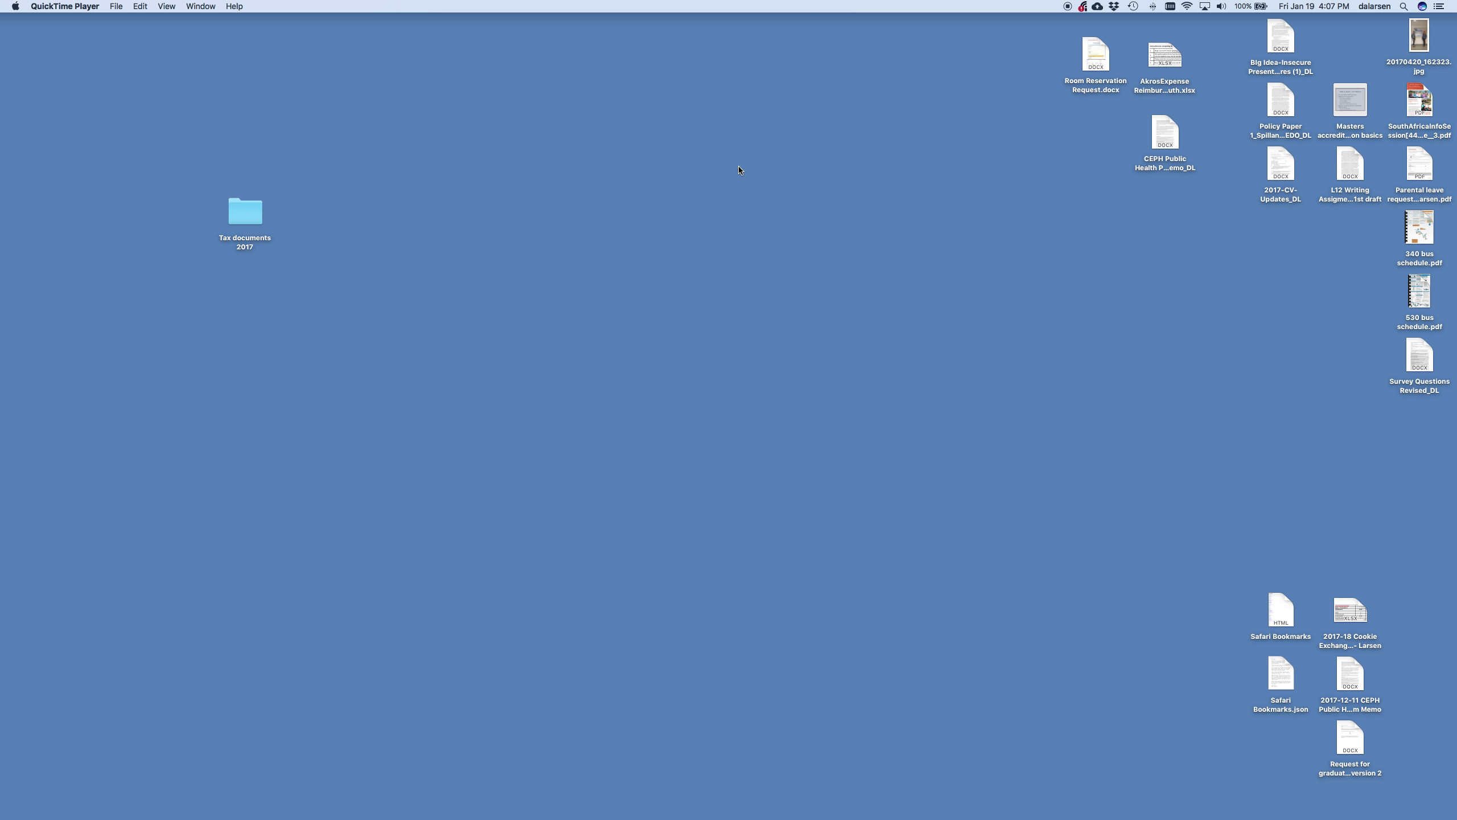
- Connect Finder to the saved shared faculty server and mount its volume
mouse_move(2, 404)
click(310, 407)
click(147, 5)
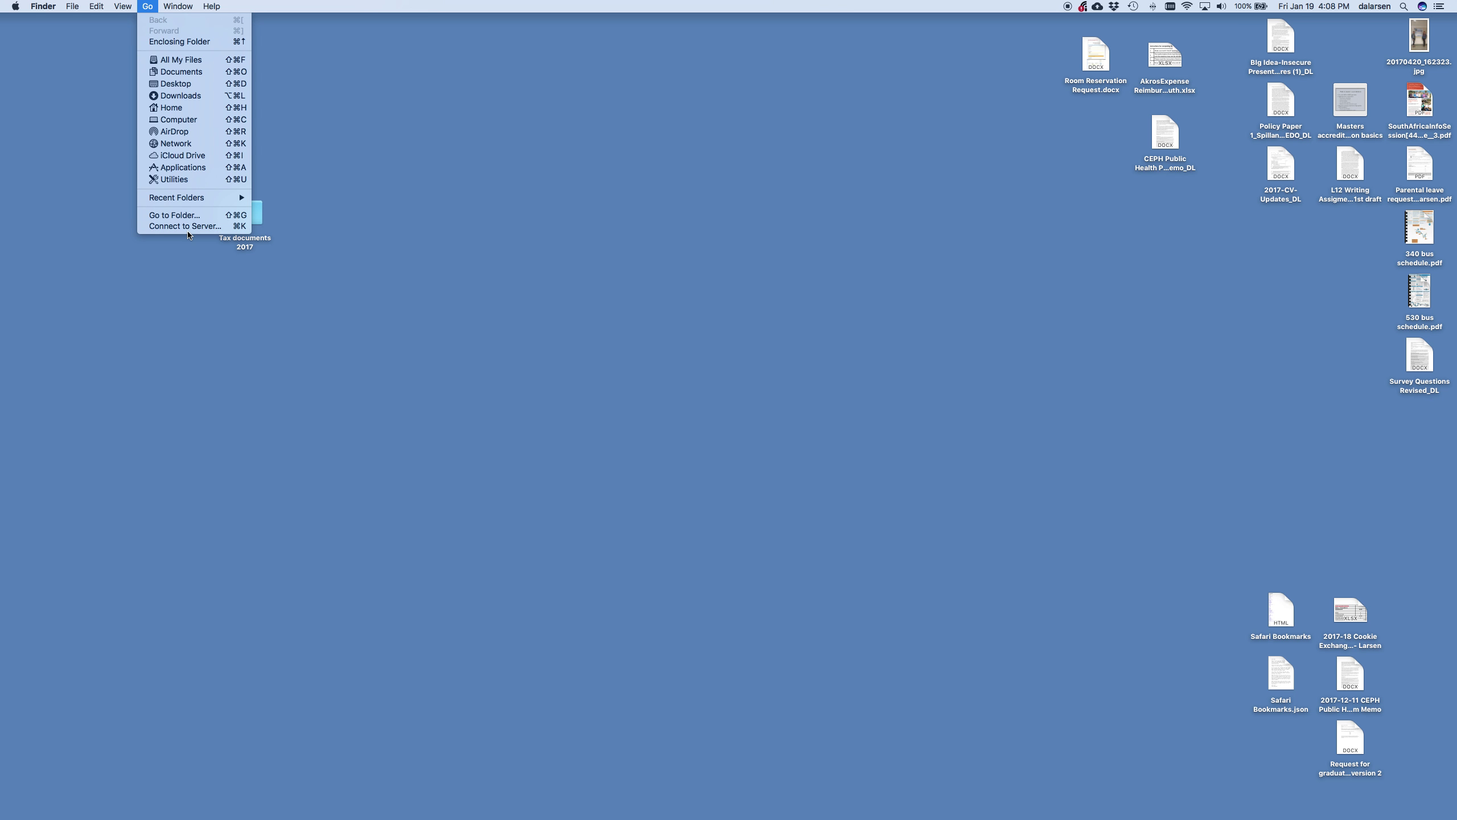
click(218, 227)
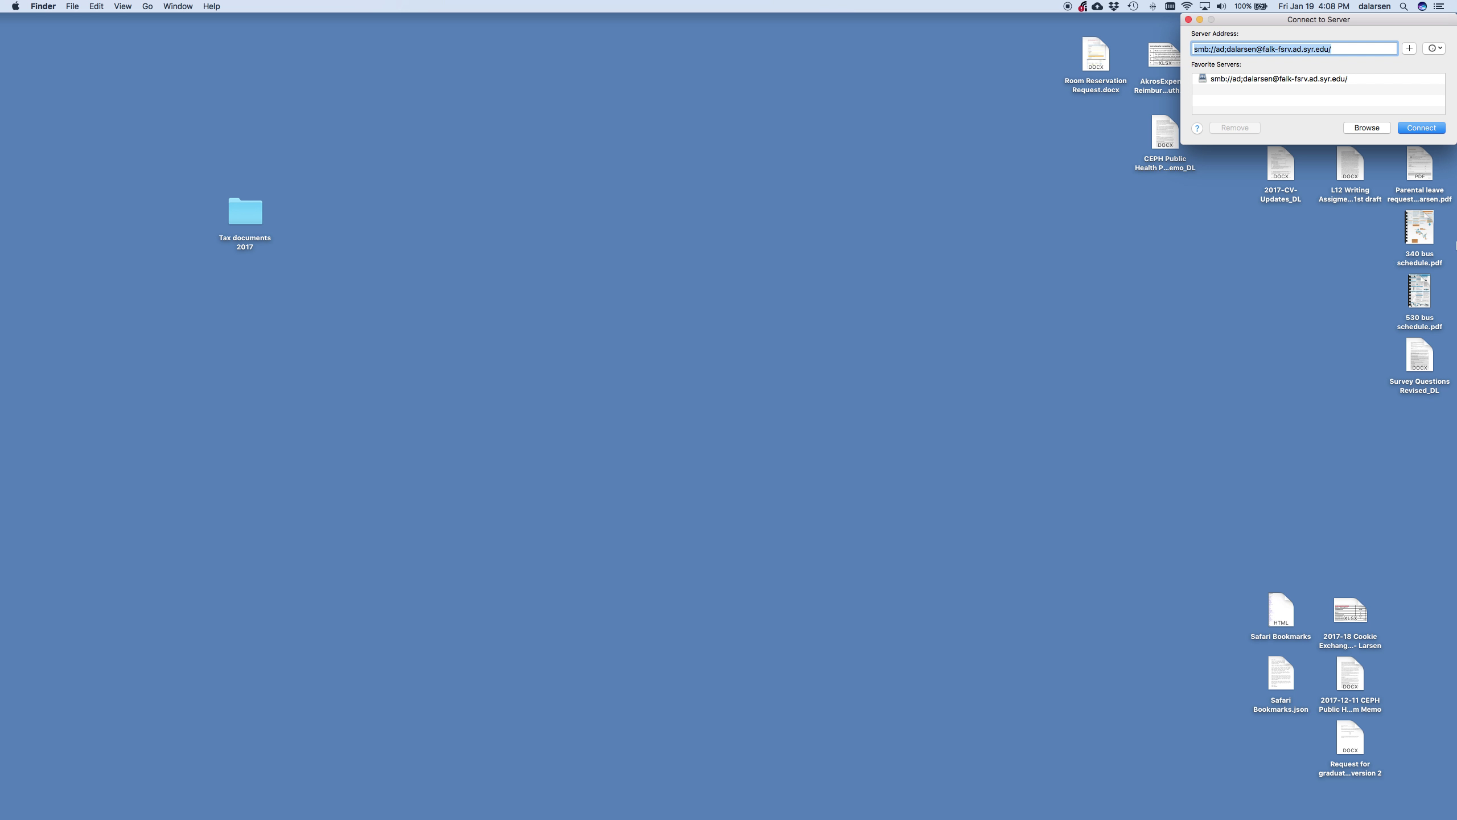
click(1416, 129)
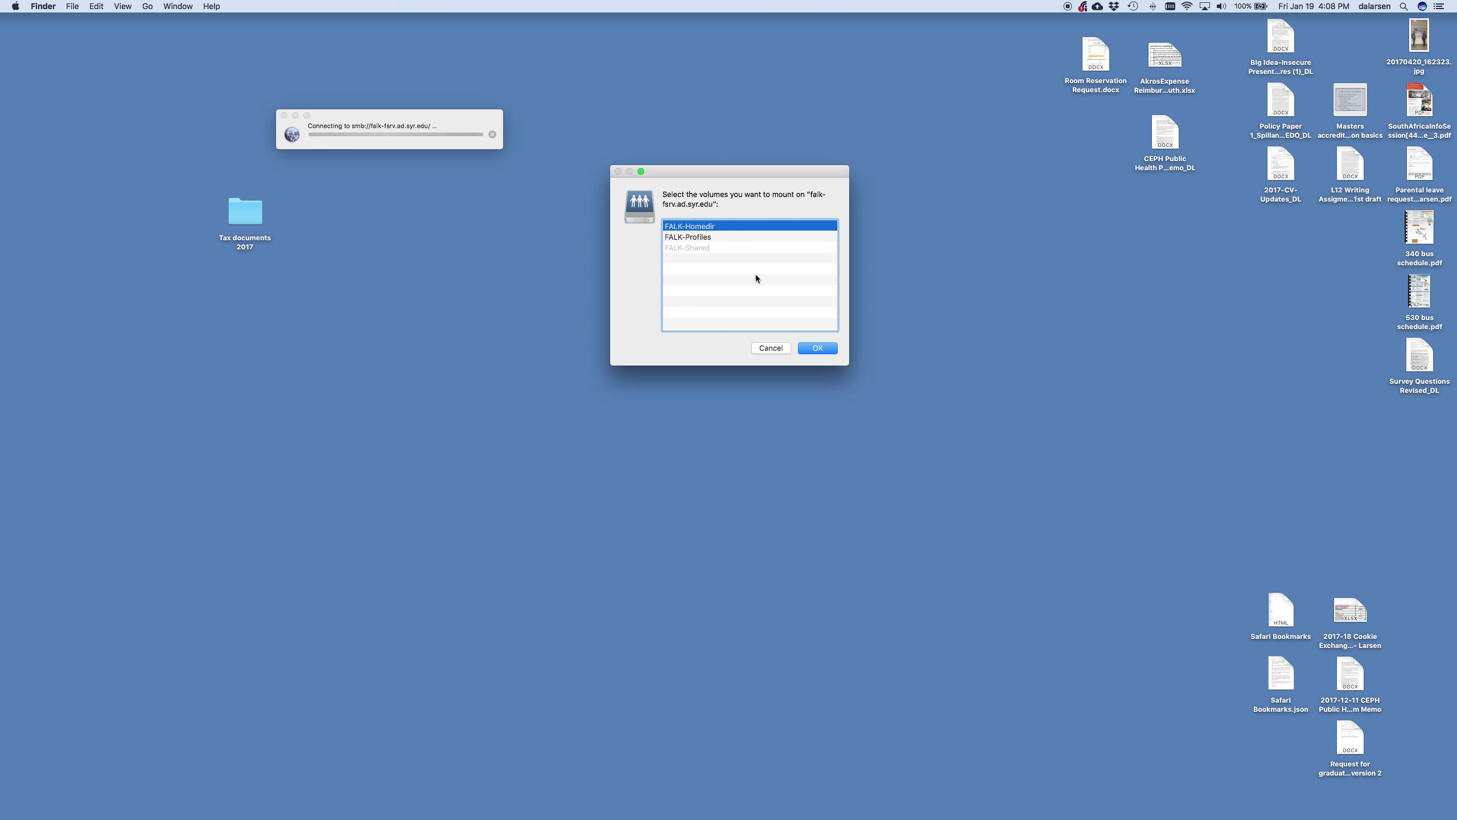
click(811, 350)
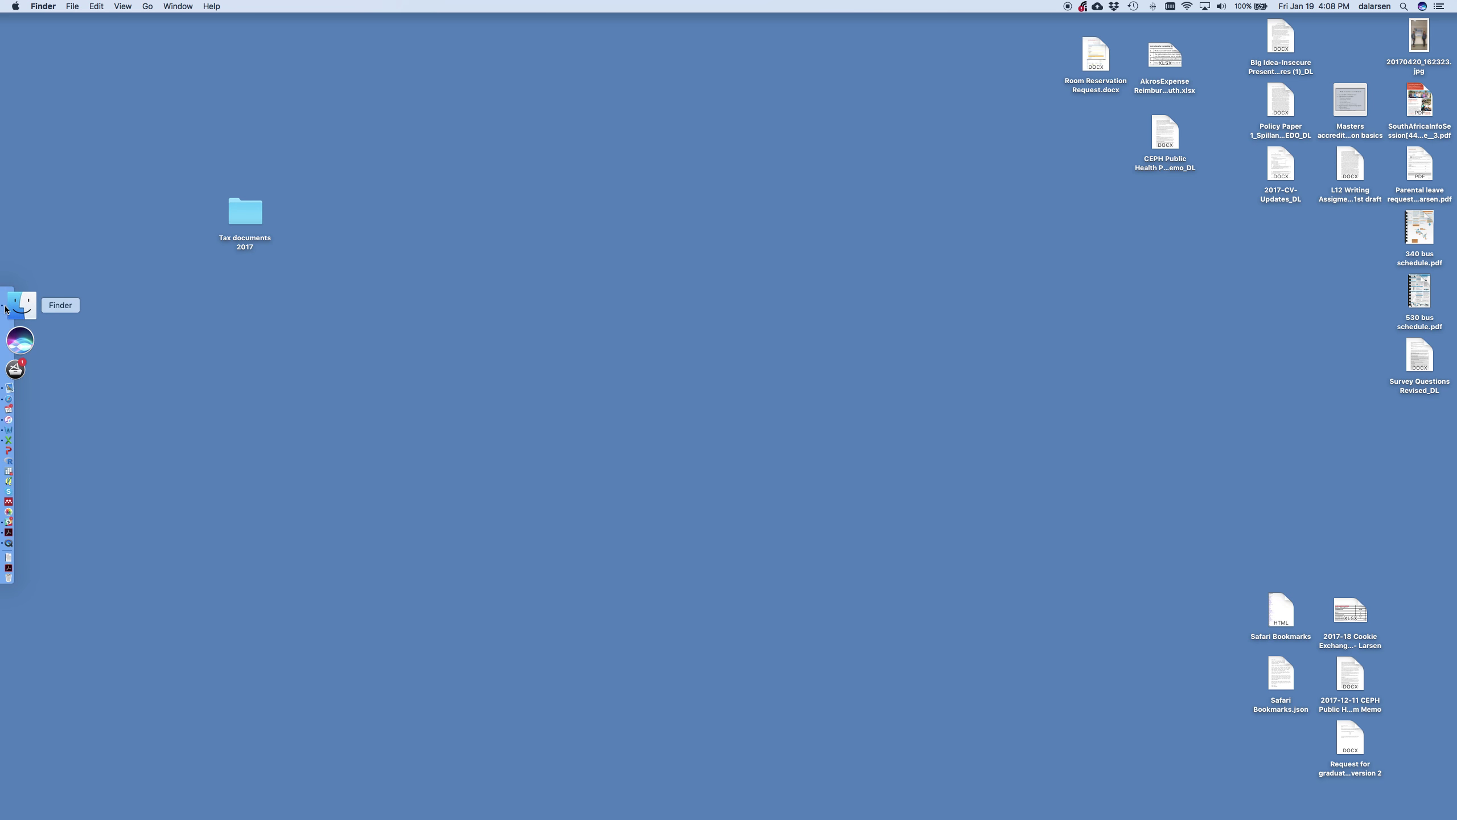
- Open Conflict surveys included.gdsheet from FALK-Shared's research projects Conflict folder
click(8, 305)
scroll(333, 678, down, 3)
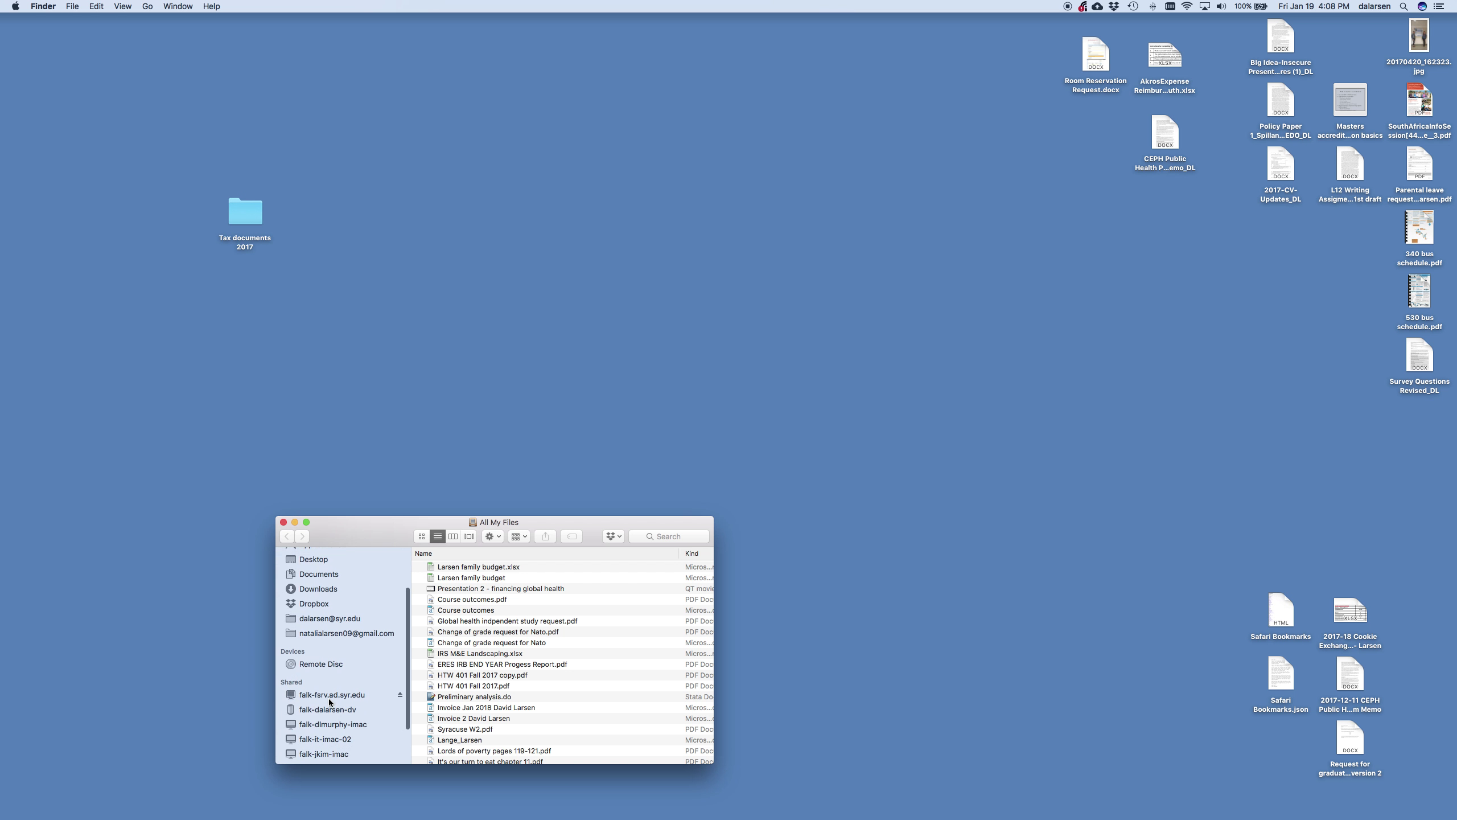
click(332, 695)
double_click(480, 600)
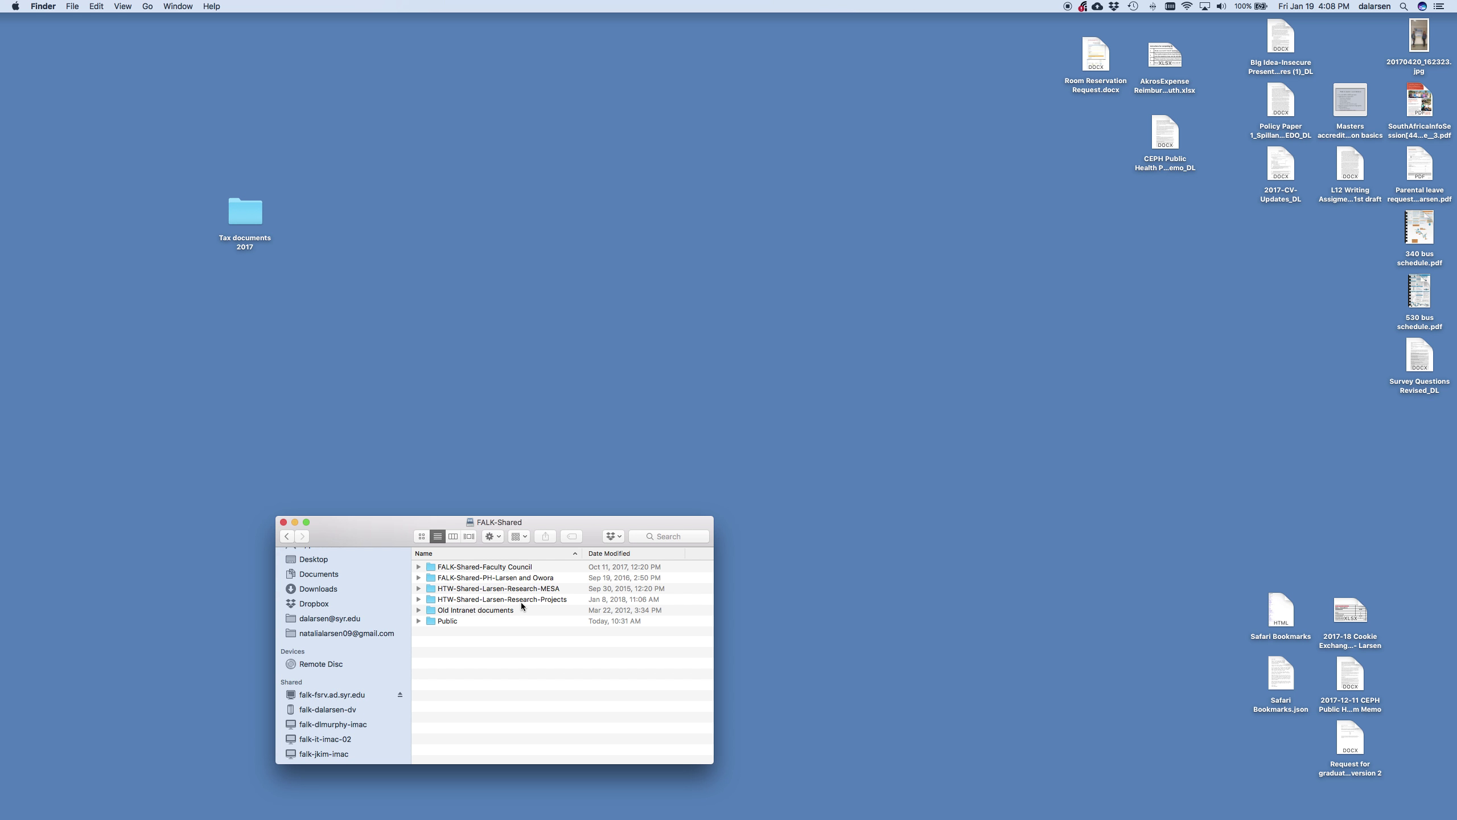
double_click(452, 600)
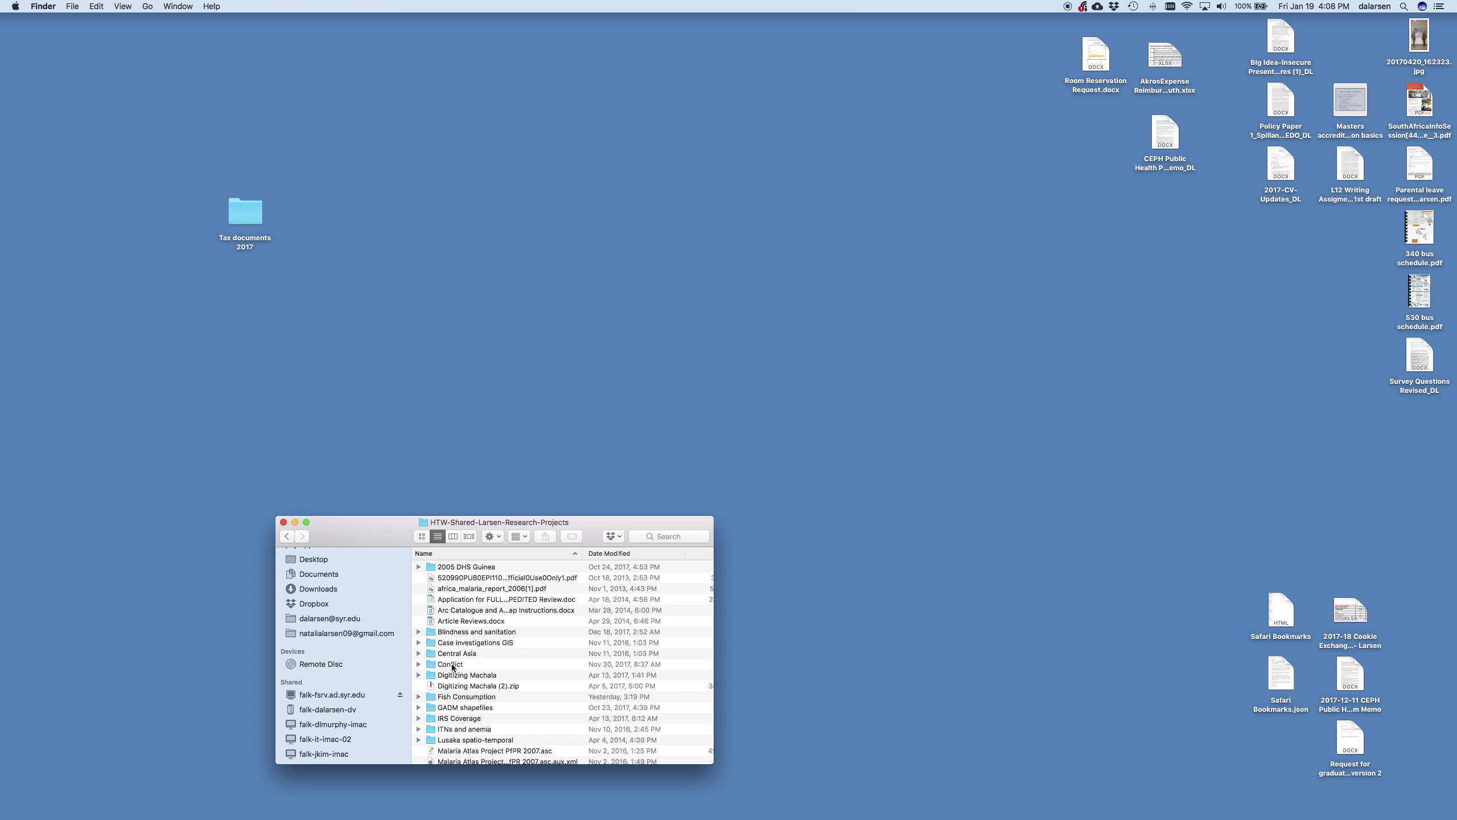
double_click(451, 664)
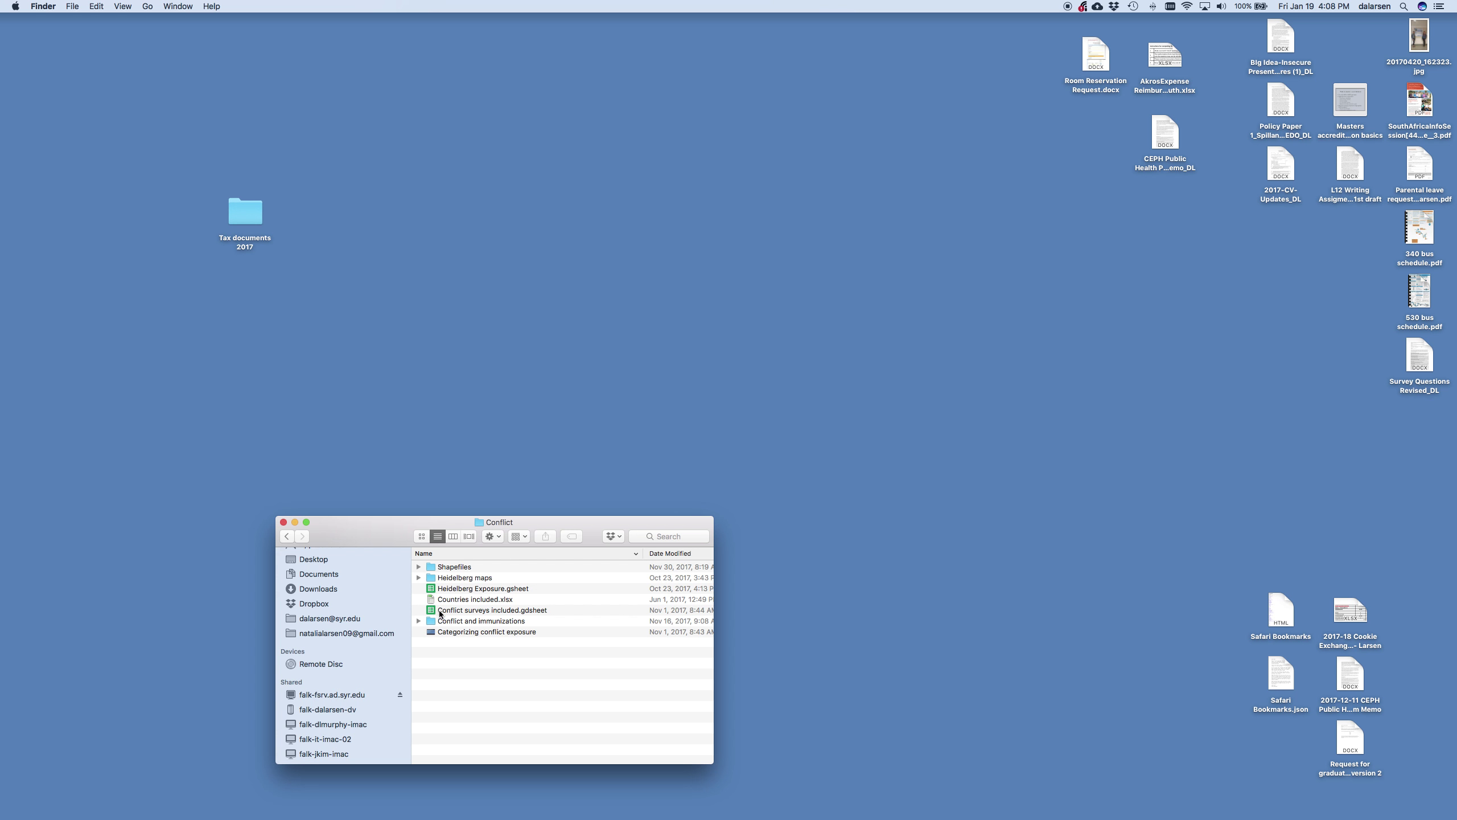
double_click(501, 612)
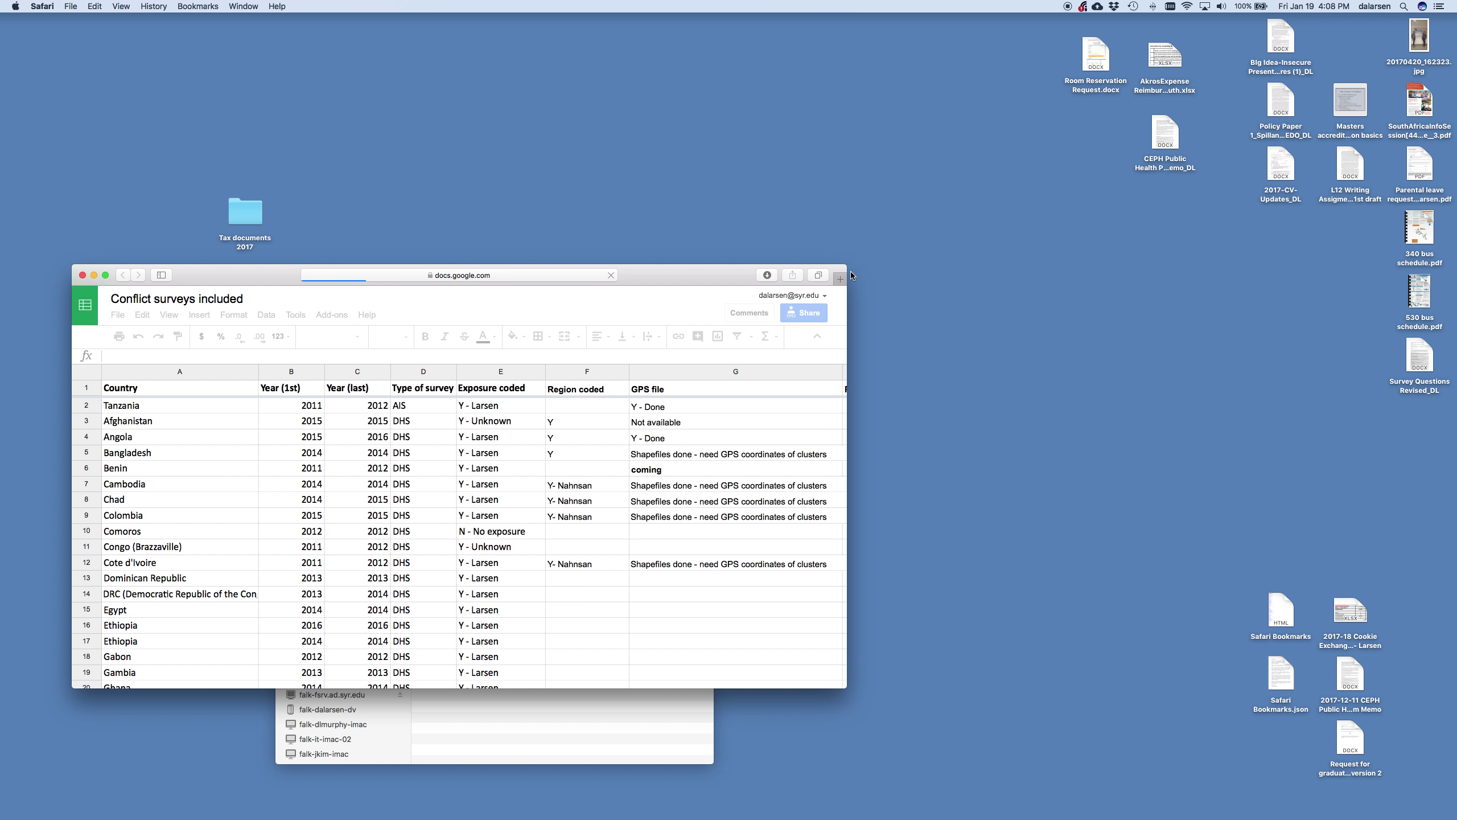
- Make the Conflict surveys included sheet full screen and select the Afghanistan row
click(106, 276)
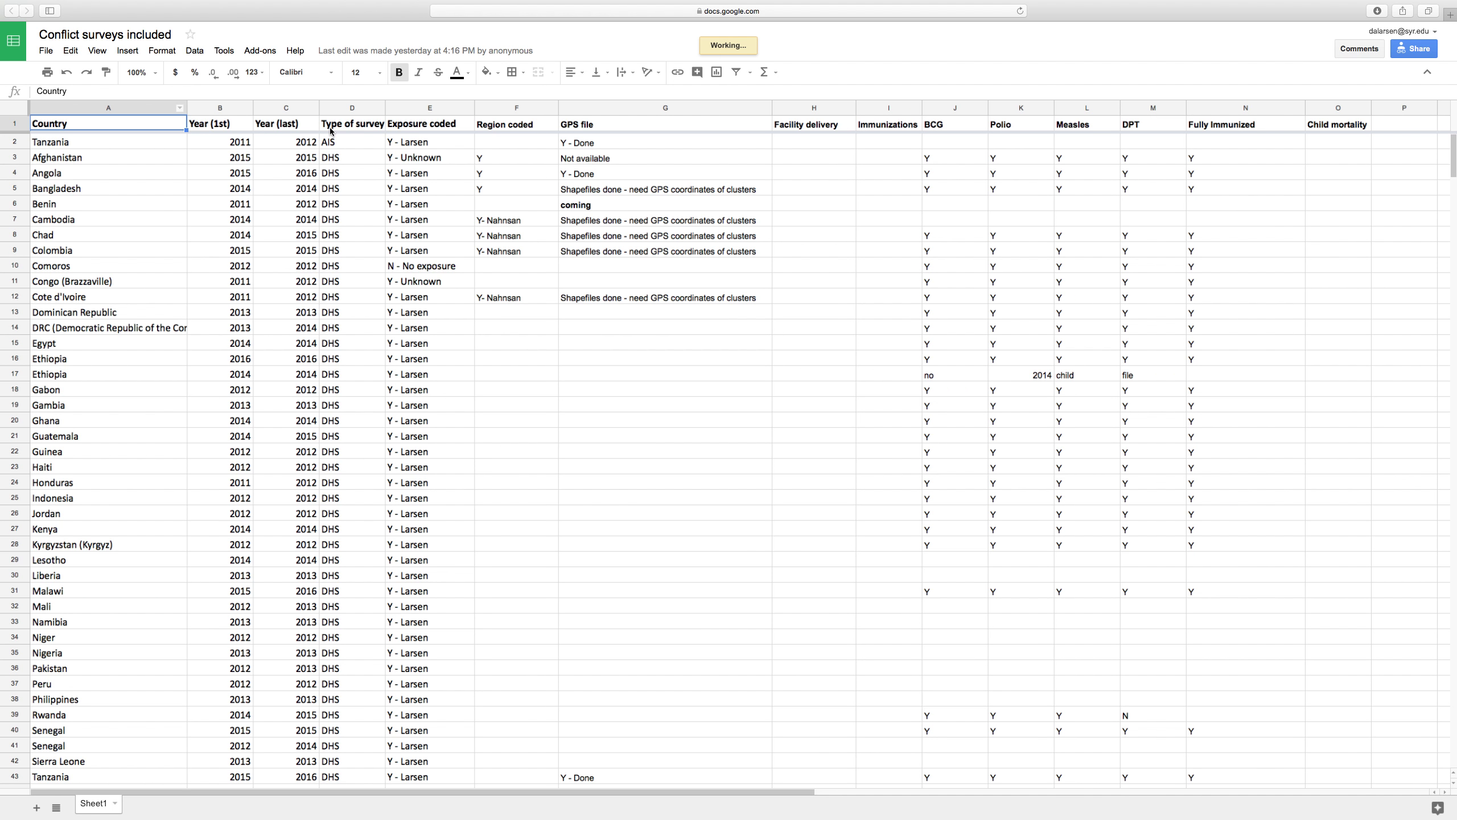
click(19, 159)
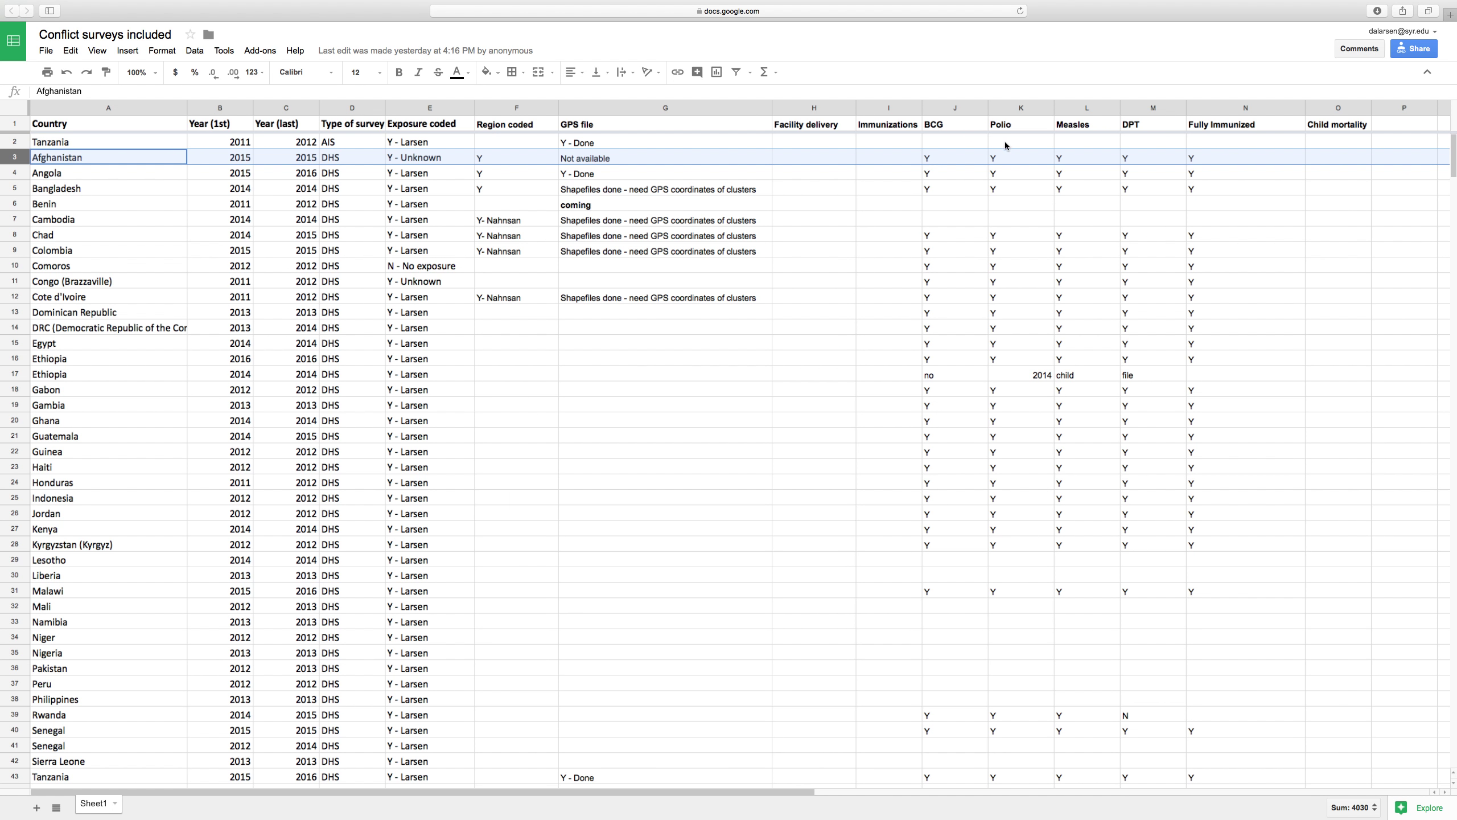
- Delete the empty Immunizations column (column I)
click(893, 106)
right_click(893, 108)
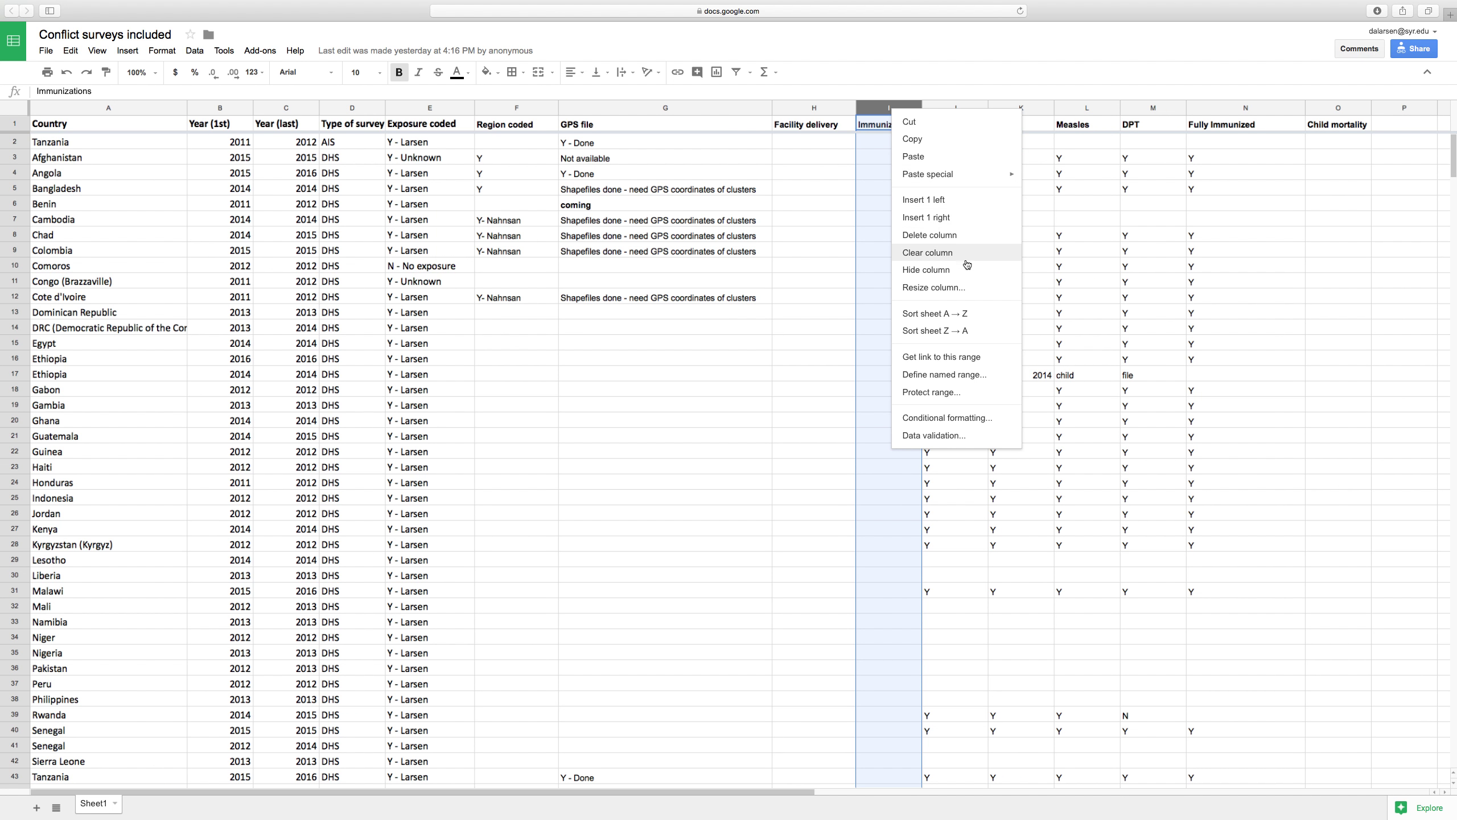
click(929, 235)
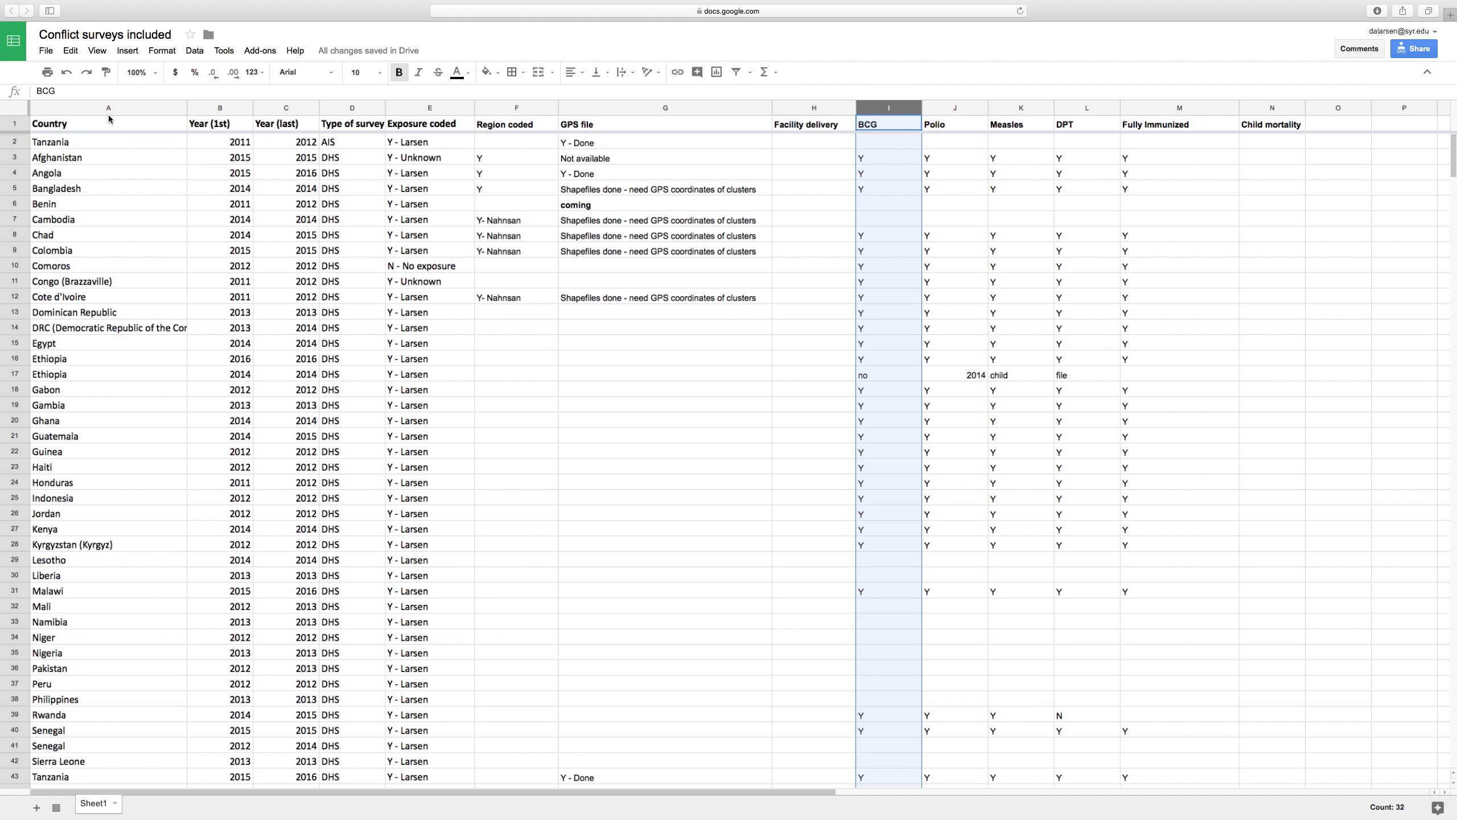
- Sort the whole sheet A to Z by the Country column
click(112, 109)
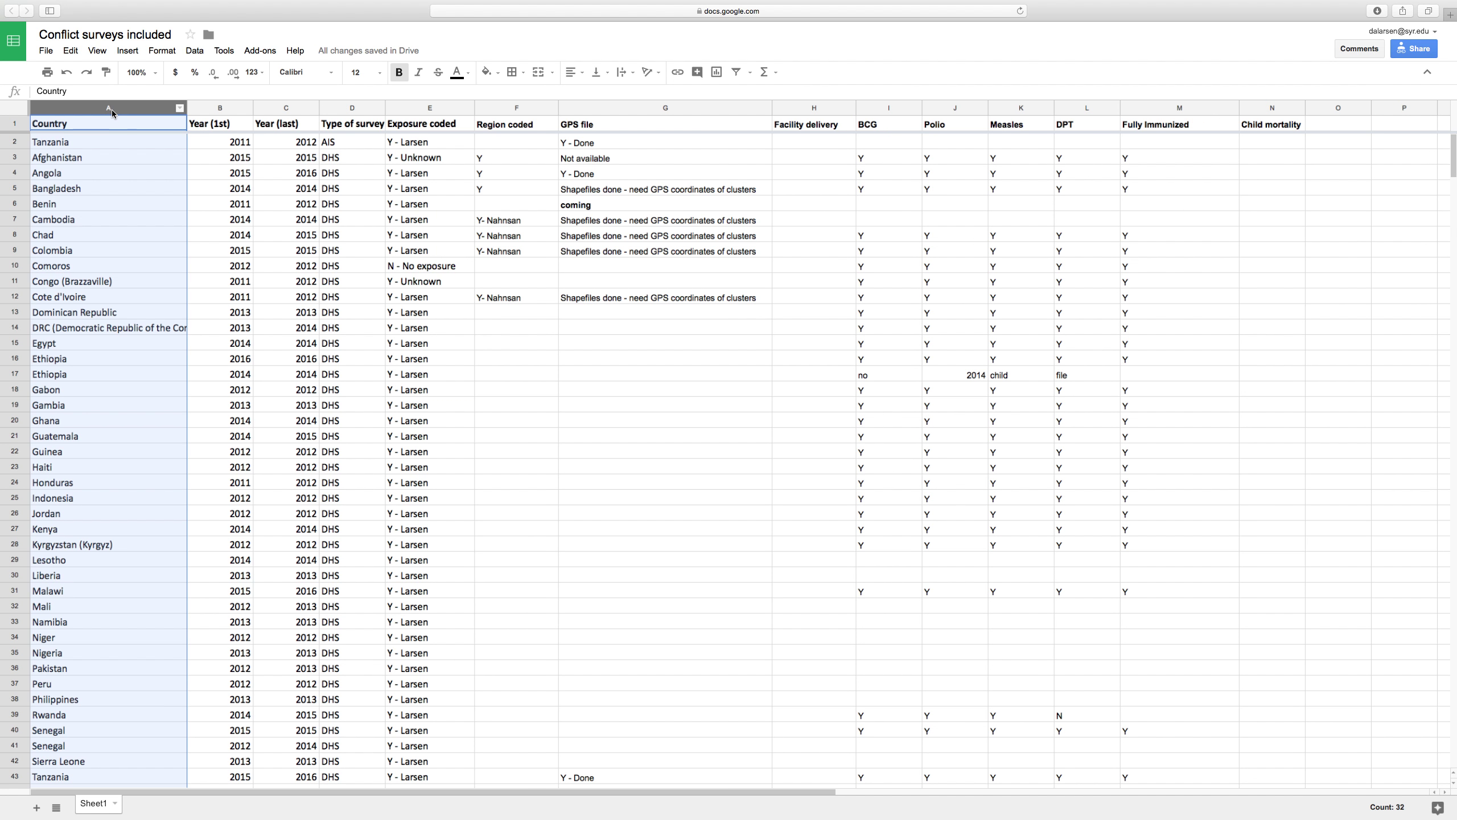
click(180, 109)
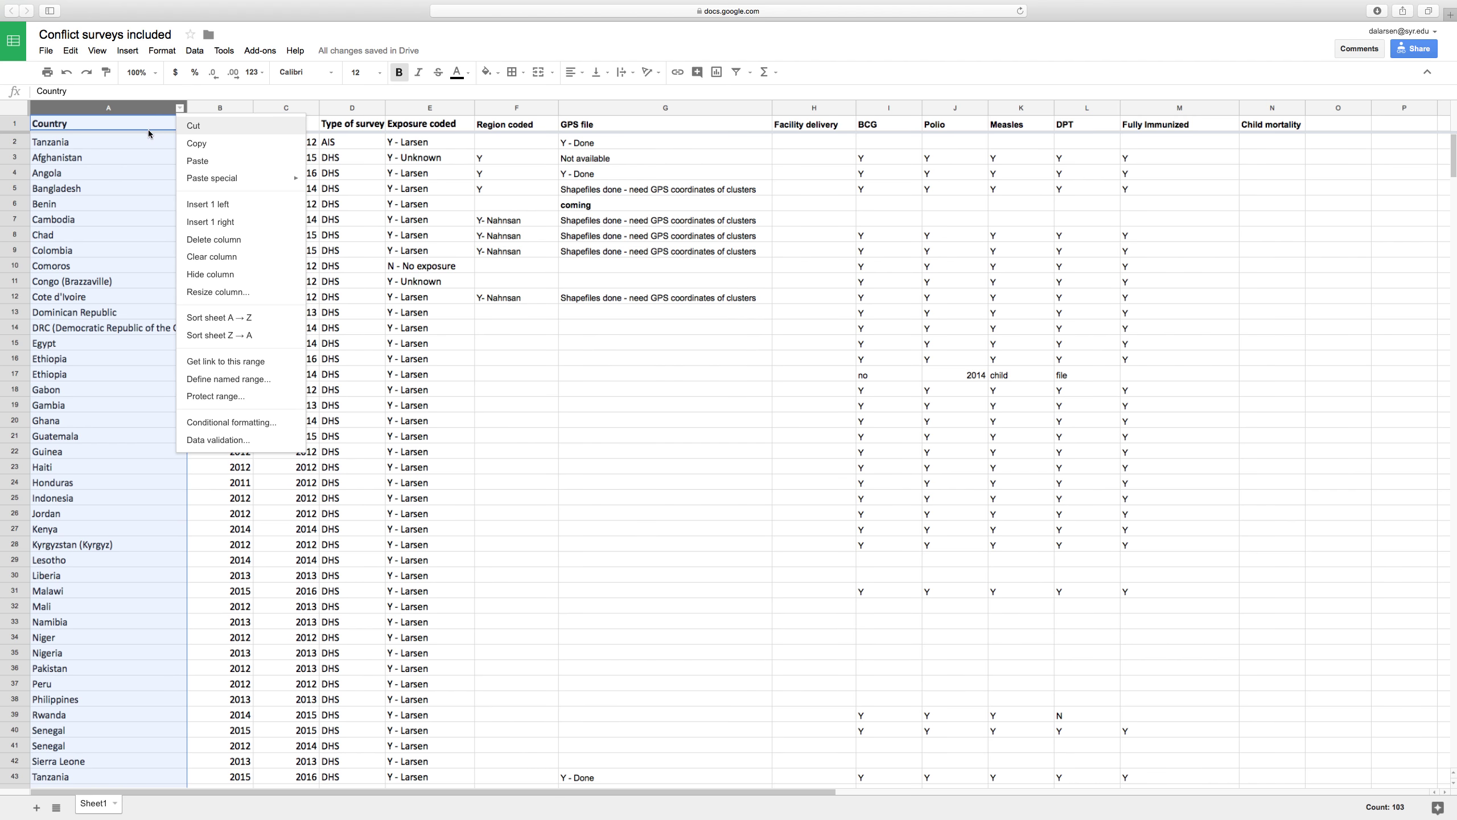
click(137, 250)
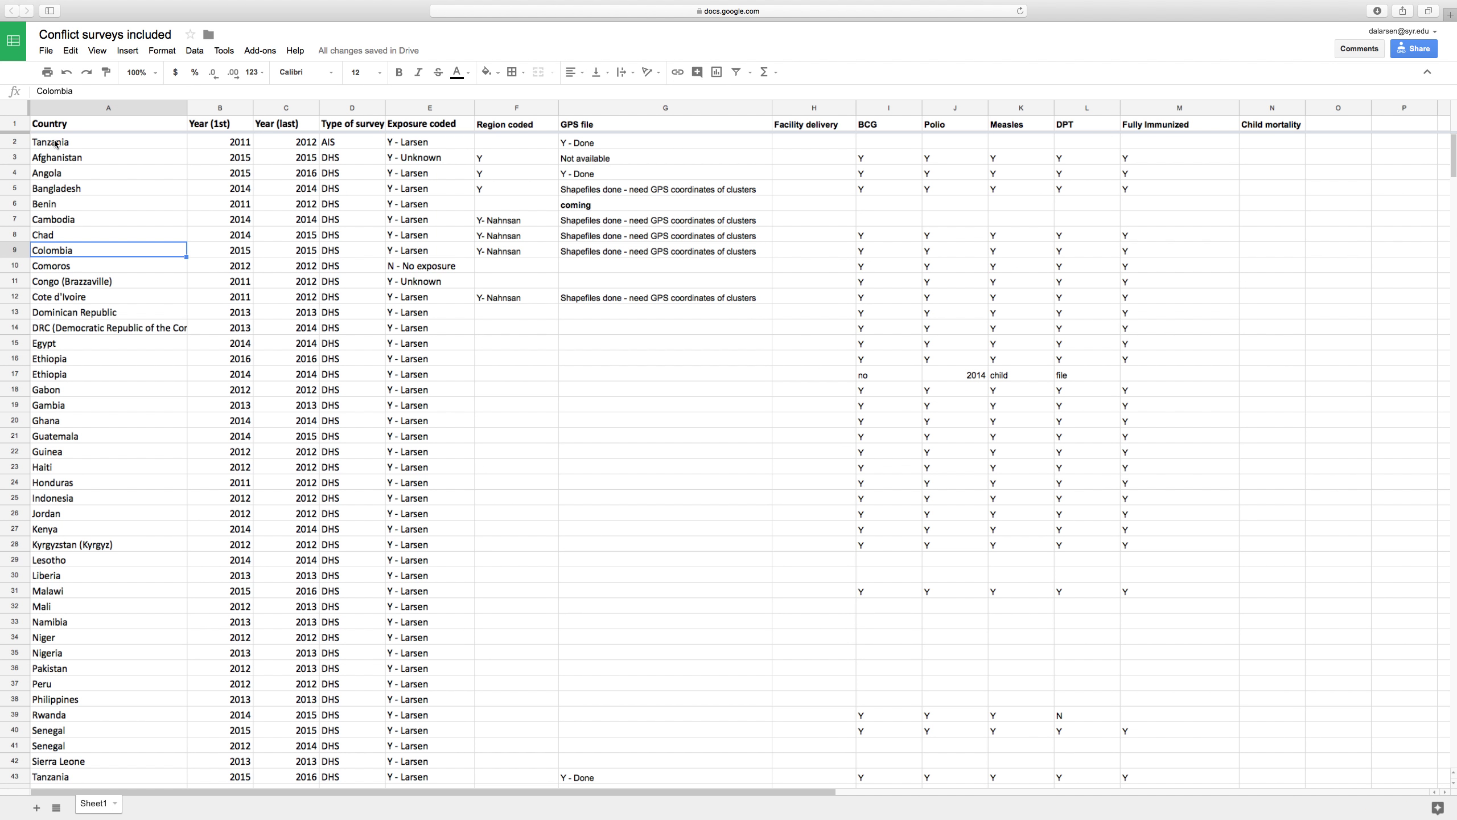
click(164, 109)
click(179, 108)
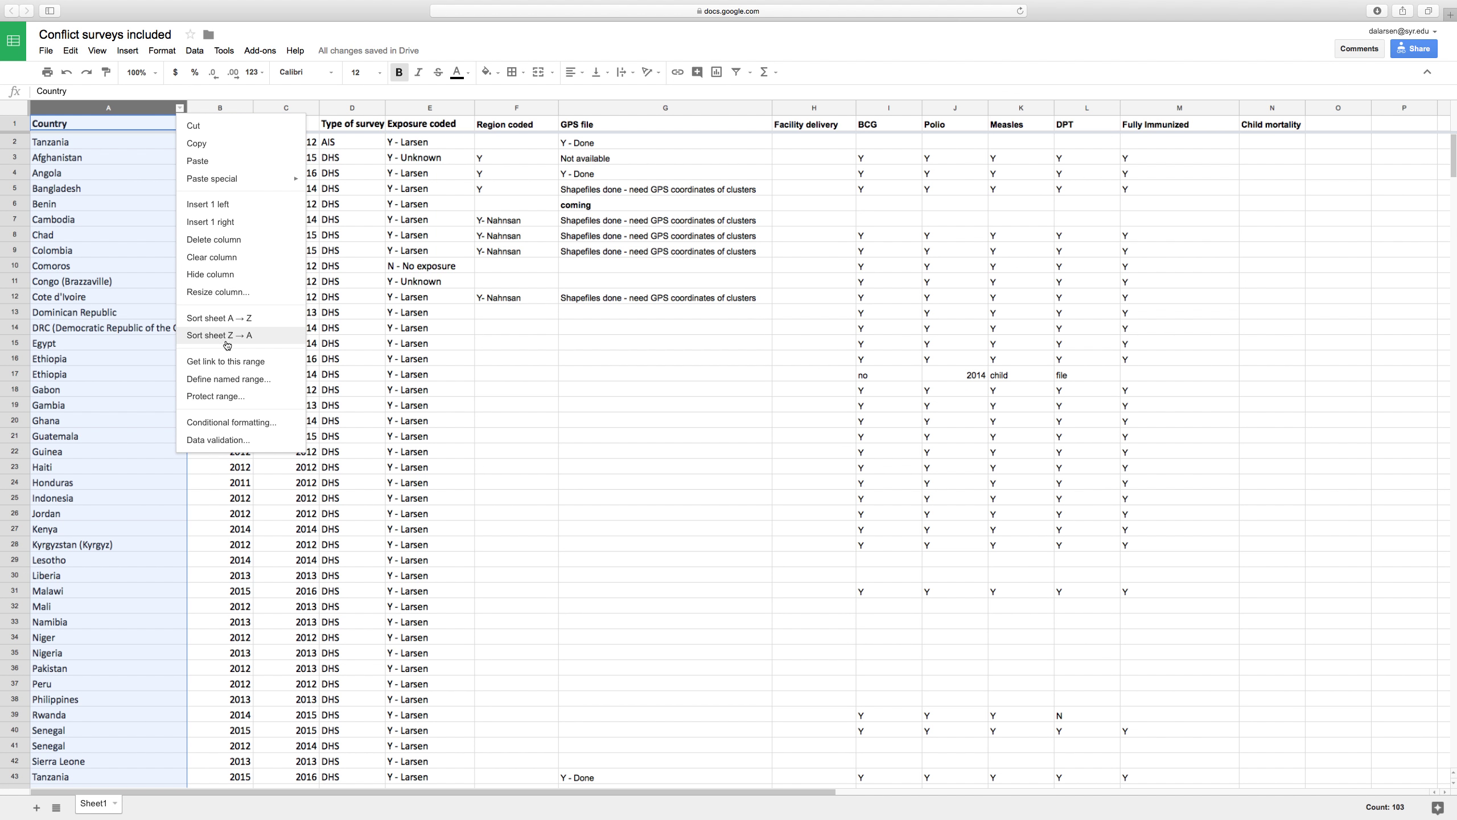
click(225, 320)
- Select the Algeria row, then switch over to the Finder desktop
click(98, 161)
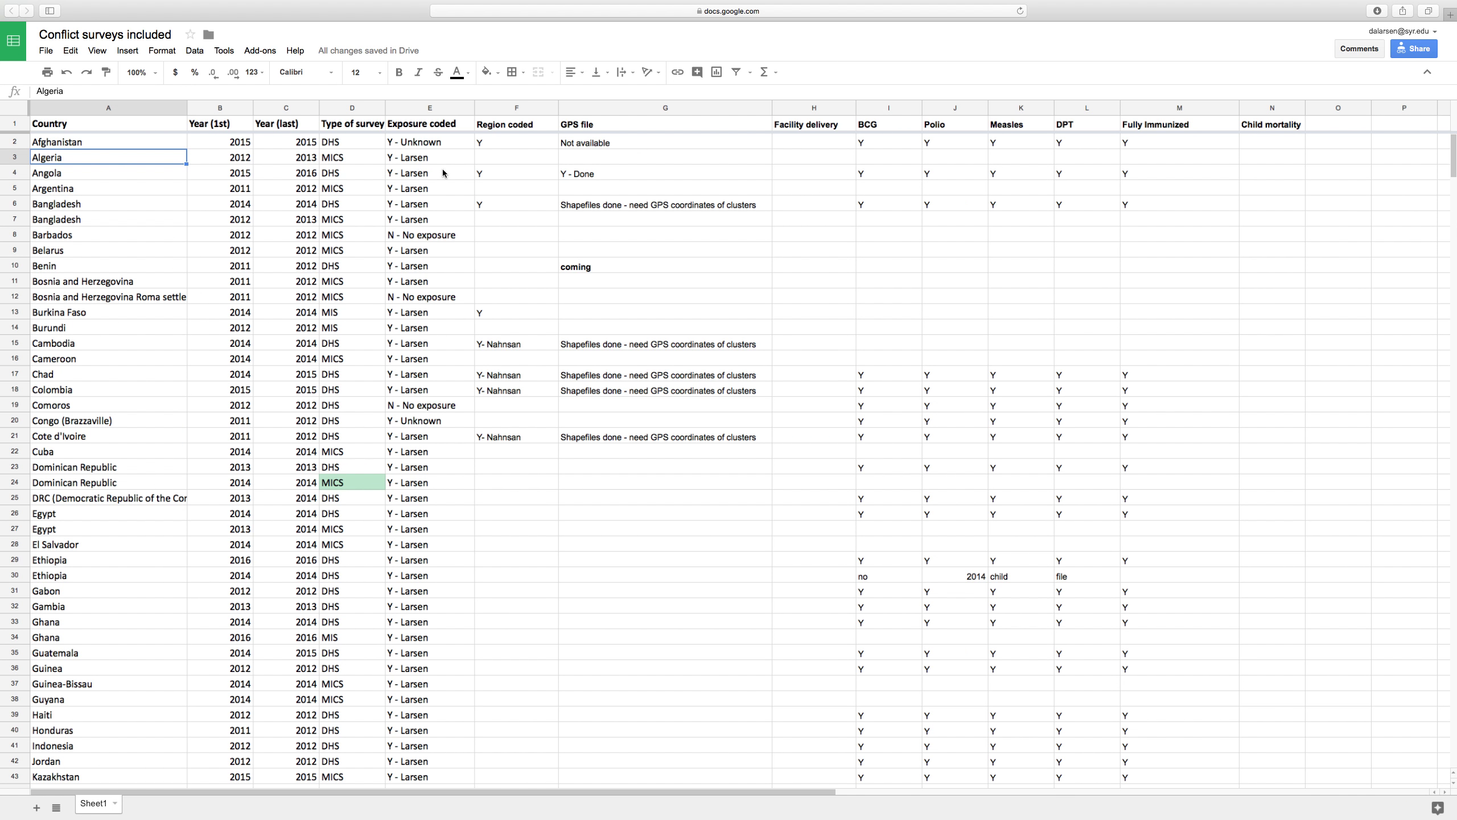
click(15, 157)
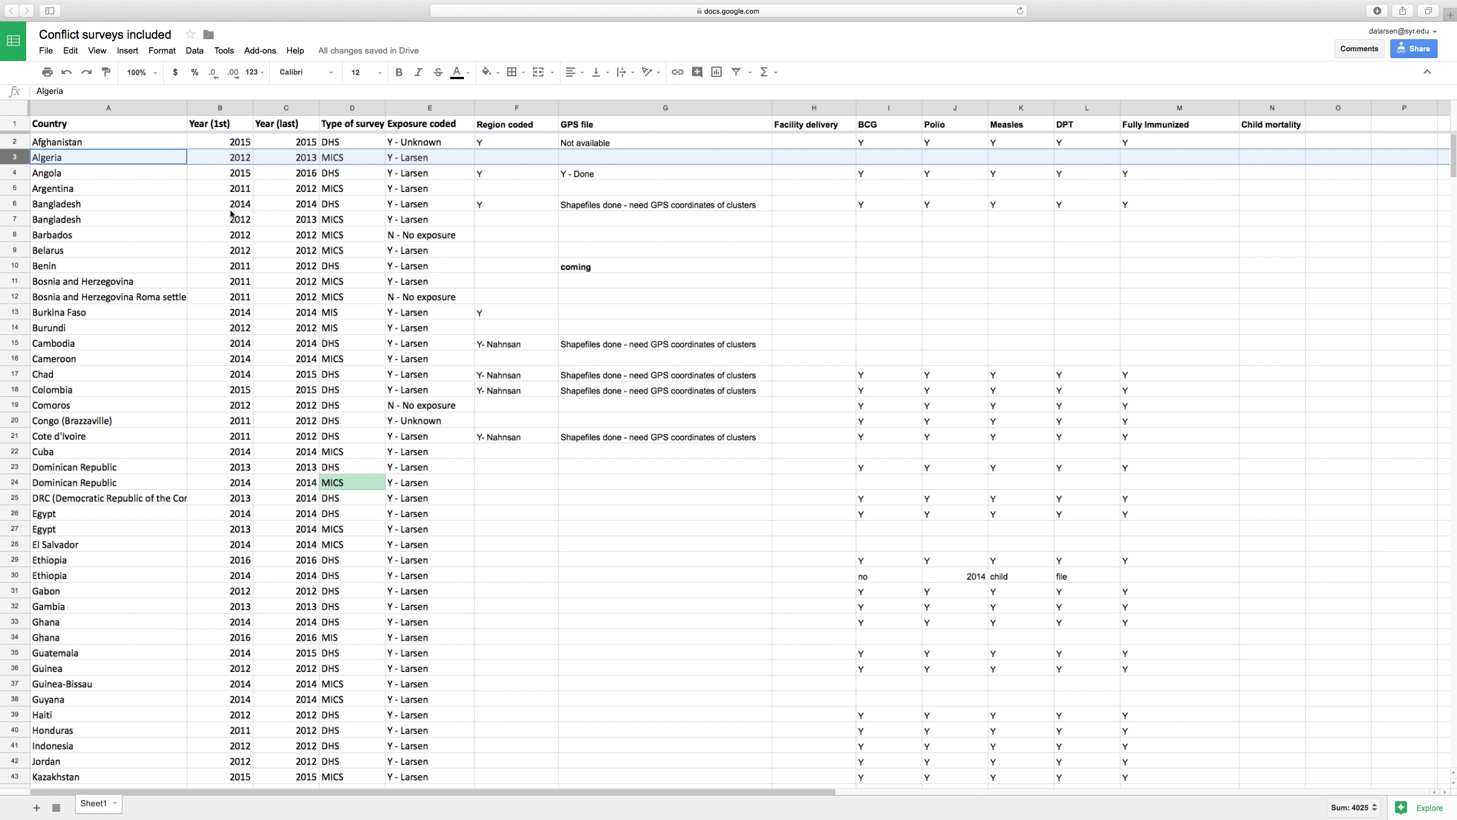
click(14, 192)
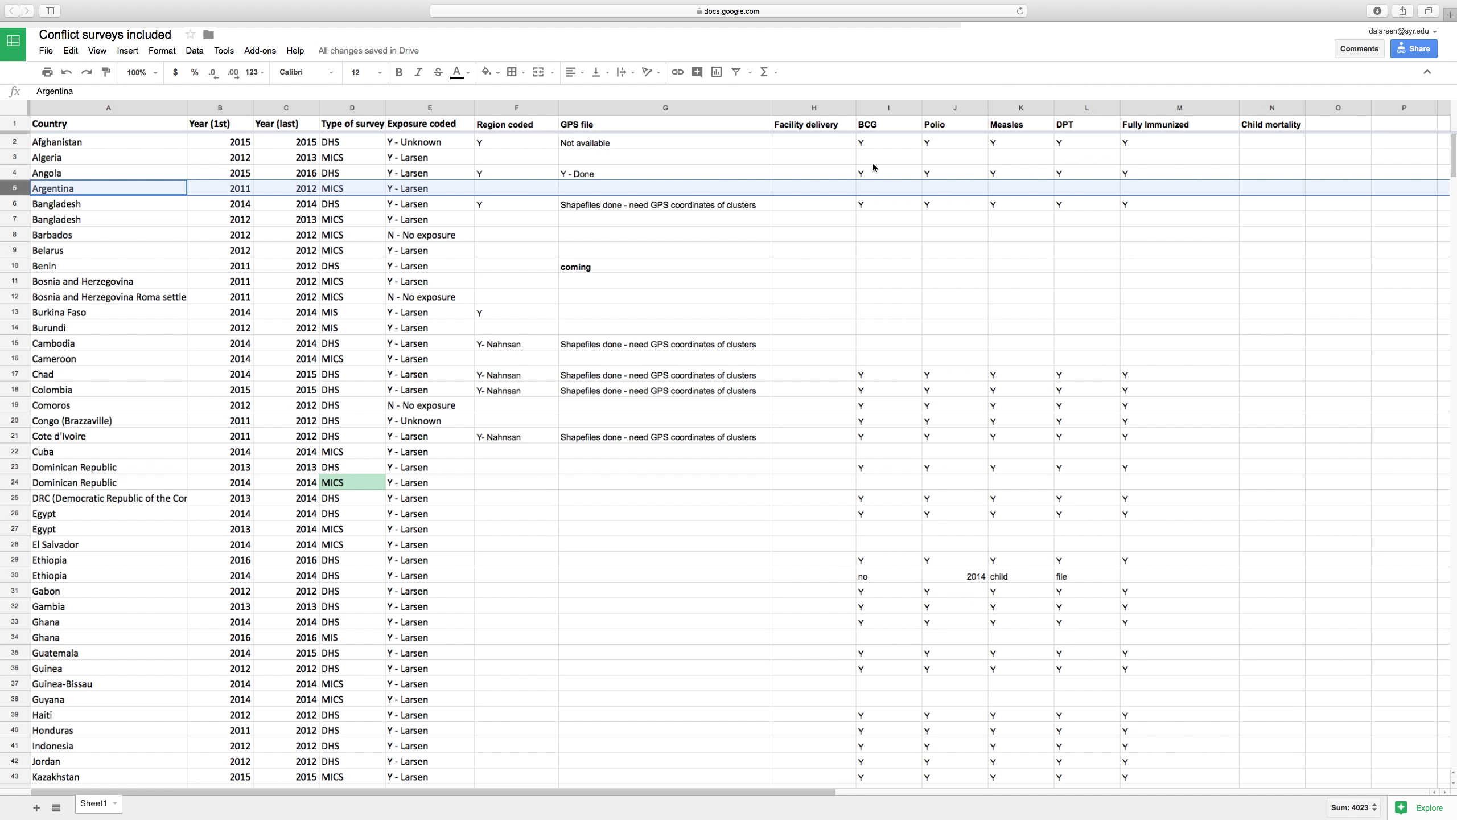
click(21, 160)
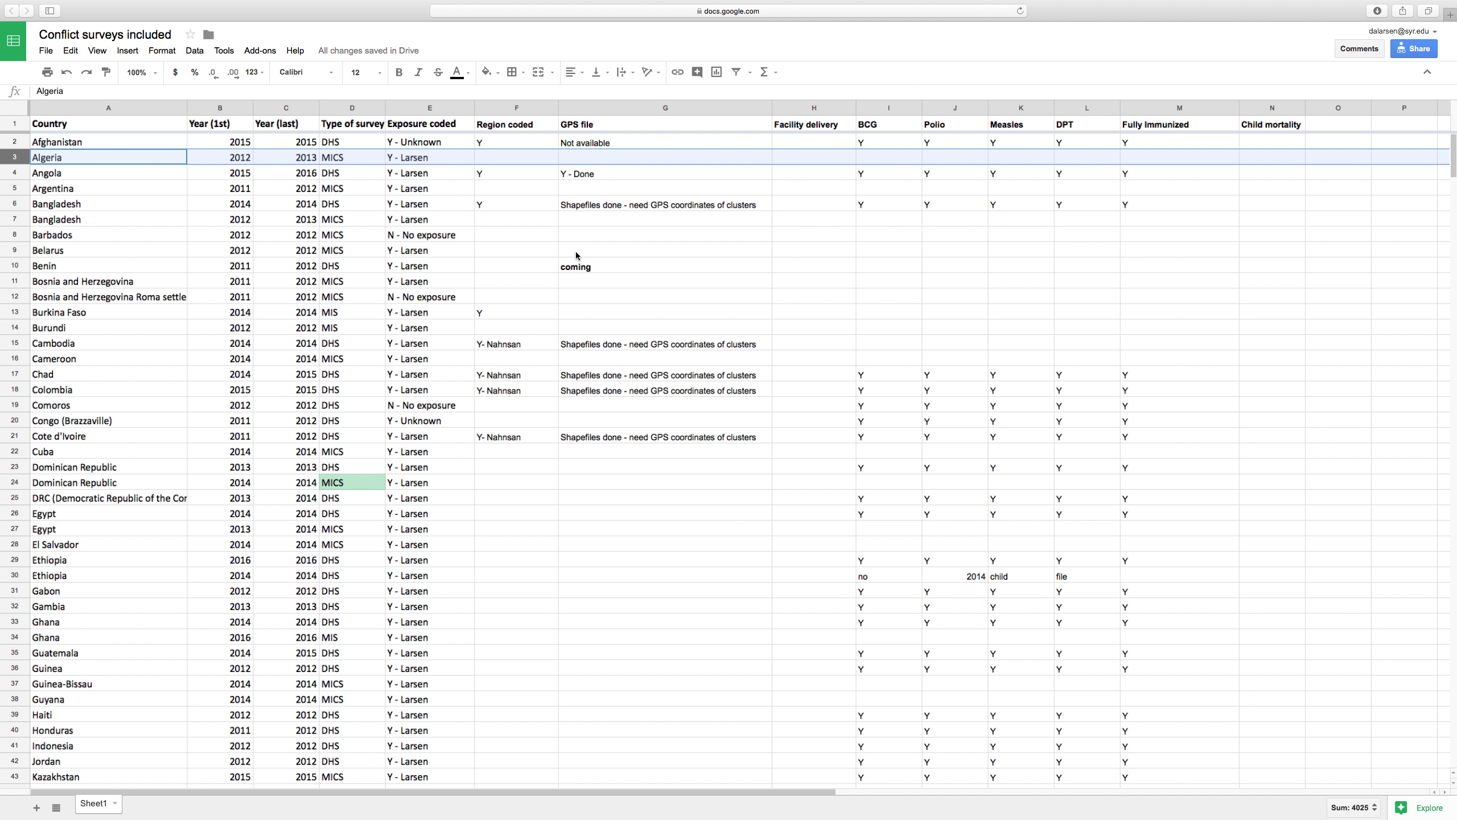
key(ctrl+Left)
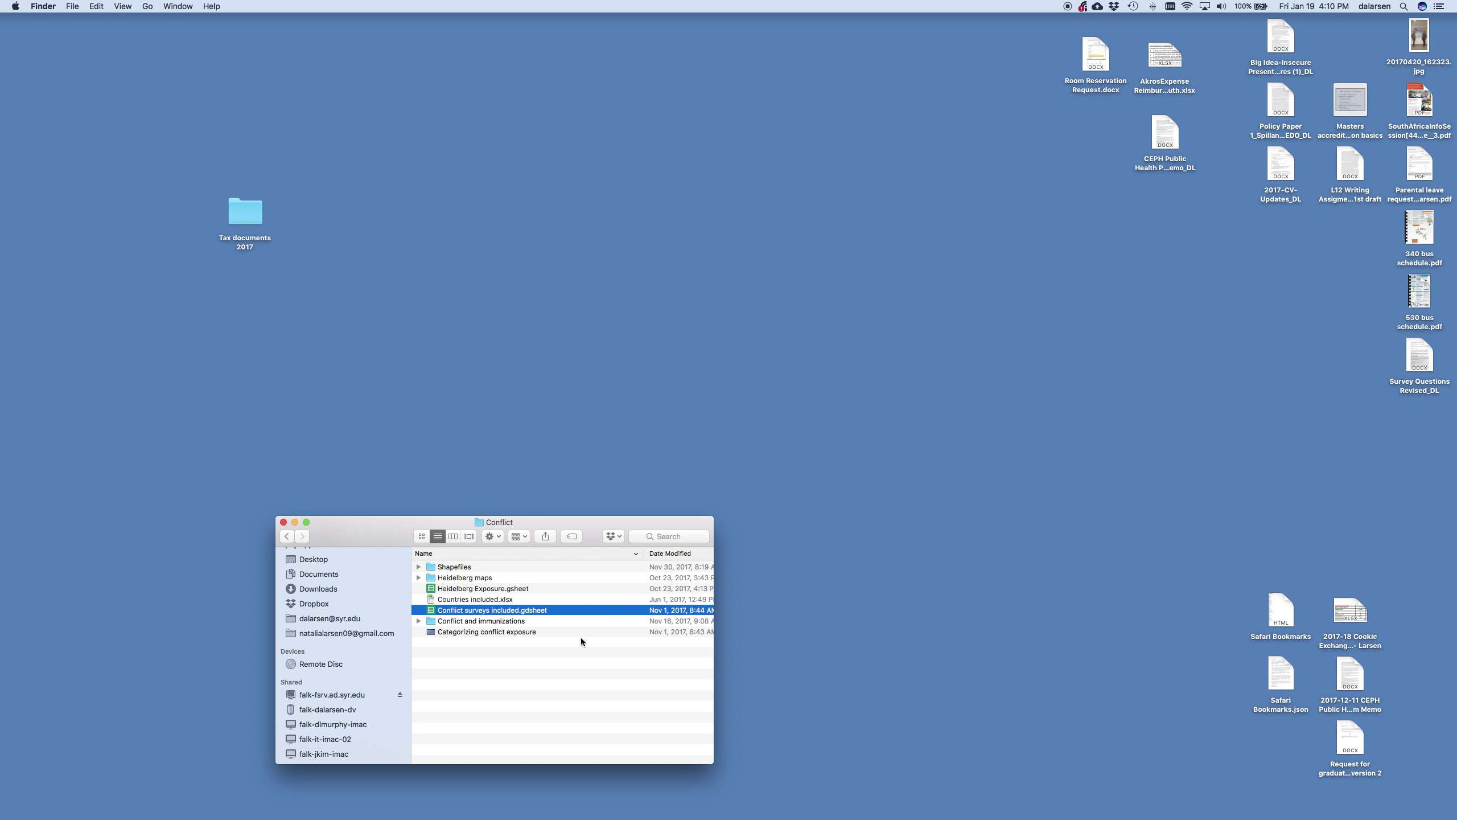
- Open a second Finder window at FALK-Shared's Survey Datasets folder
click(550, 665)
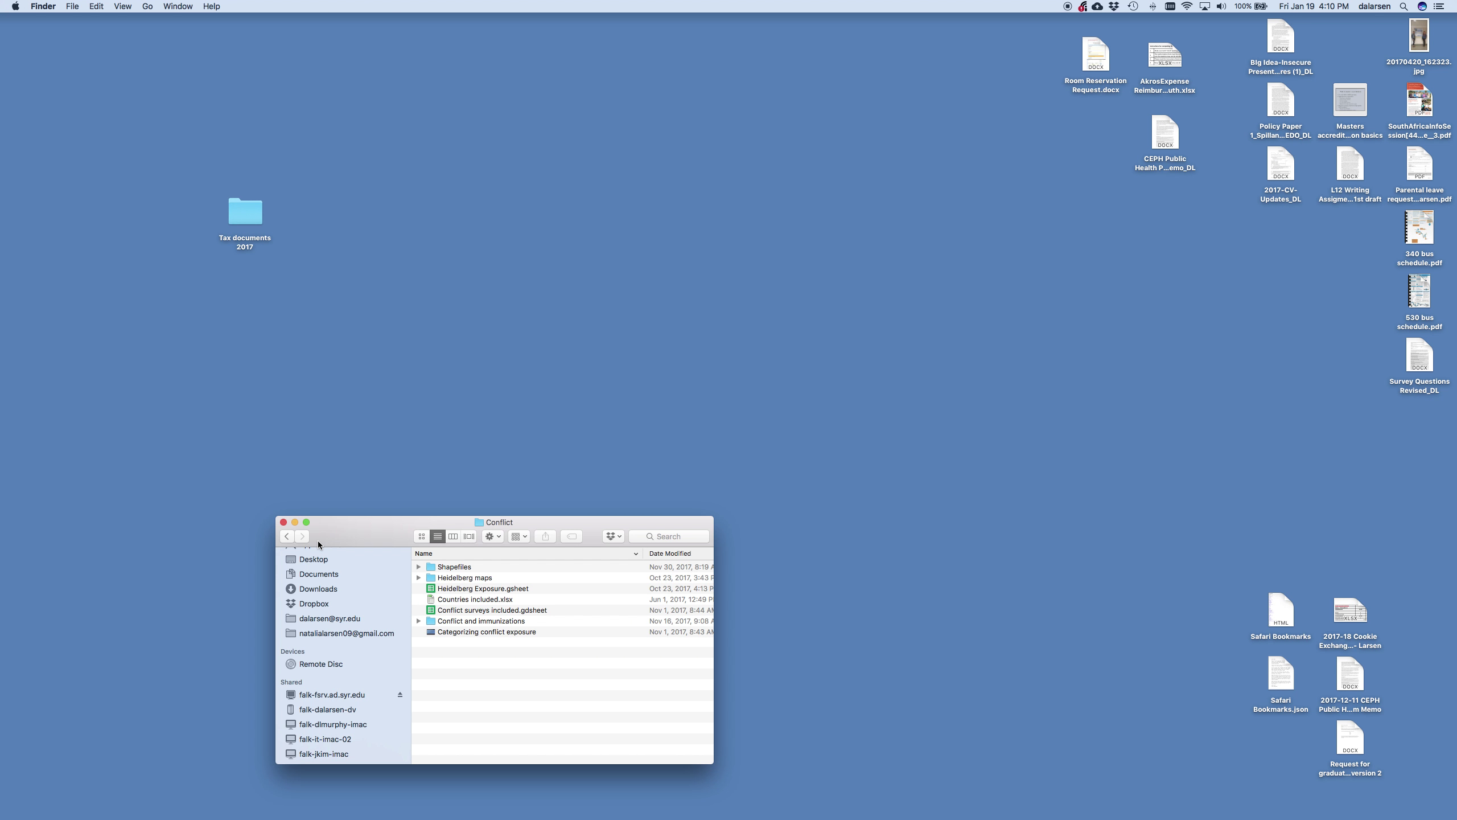
key(super+n)
drag(434, 438, 376, 274)
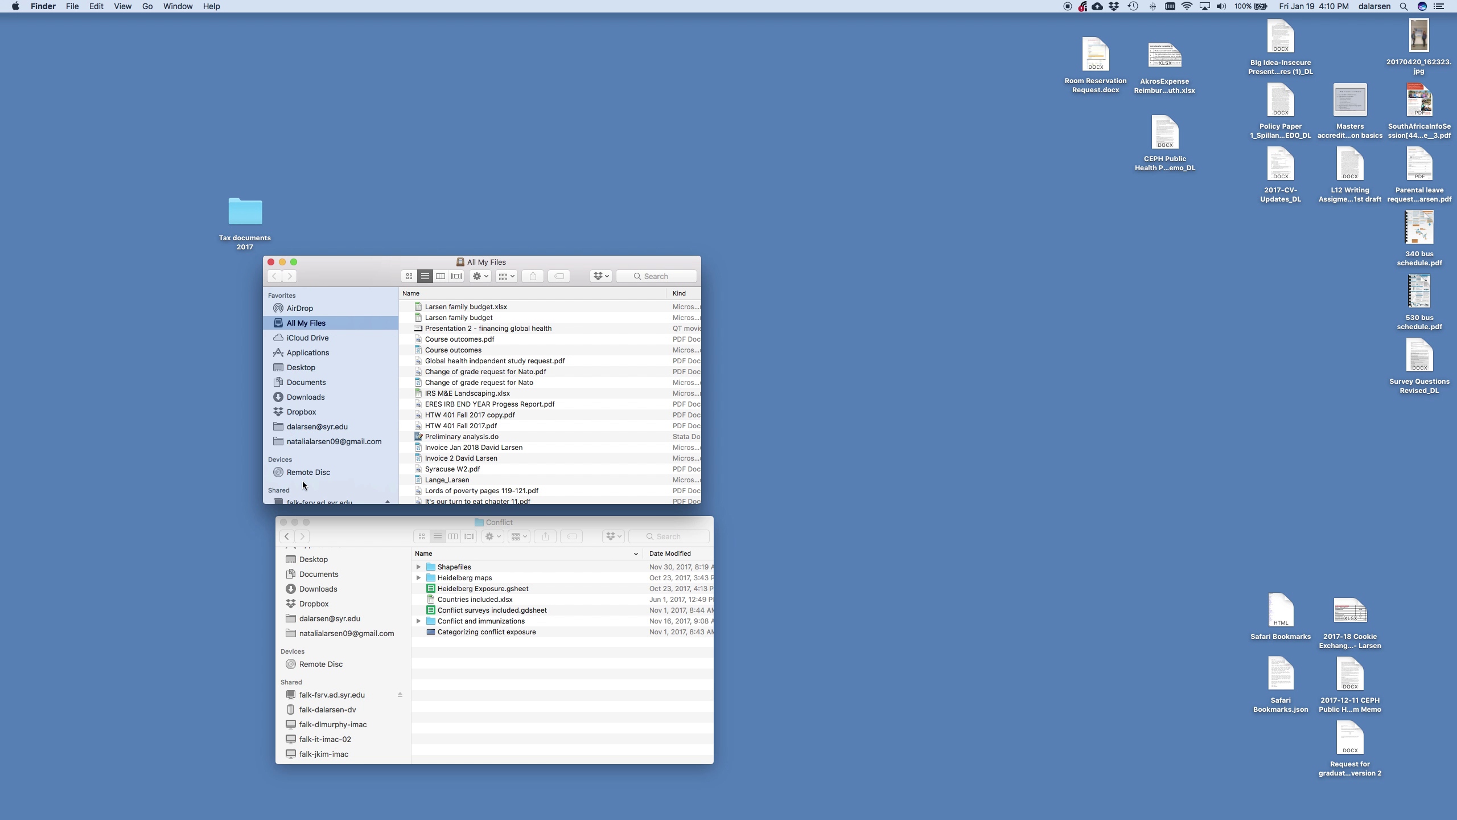
scroll(302, 485, down, 4)
click(304, 377)
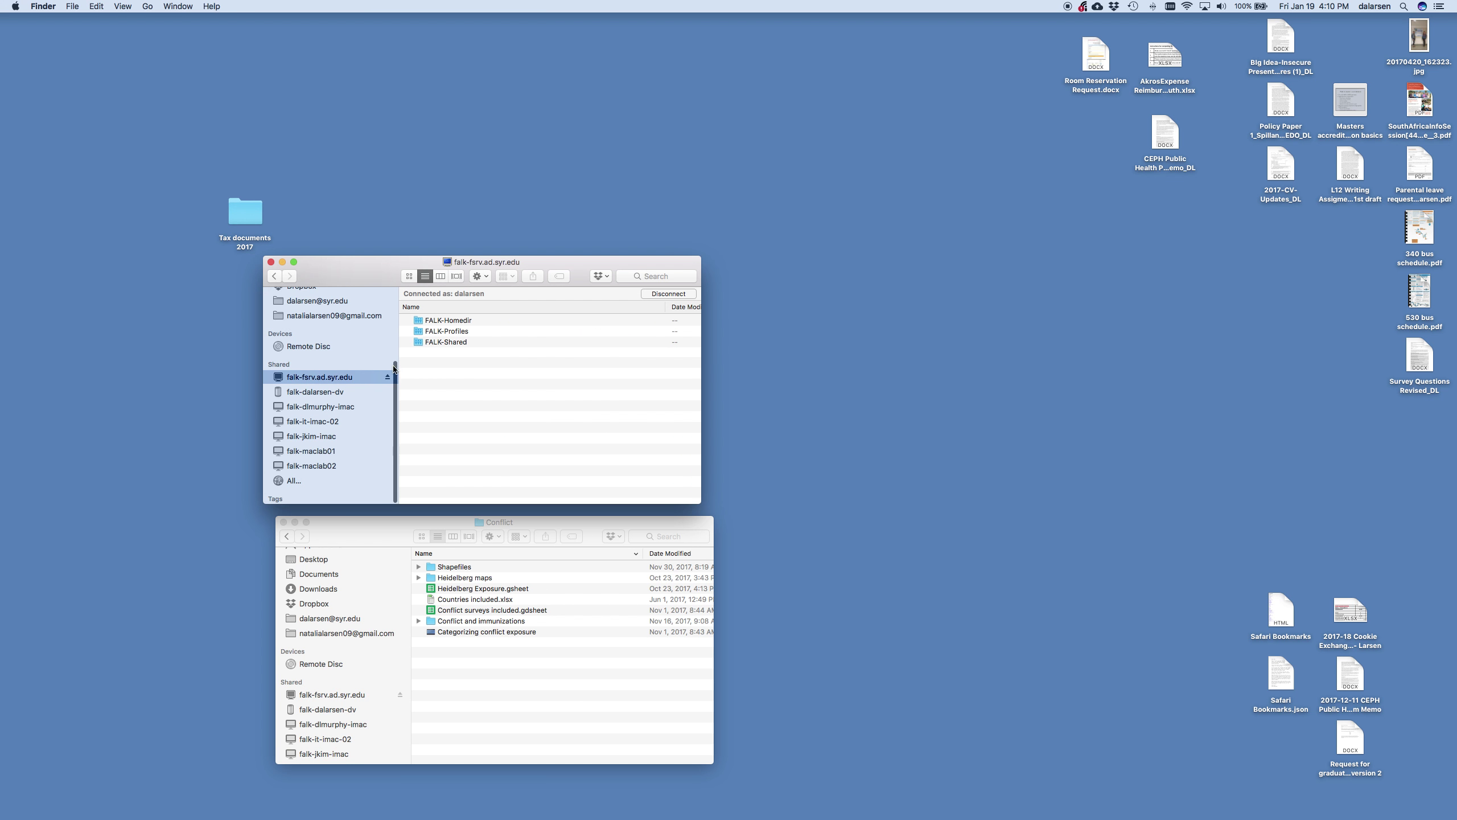
double_click(454, 342)
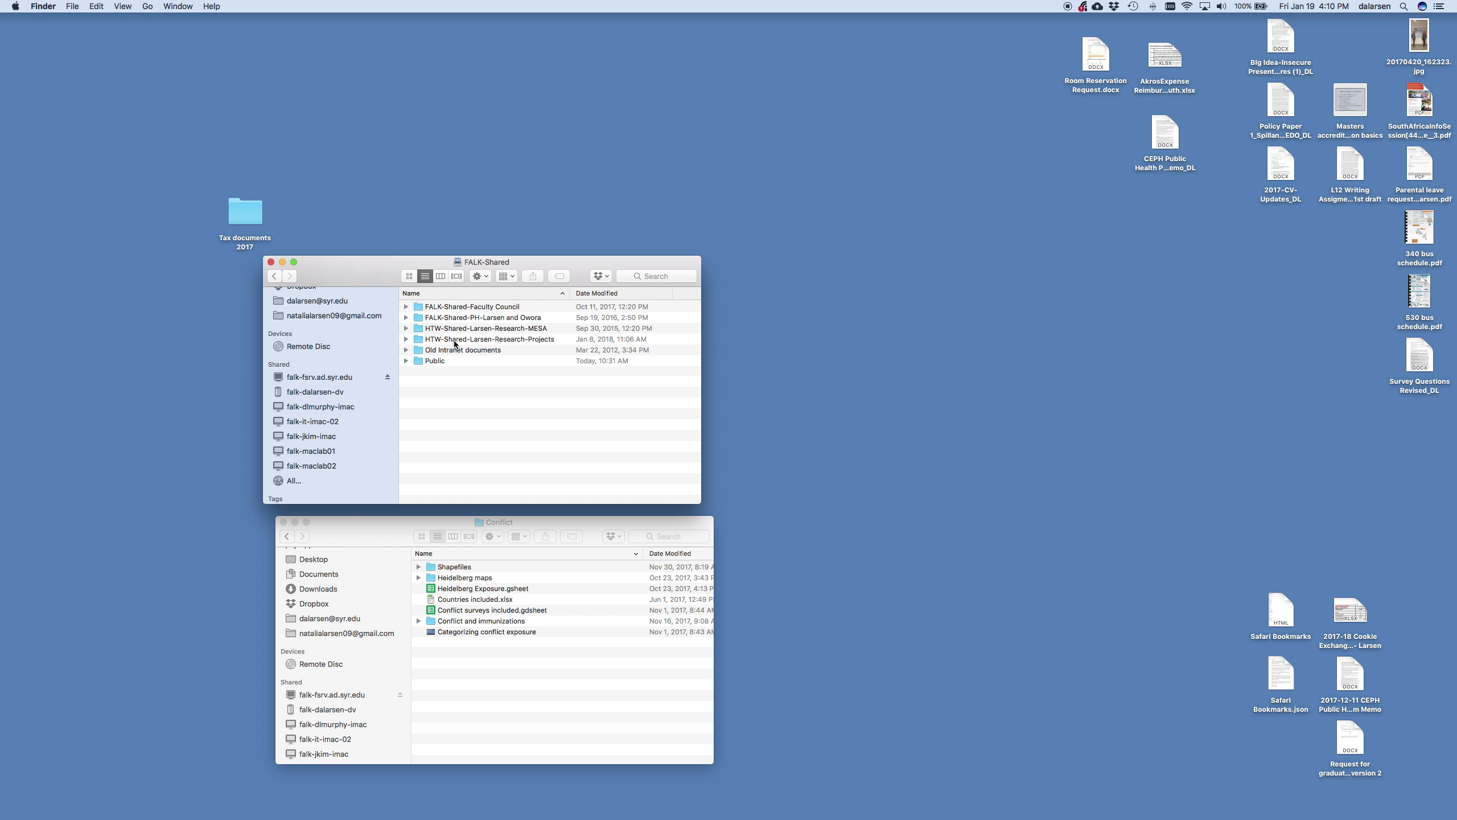
double_click(453, 340)
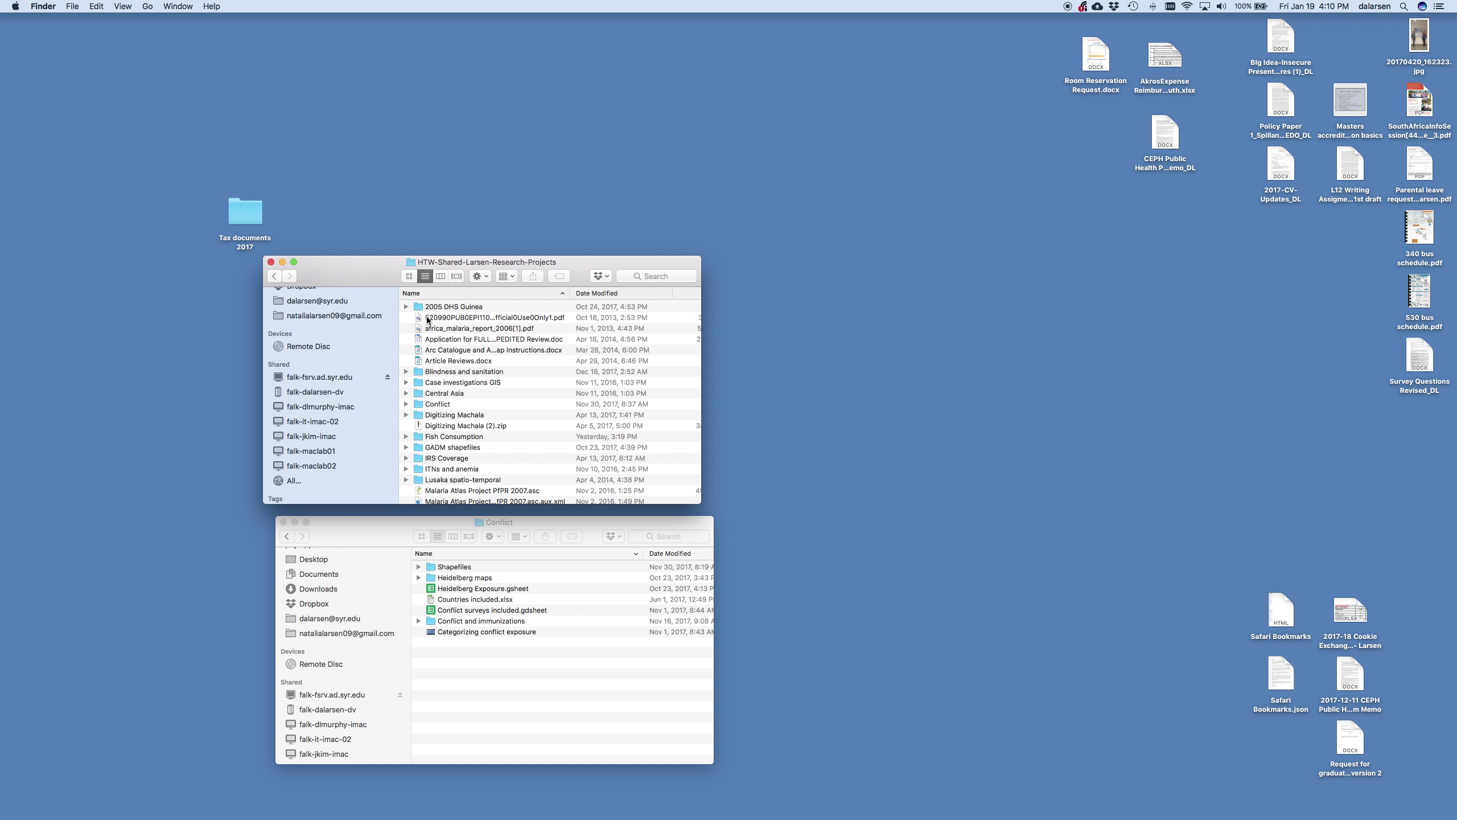
scroll(526, 431, down, 10)
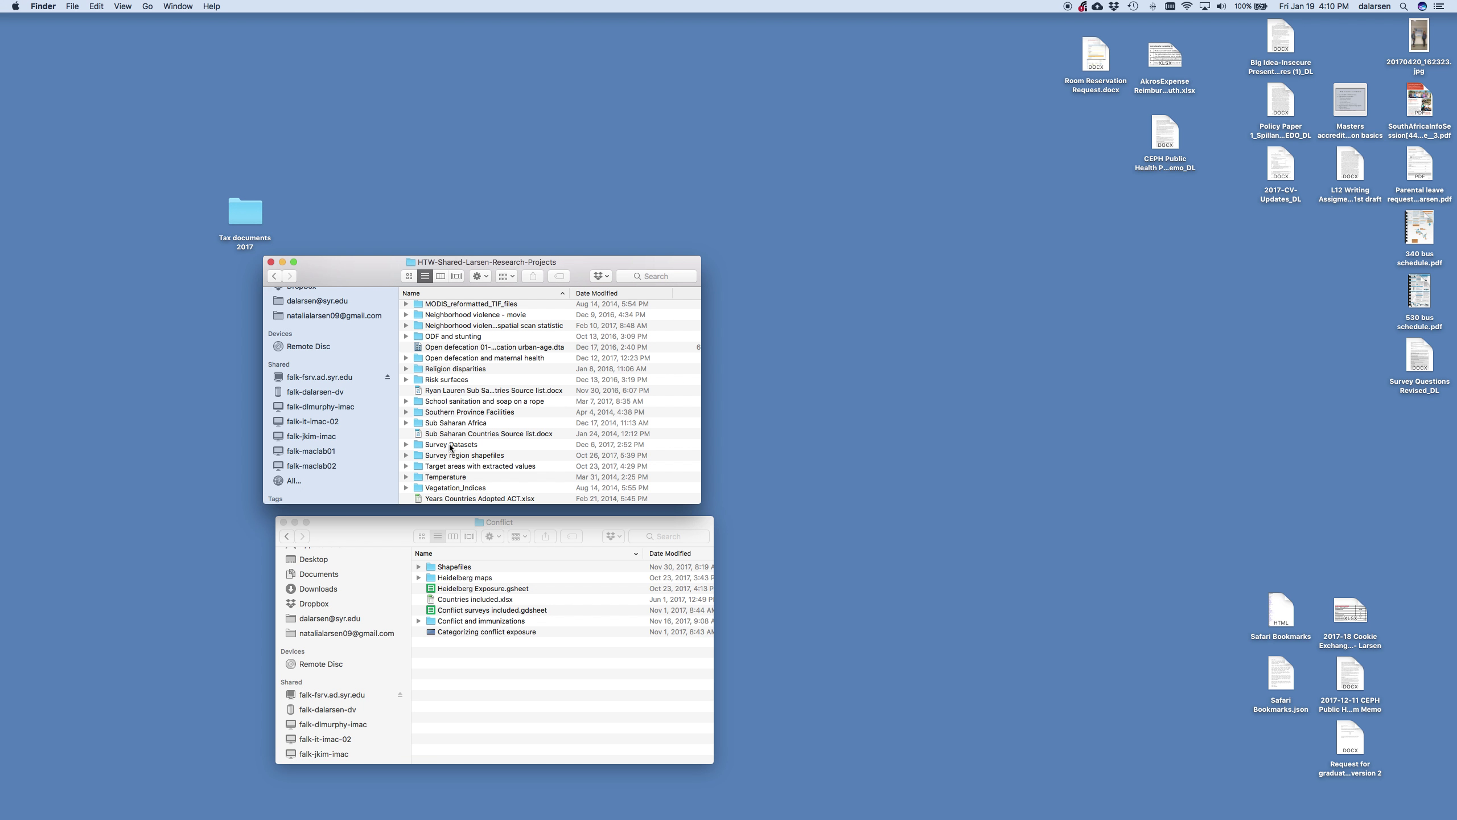
double_click(449, 446)
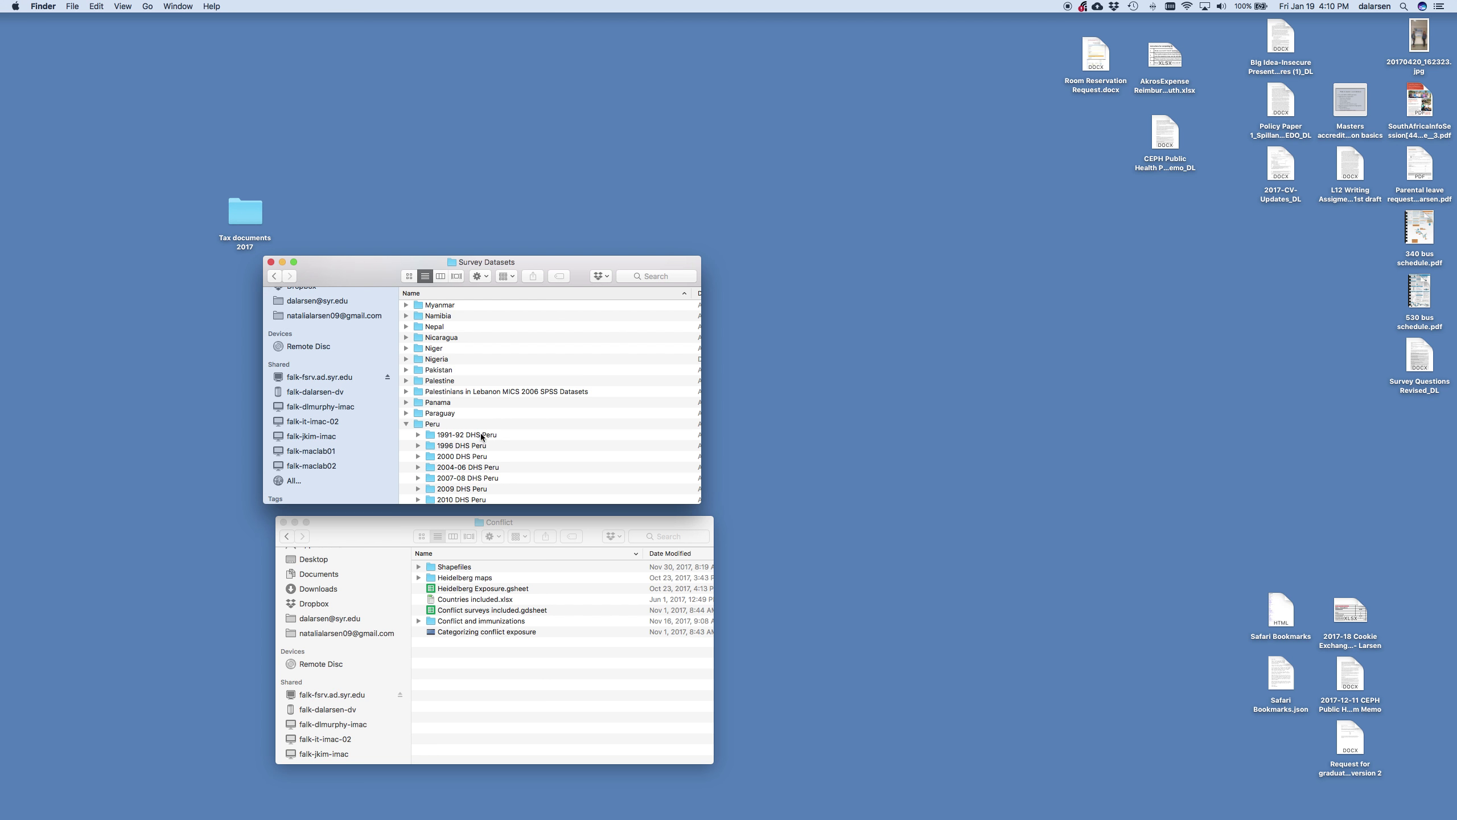
- Collapse the Peru folder, return to the top of the country list, and check the spreadsheet
click(405, 423)
scroll(488, 425, up, 15)
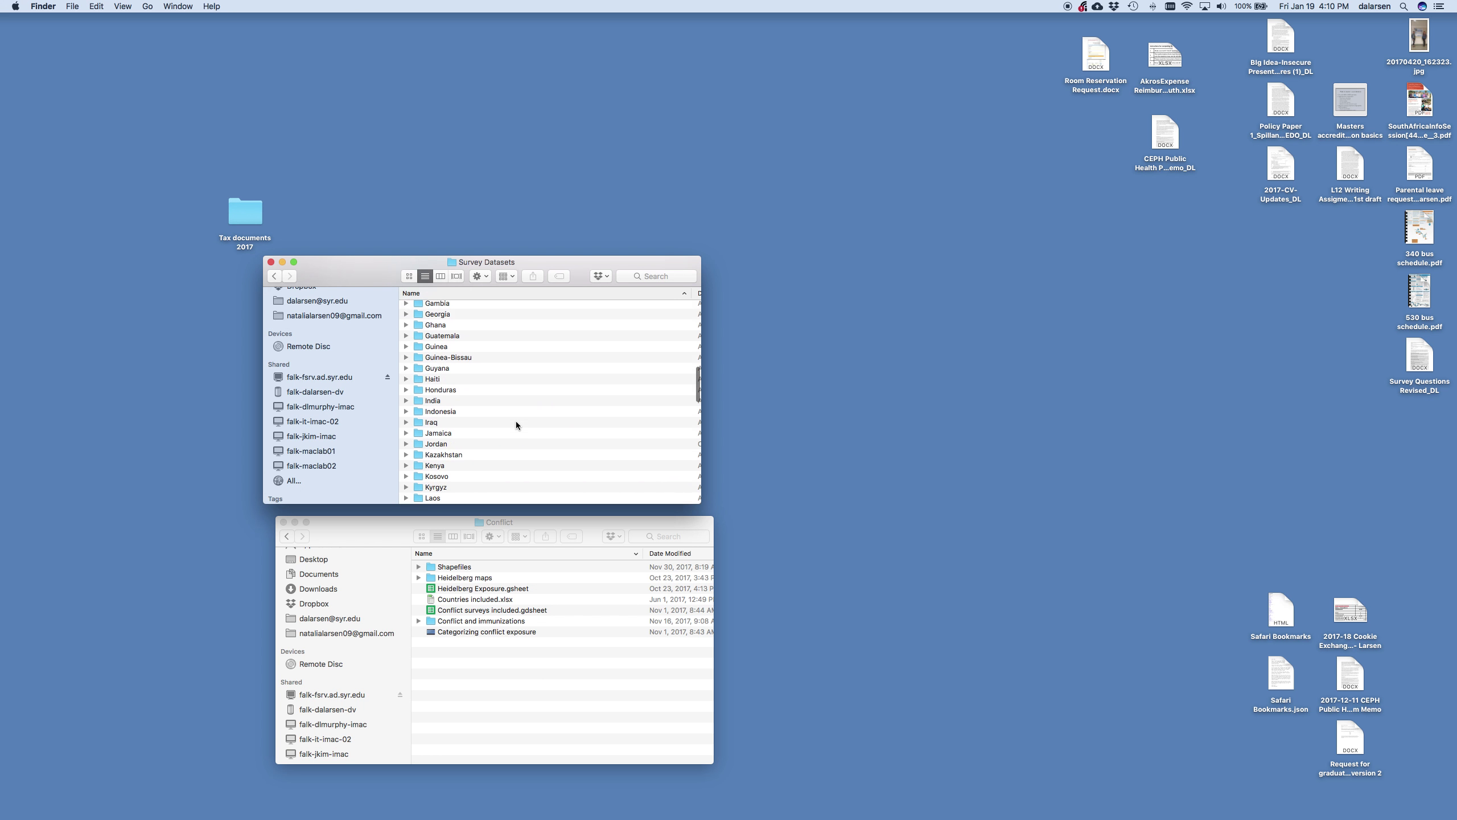
scroll(516, 425, up, 3)
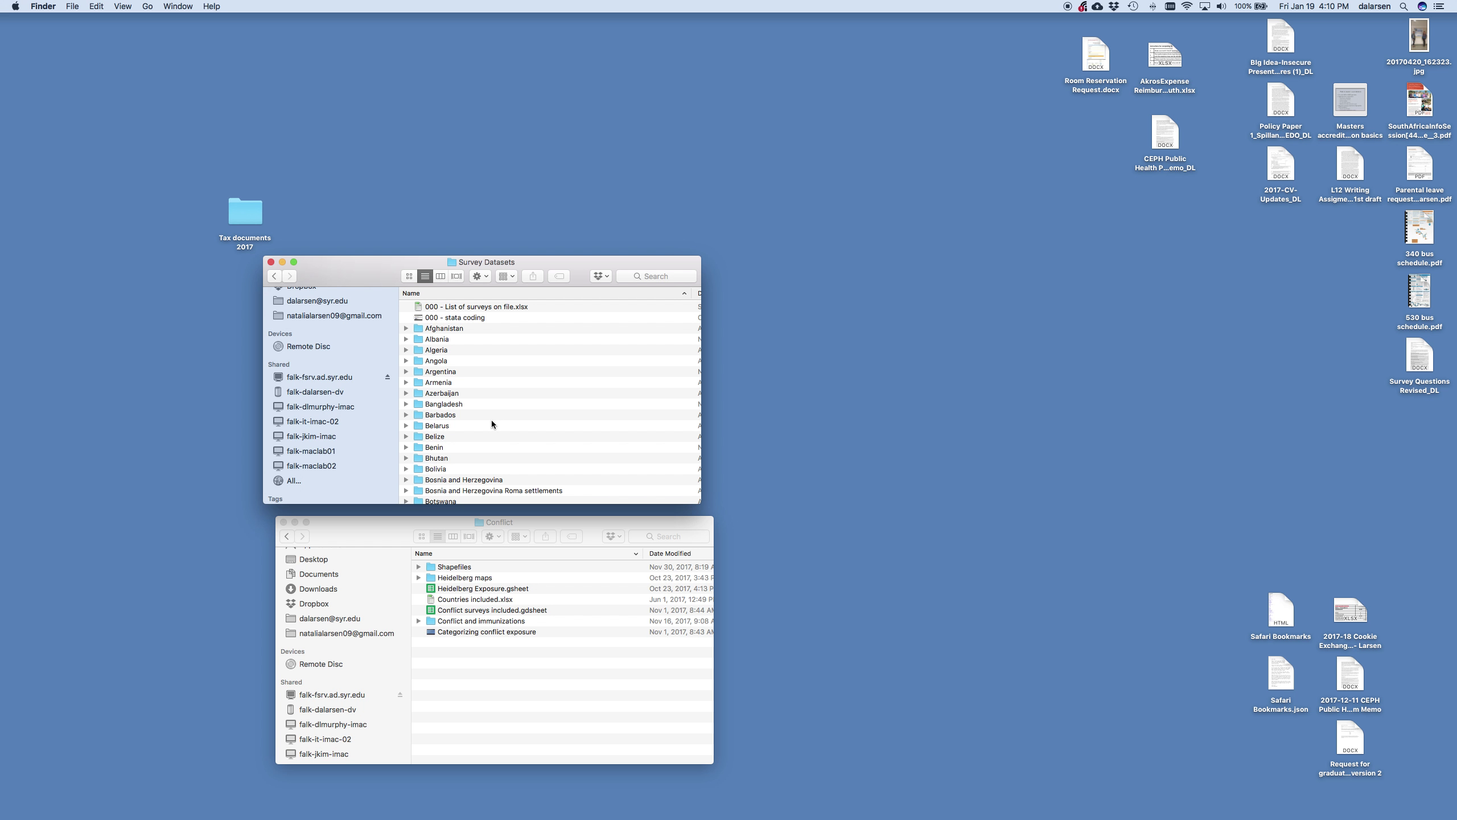
key(ctrl+Right)
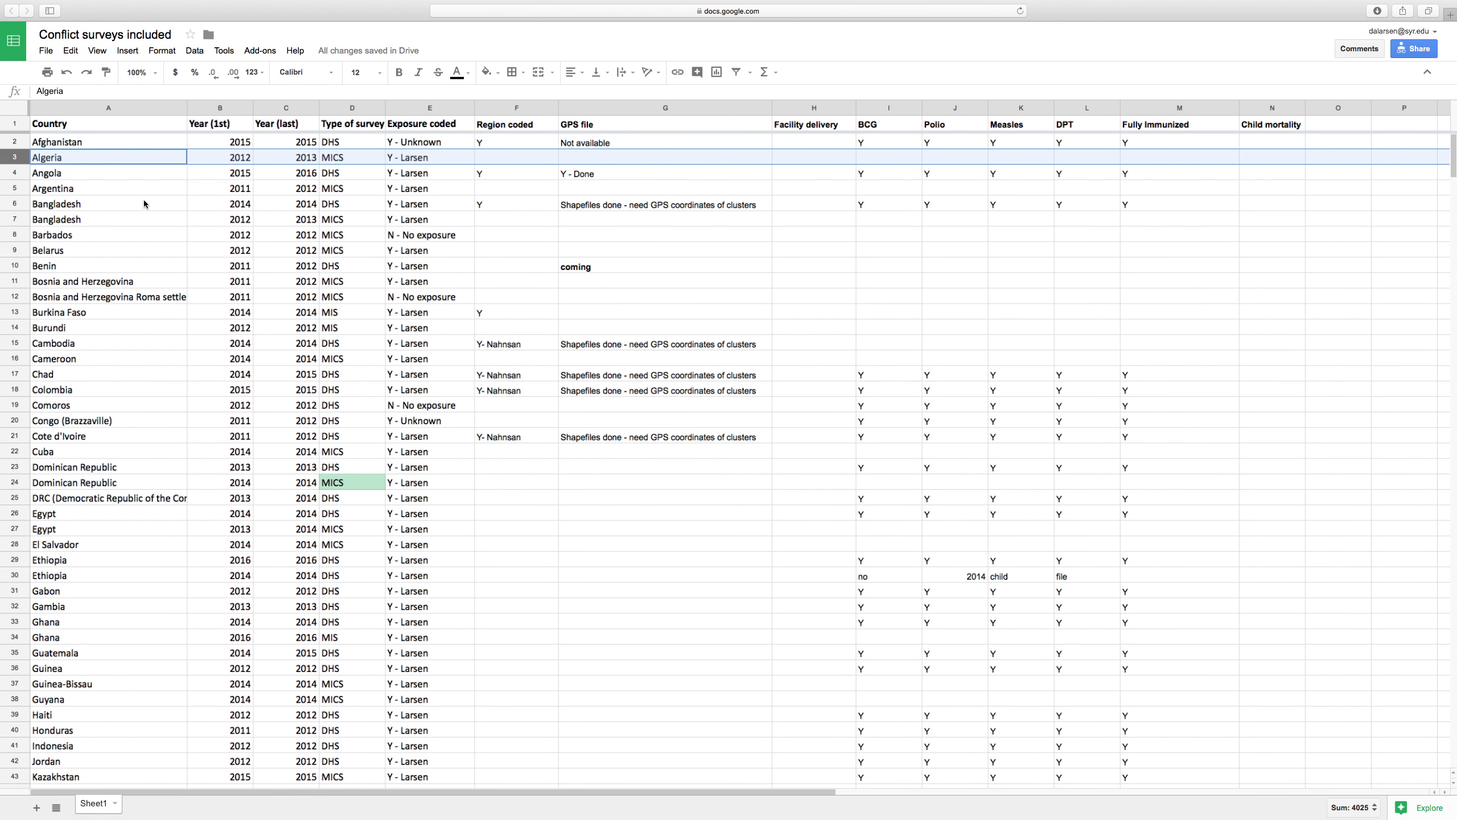
key(ctrl+Left)
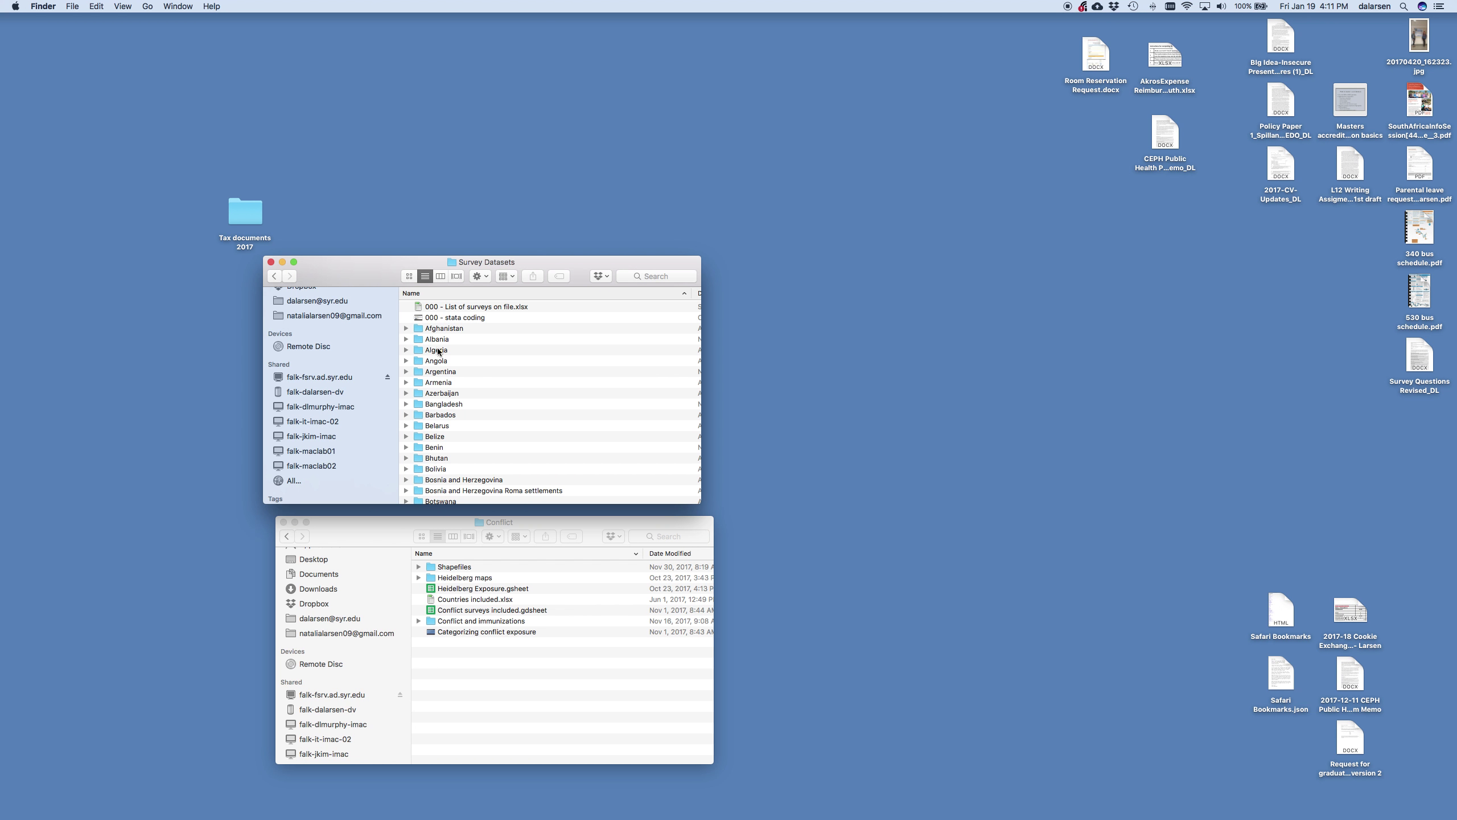
- Open Algeria, then its 2012-13 MICS Algeria subfolder listing the .dta, .sav and readme files
double_click(431, 350)
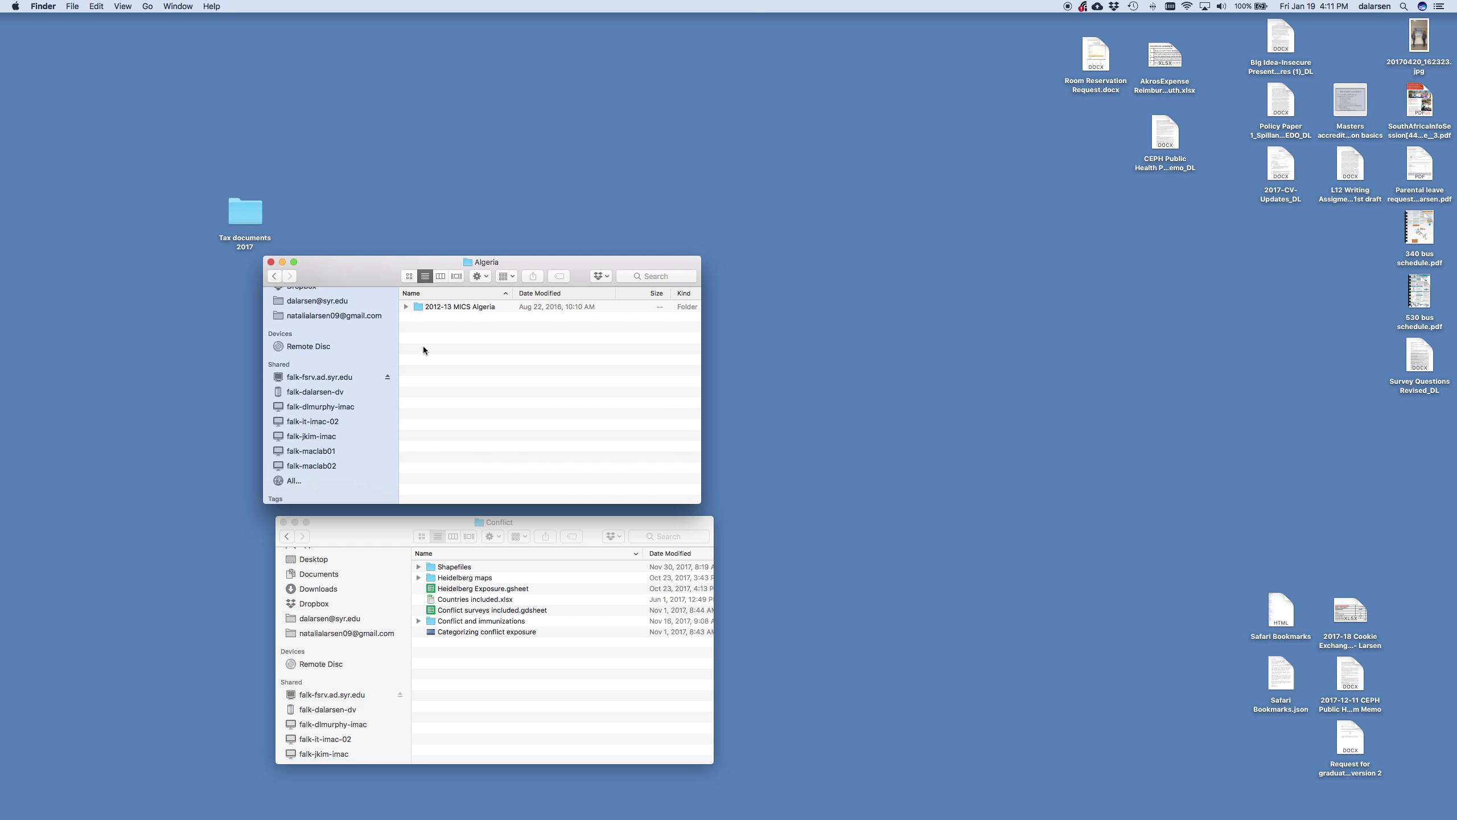
double_click(436, 306)
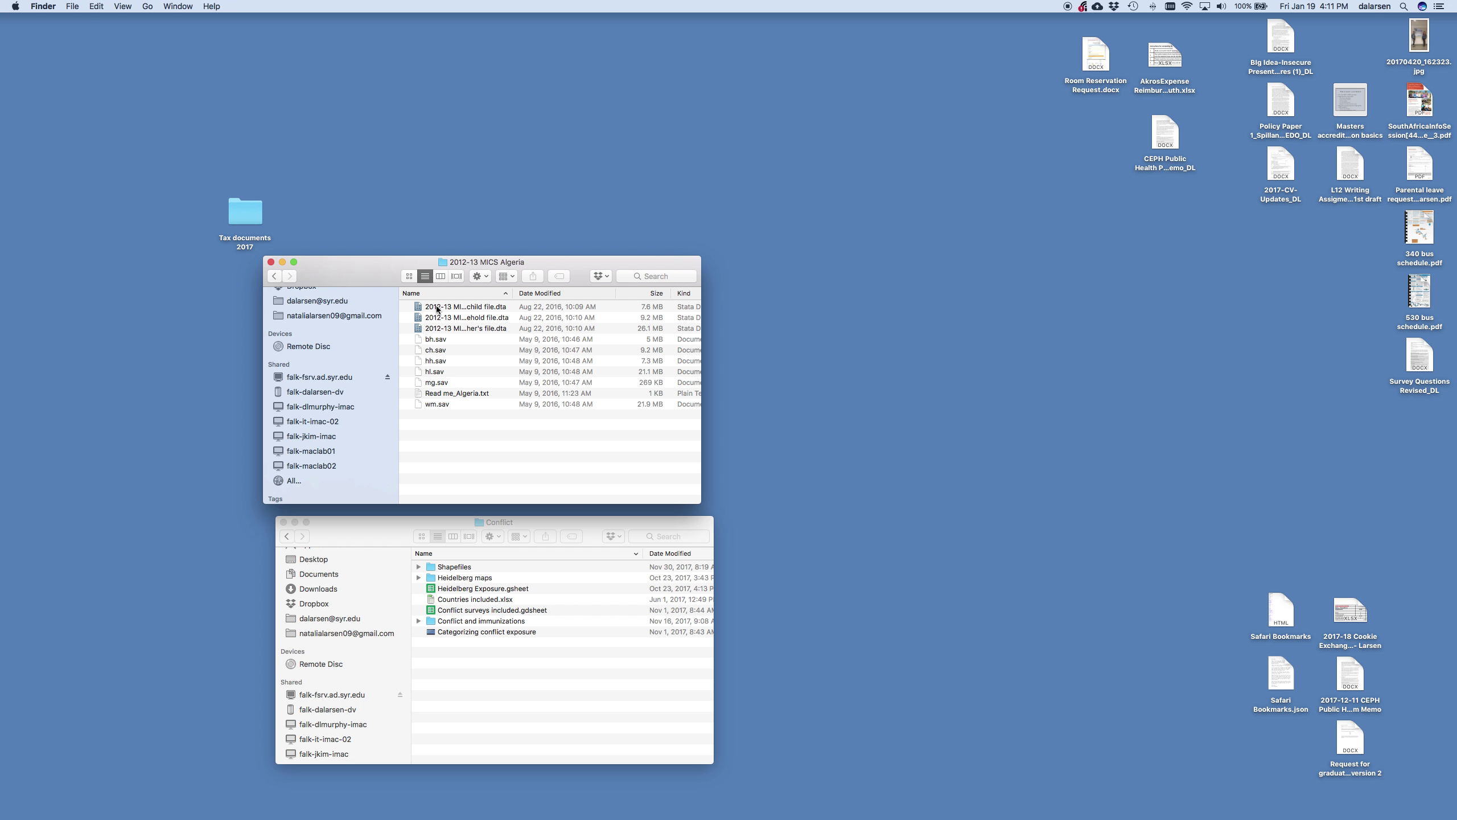
click(274, 277)
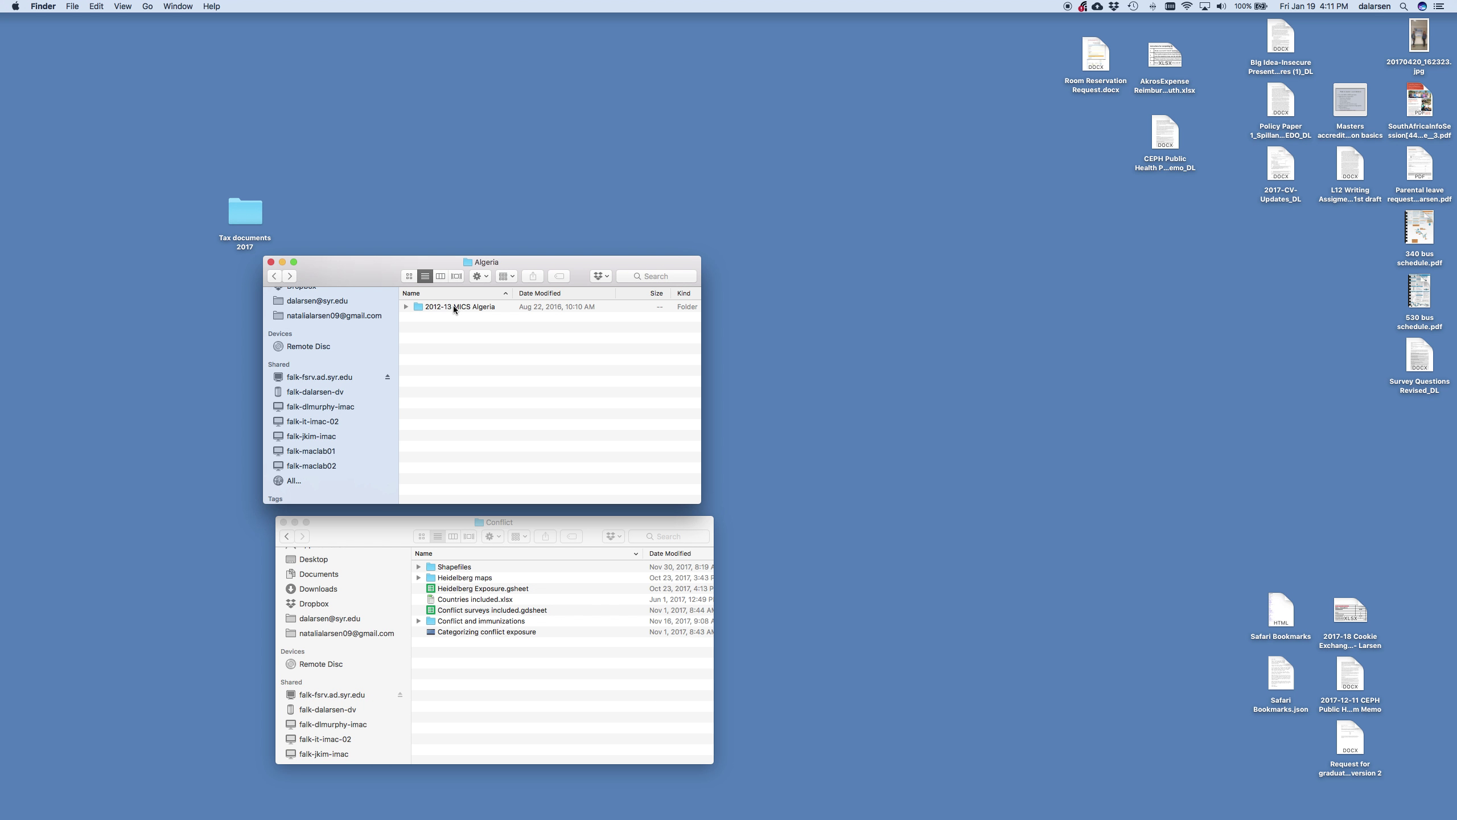
double_click(453, 305)
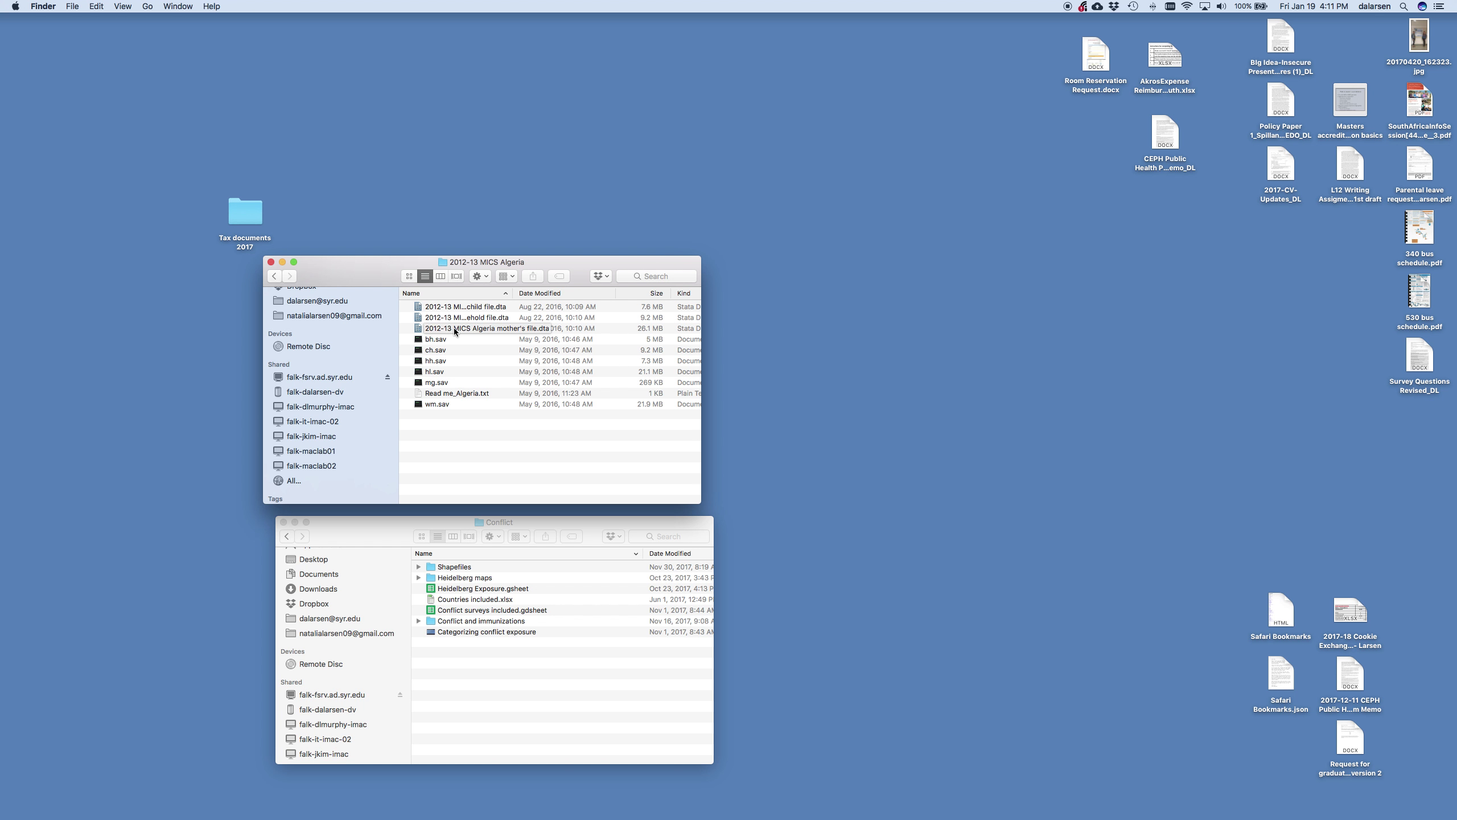
- Open 2012-13 MICS Algeria child file.dta in Stata/MP, leaving its file name unchanged
double_click(473, 308)
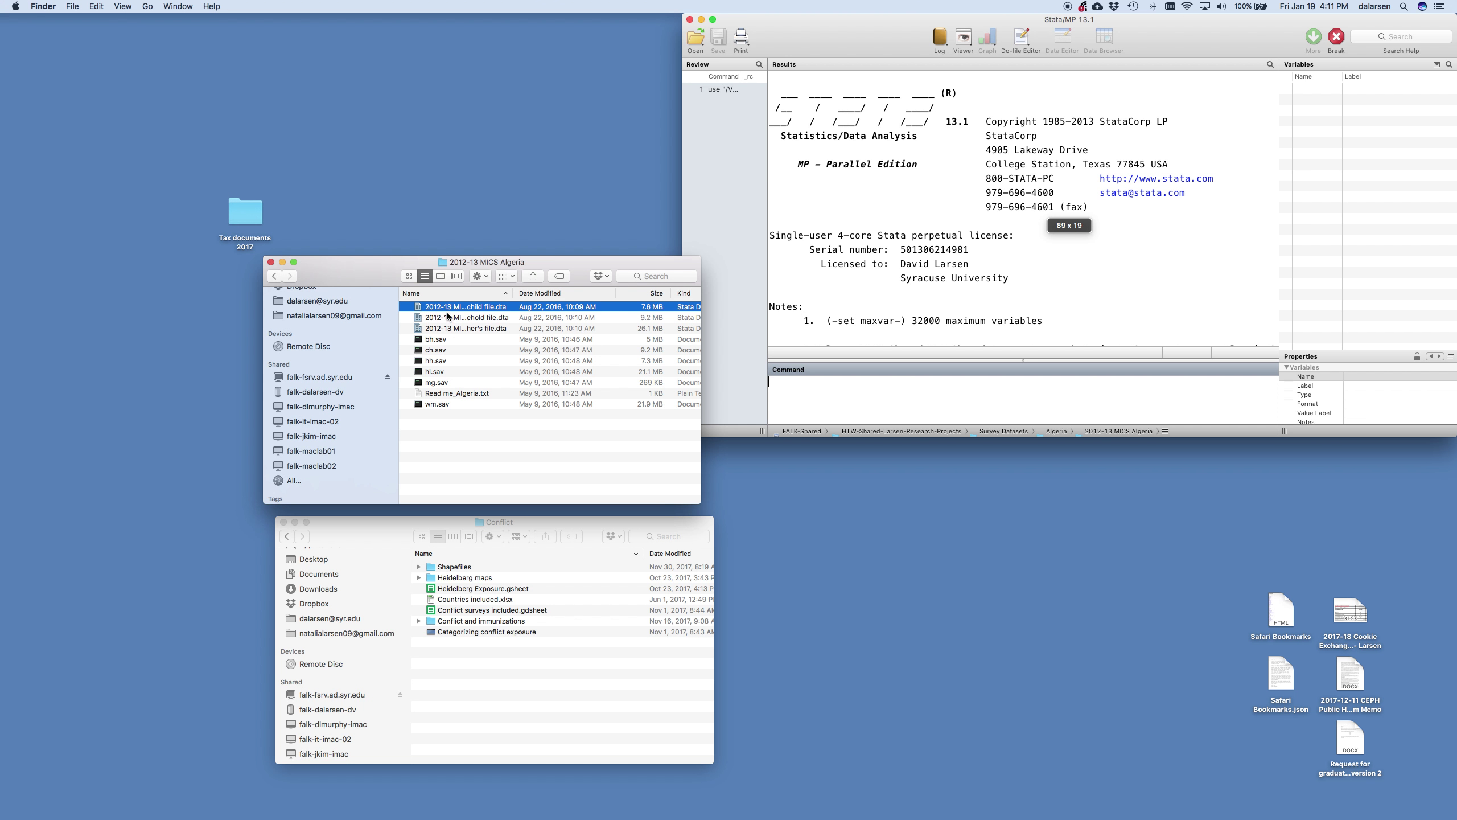
click(417, 311)
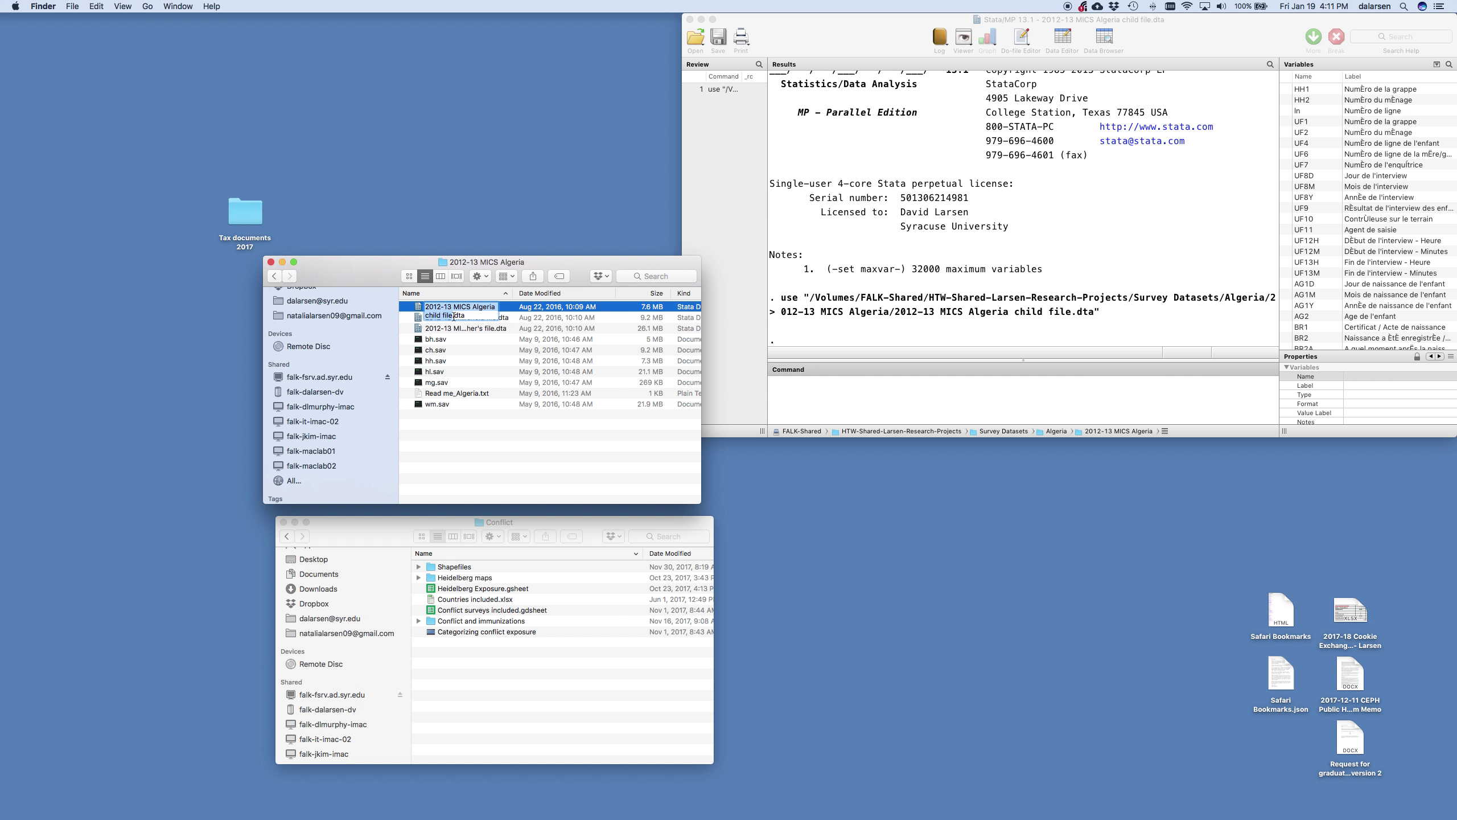
click(690, 19)
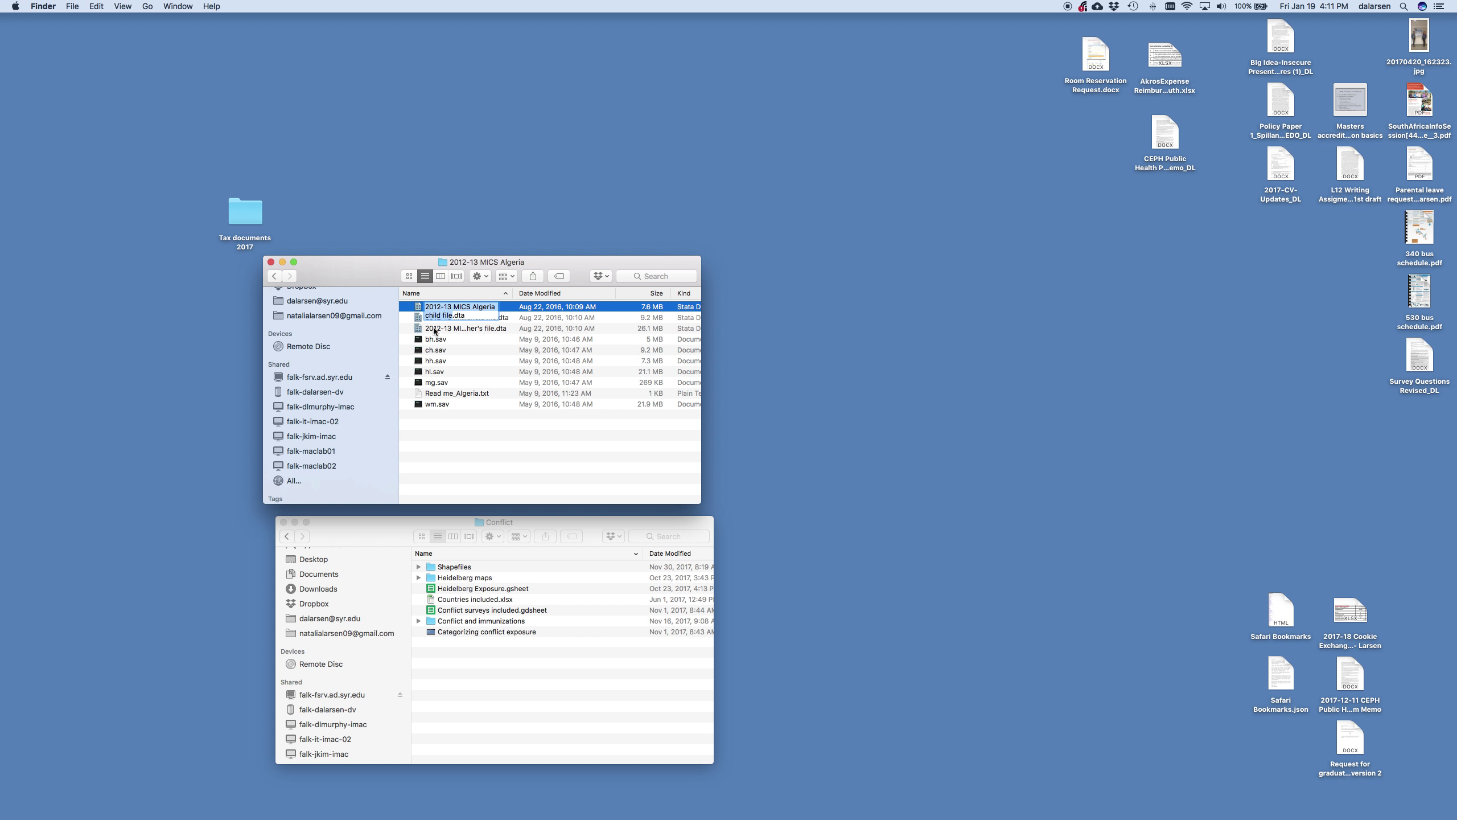
drag(466, 316, 421, 300)
key(Return)
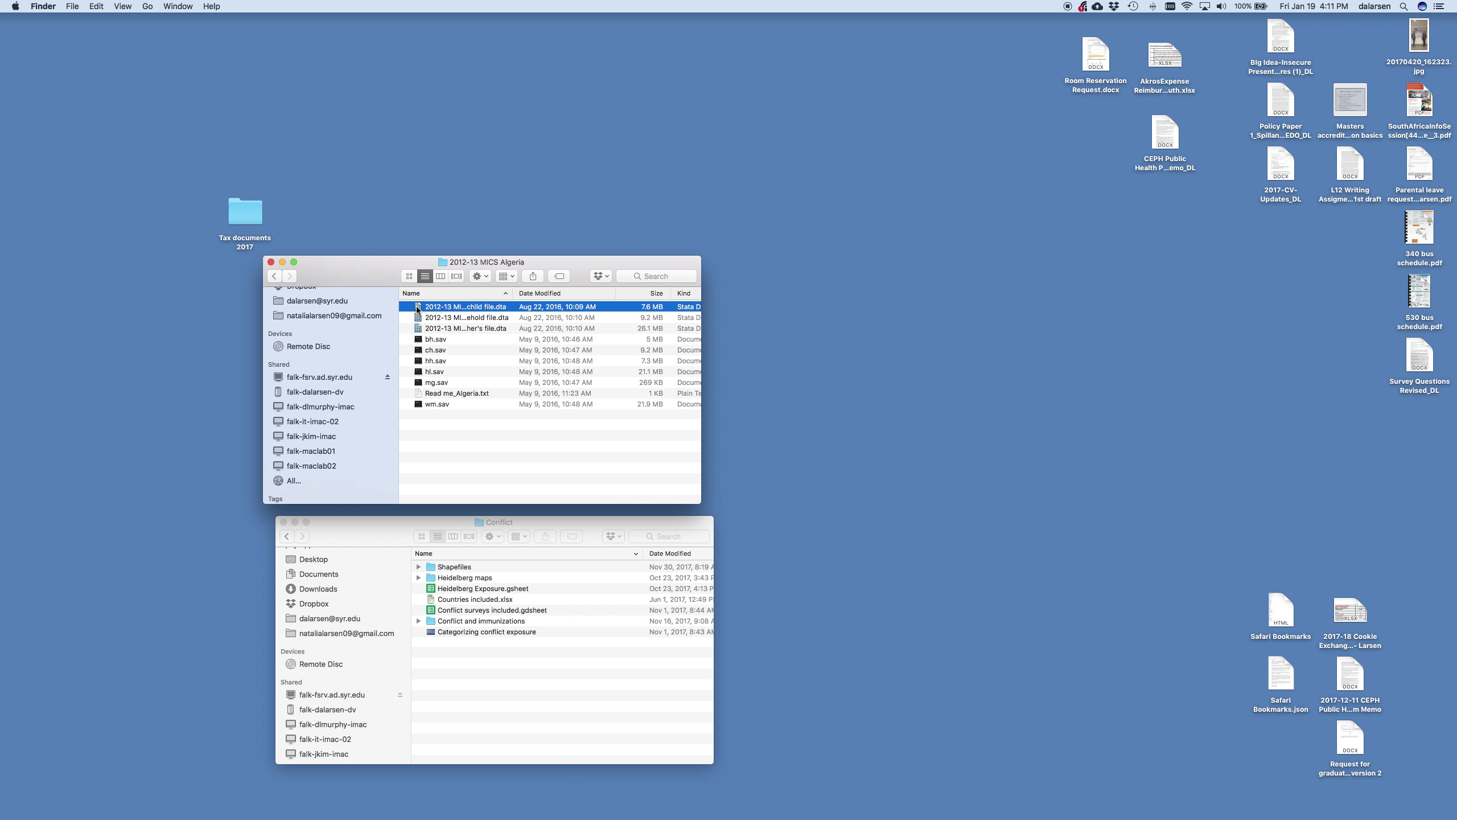
double_click(418, 308)
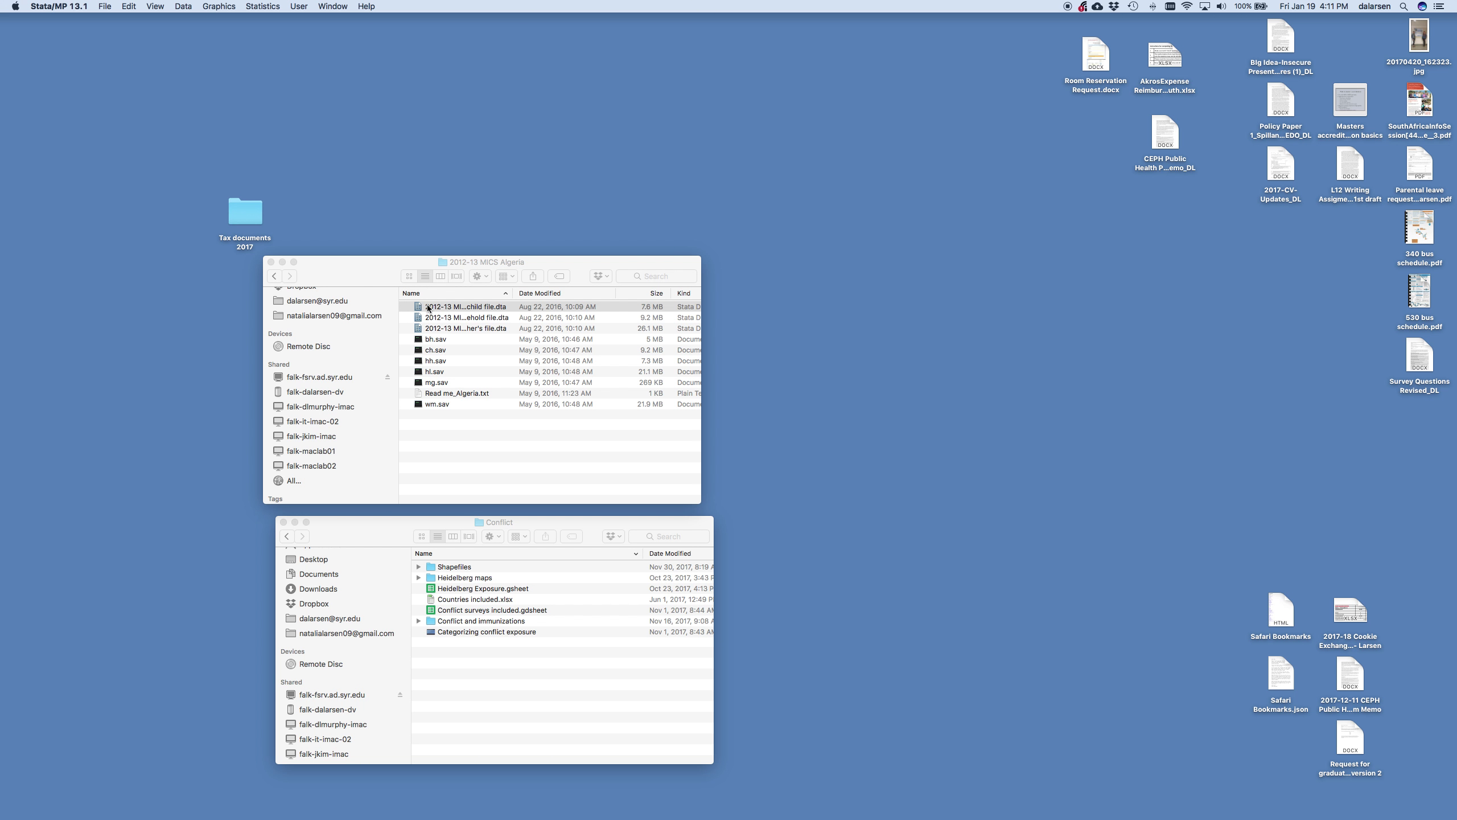
- Bring Stata's Algeria child file window forward, move it left and enlarge it
double_click(427, 308)
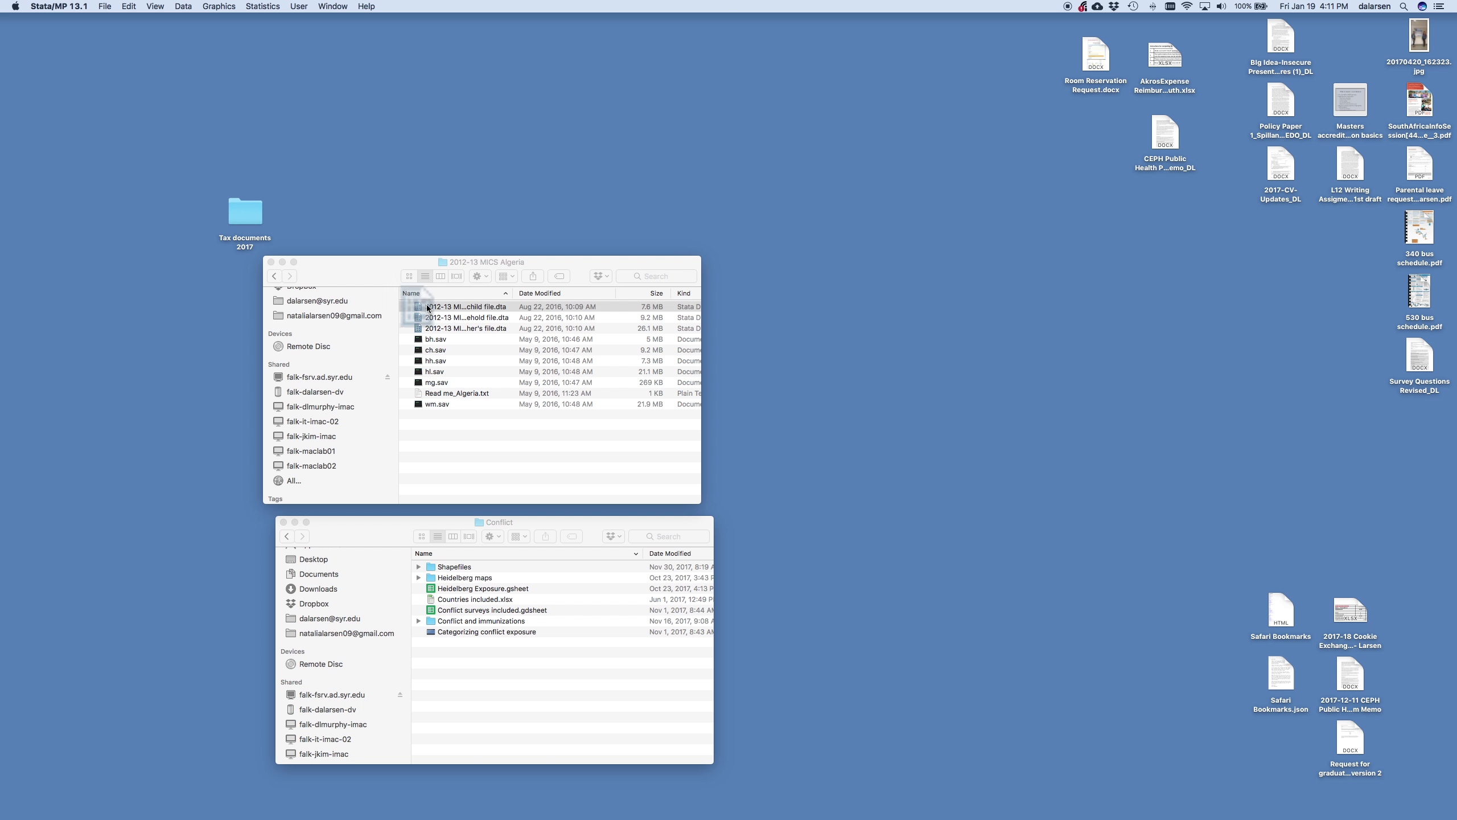
mouse_move(1, 402)
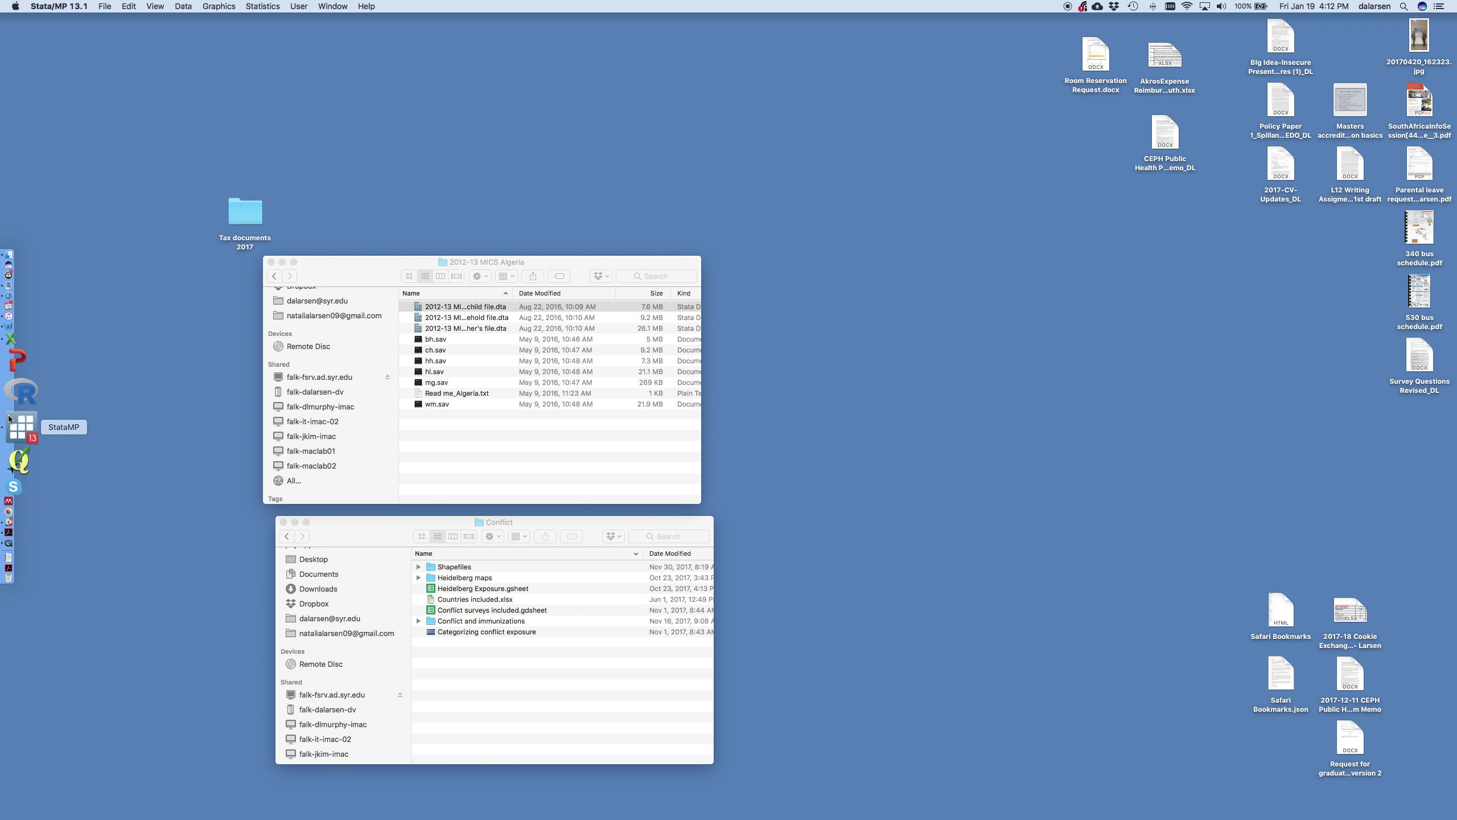
click(12, 414)
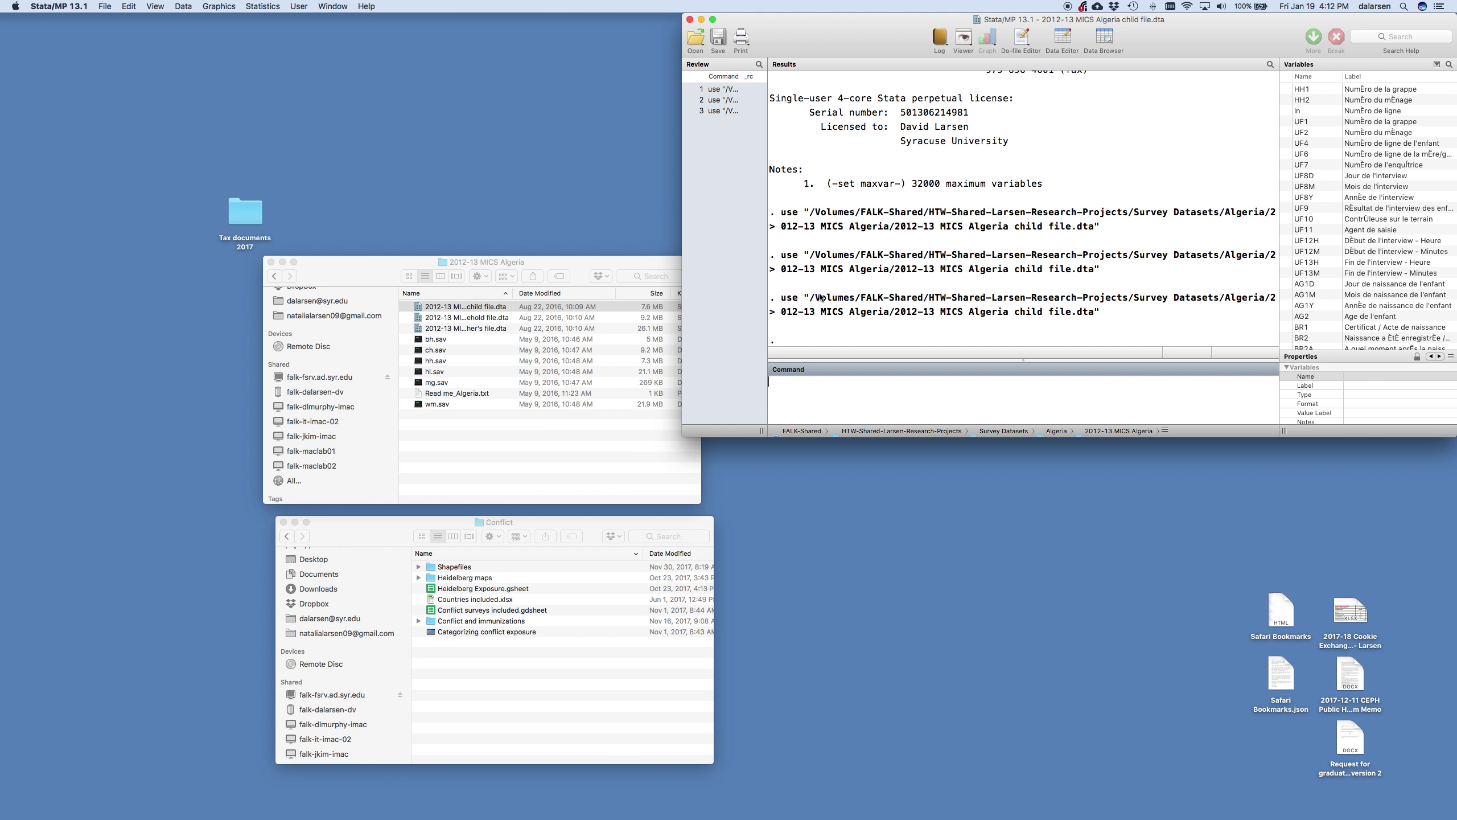
drag(826, 39, 578, 37)
drag(1206, 436, 1399, 576)
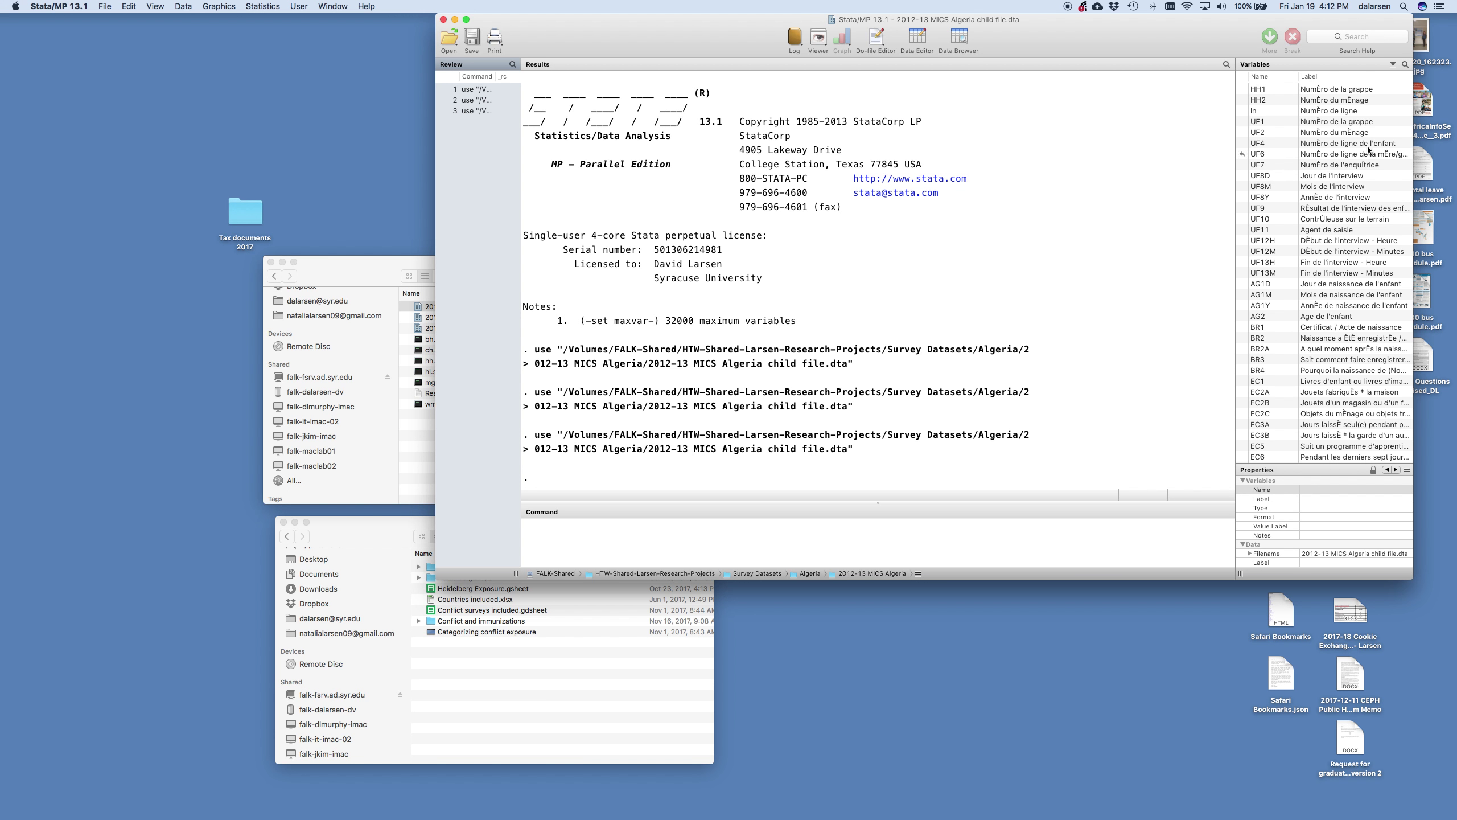
click(1393, 65)
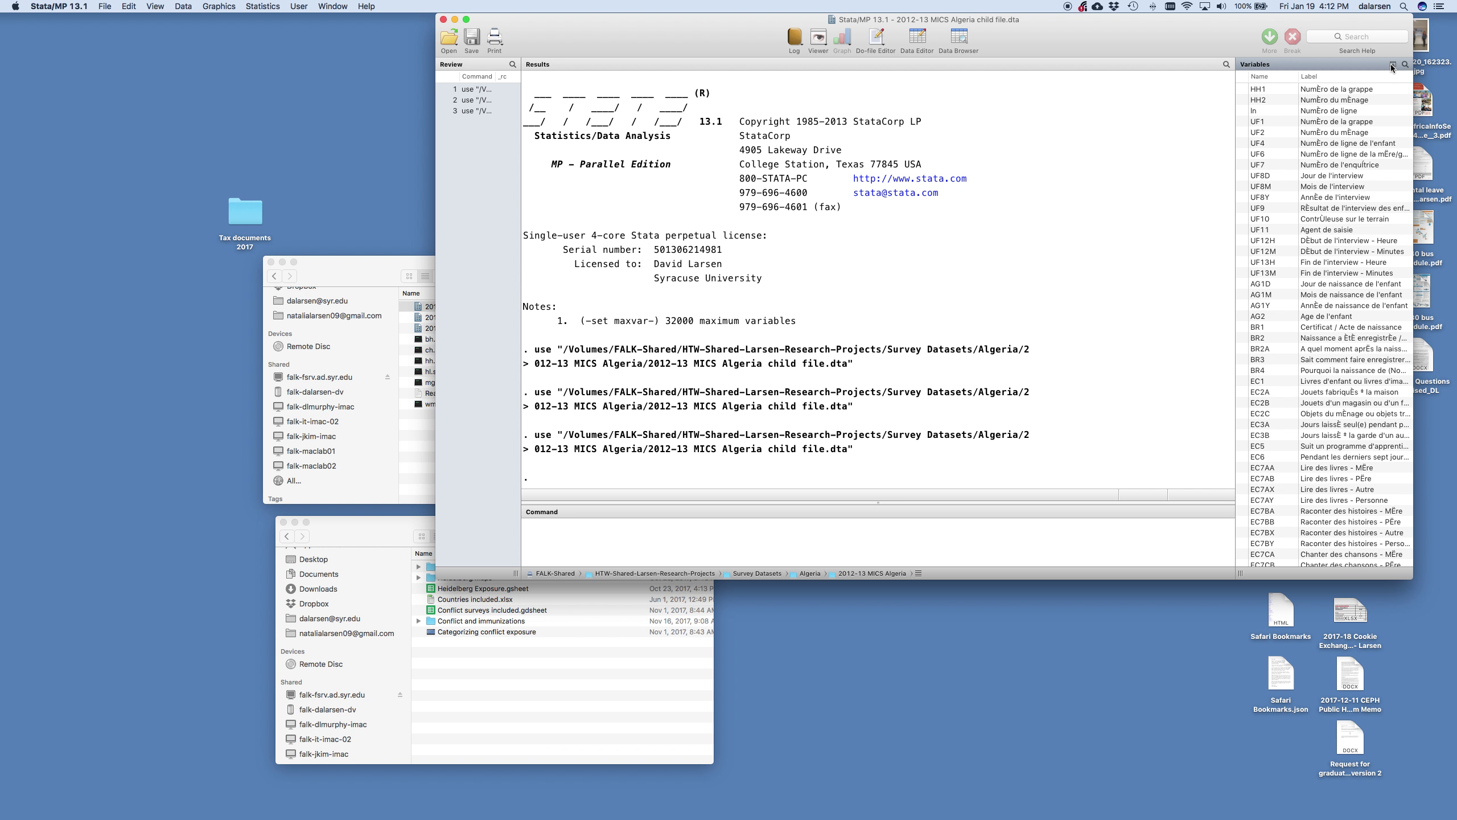
click(1392, 65)
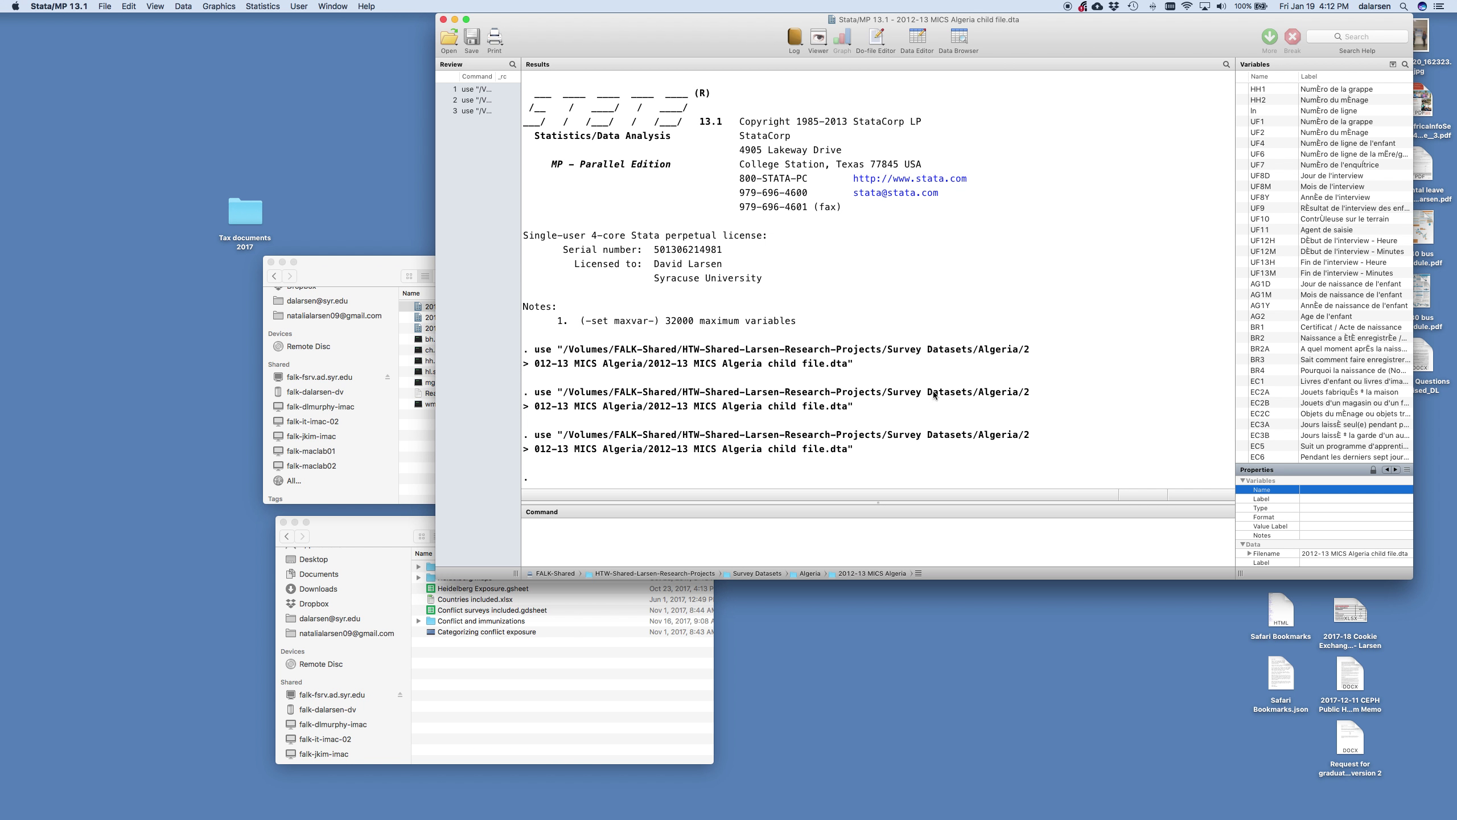
- Reload the Algeria child .dta from Finder and rerun its use command from Review
click(926, 536)
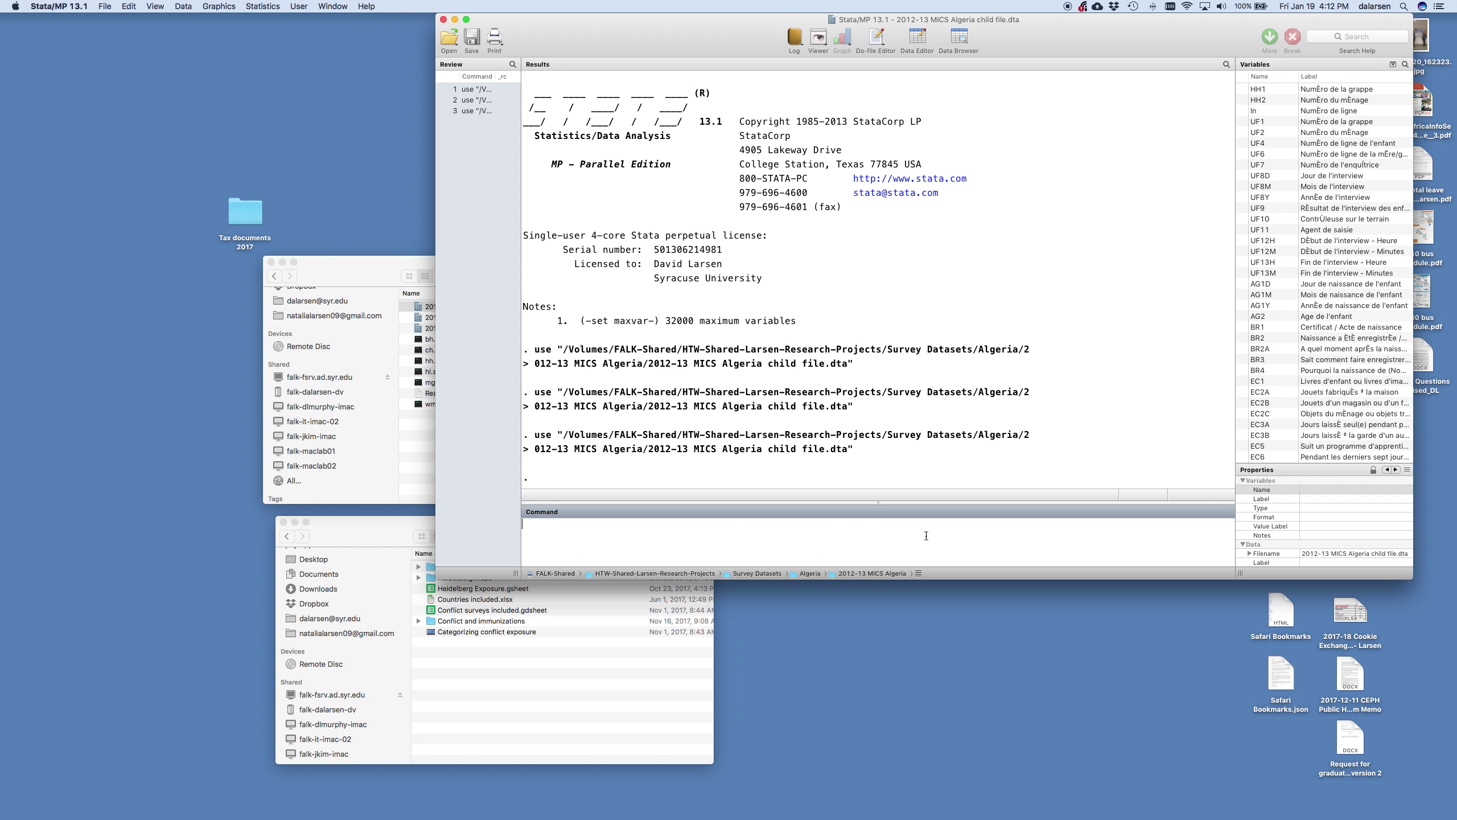
key(super+h)
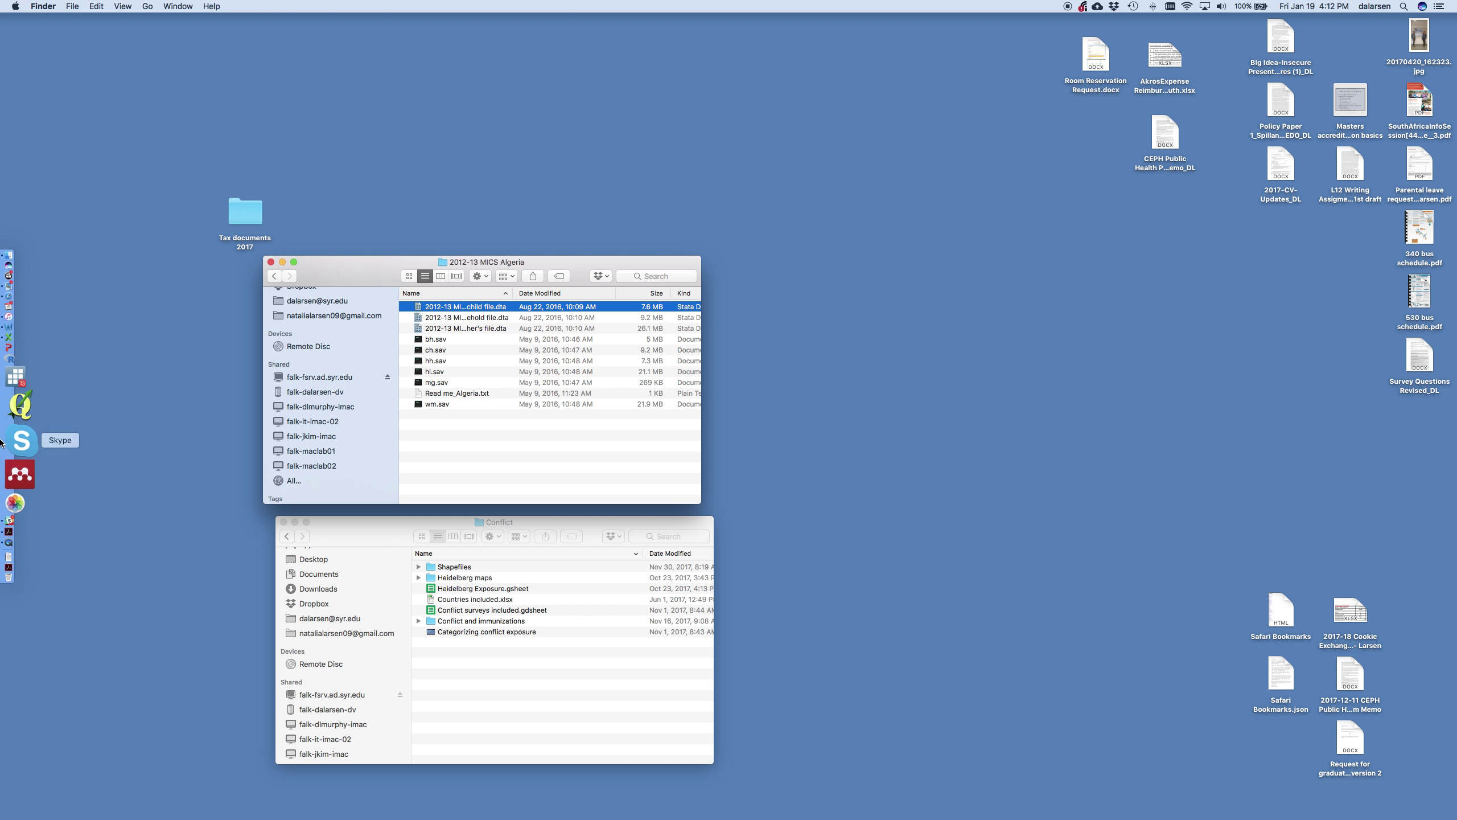
click(6, 425)
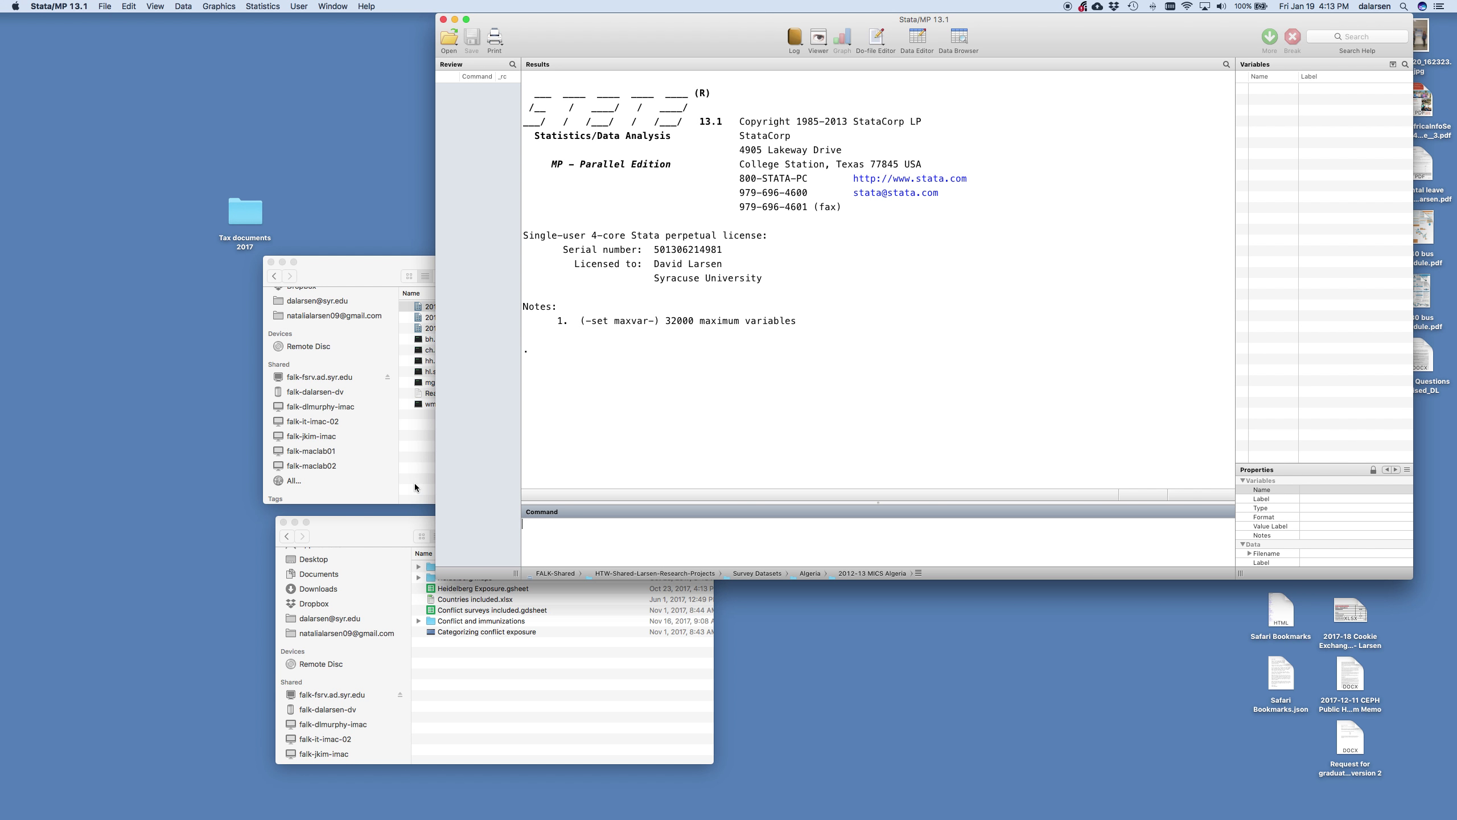
click(415, 486)
double_click(463, 308)
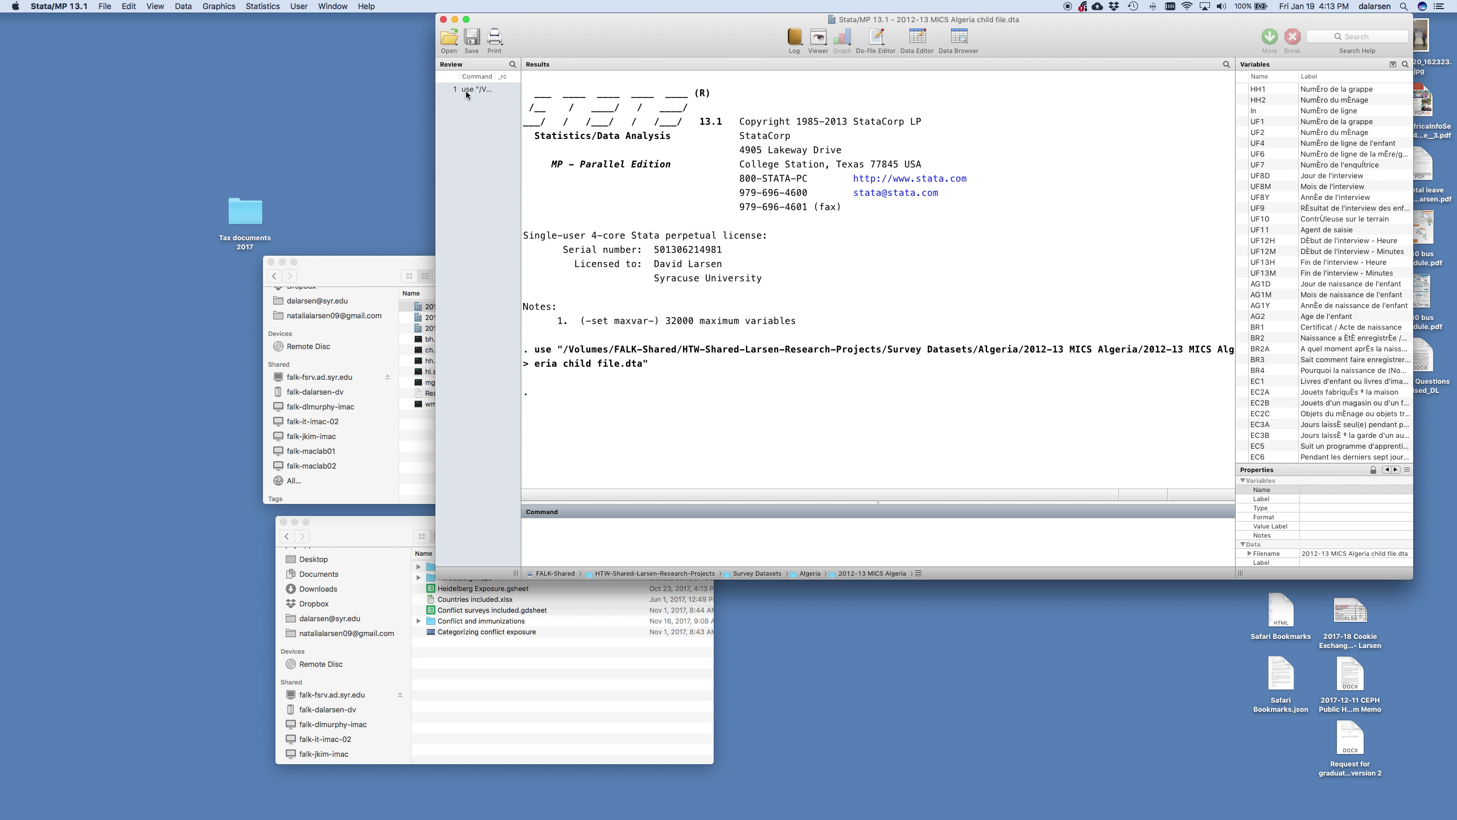
click(467, 89)
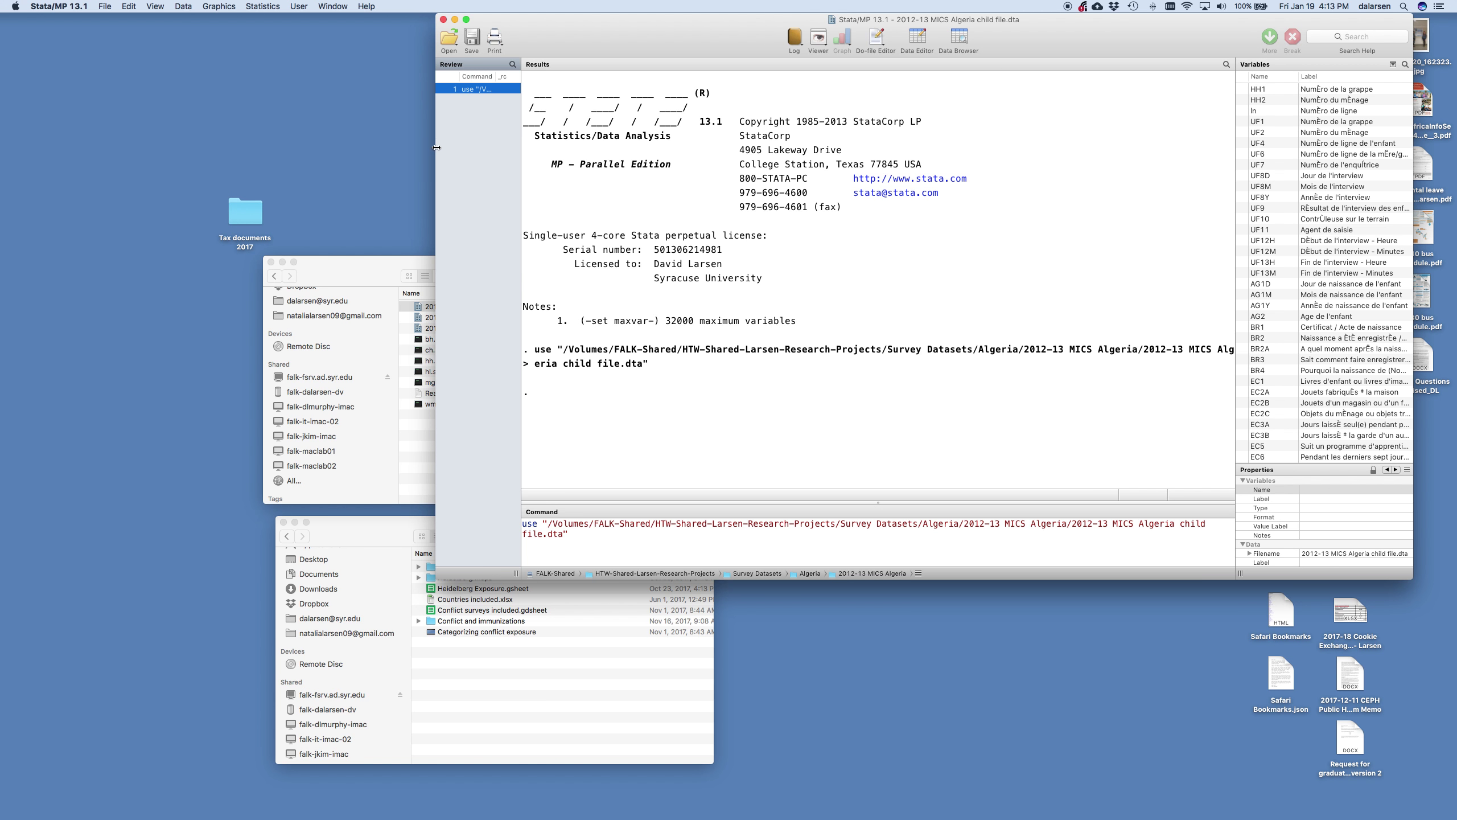
key(Return)
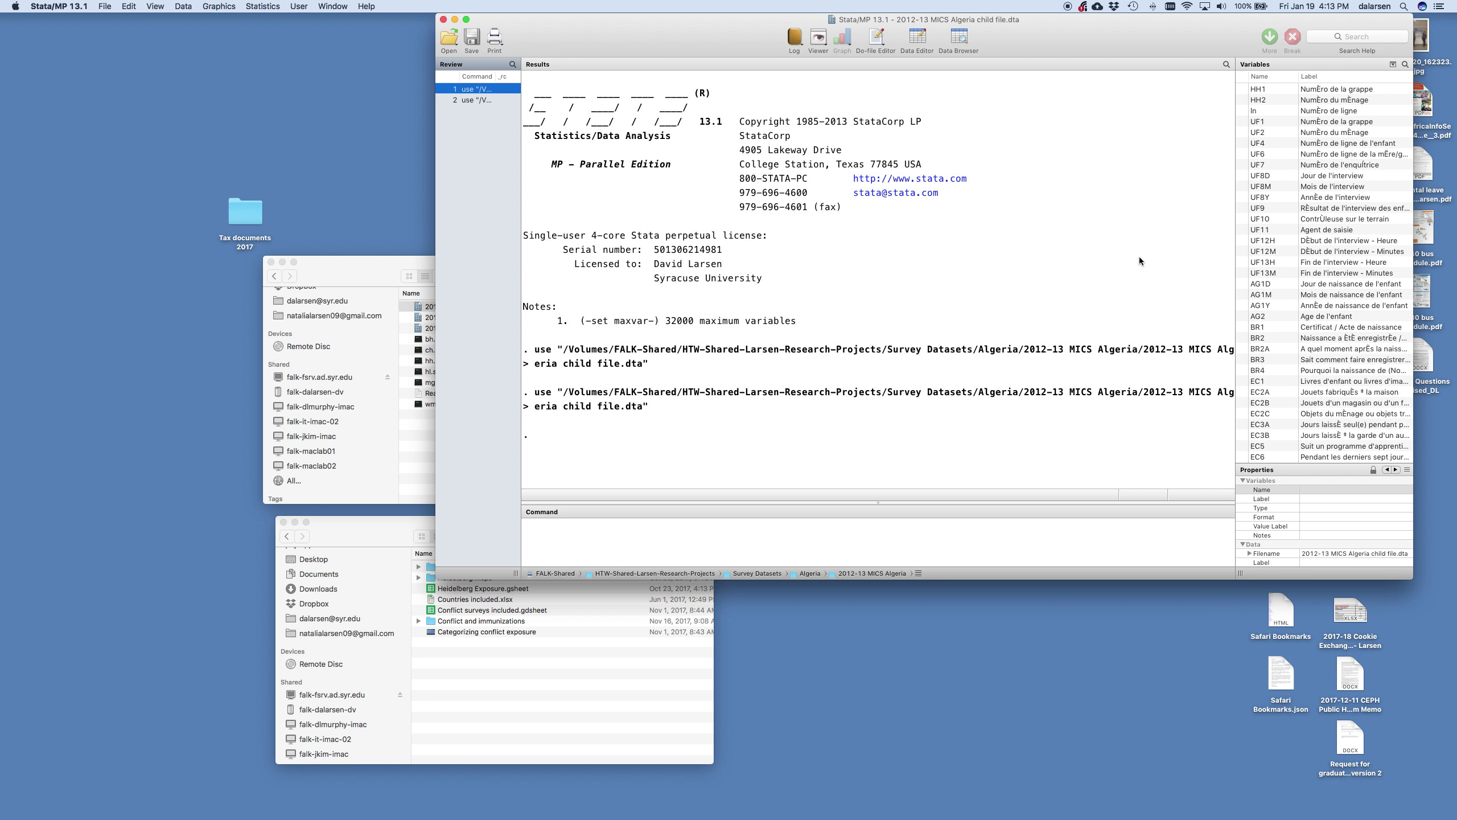
- Run browse and enlarge the Data Editor window
click(1056, 301)
text(browse)
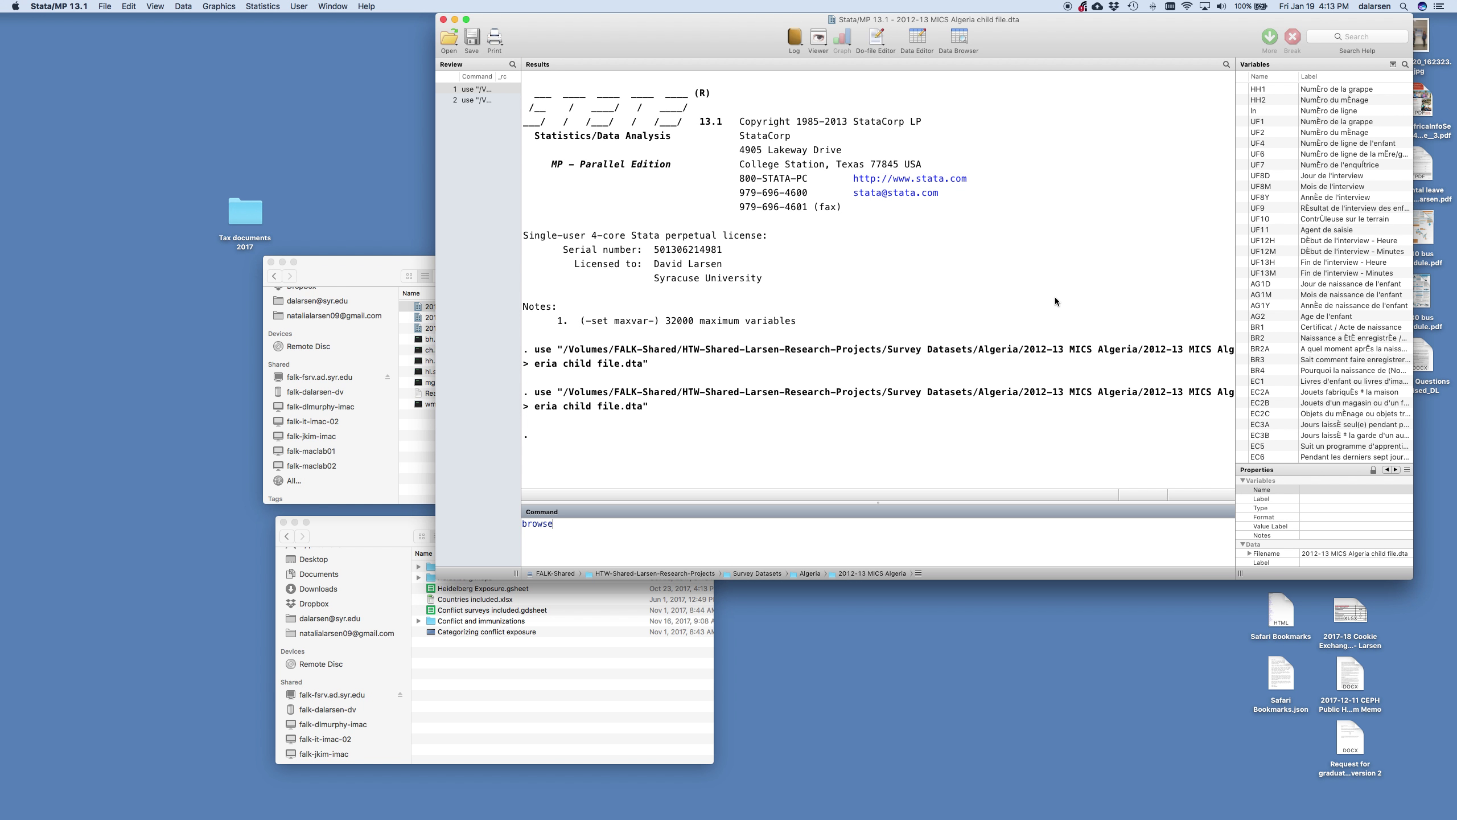
key(Return)
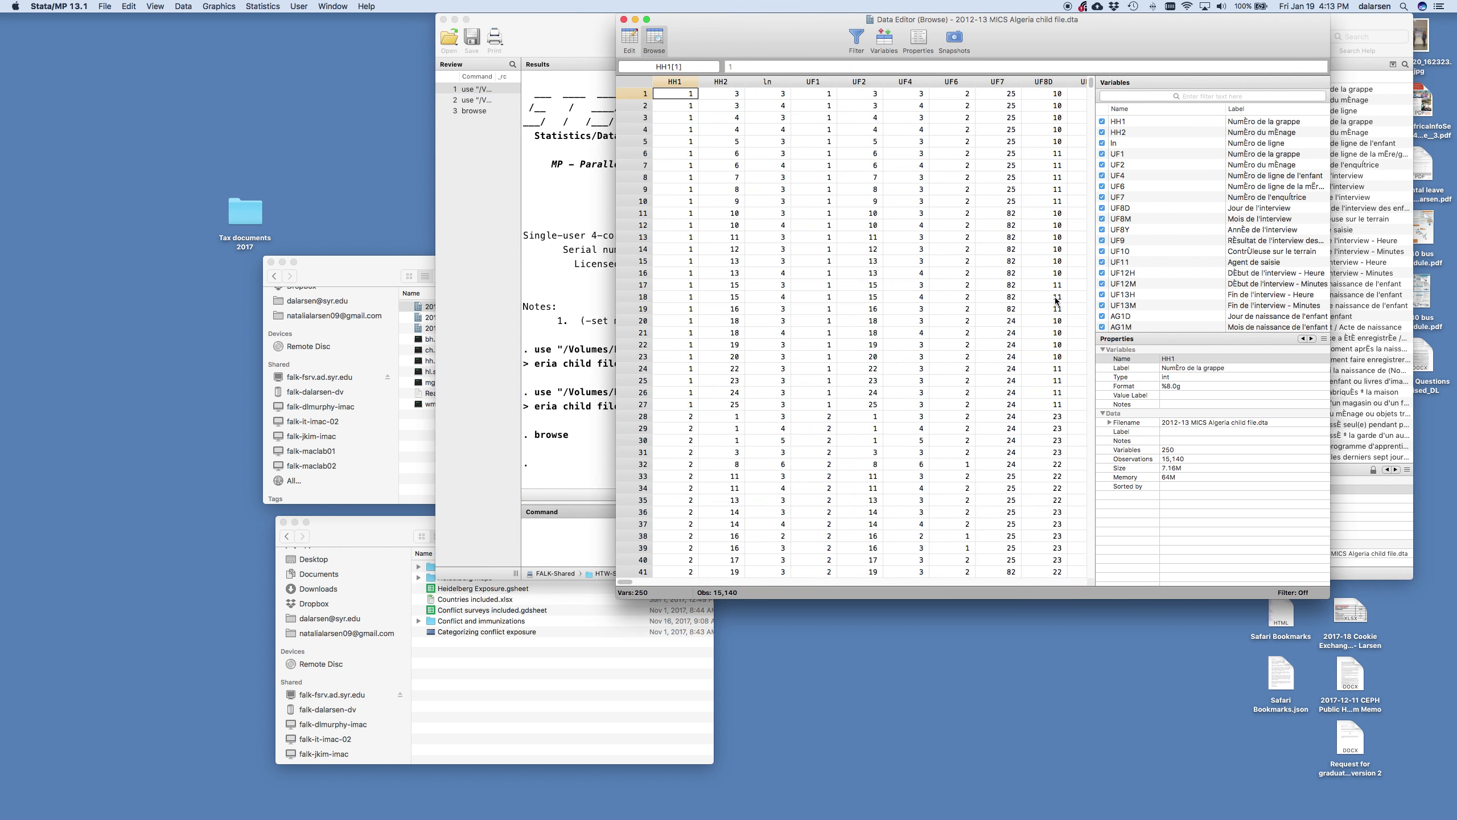
drag(616, 598, 127, 717)
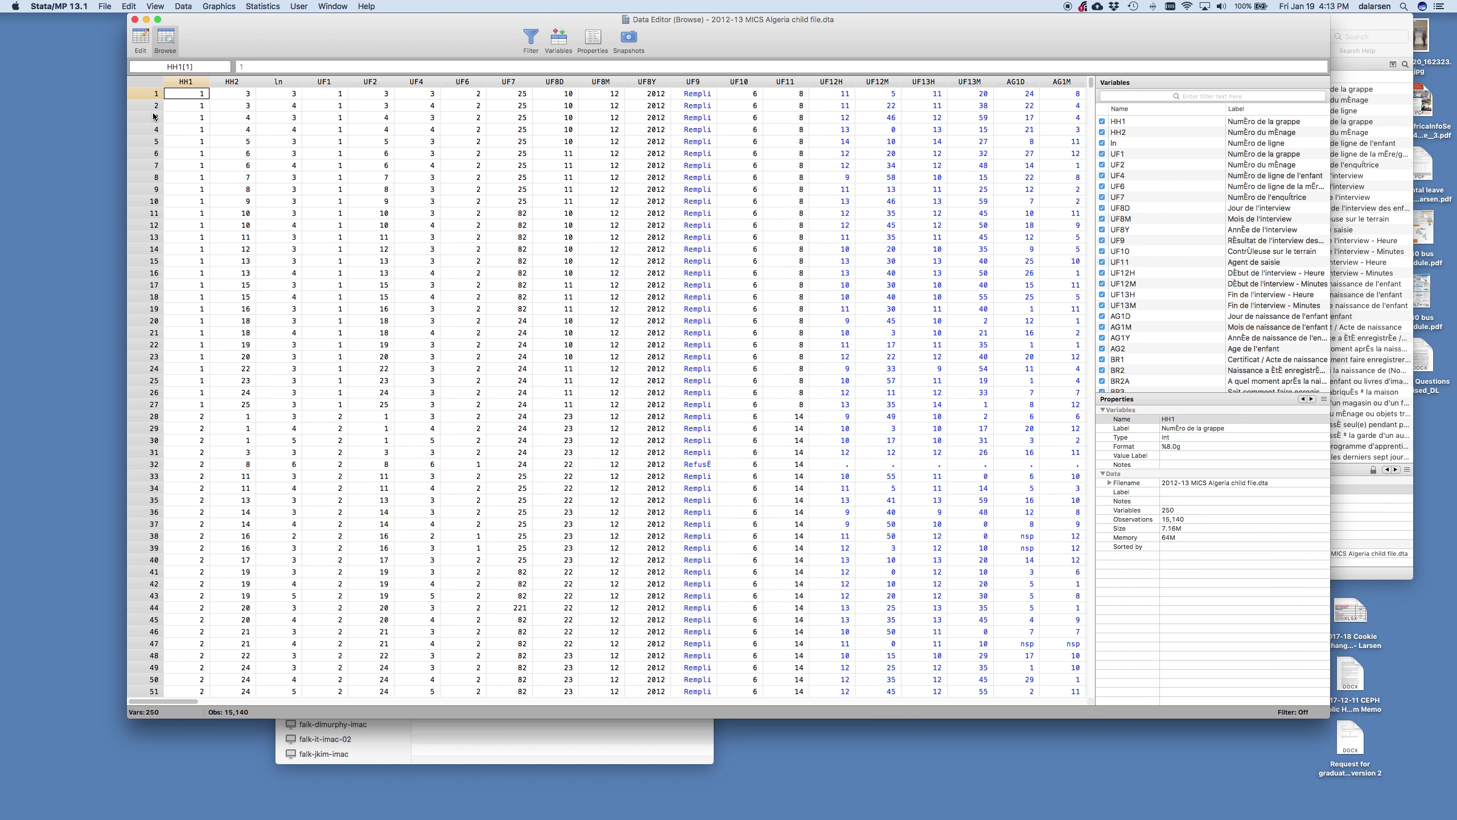
- Inspect the HH2, ln, UF1, UF2 and EC5 columns of the Algeria child data
click(139, 94)
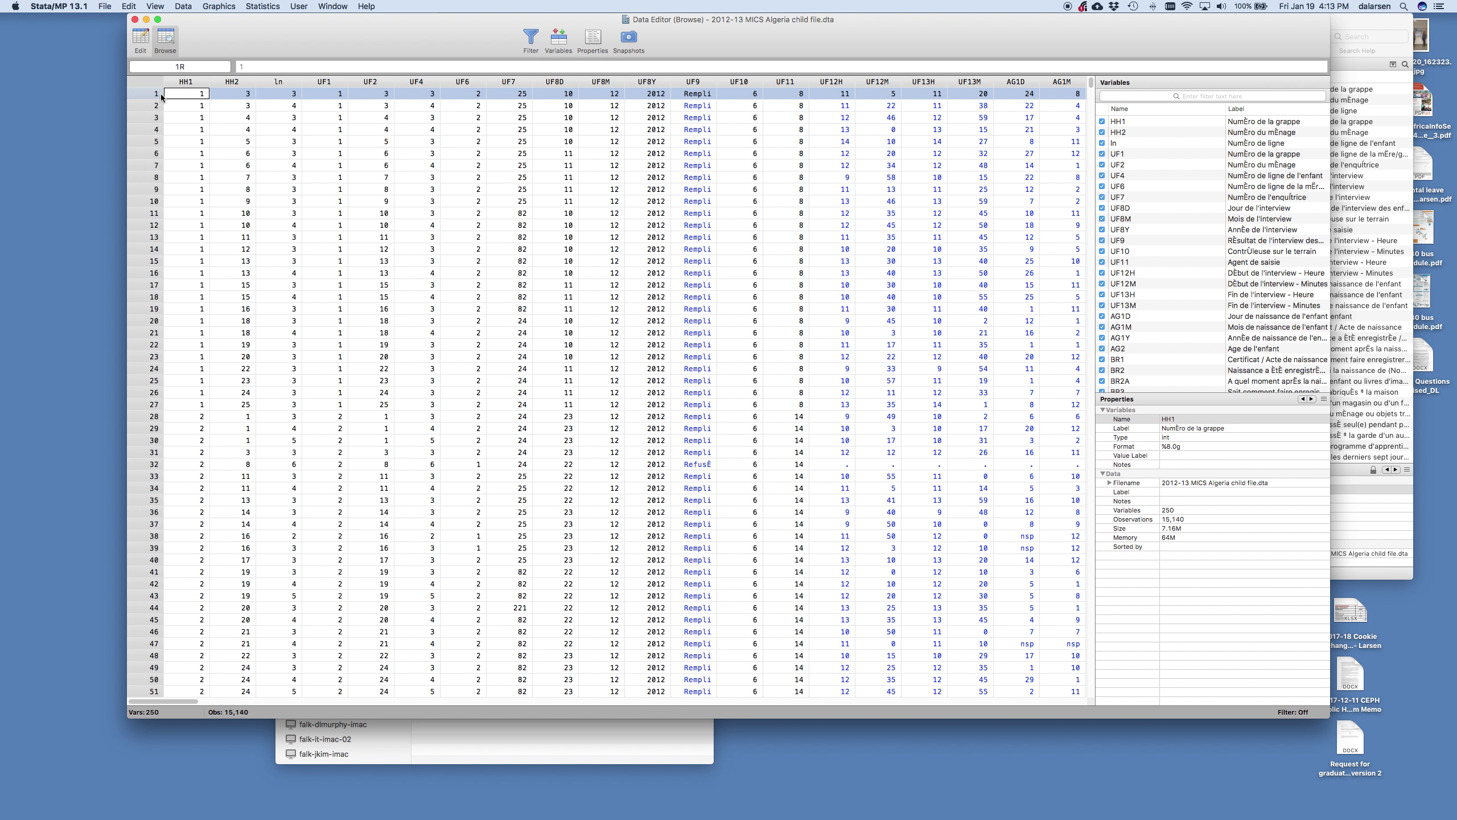
click(185, 82)
click(231, 82)
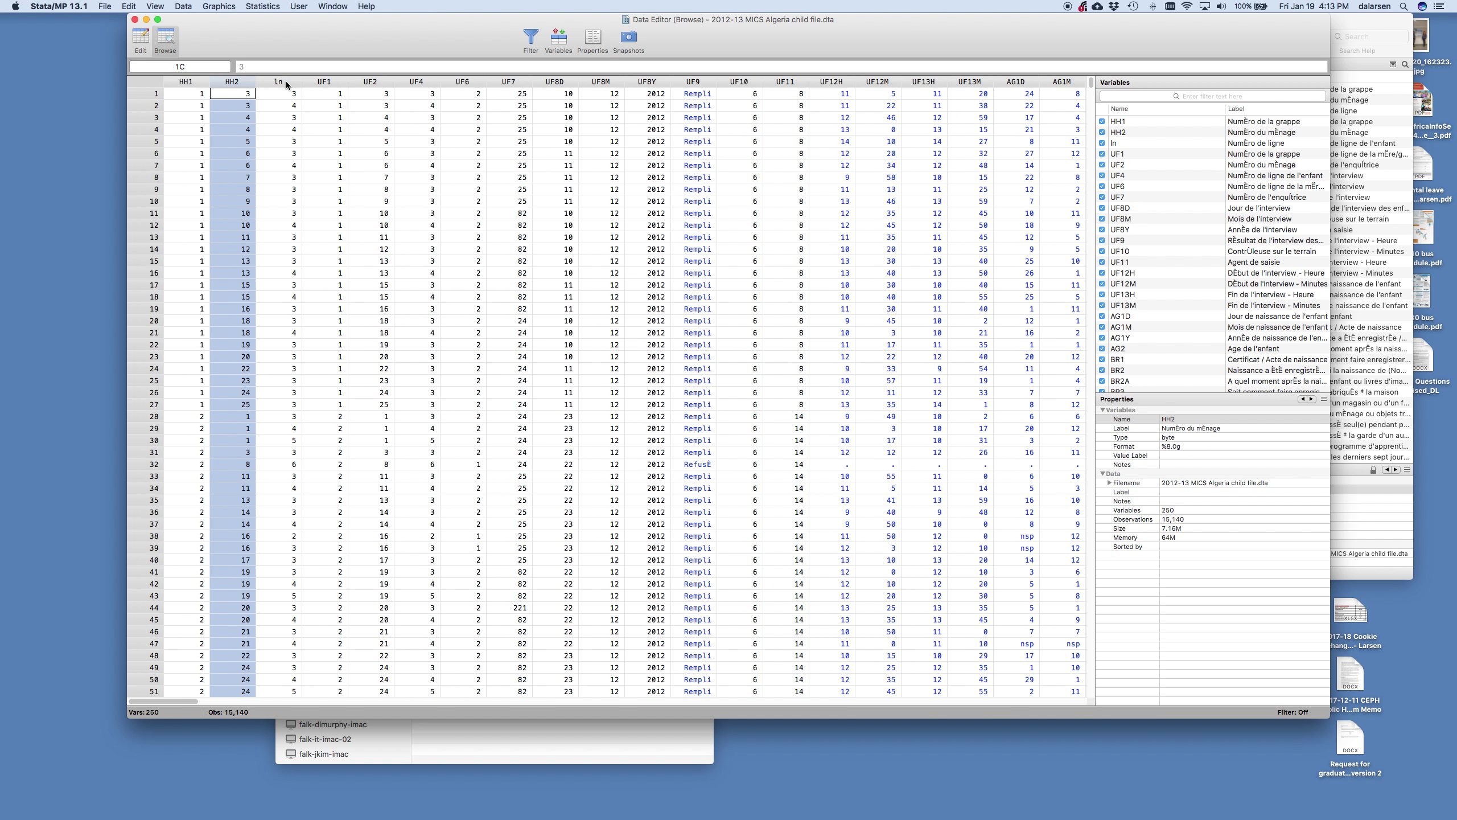
click(281, 81)
click(337, 85)
click(370, 83)
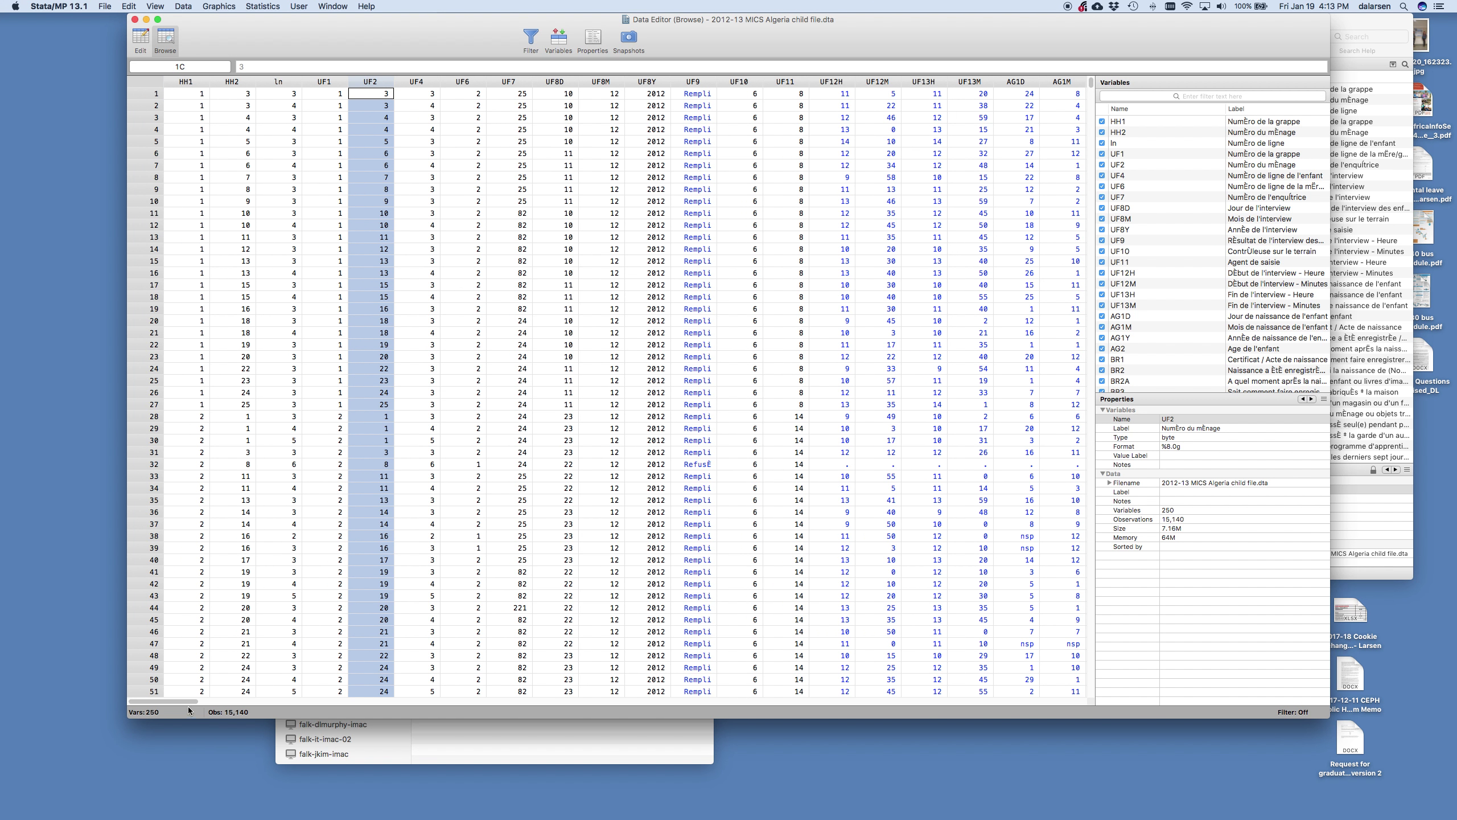
drag(189, 702, 291, 703)
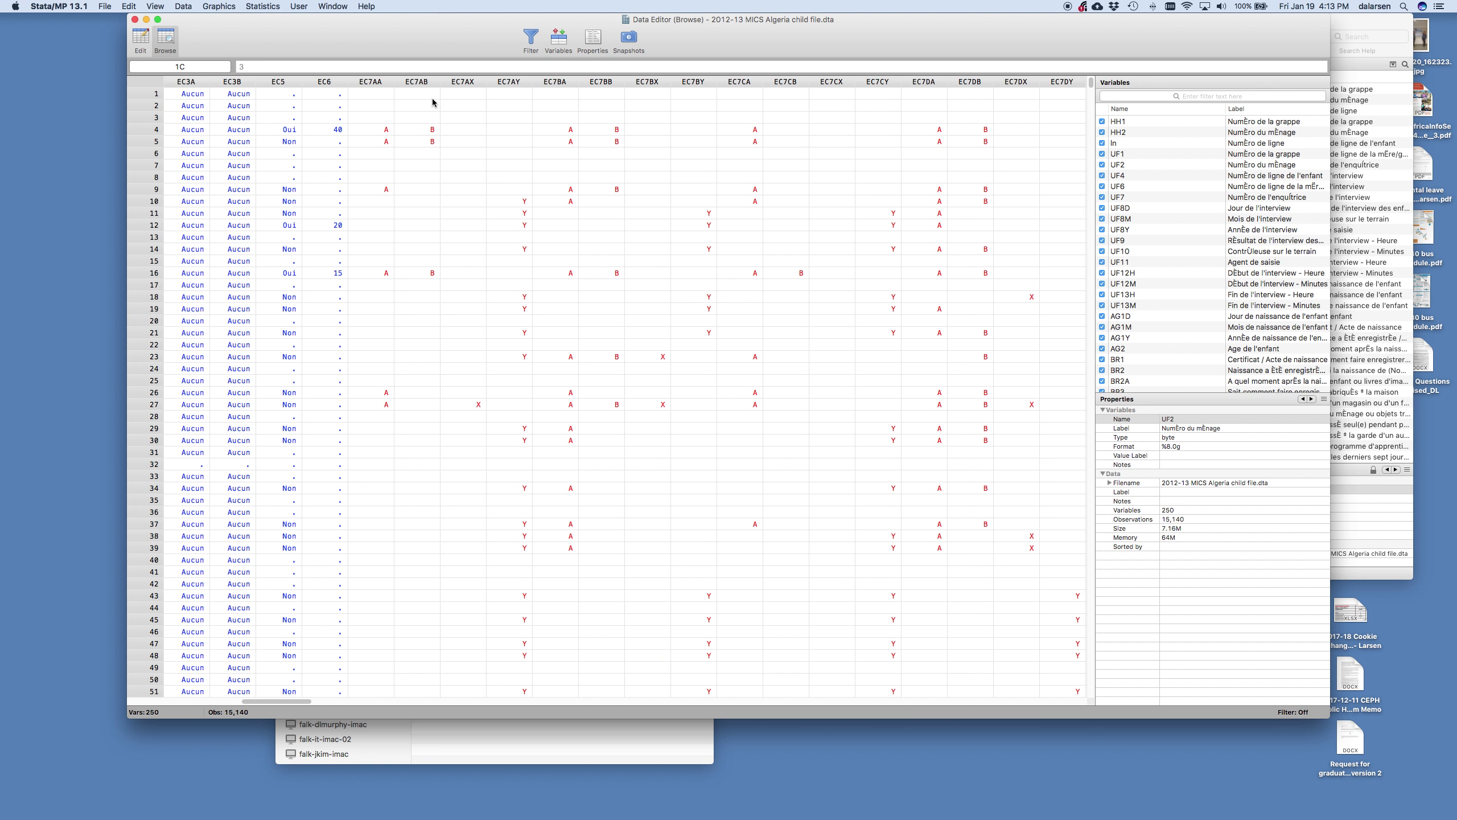
click(287, 95)
drag(299, 702, 221, 742)
mouse_move(1091, 83)
mouse_down()
mouse_move(1094, 702)
mouse_move(1093, 83)
mouse_up()
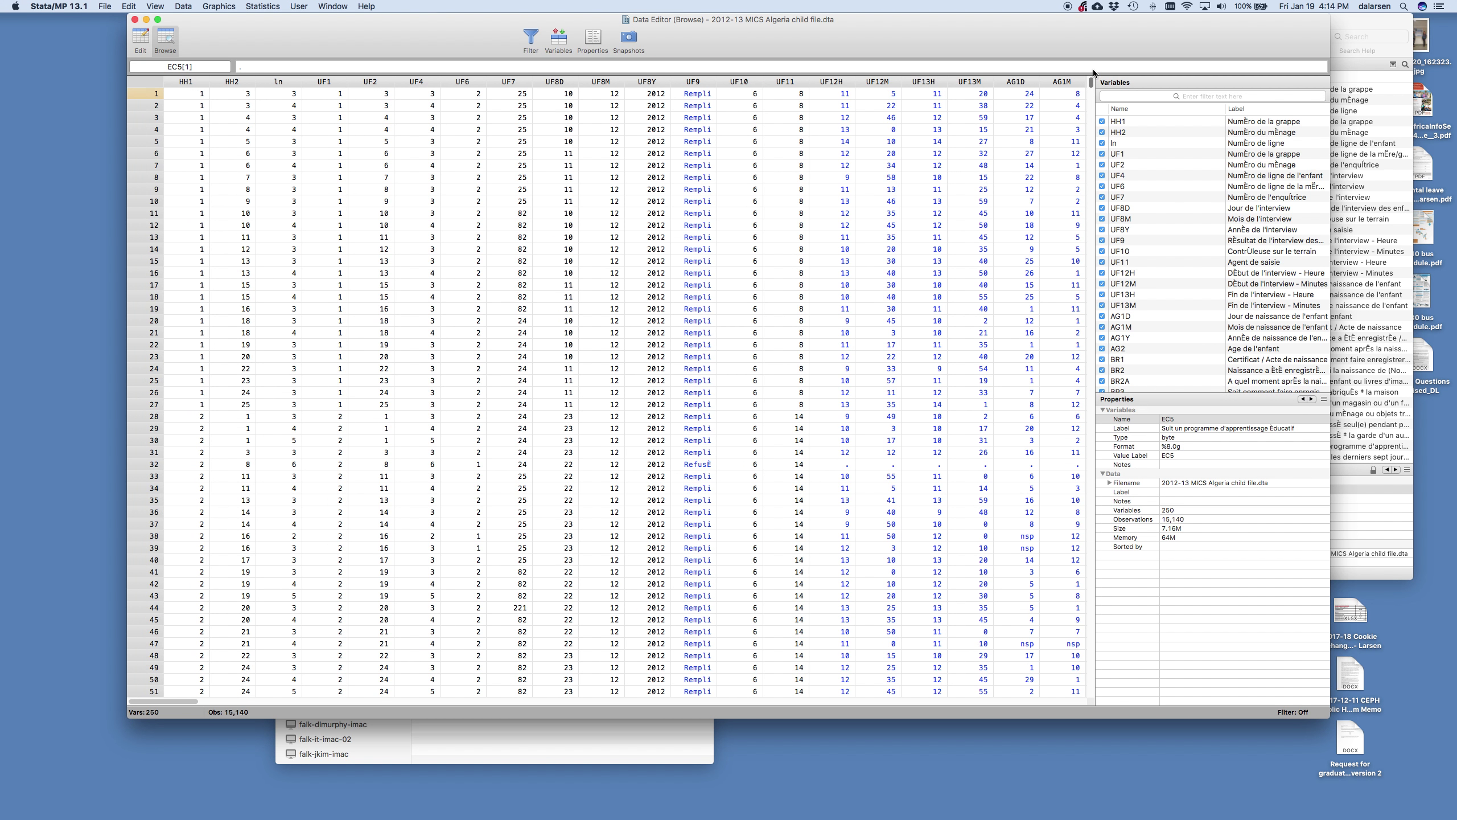
- Close the data browser and run lookfor measles and lookfor polio
click(135, 20)
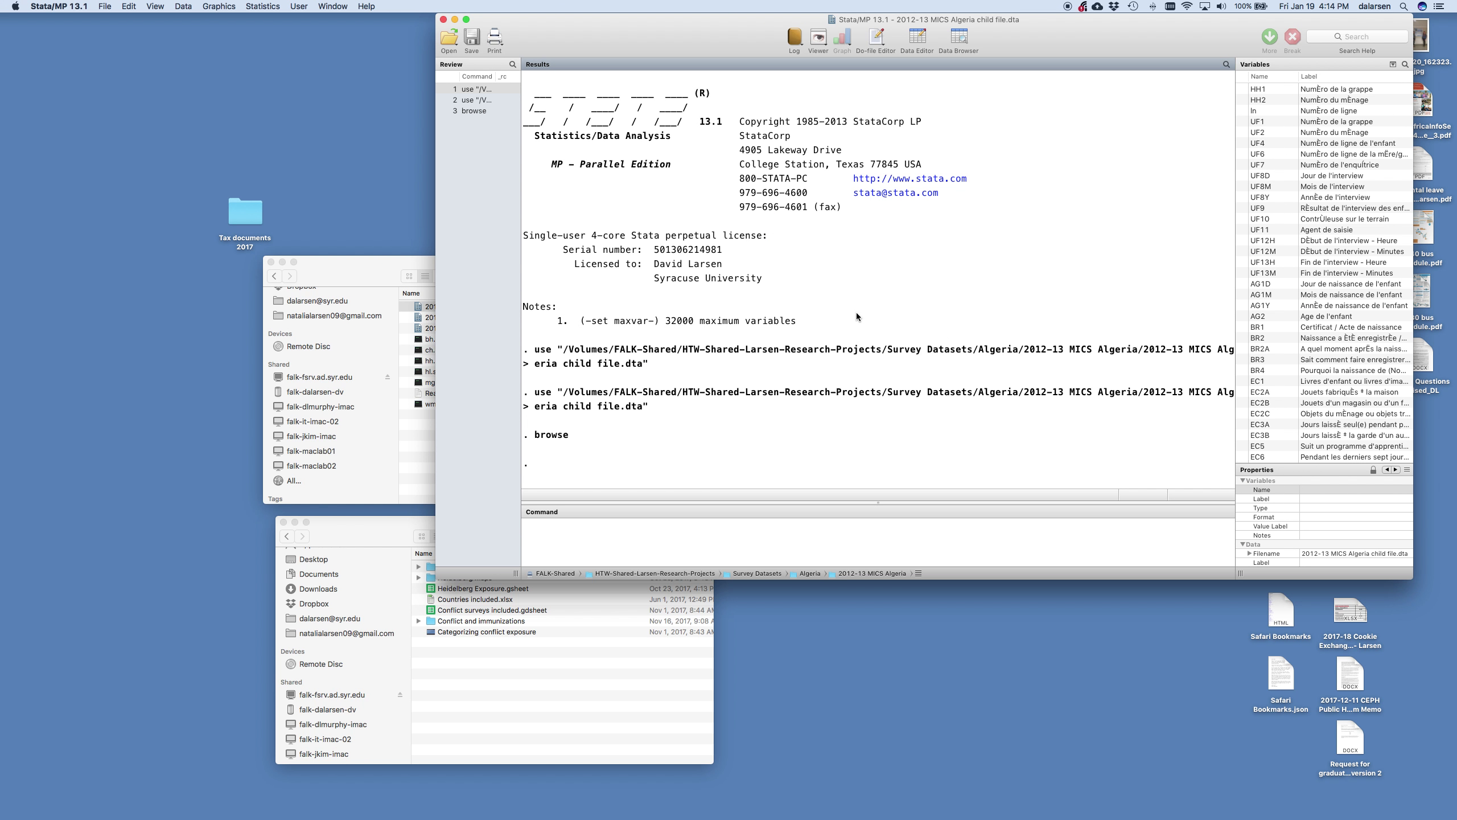
text(lookfor)
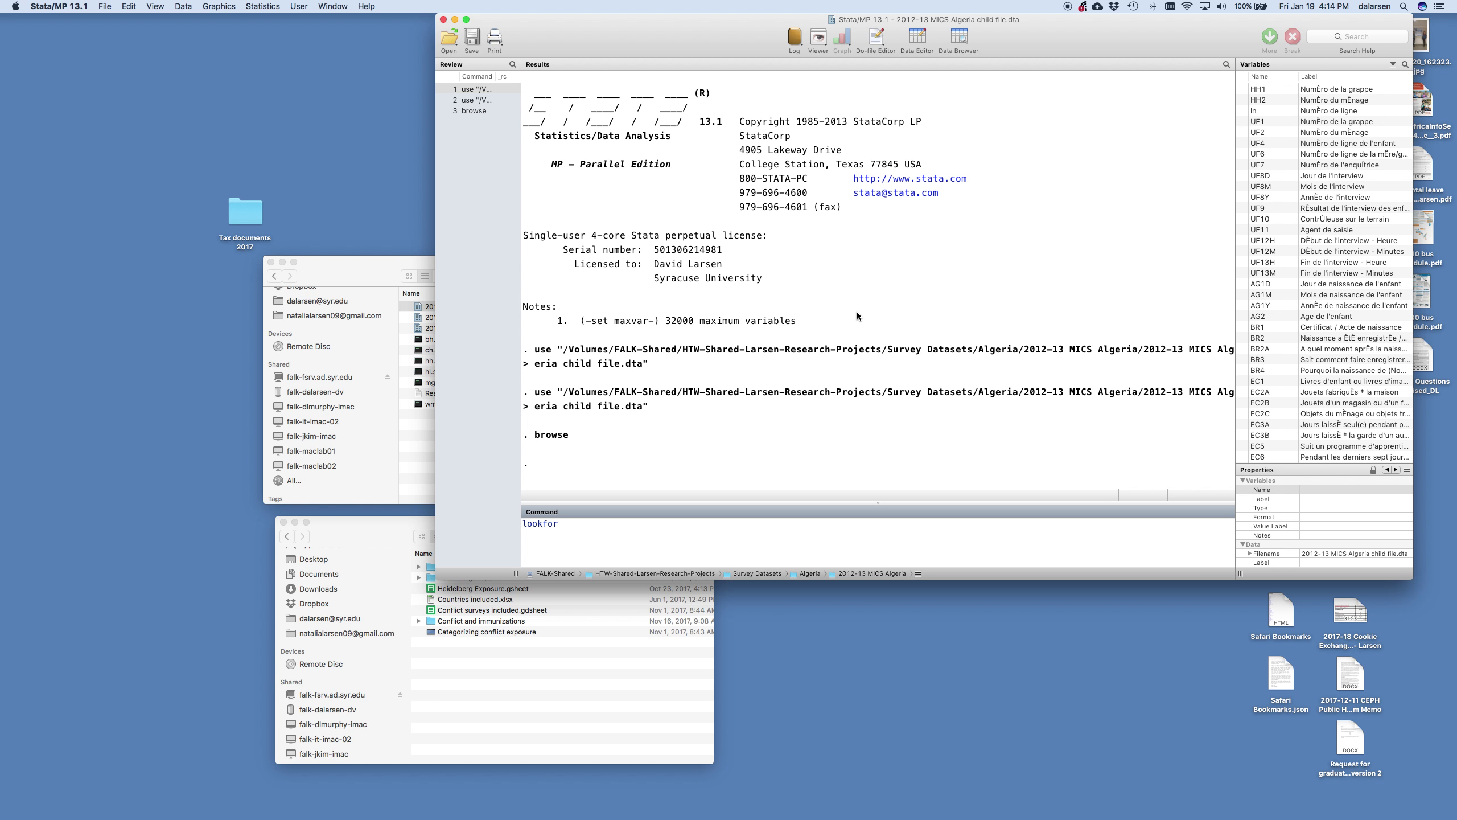
text( measles)
key(Return)
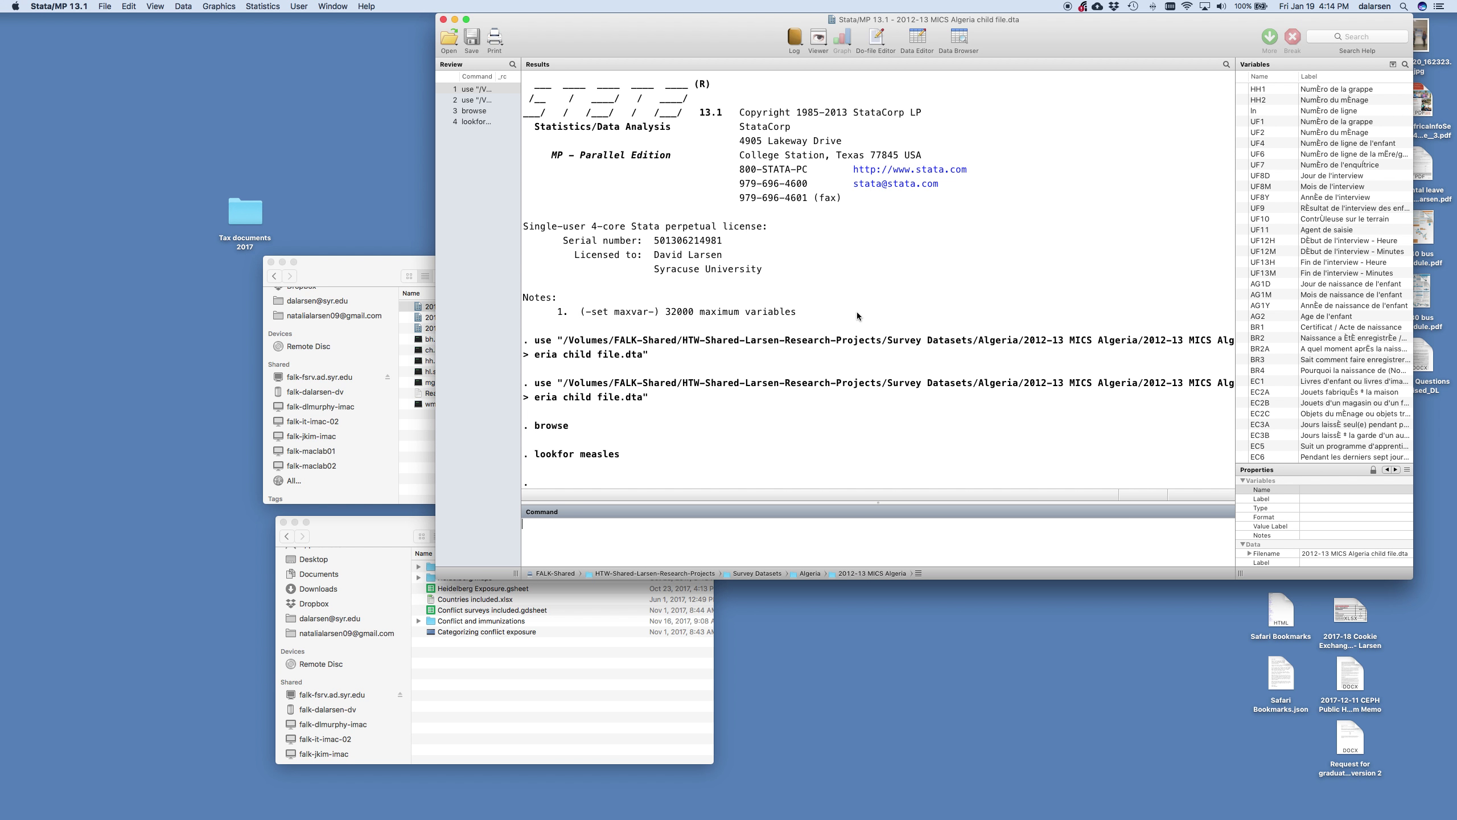
text(lookfor polio)
key(Return)
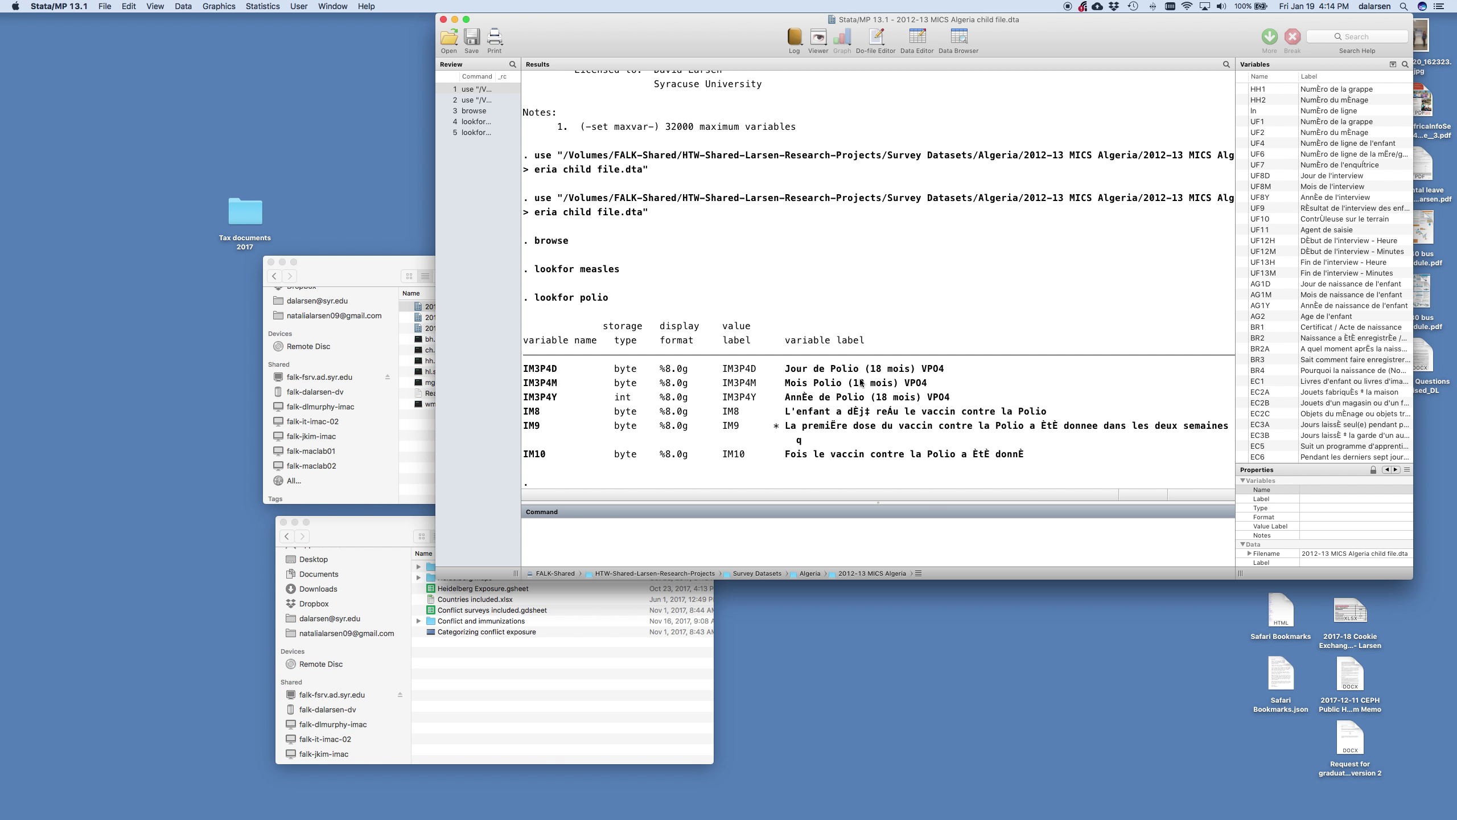
- Highlight the polio results' IM3P4D, IM3P4M and IM3P4Y labels to read them
drag(785, 368, 1096, 461)
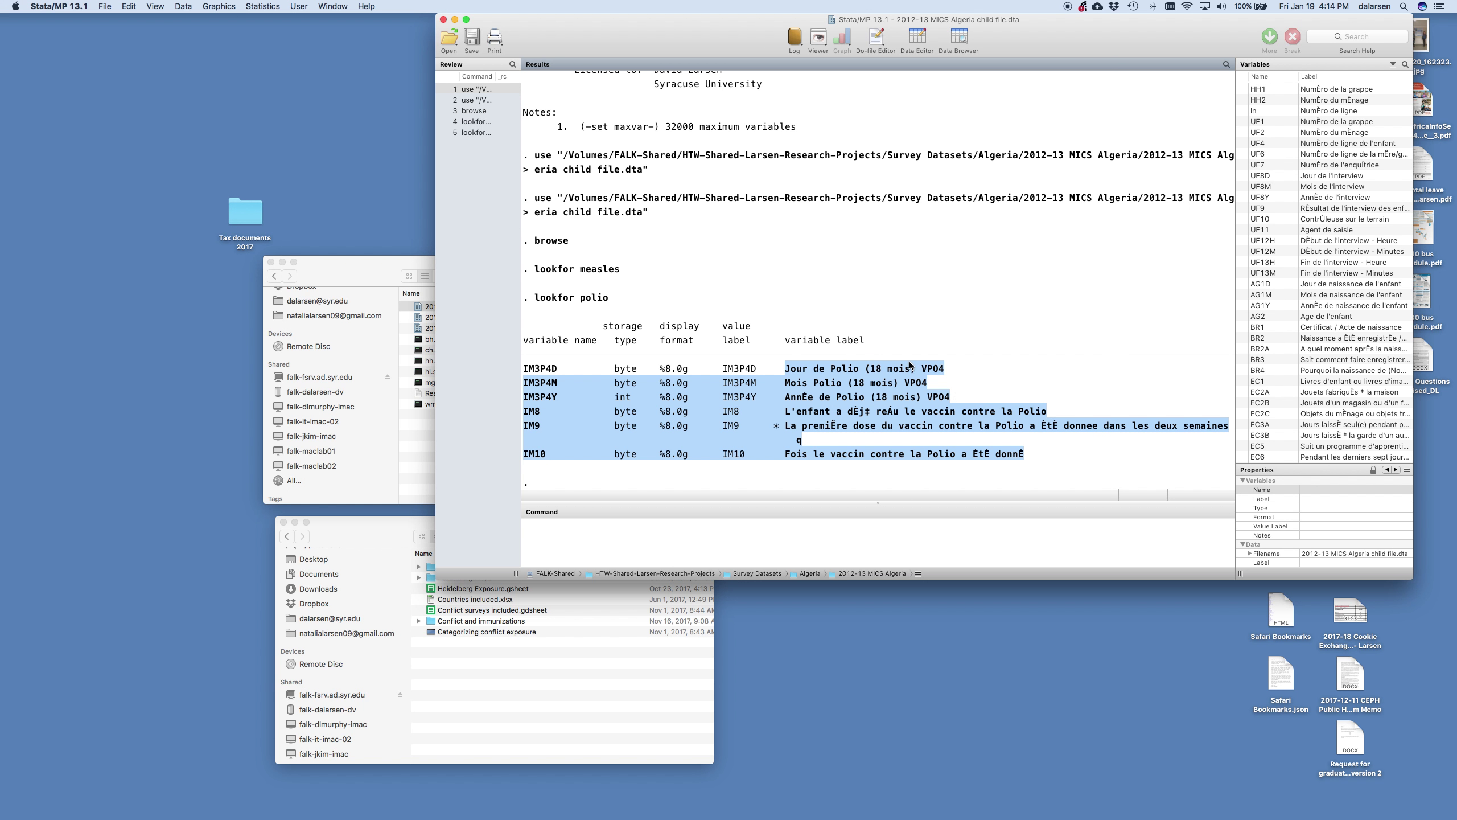
click(835, 372)
double_click(838, 372)
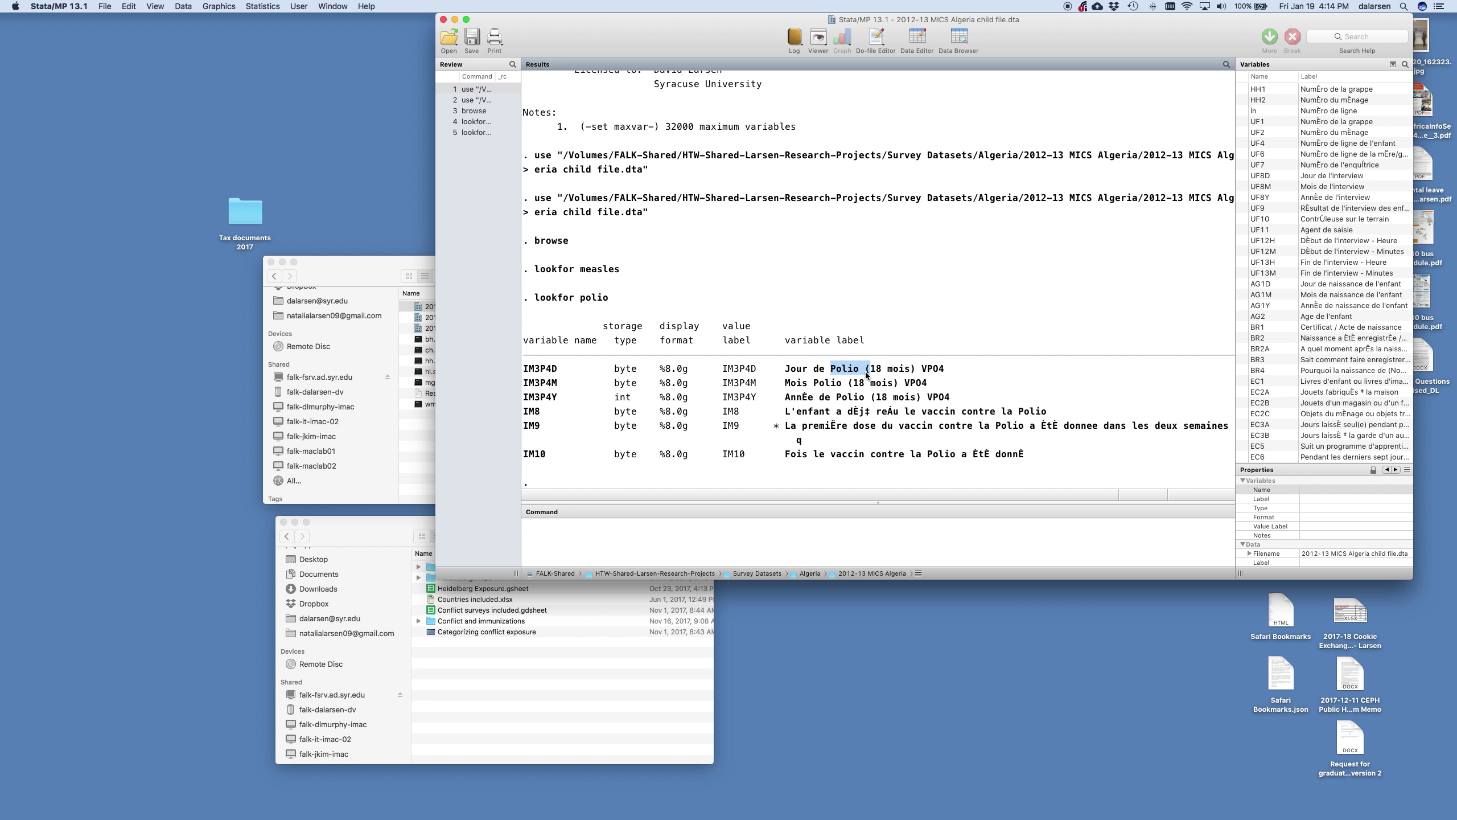
drag(785, 372, 911, 377)
click(793, 371)
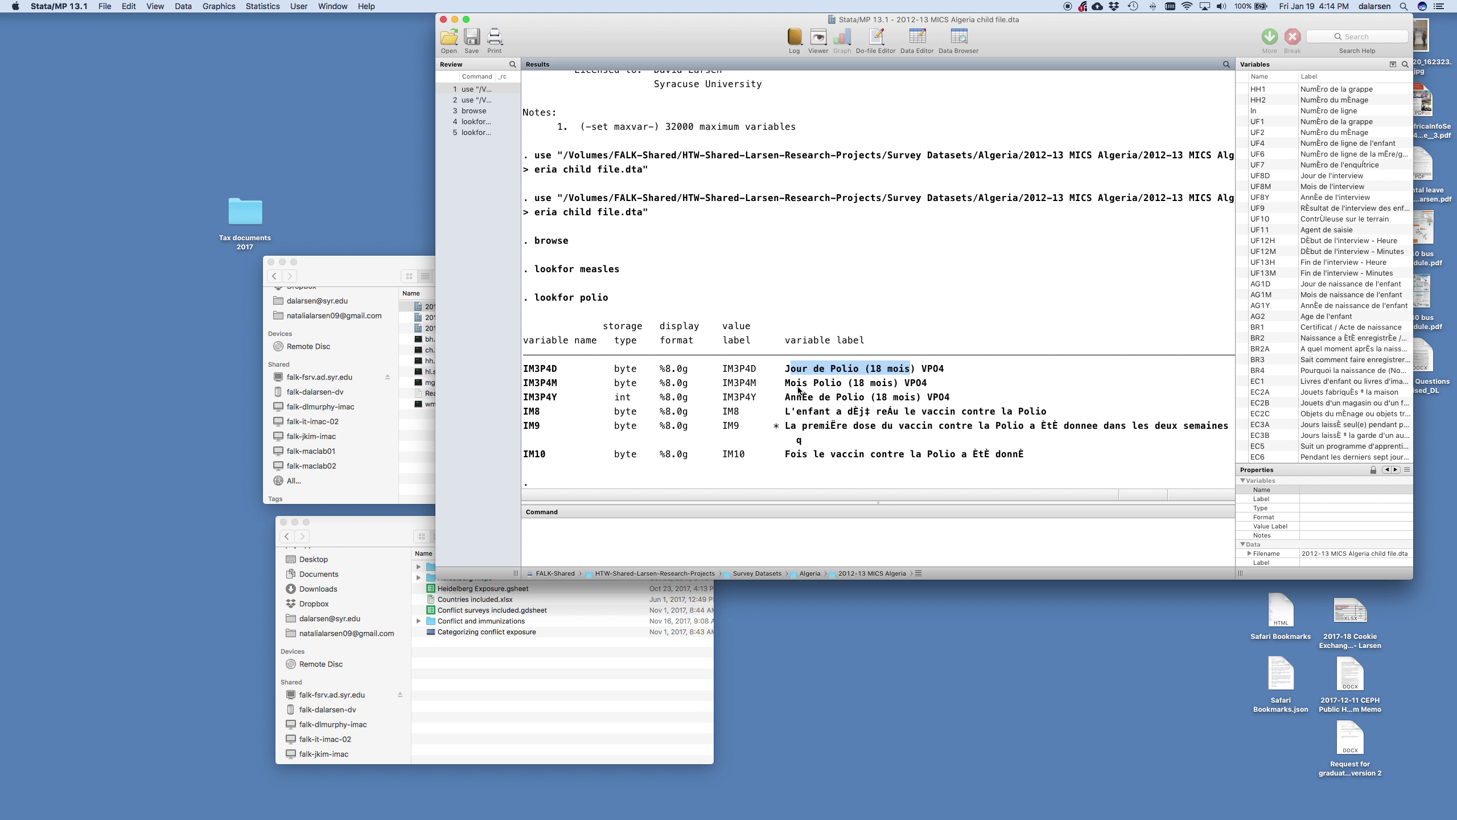
drag(785, 383, 893, 388)
drag(786, 398, 864, 400)
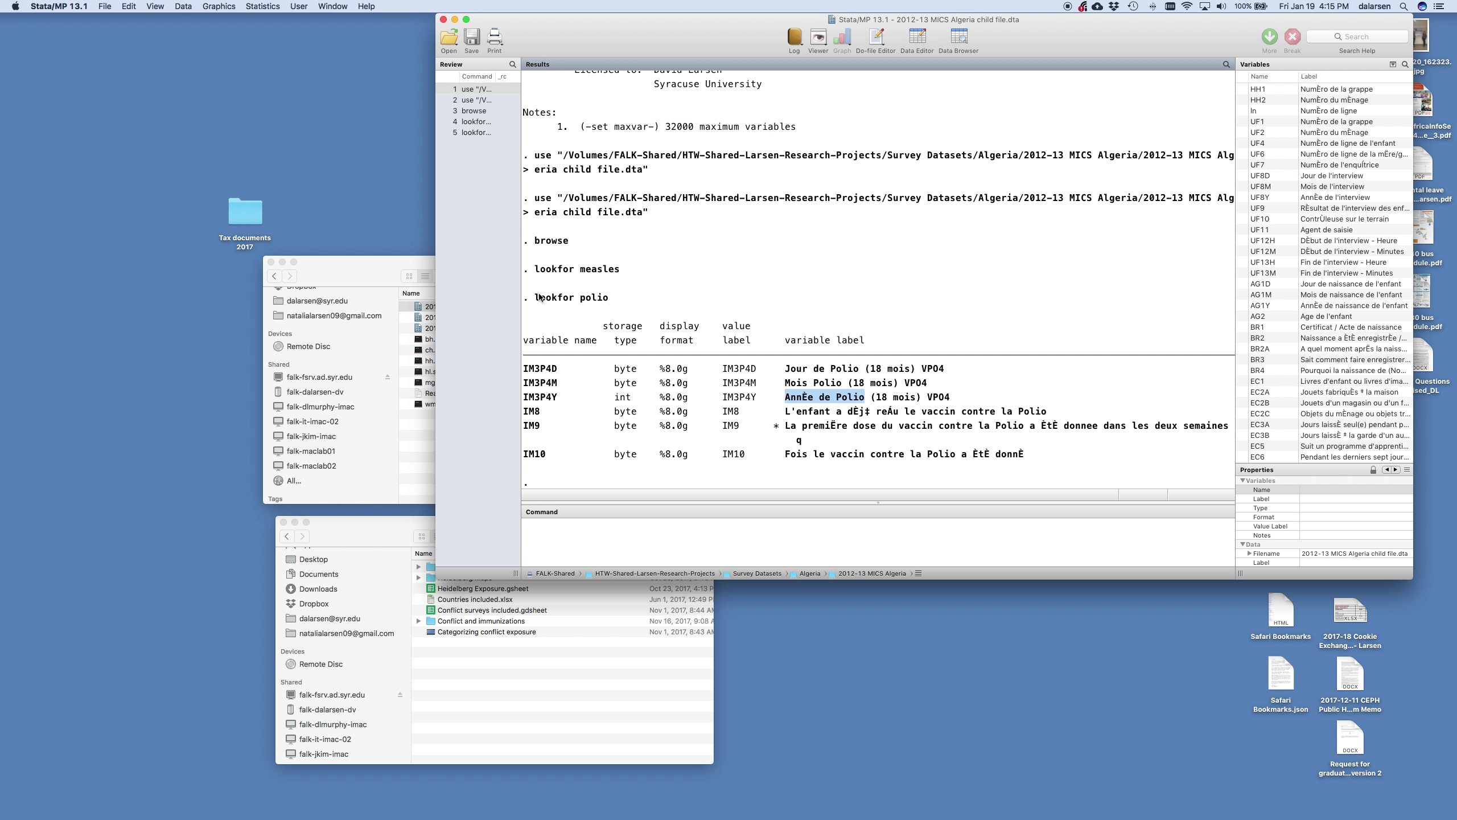
drag(532, 297, 581, 302)
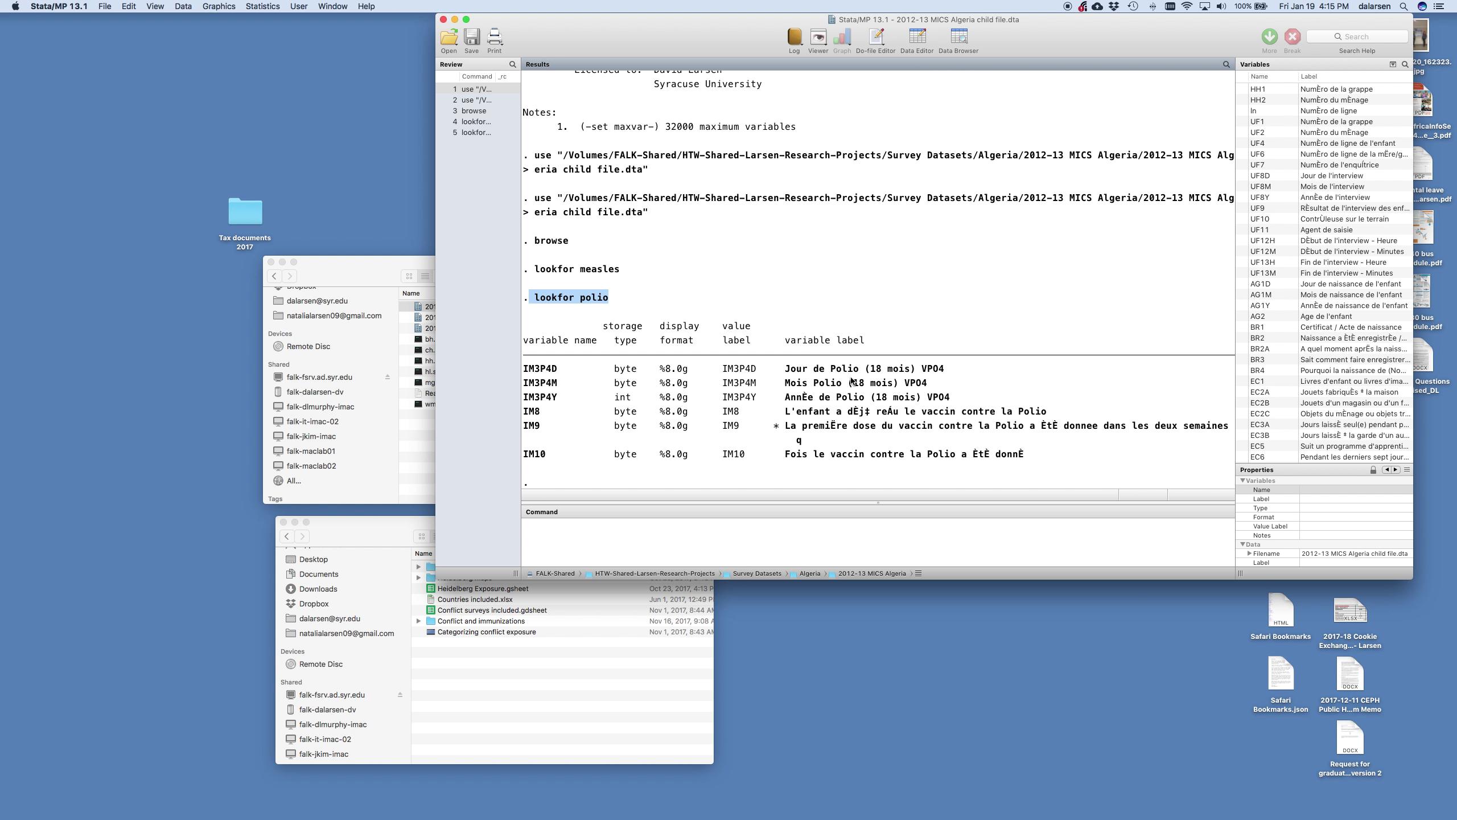
drag(780, 369, 953, 376)
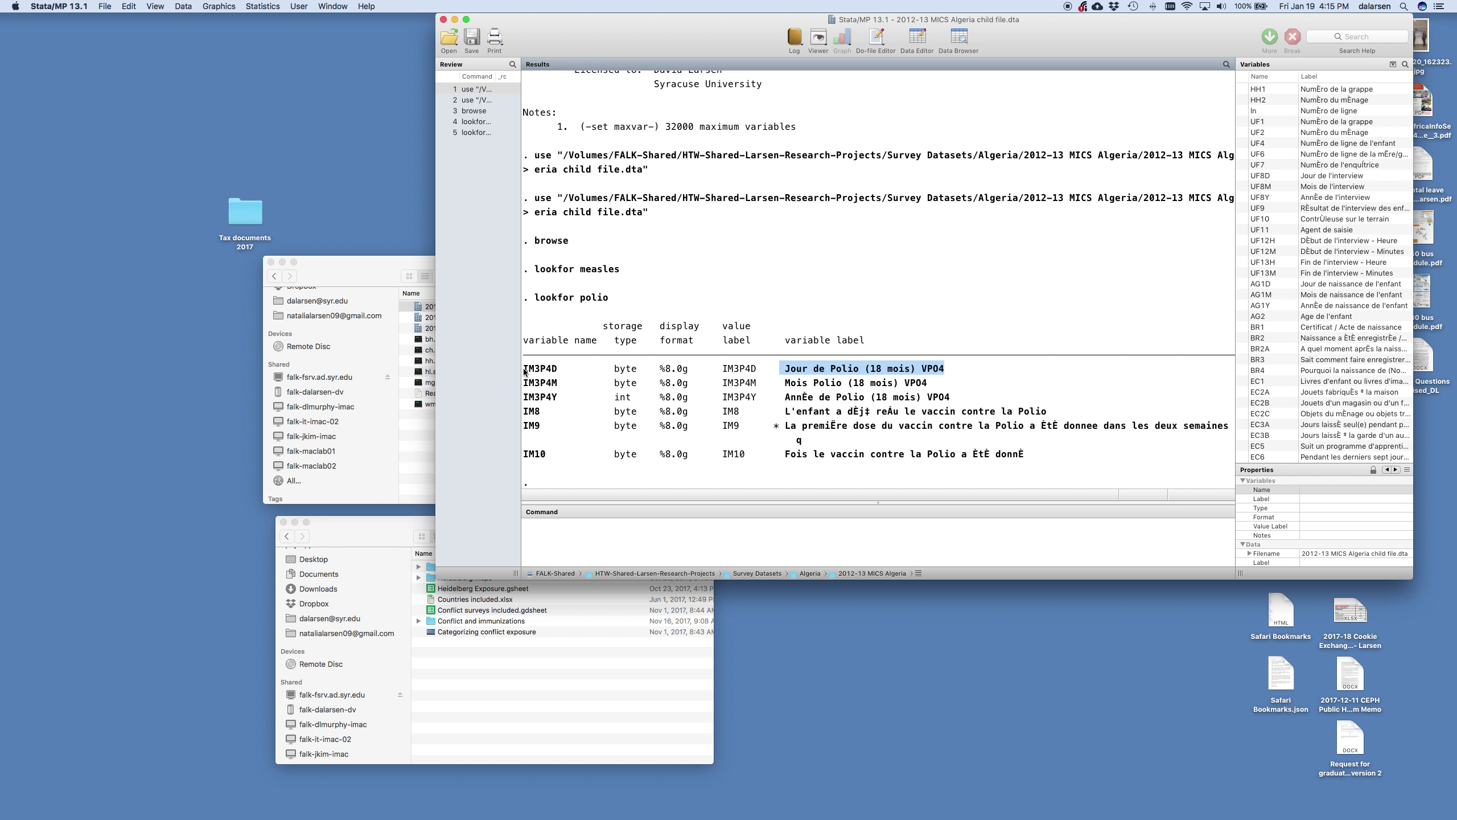
drag(524, 371, 967, 373)
drag(786, 372, 947, 372)
drag(529, 387, 928, 383)
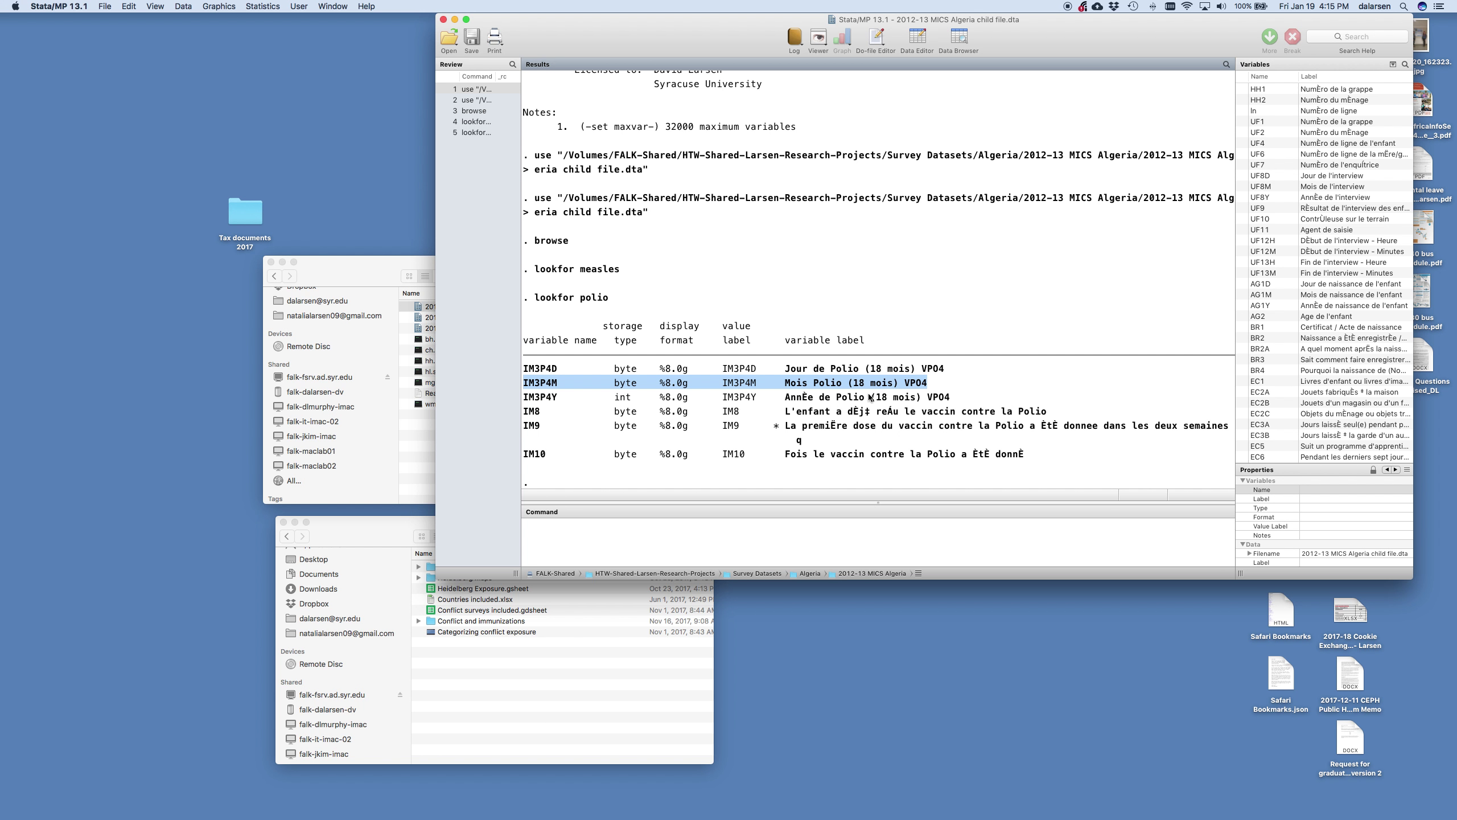
- Run tab IM3P4M to tabulate the polio vaccination month
click(726, 542)
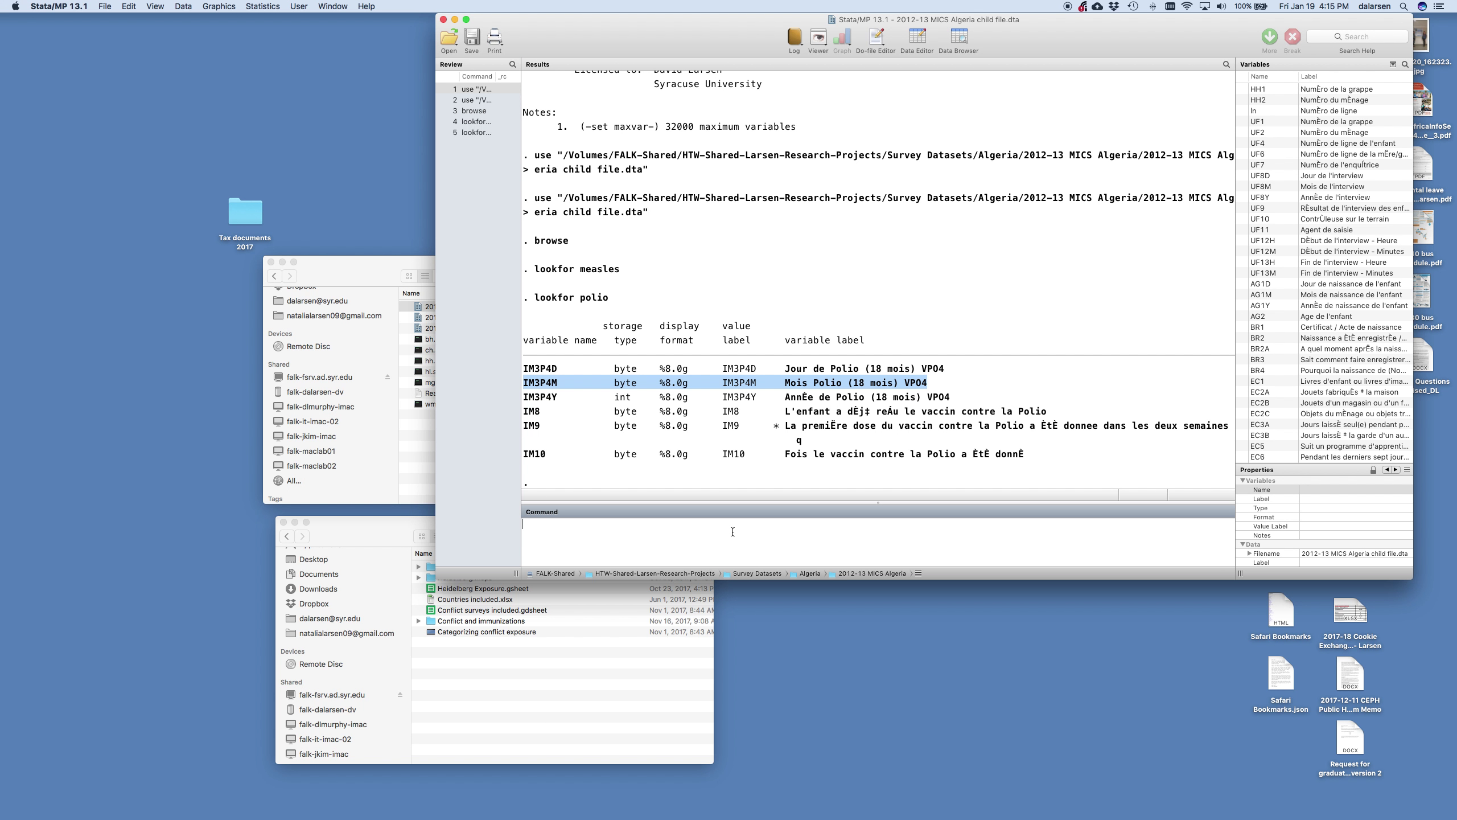
text(tab IM3P4M)
drag(525, 386, 608, 396)
double_click(528, 525)
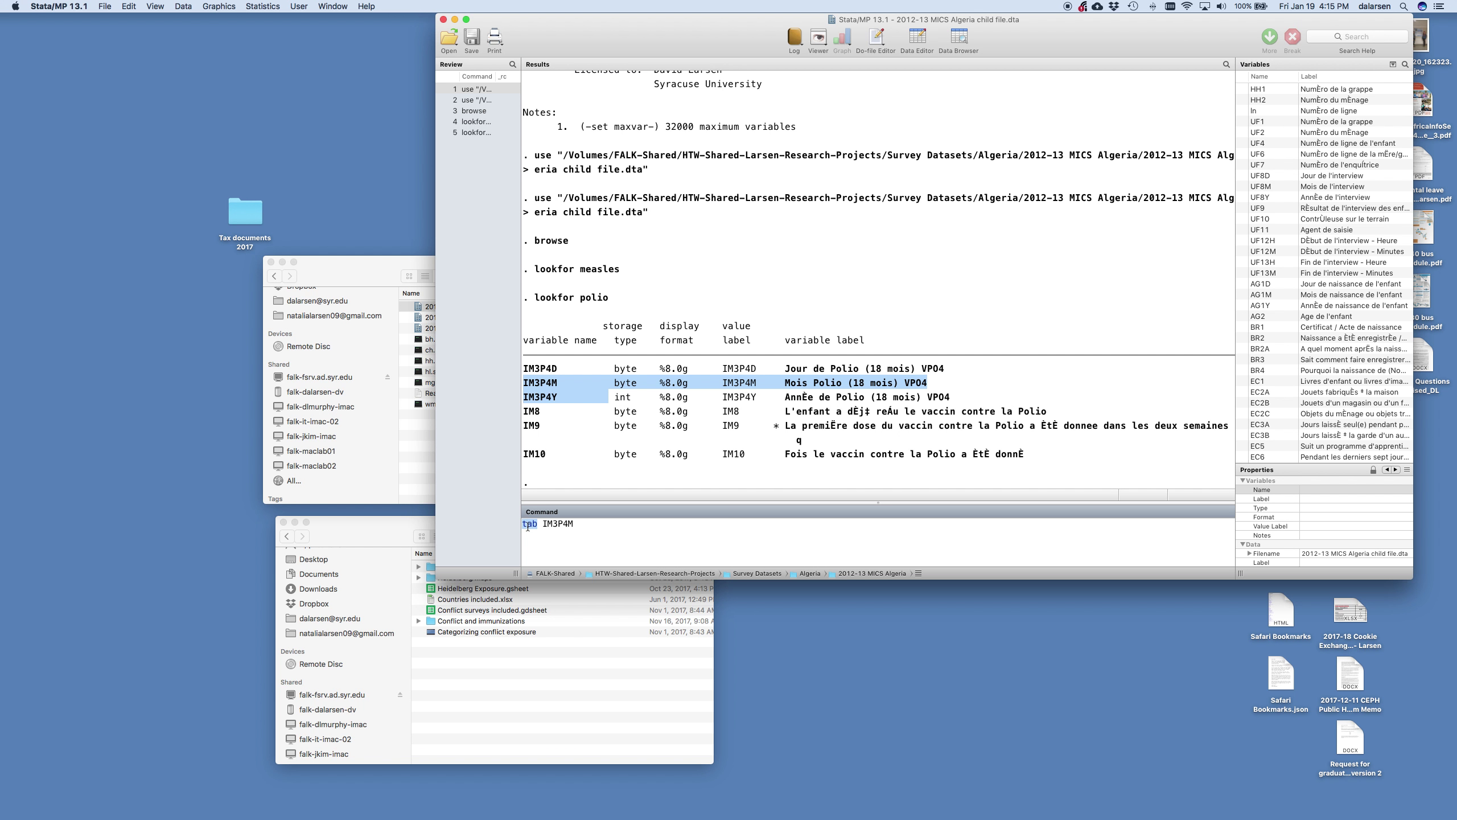
double_click(561, 524)
key(Return)
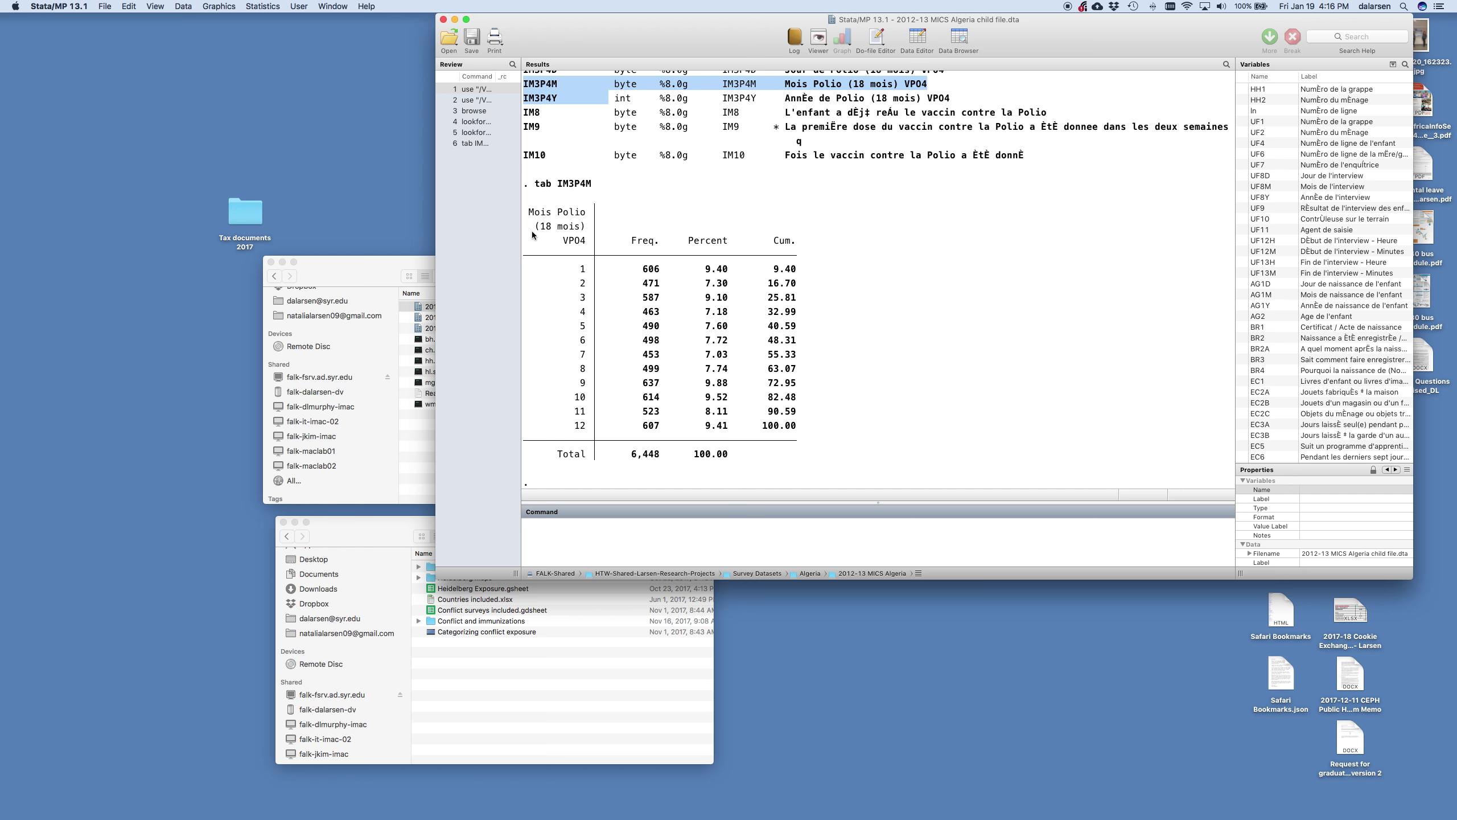
- Review the month table: months 1–12, with 606 in month 1 and 6,448 in total
double_click(579, 269)
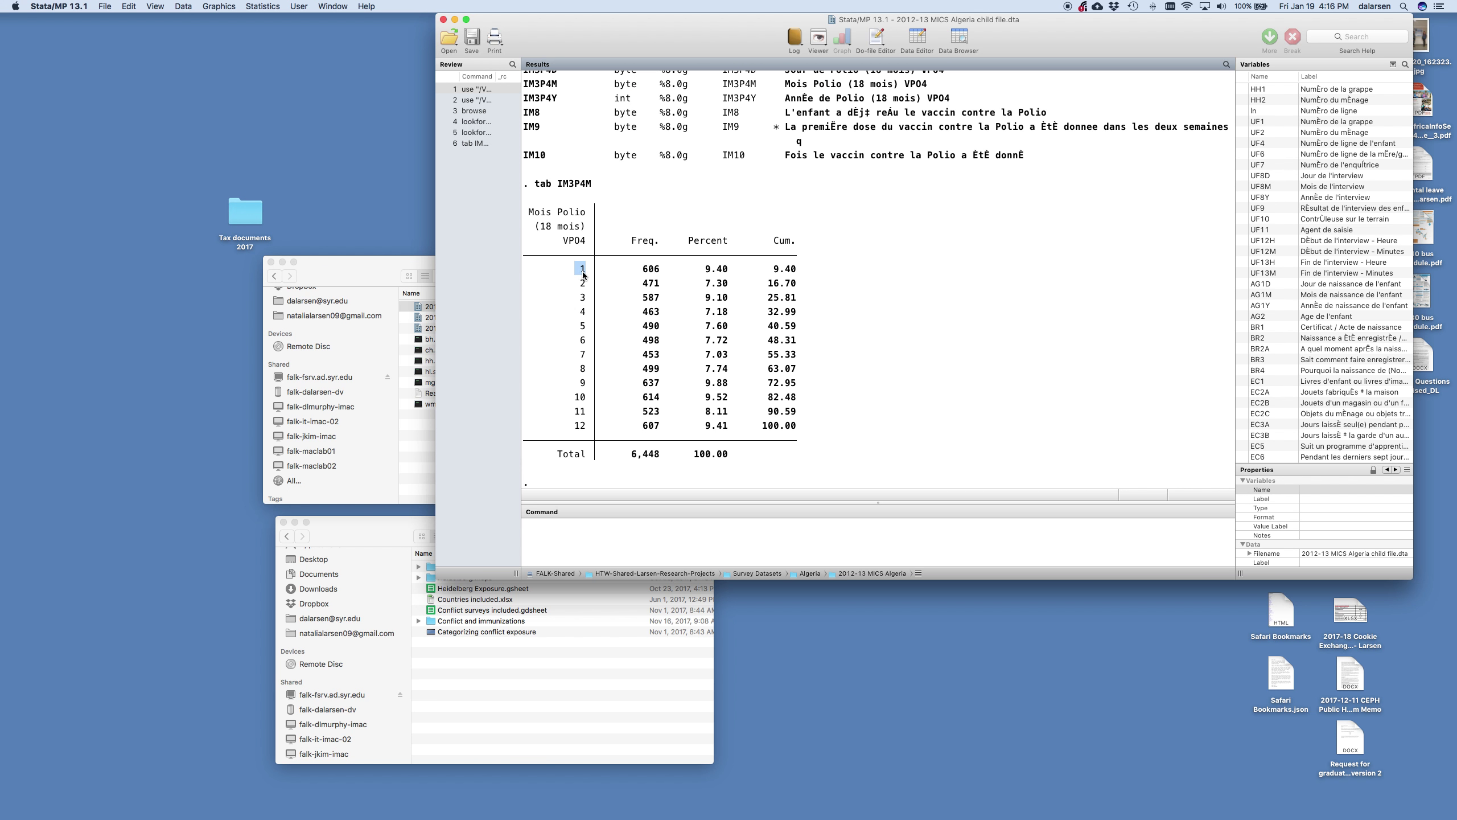
double_click(582, 427)
double_click(649, 268)
drag(573, 457, 725, 457)
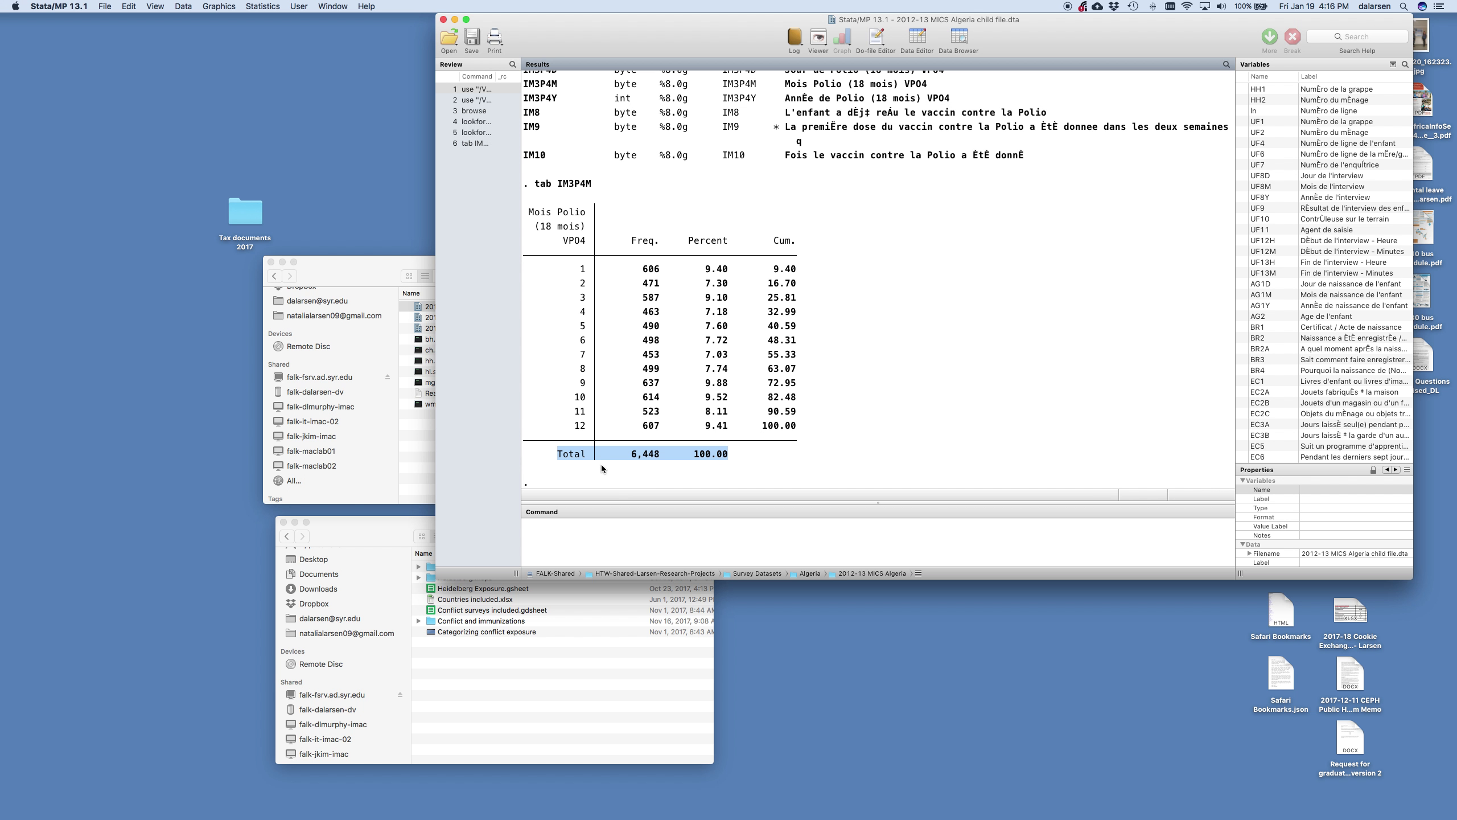
drag(551, 455, 709, 459)
scroll(691, 409, up, 2)
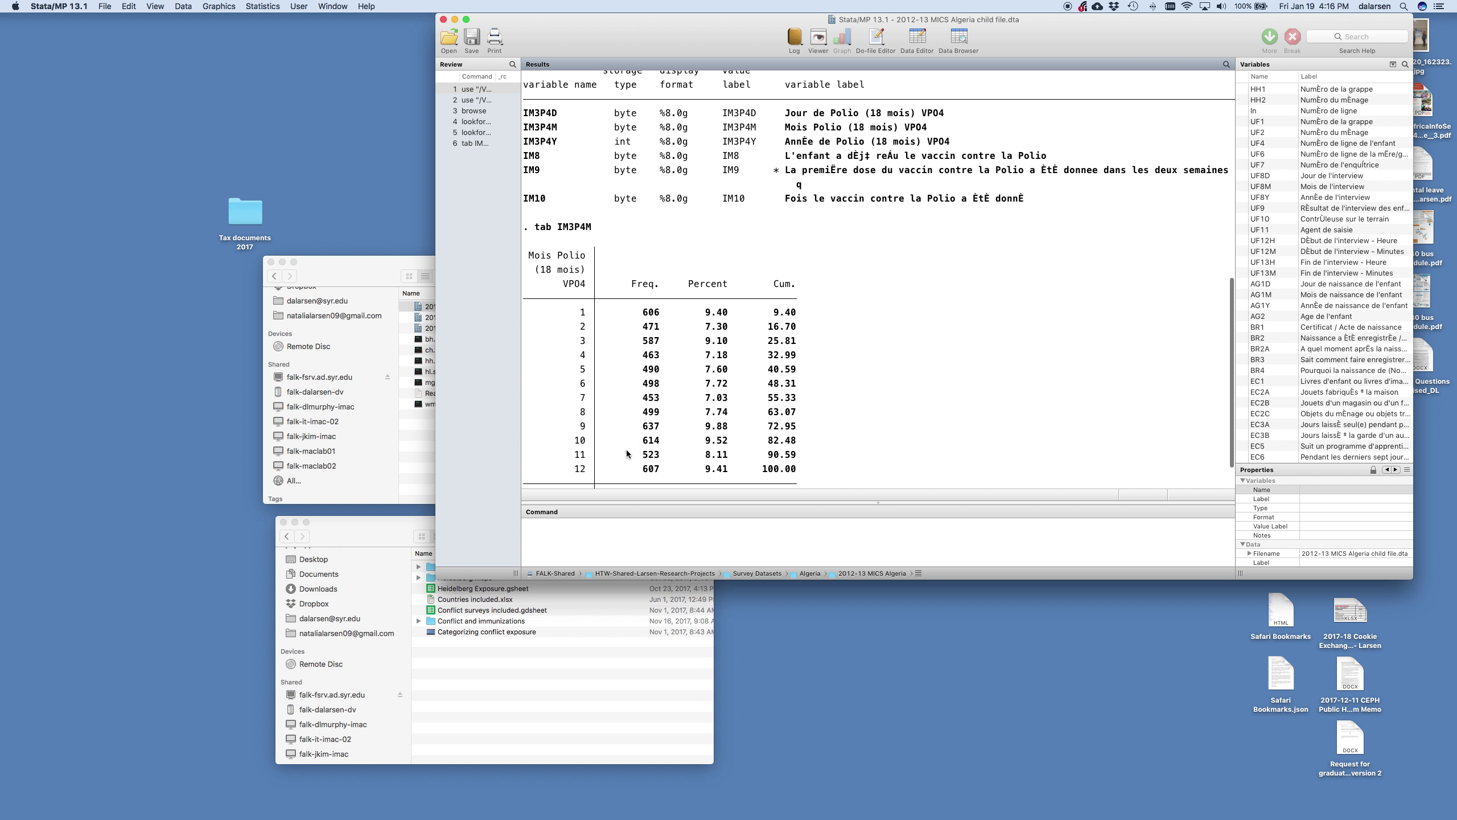
scroll(626, 449, down, 2)
- Re-run lookfor polio to list the polio variables below the month table
scroll(620, 235, up, 4)
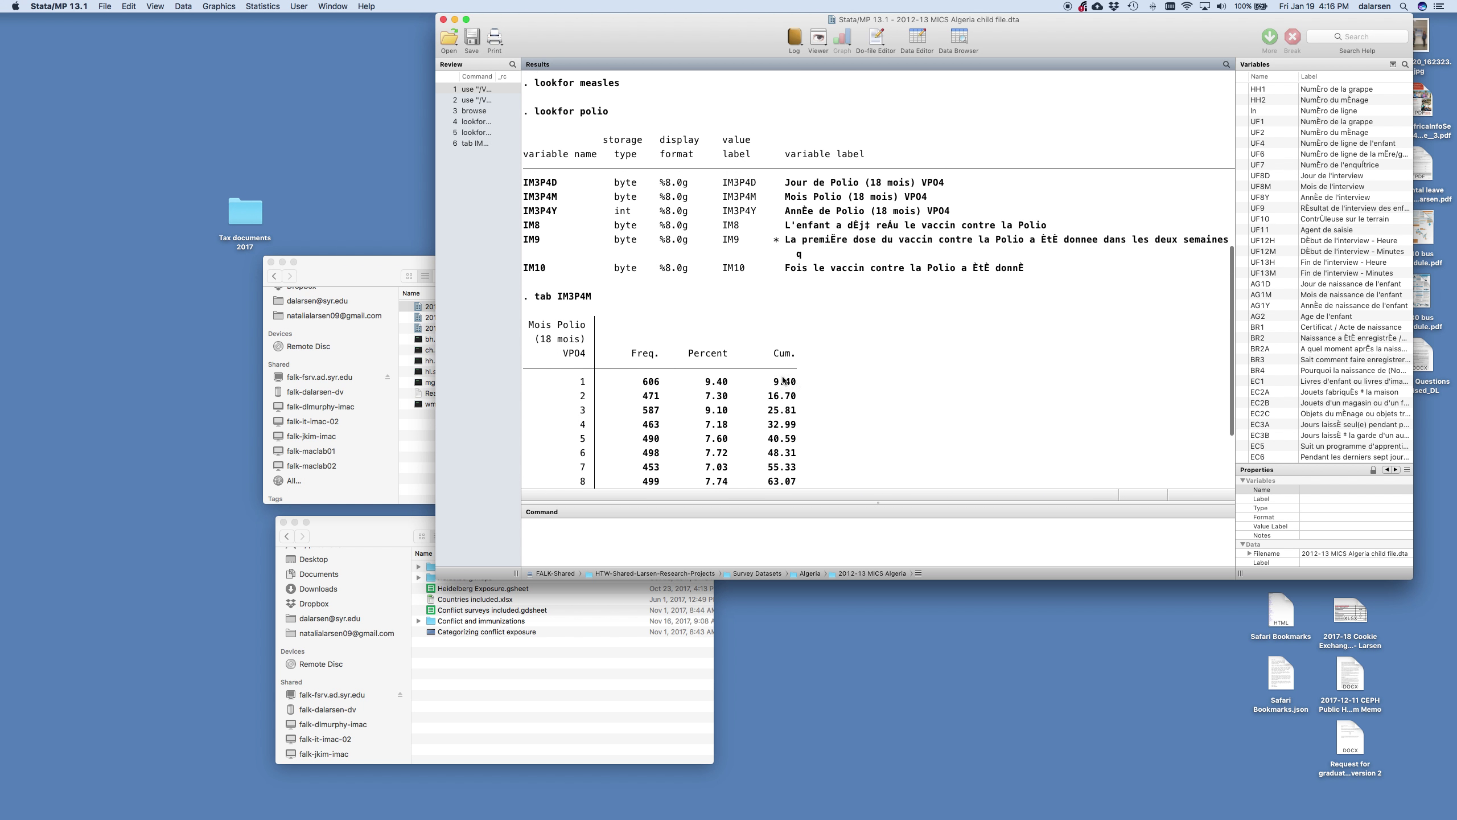
drag(523, 225, 558, 229)
click(640, 325)
text(lookfor polio)
key(Return)
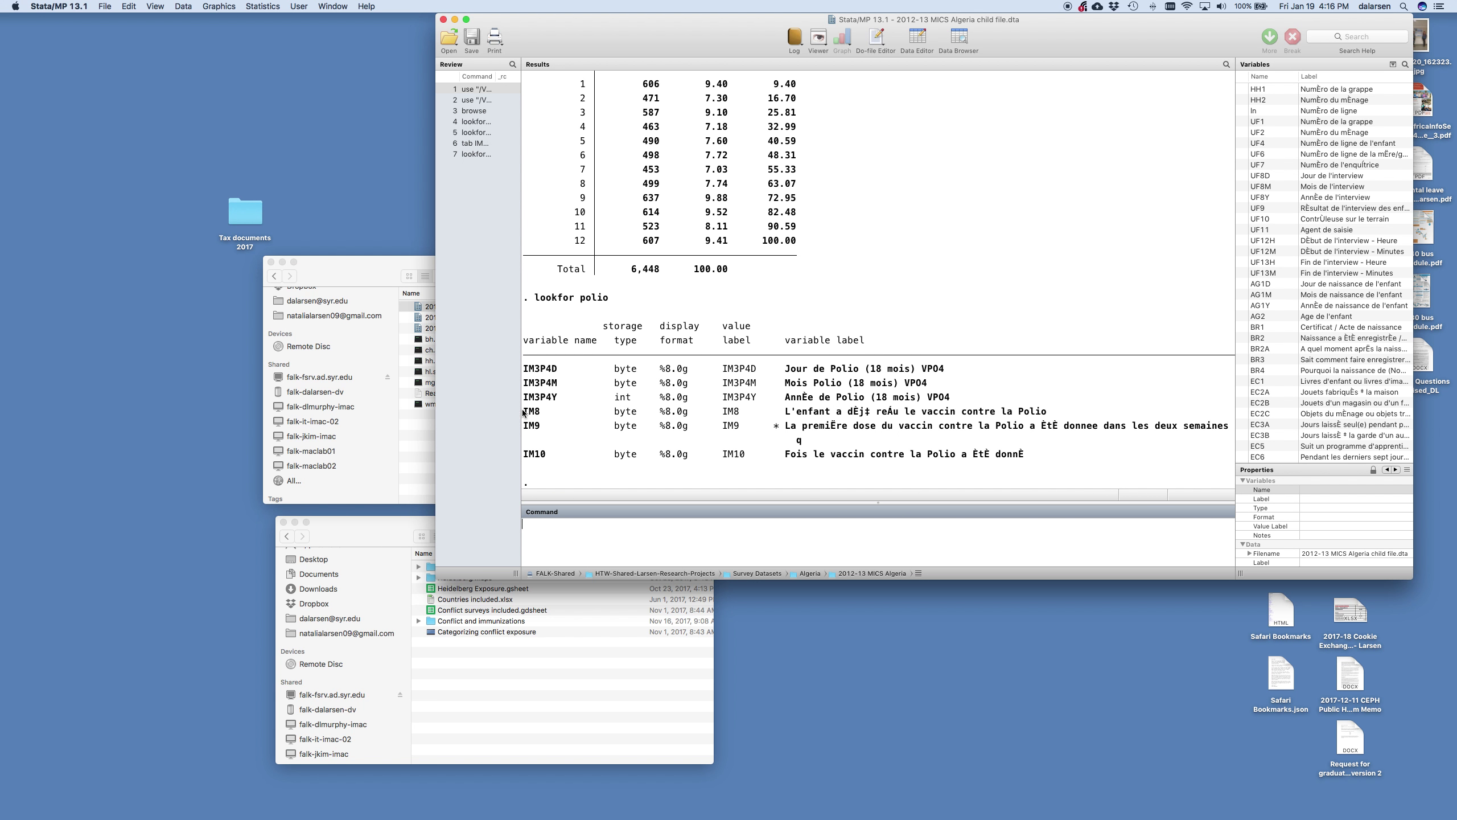
- Check the IM8 row and label in the listing, then start the command tab IM8
drag(525, 412, 891, 419)
click(789, 416)
drag(789, 417, 1053, 415)
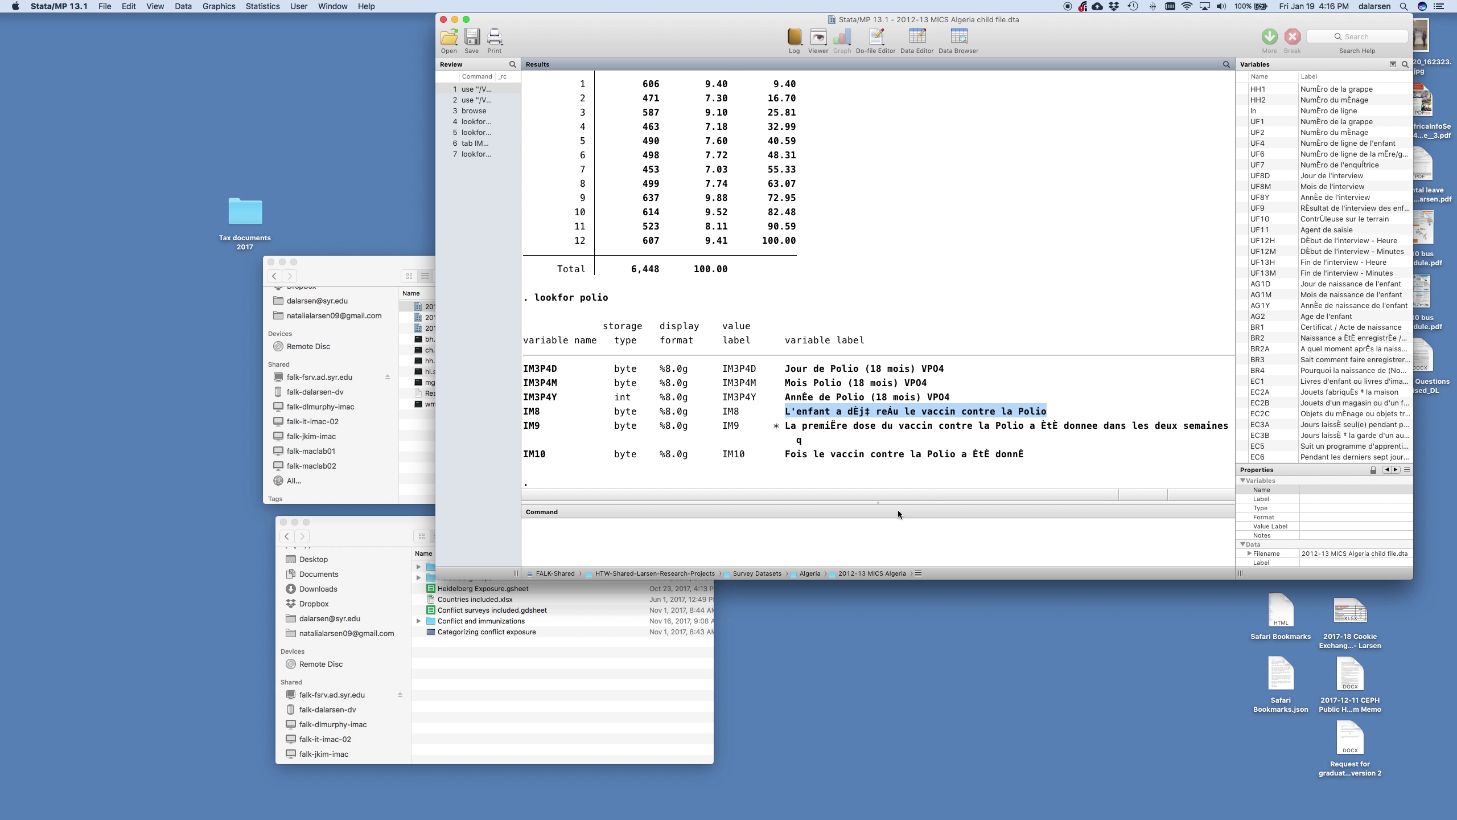
click(925, 538)
text(tab IM)
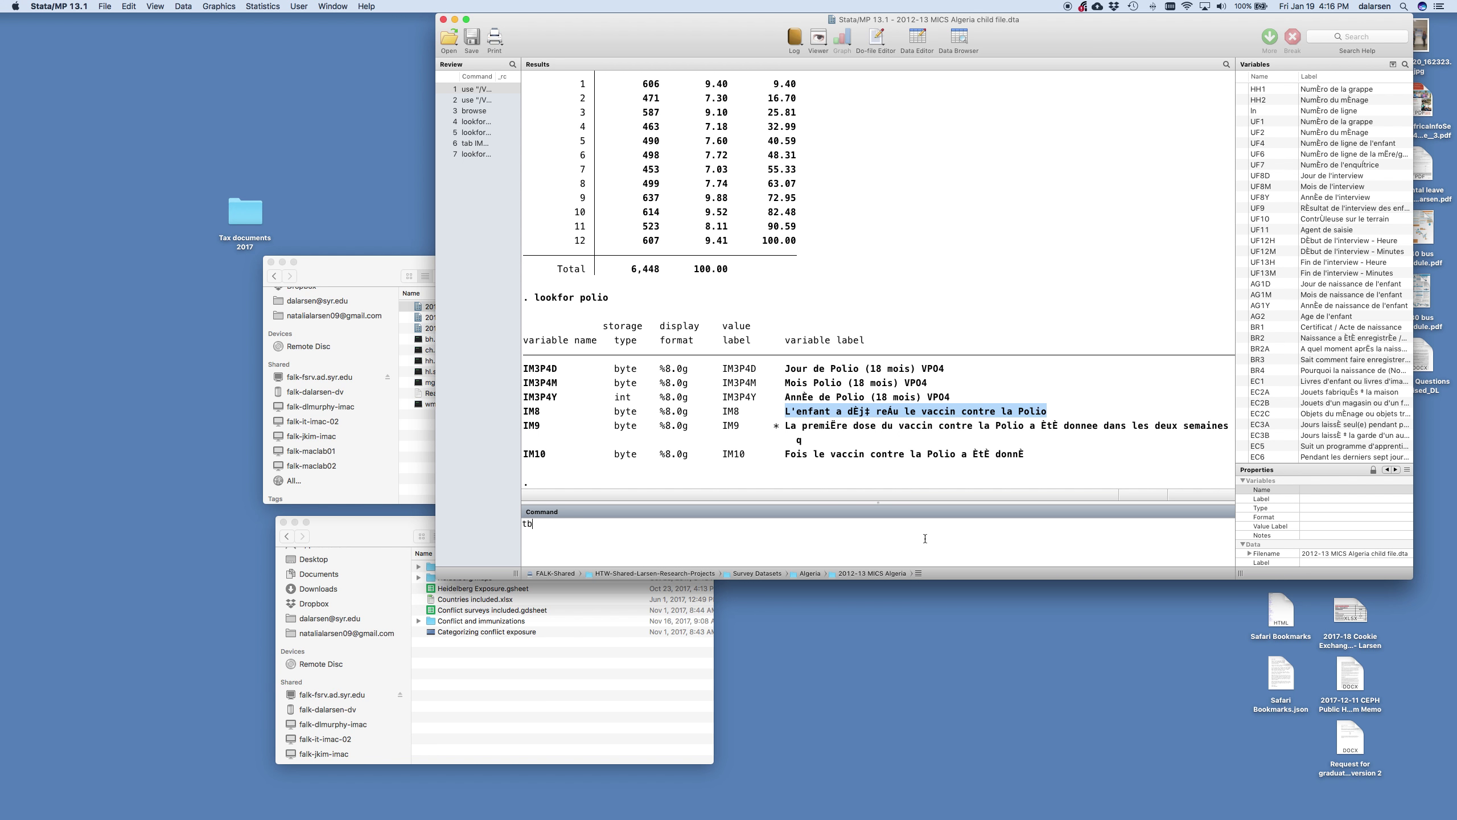
text(8)
- Run tab IM8 and review it: 1,375 Oui, 6 Non, 6 nsp, 3 Manquant of 1,390
key(Return)
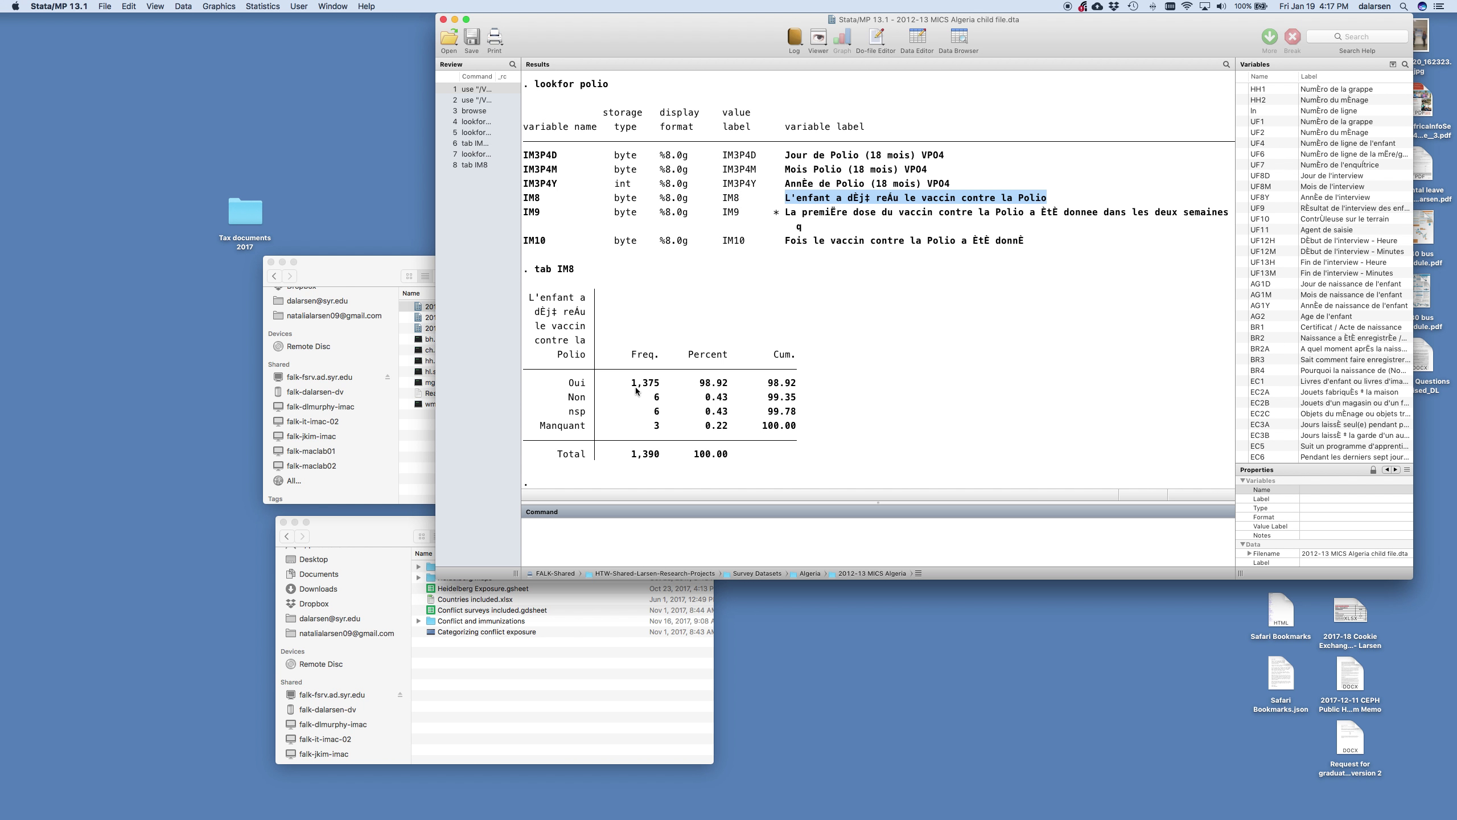
drag(534, 386, 777, 386)
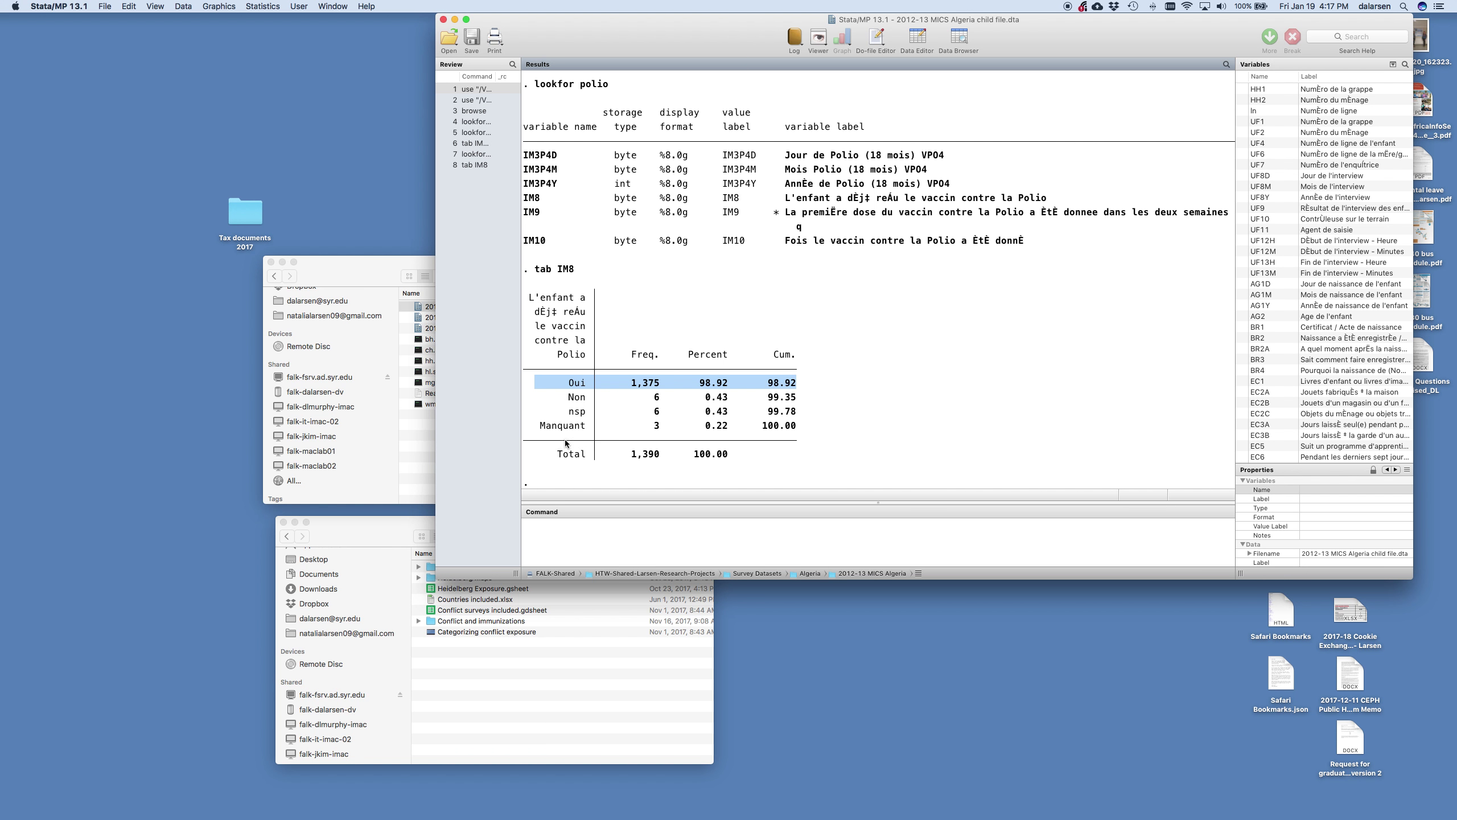
drag(525, 456, 778, 453)
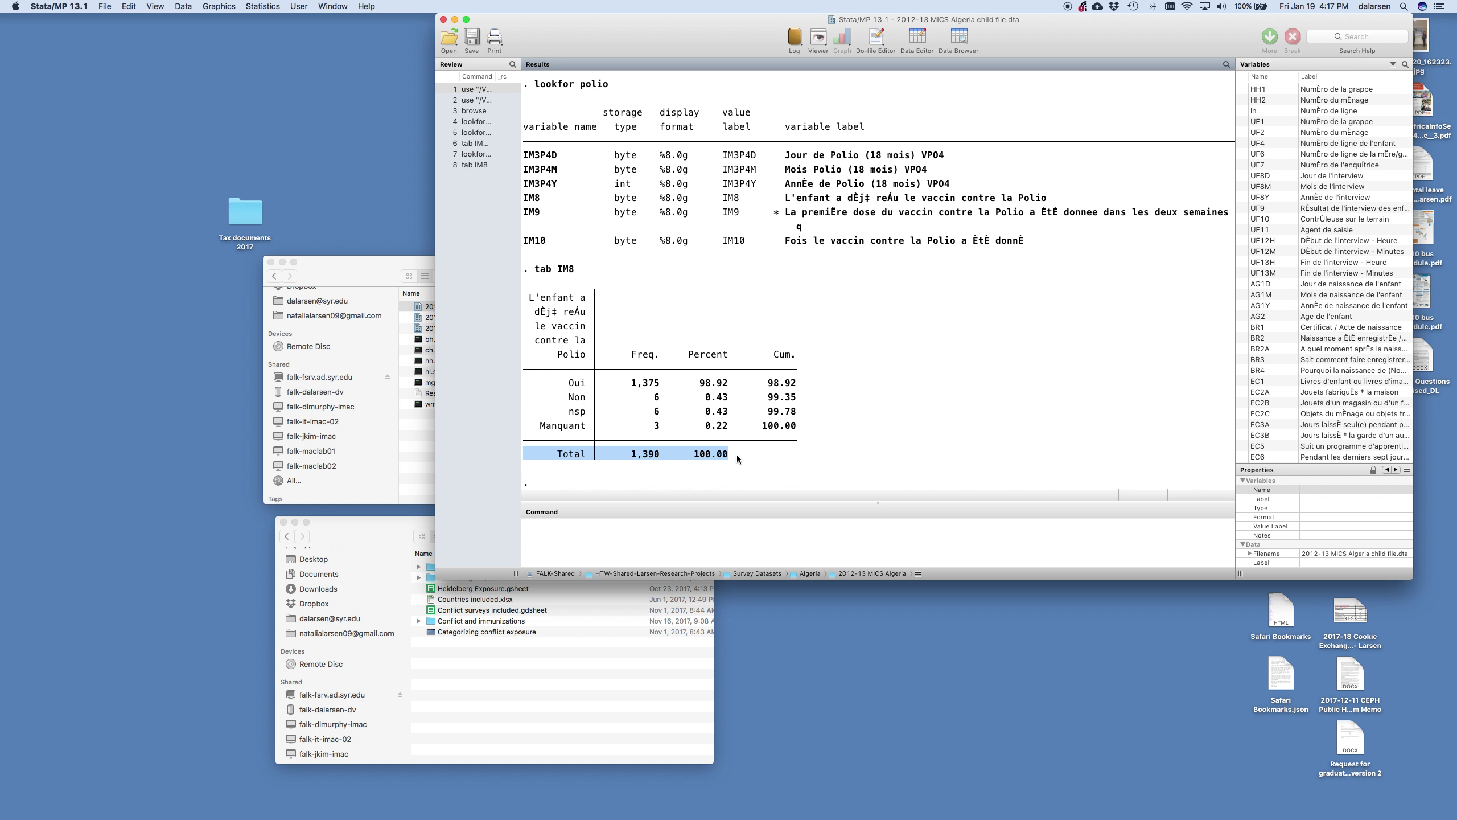
drag(737, 454, 522, 360)
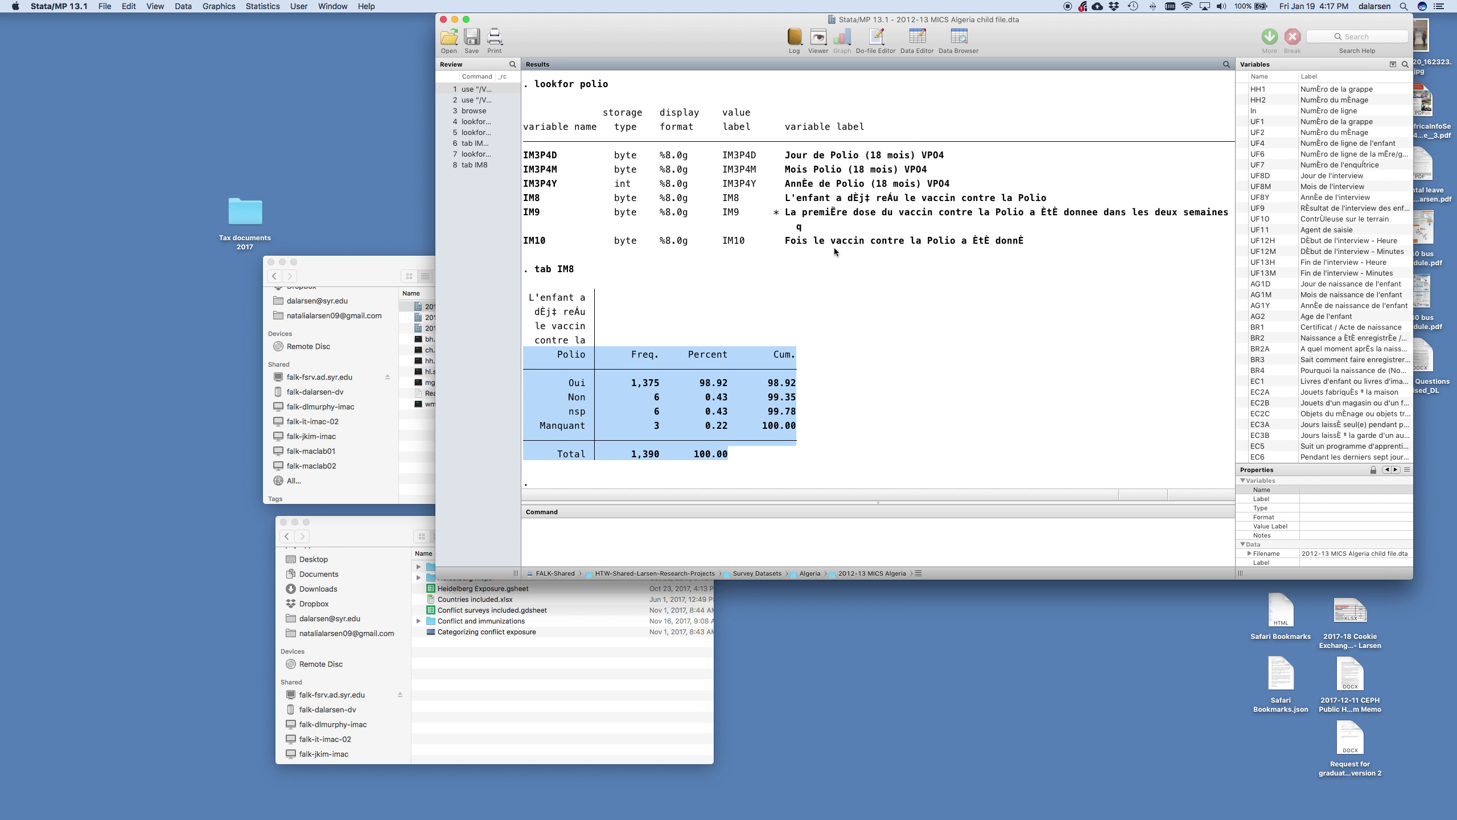
click(590, 244)
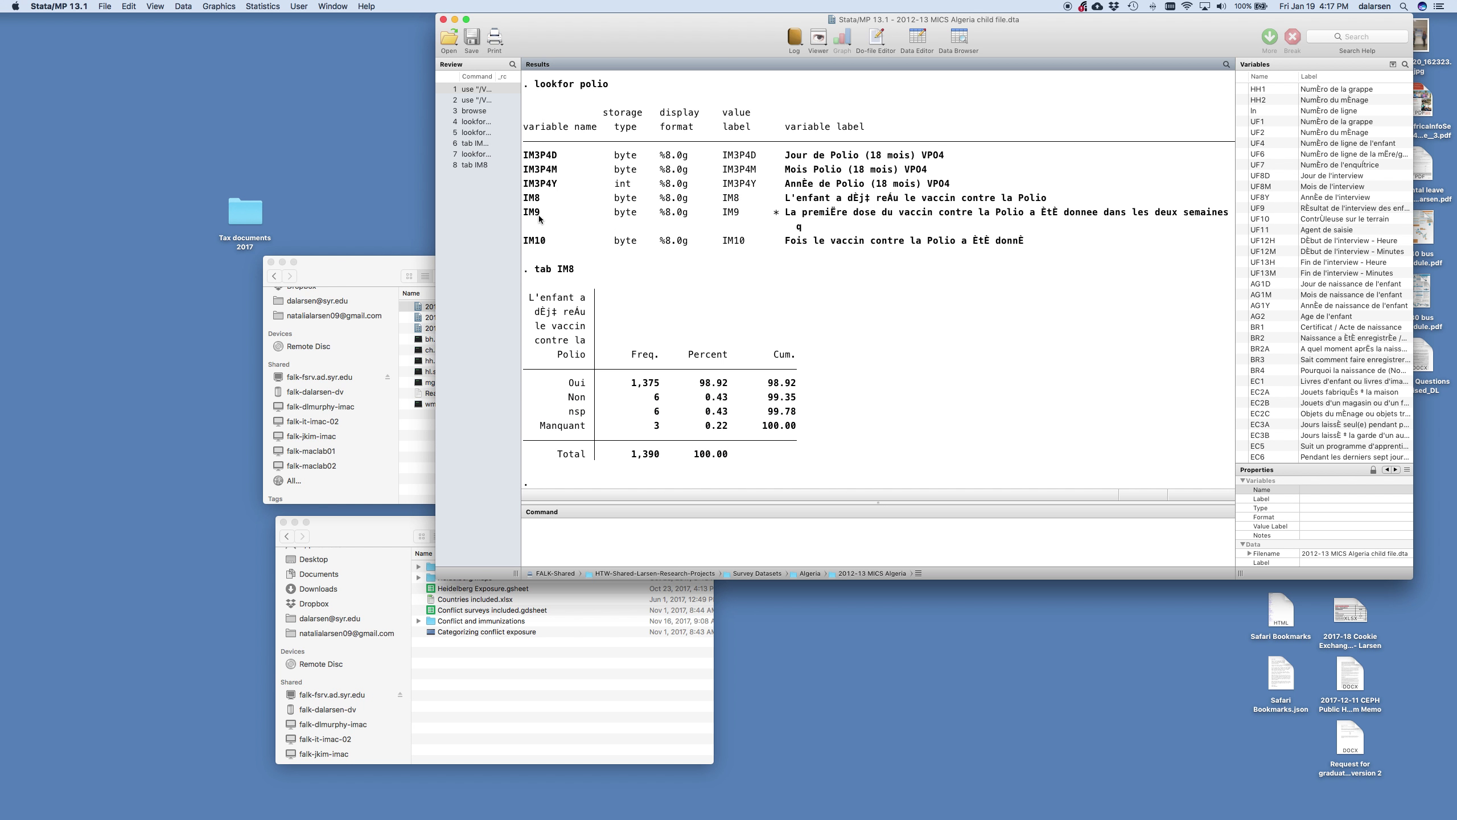
drag(525, 213, 877, 222)
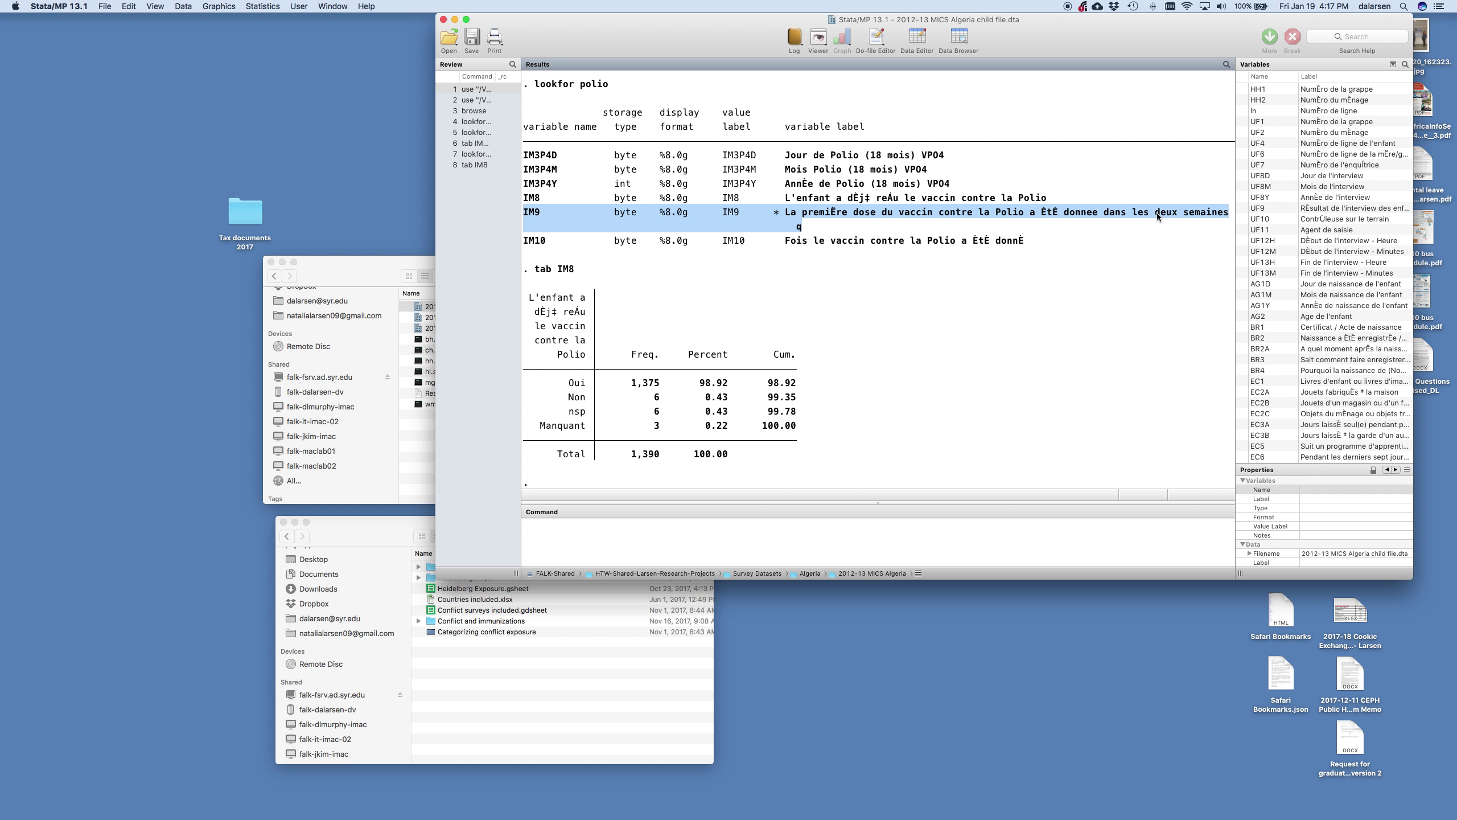
click(1076, 280)
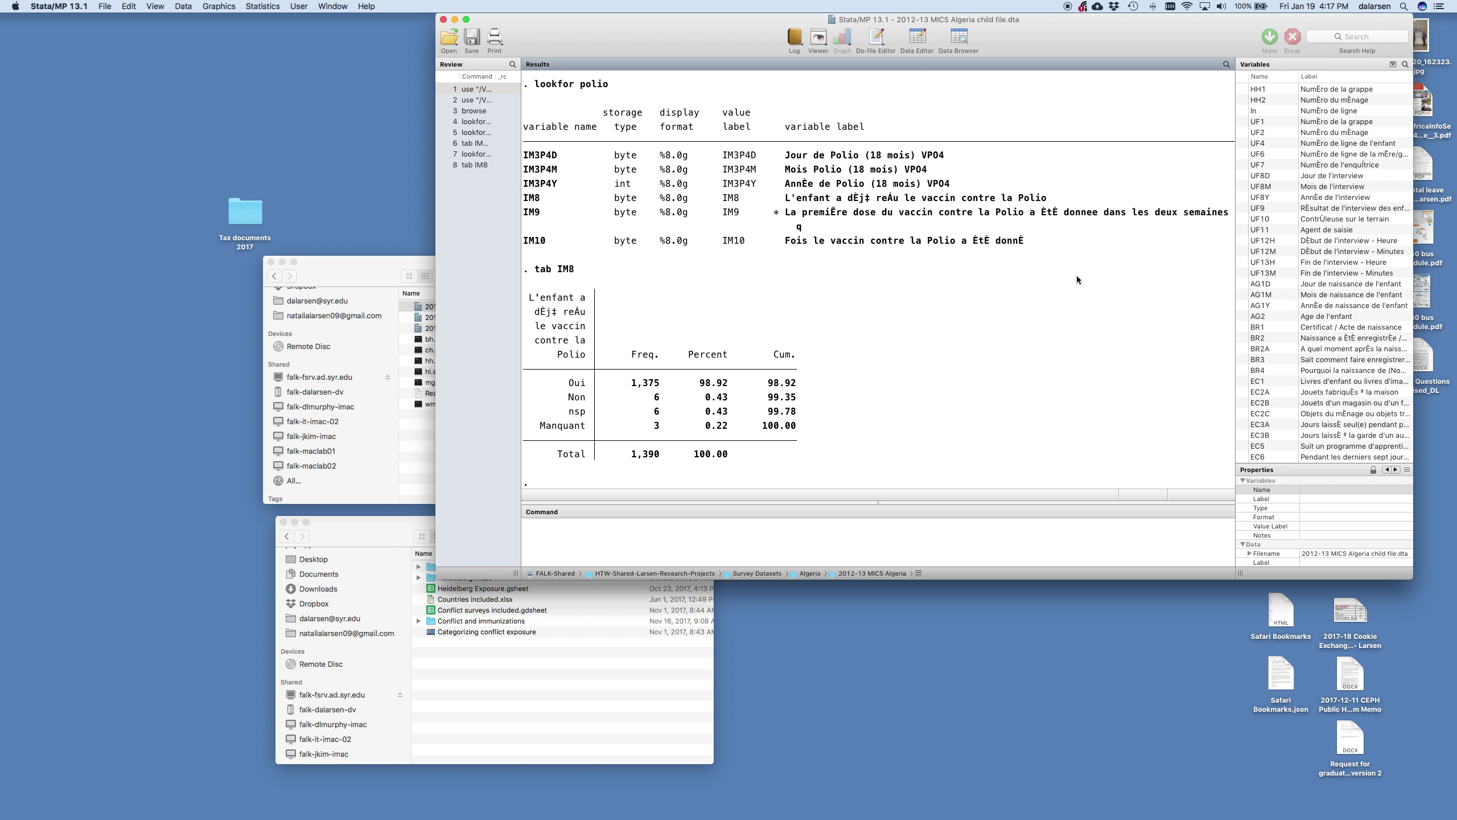
- Tabulate IM9: 1,298 first polio doses within two weeks, 74 later
text(tab IM9)
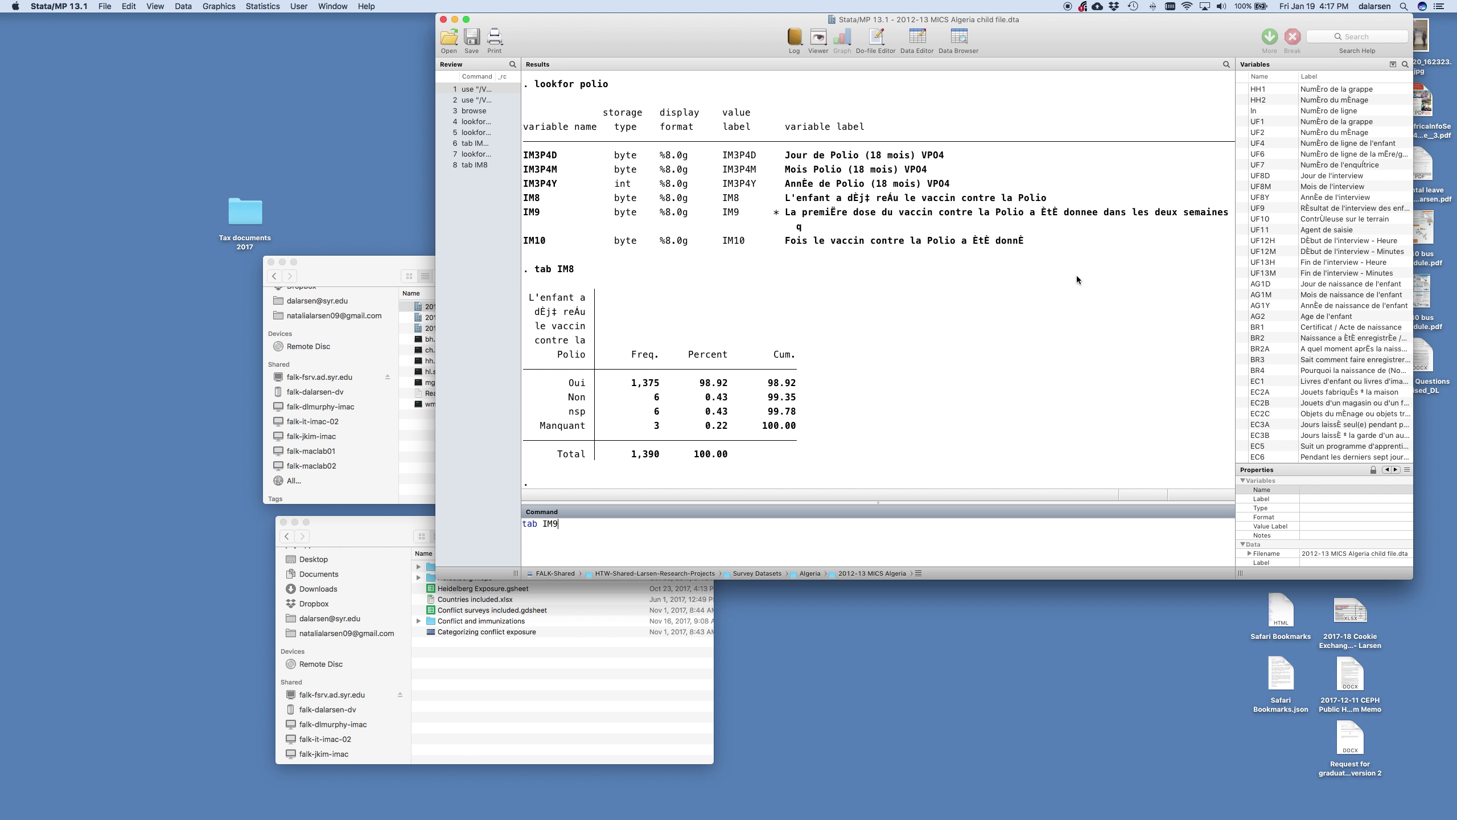
key(Return)
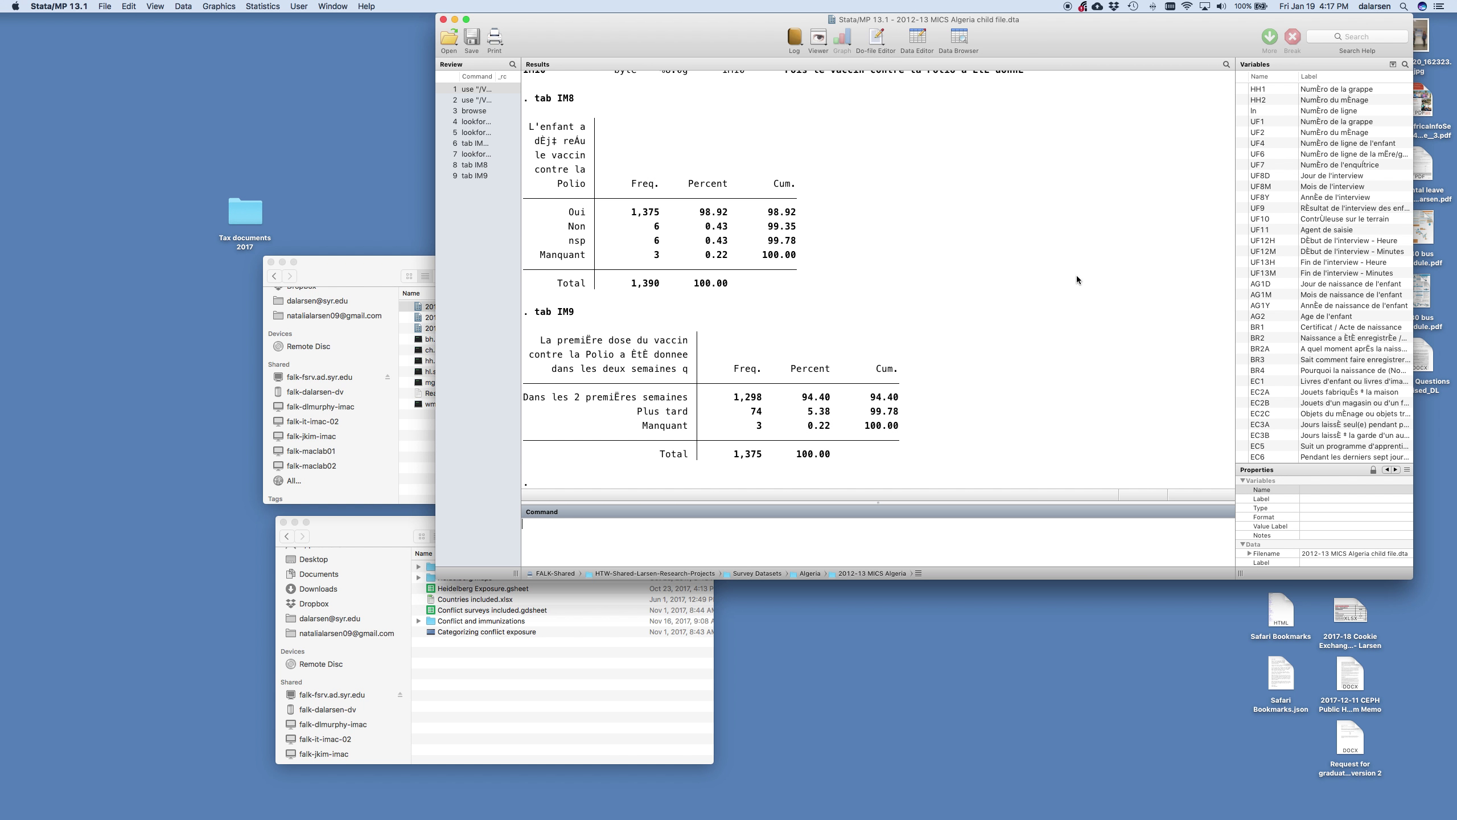
drag(913, 397, 524, 399)
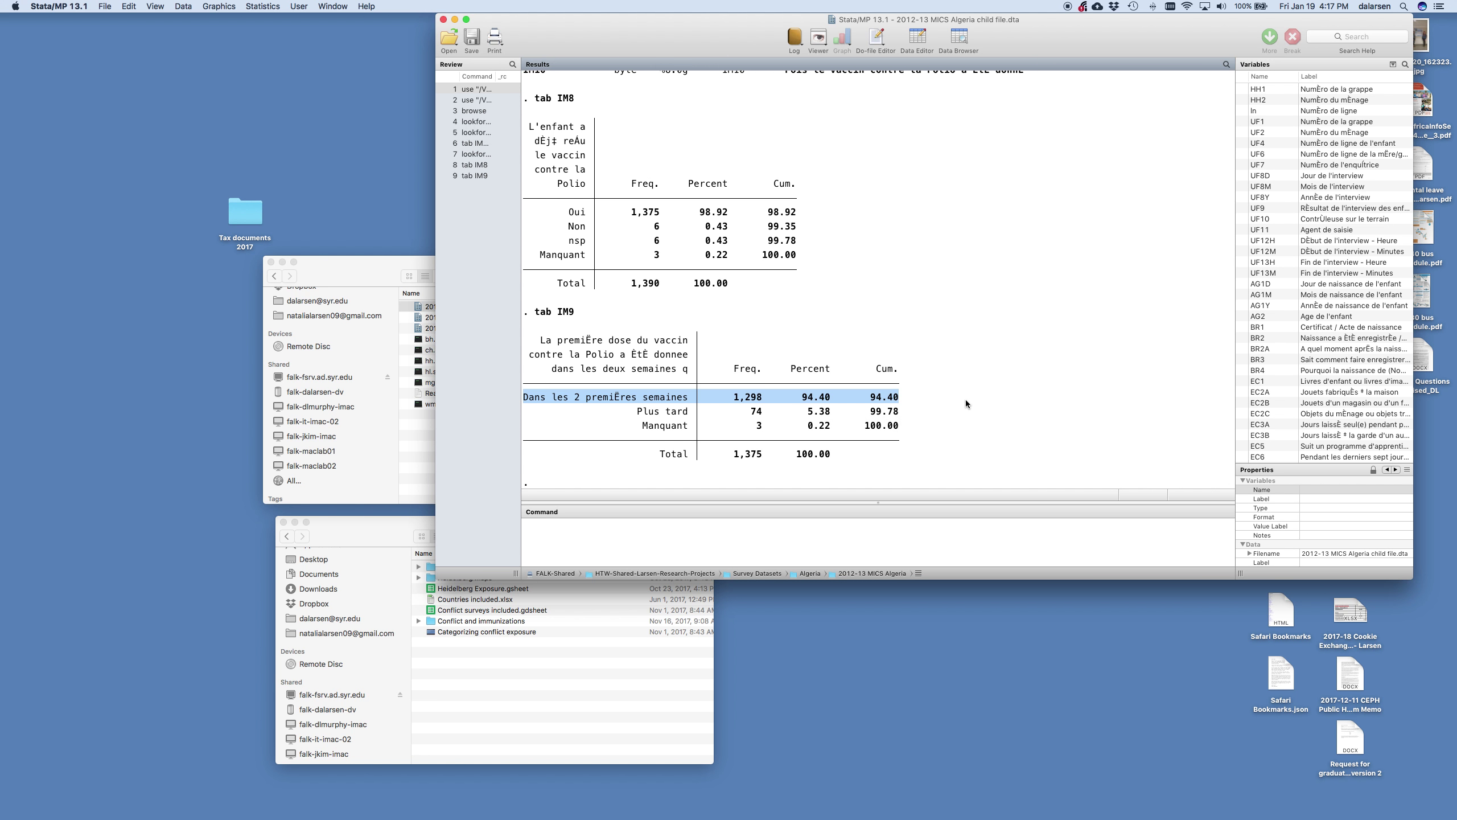
scroll(966, 399, up, 3)
- Enter the command tab IM10 after checking the IM10 variable label
click(923, 331)
text(t)
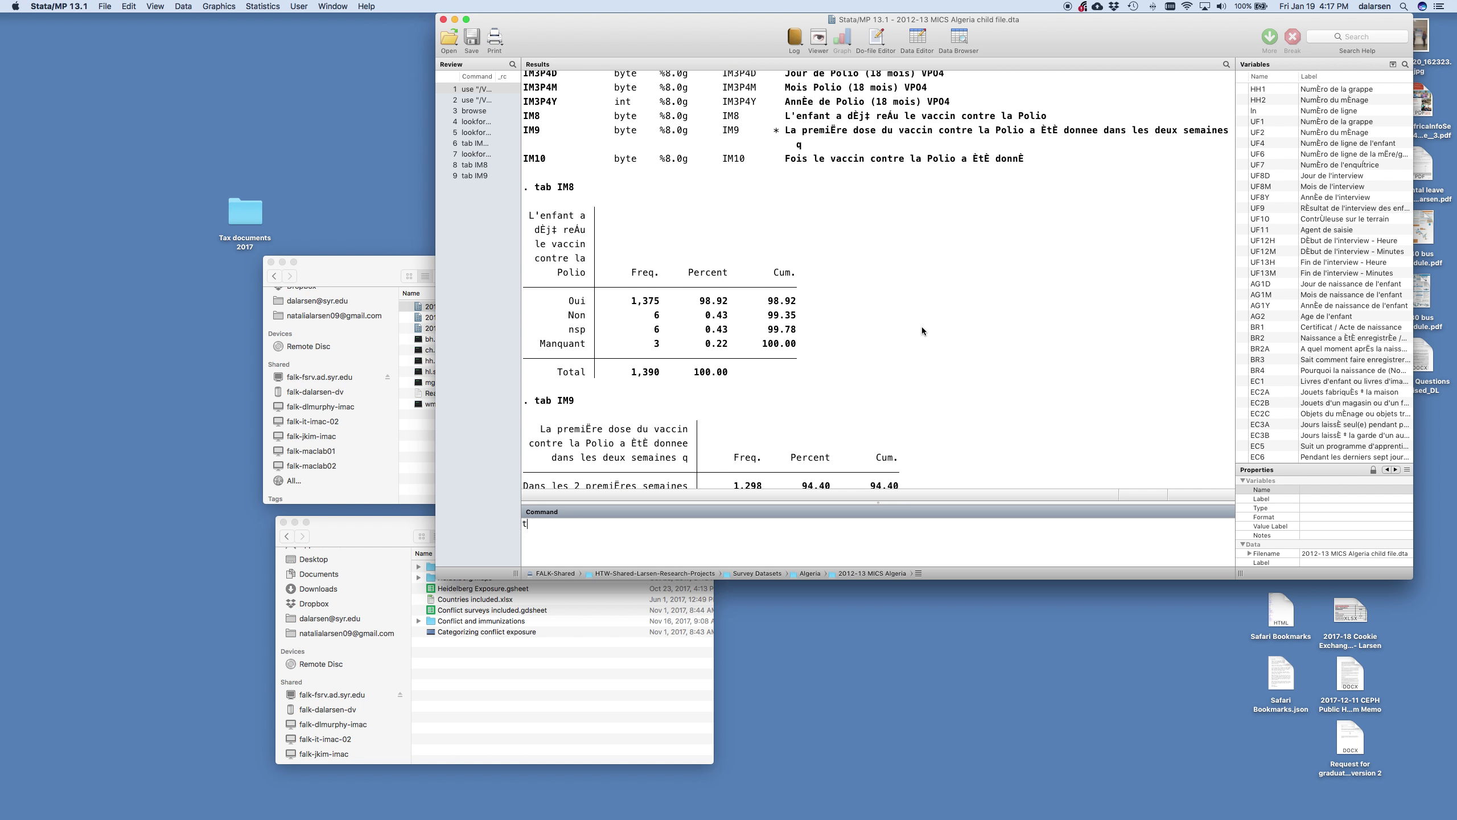
text(ab IM10)
drag(1037, 159, 835, 163)
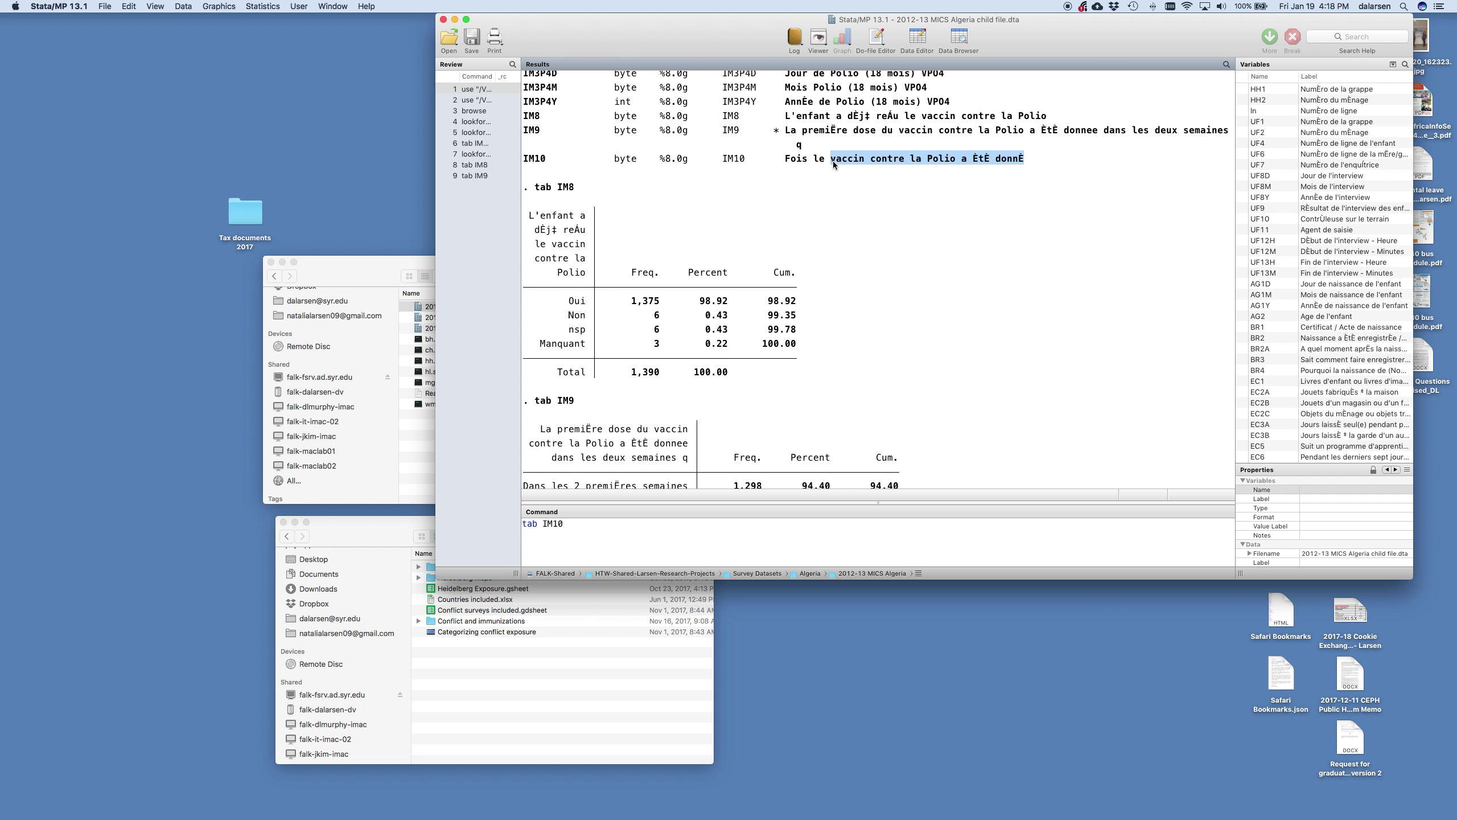
scroll(802, 344, down, 3)
scroll(801, 347, down, 1)
- Run tab IM10 and review it: 299 with 4 doses, 508 with 5, 198 nsp, 12 Manquant
key(Return)
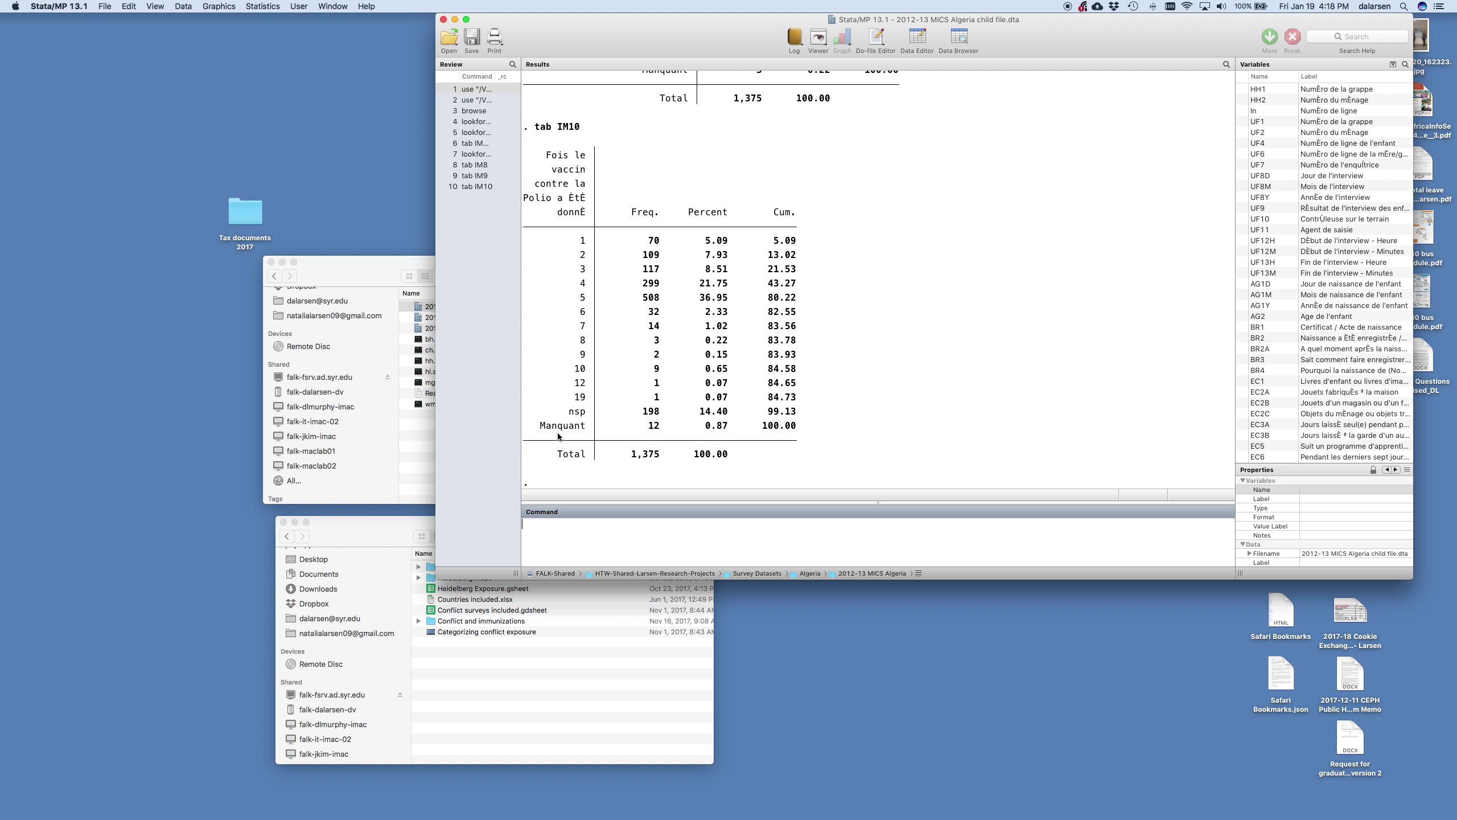
drag(571, 246, 800, 399)
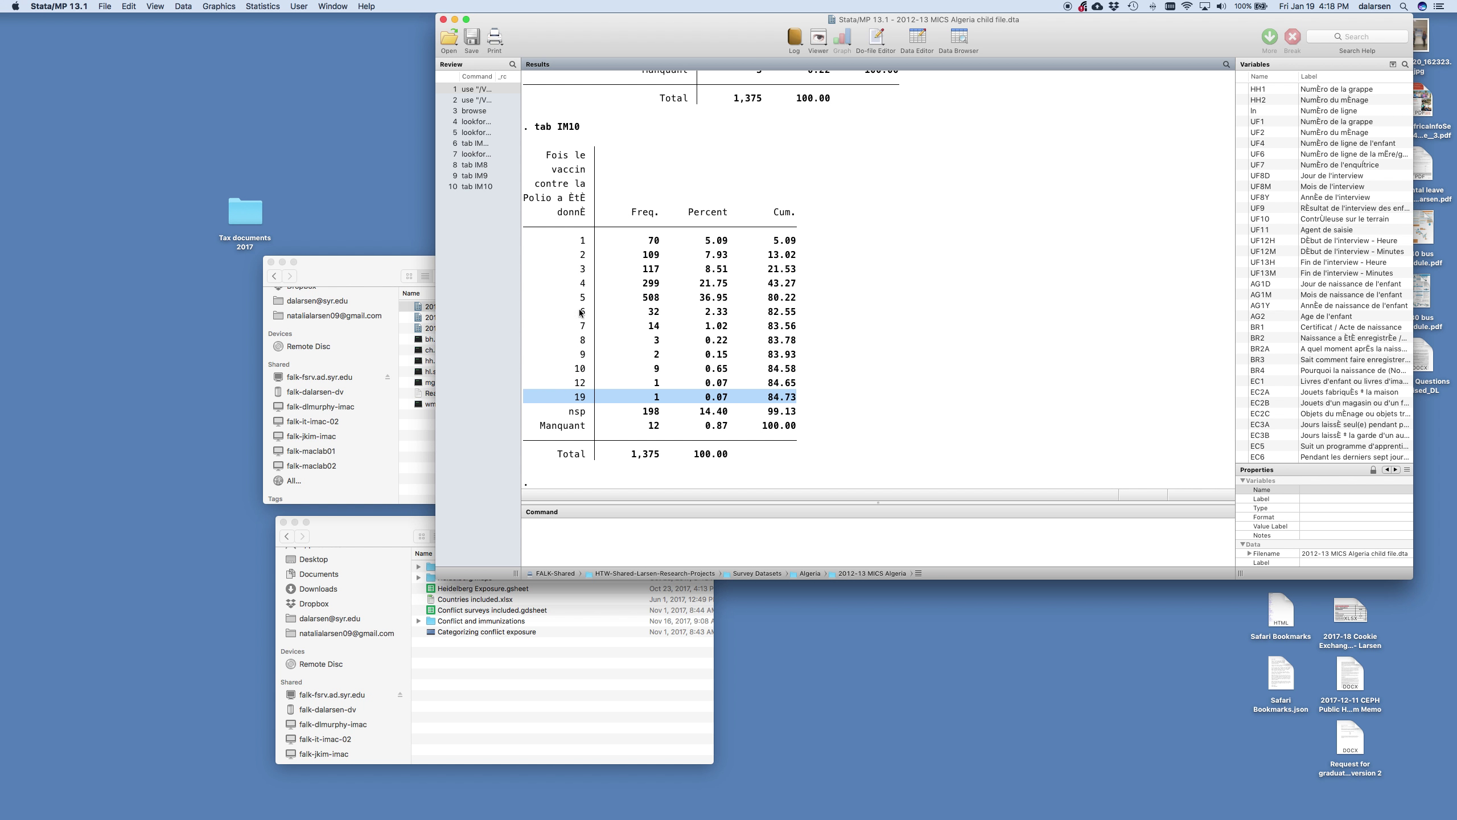
drag(540, 285, 810, 285)
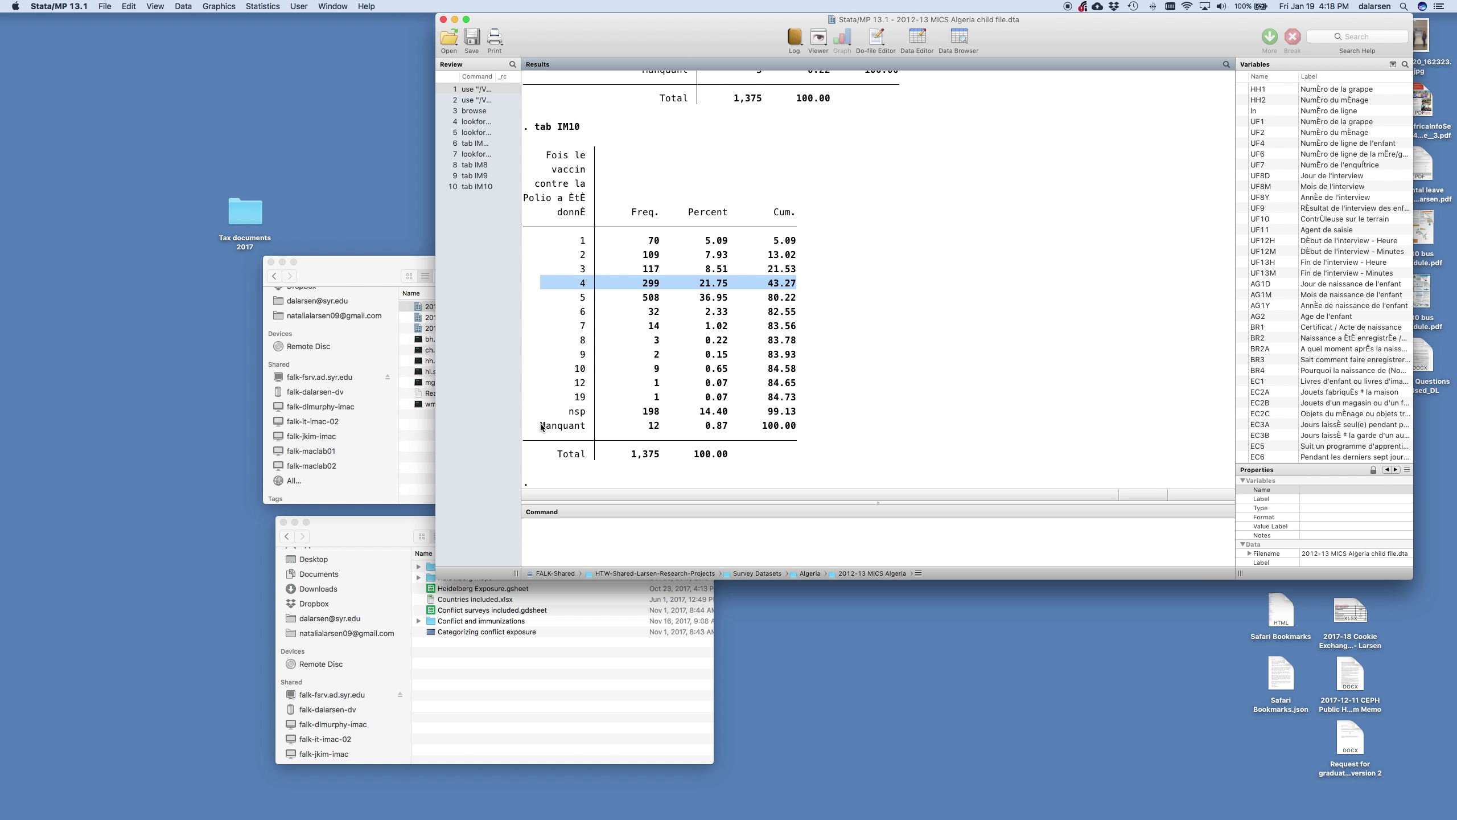
drag(530, 428, 817, 426)
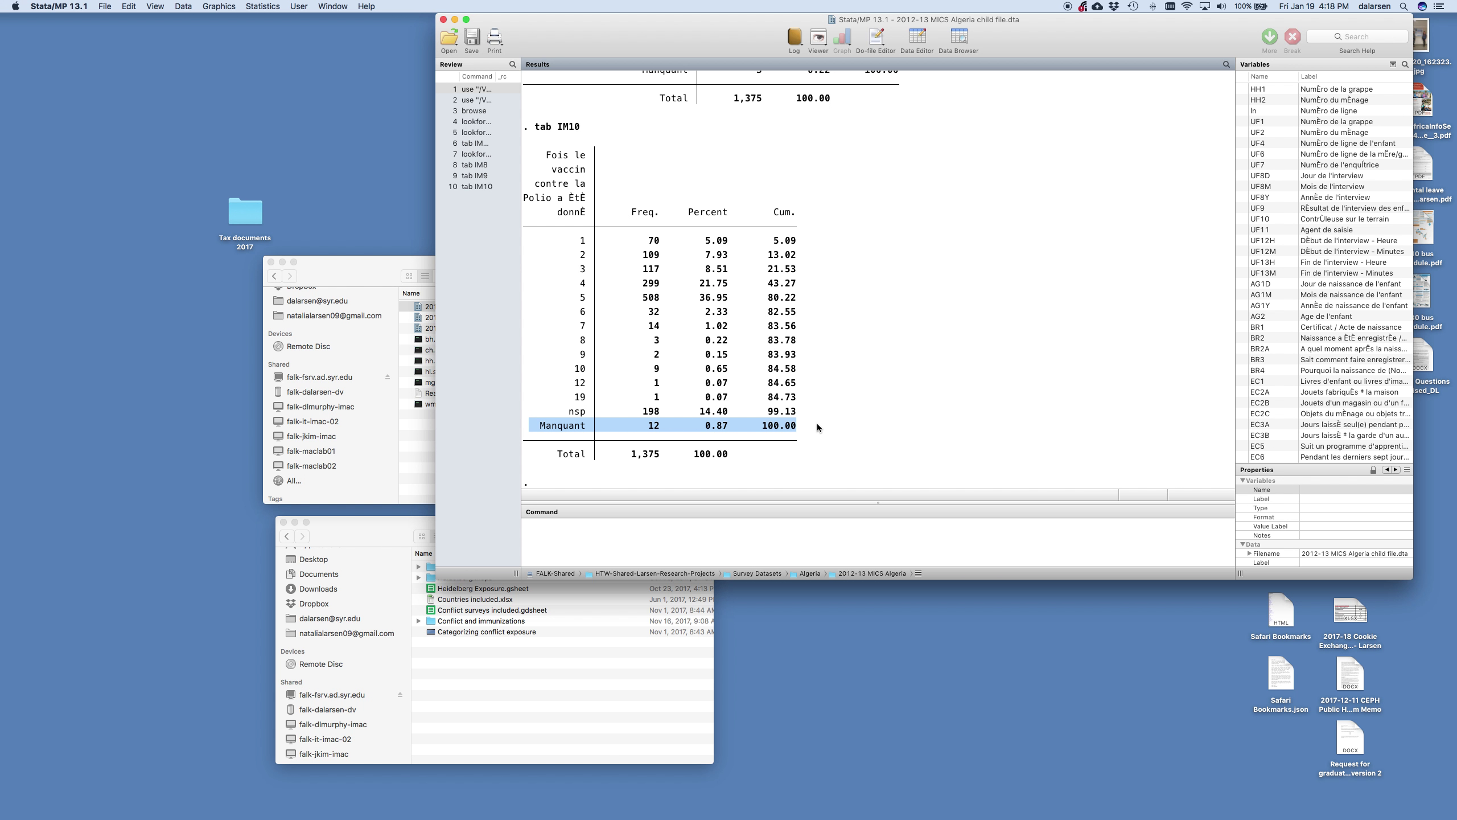
drag(536, 411, 793, 414)
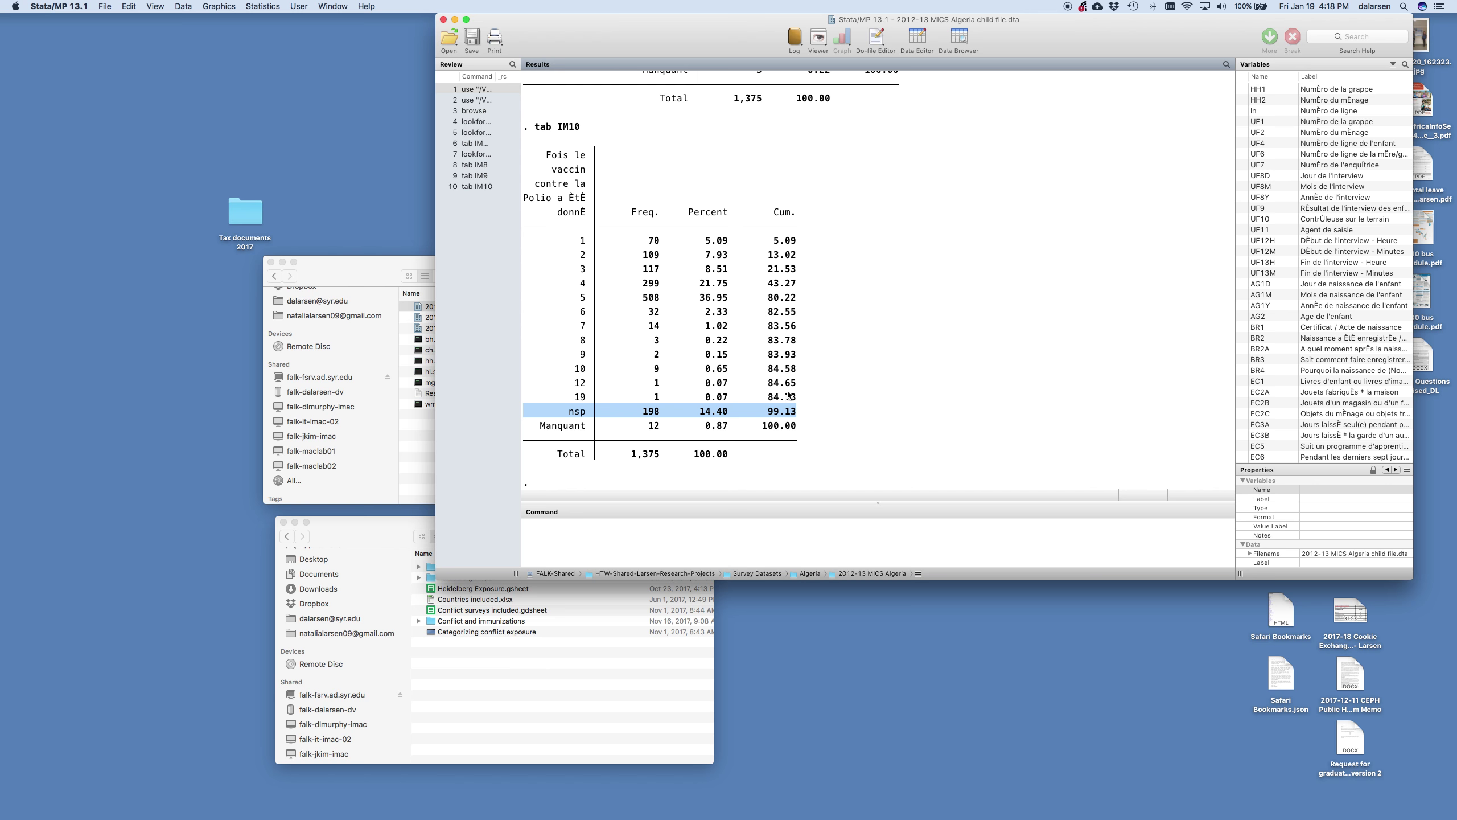
scroll(790, 397, up, 3)
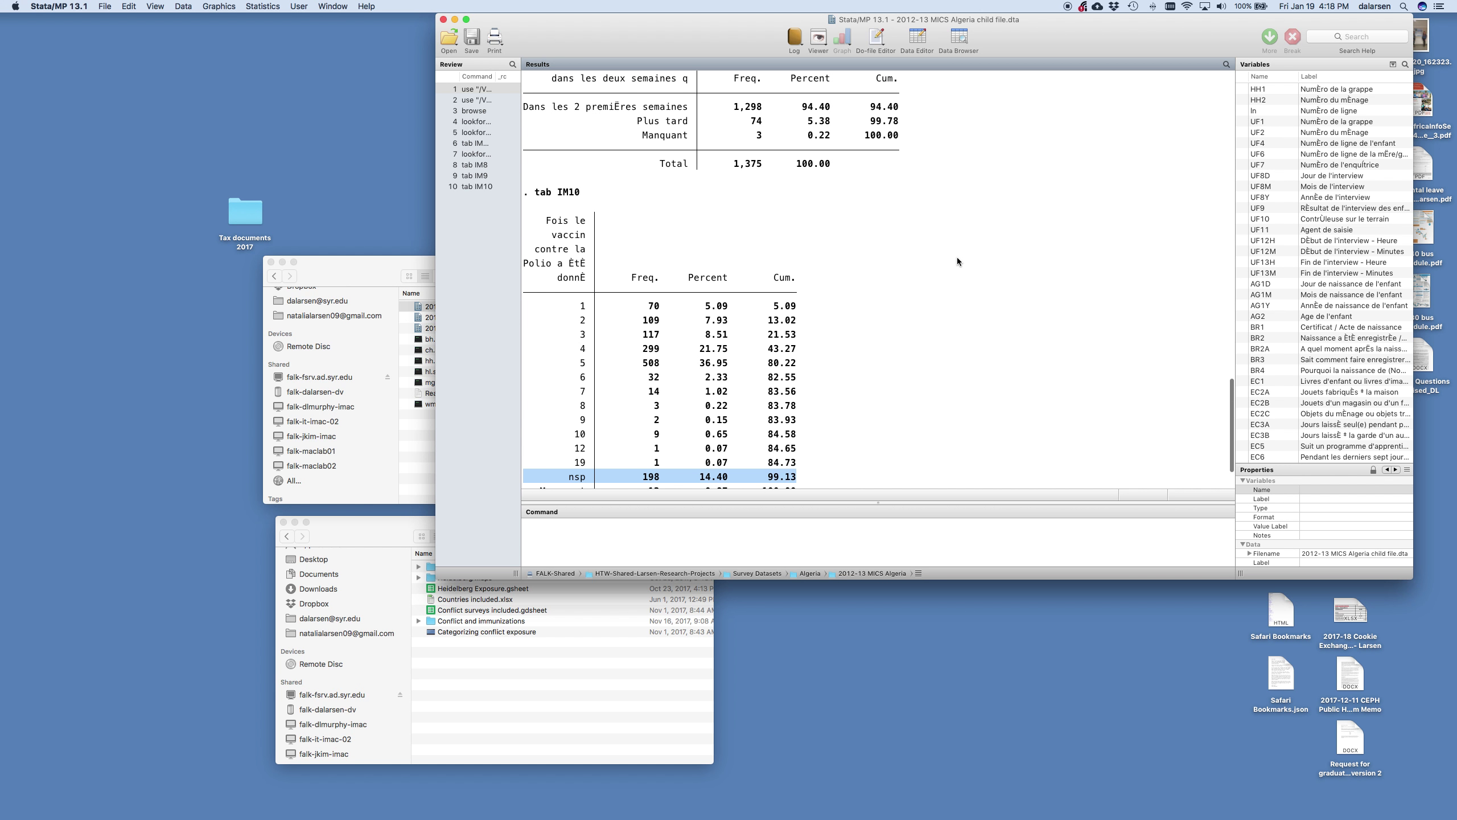
- Enter Y in Algeria's Polio cell J3 of the tracker and open a new Safari tab
key(ctrl+Right)
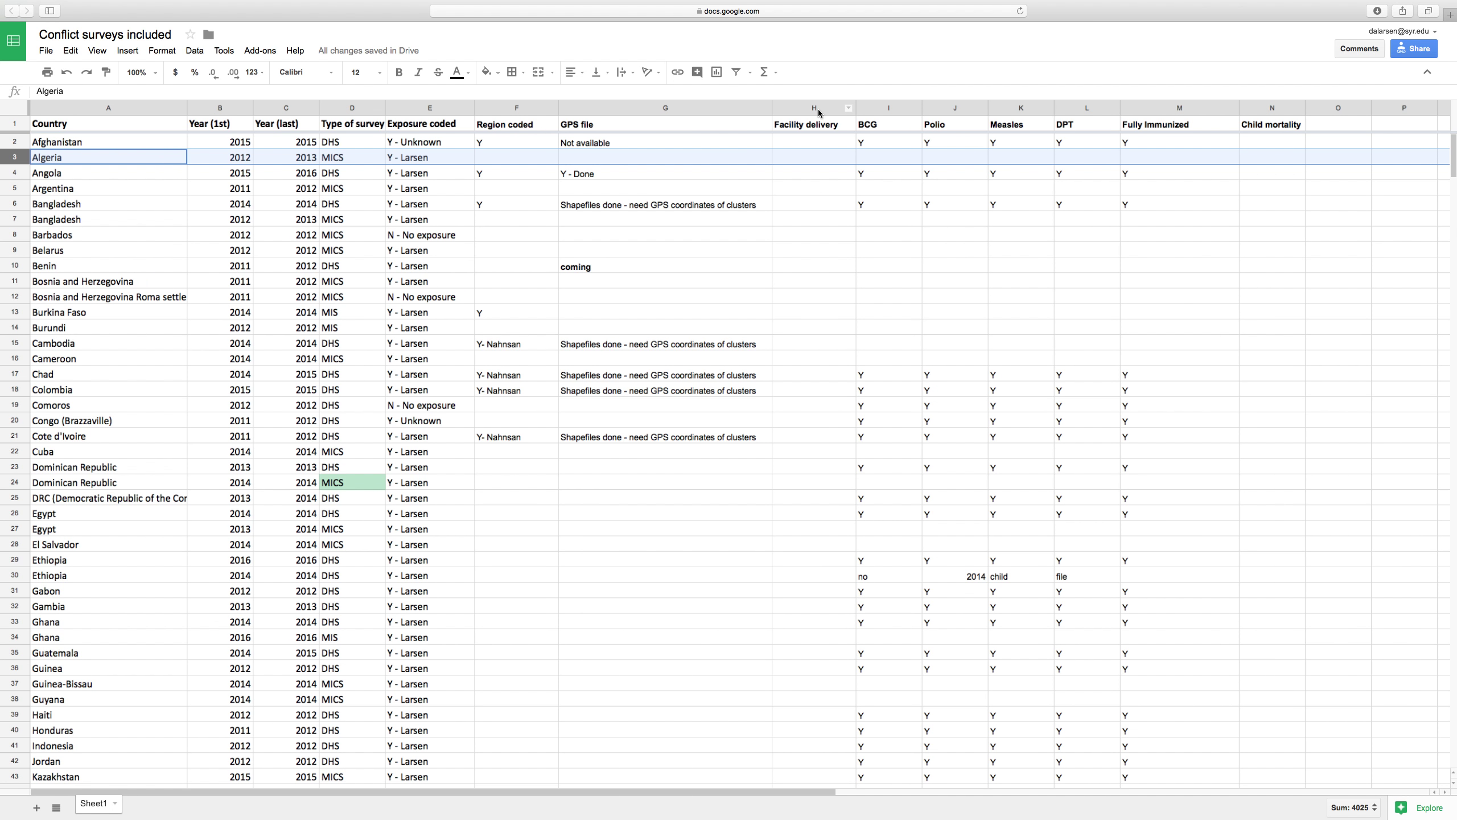
click(931, 160)
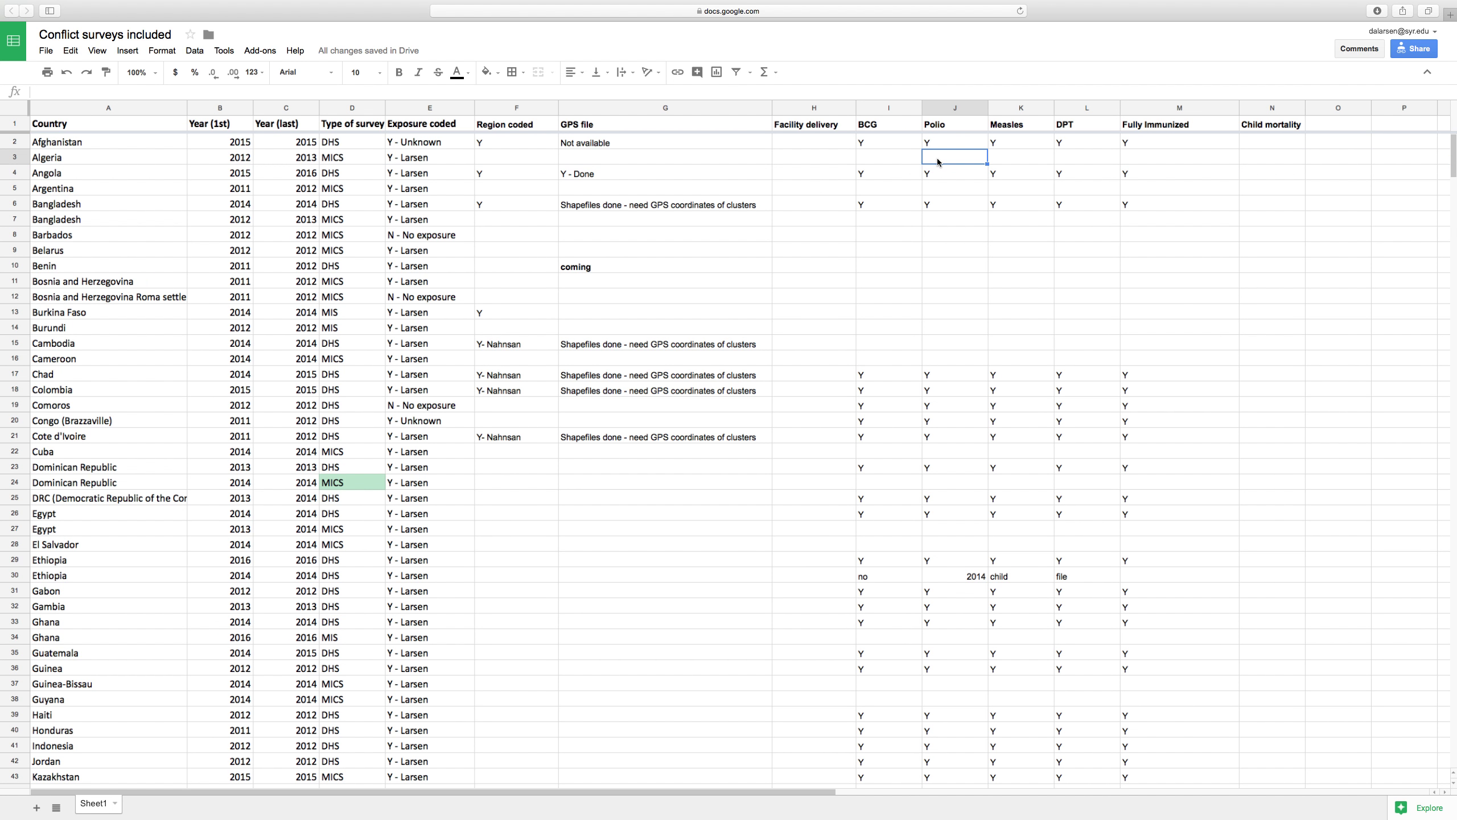
text(Y)
key(Return)
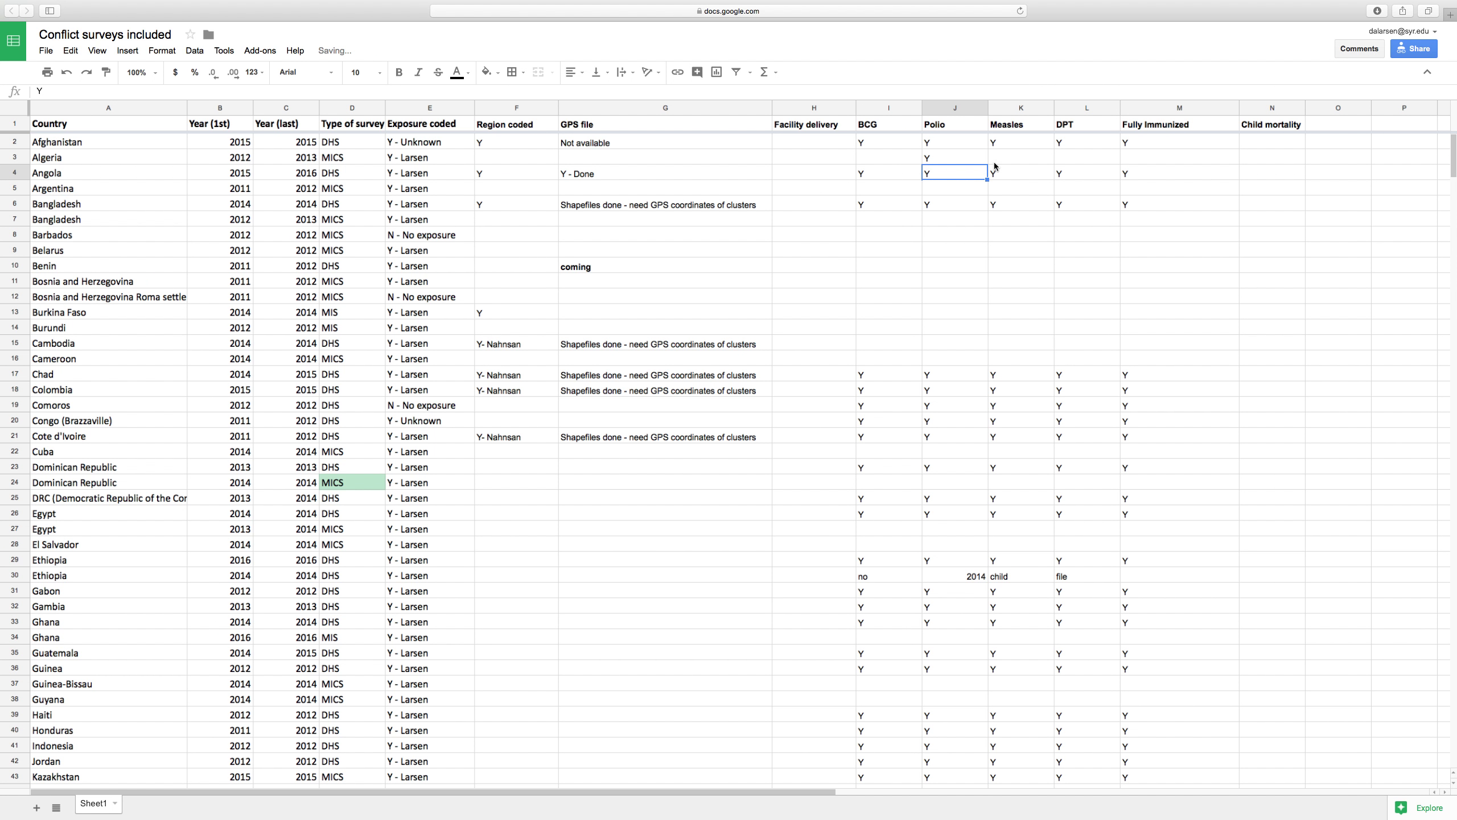
click(1452, 18)
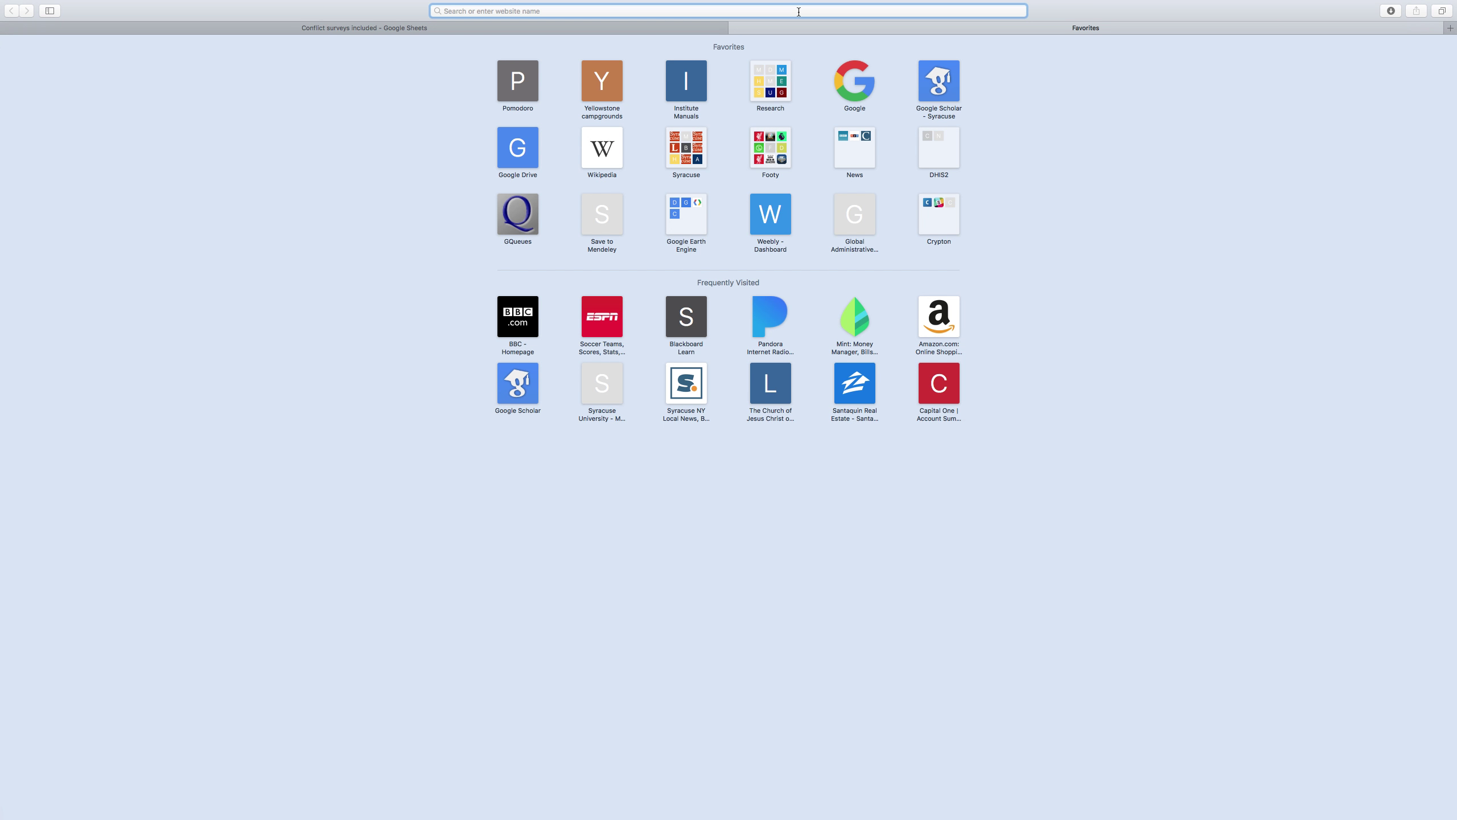
- Search Google for 'measles in french' and select 'rouge' in the rougeole translation
text(measles)
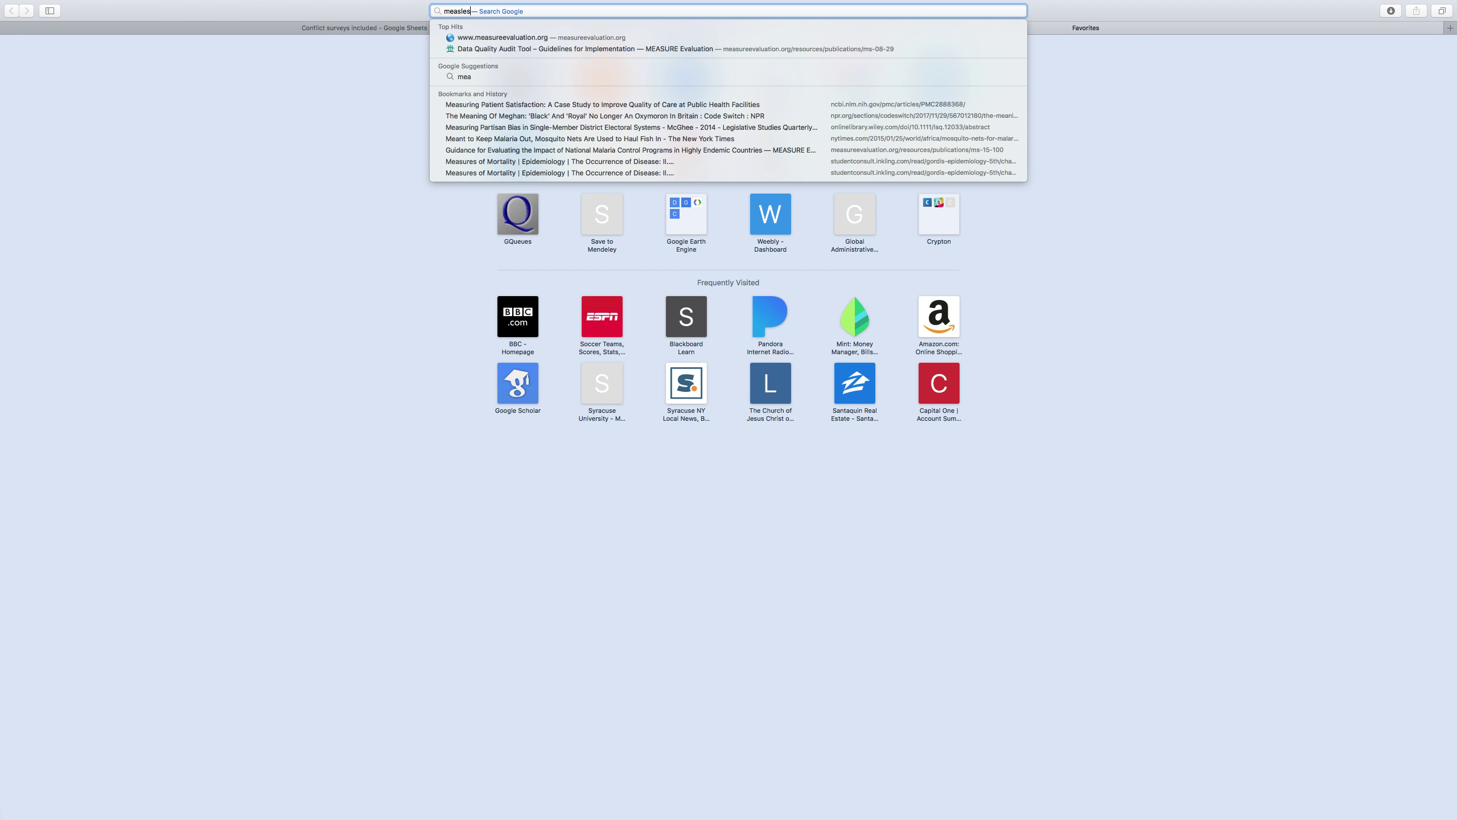
text( in french)
key(Return)
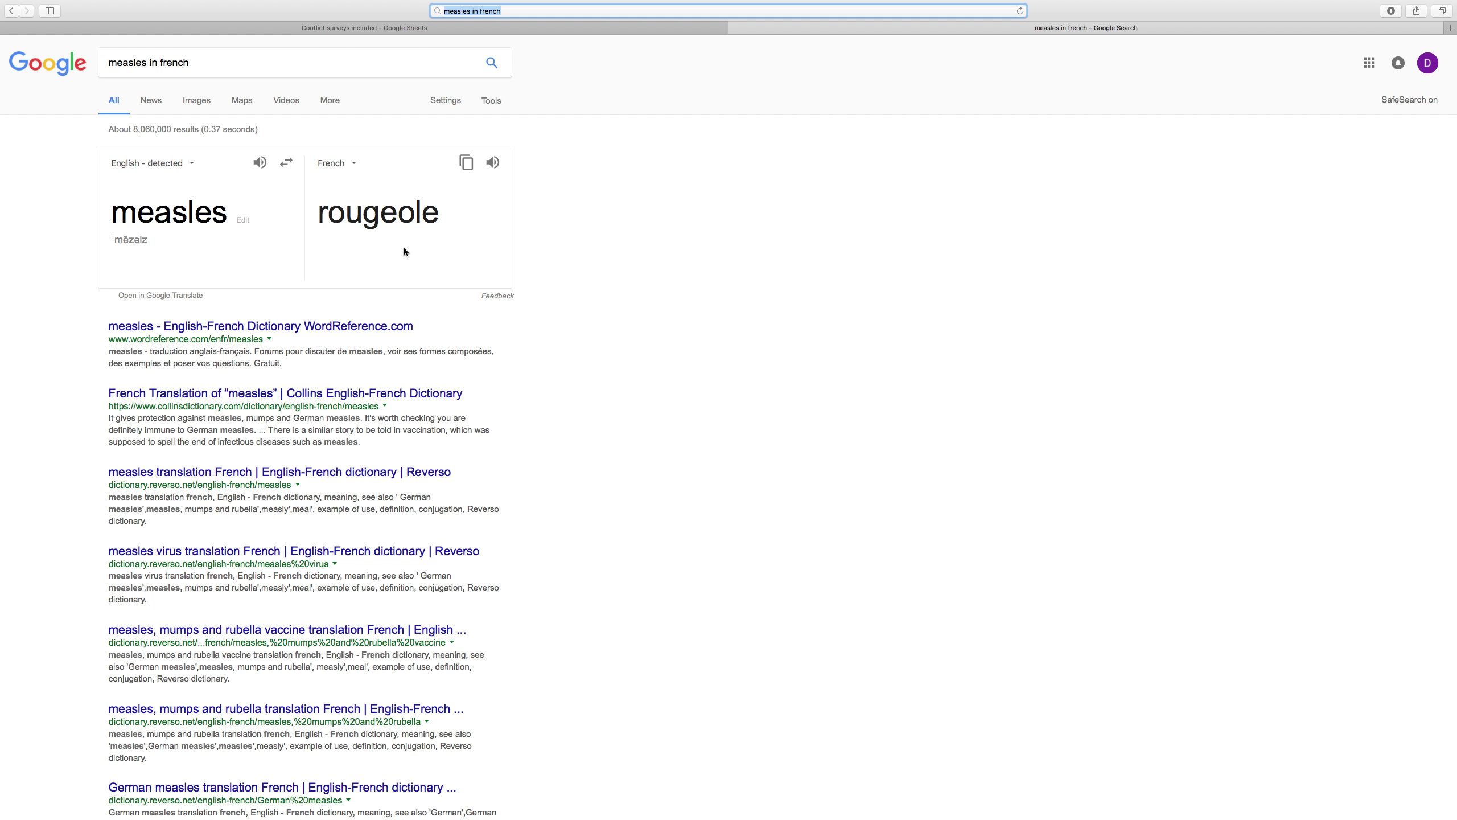
click(330, 221)
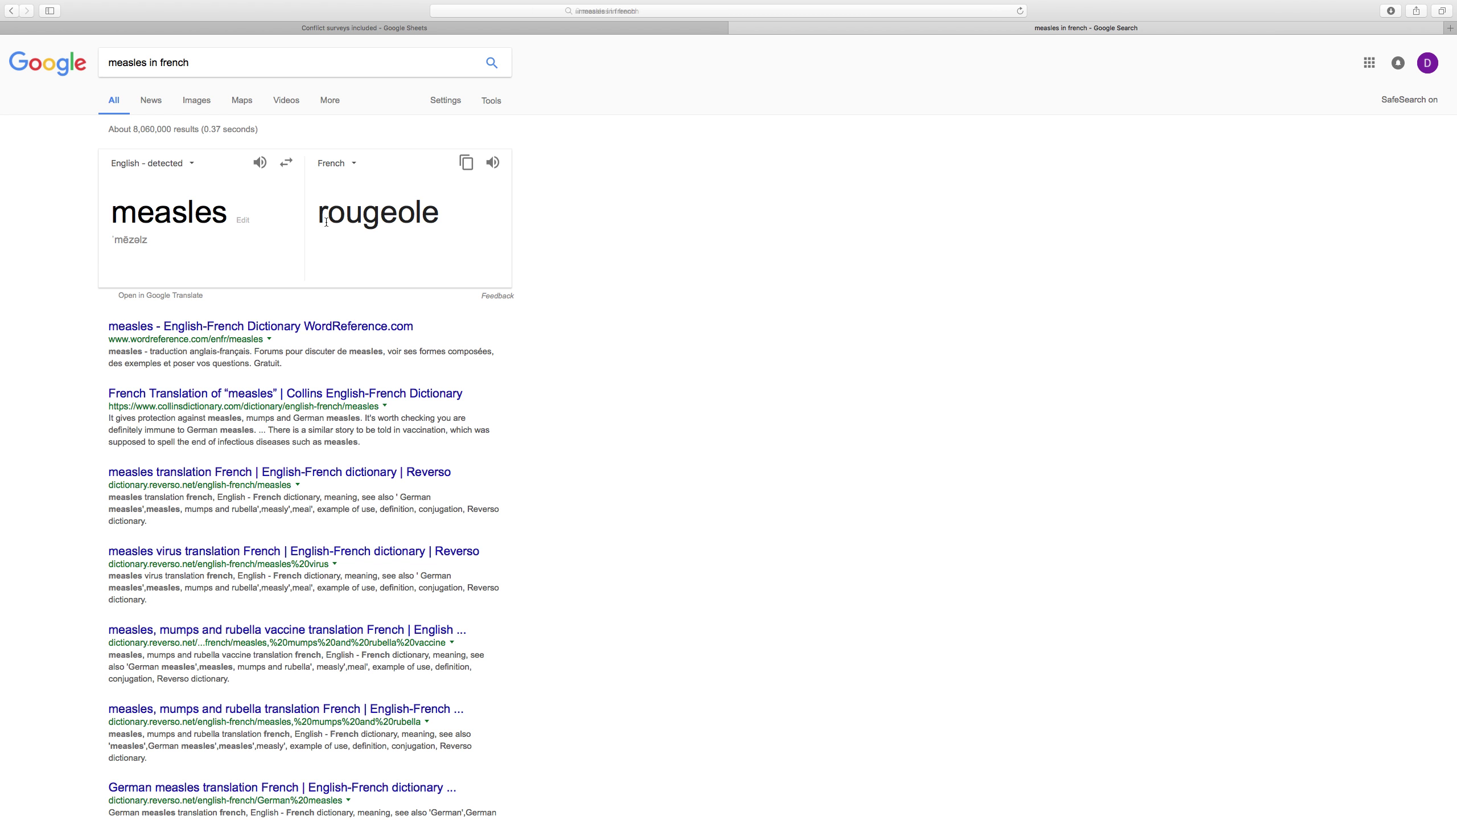
drag(331, 221, 403, 221)
key(ctrl+Left)
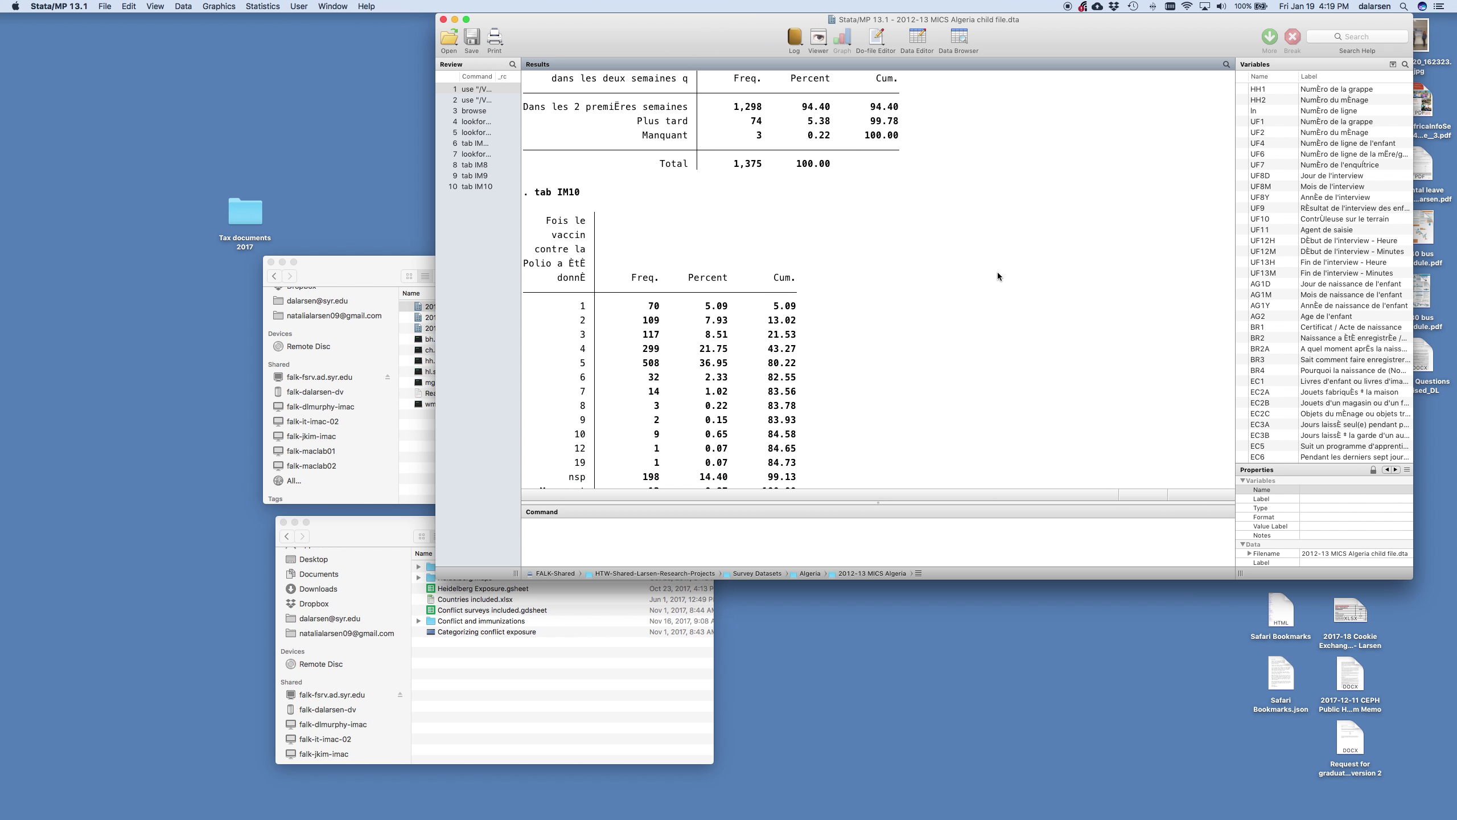
- Run lookfor rougeole, then tab IM16: 1,145 Oui of 1,390 measles injections
text(lookfor roug)
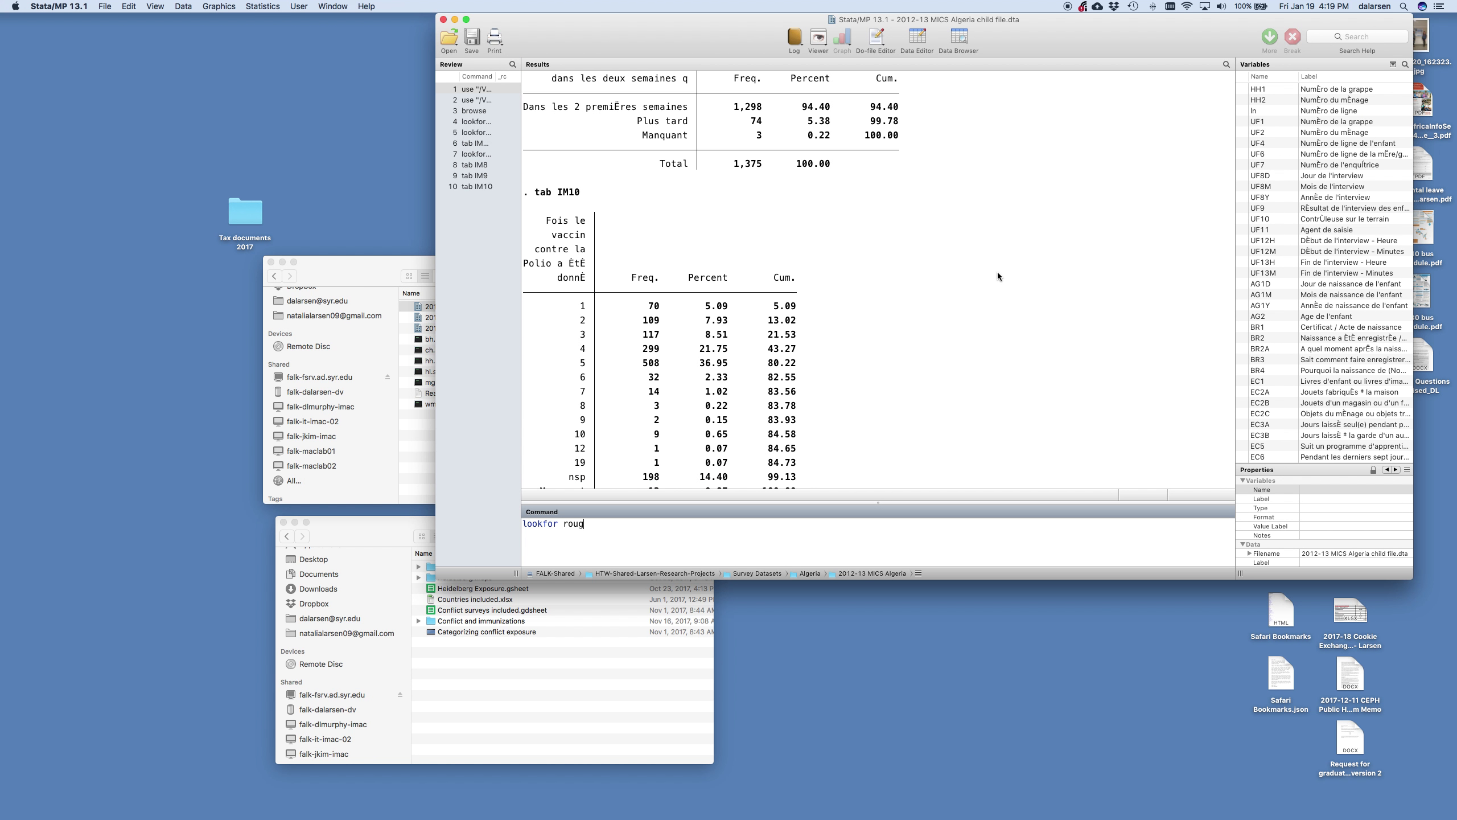
text(eole)
key(Return)
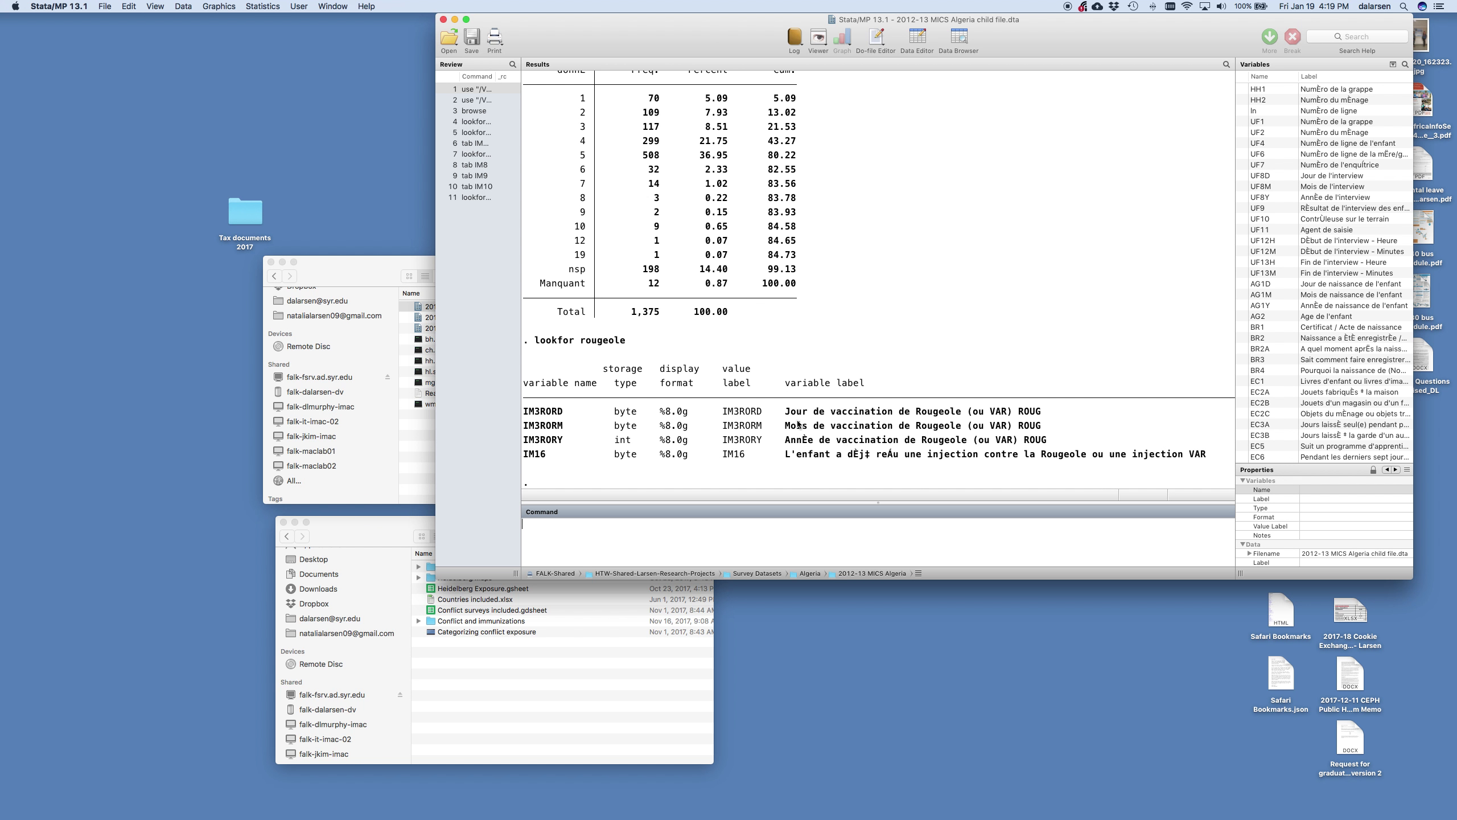
drag(785, 411, 949, 421)
drag(785, 430, 898, 440)
drag(534, 458, 1127, 456)
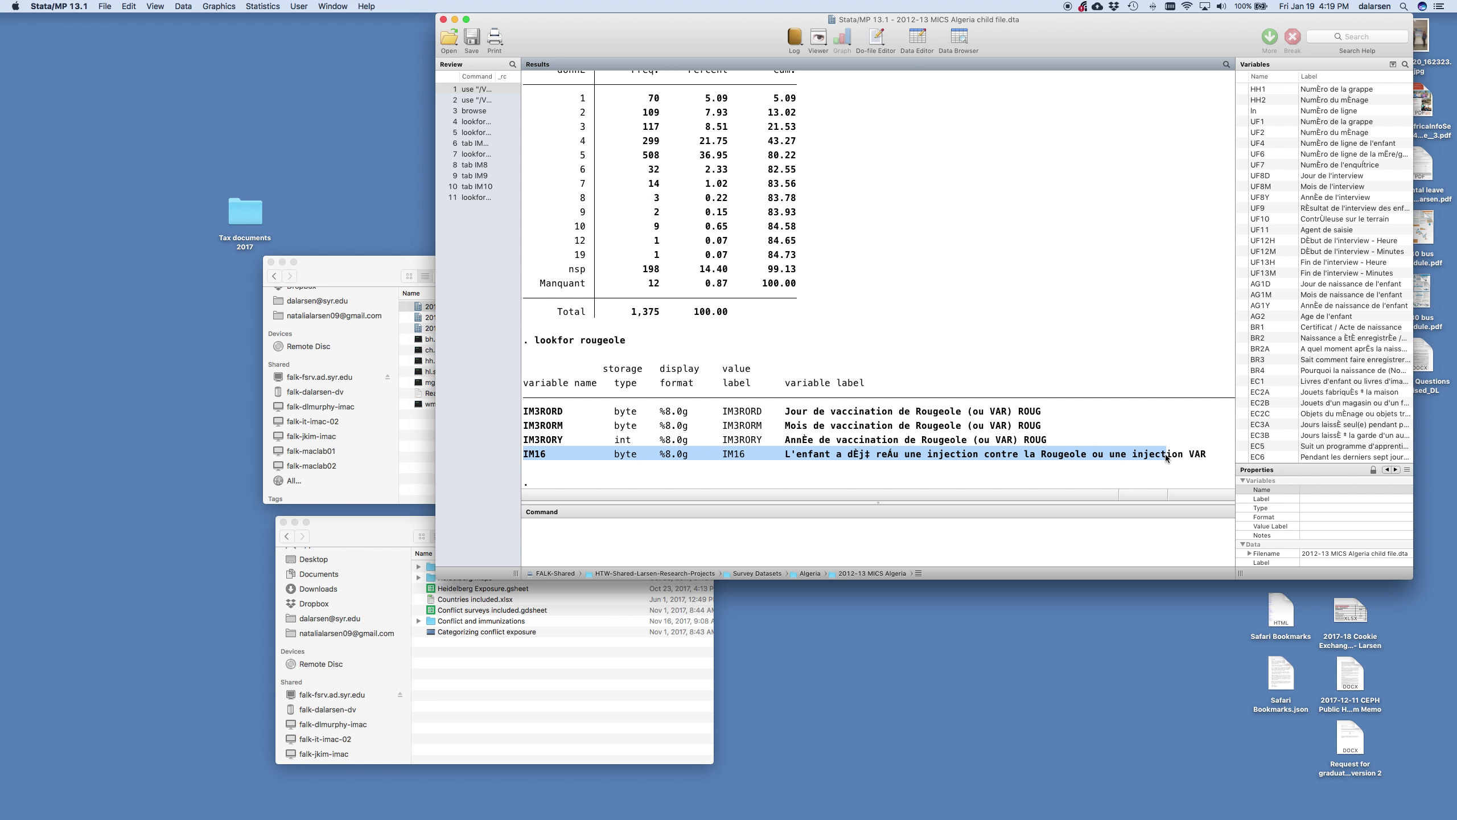
text(tab IM16)
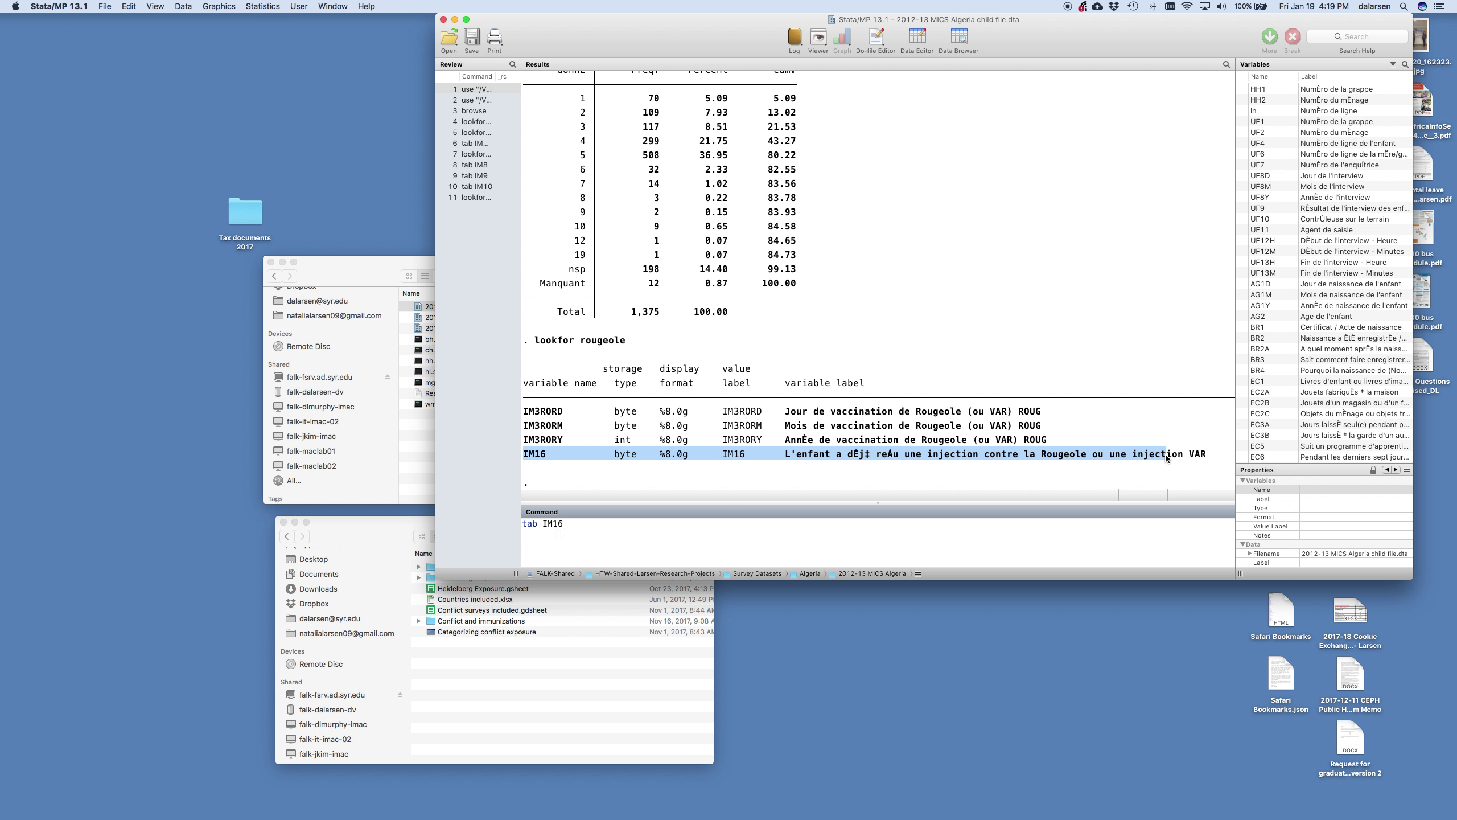
key(Return)
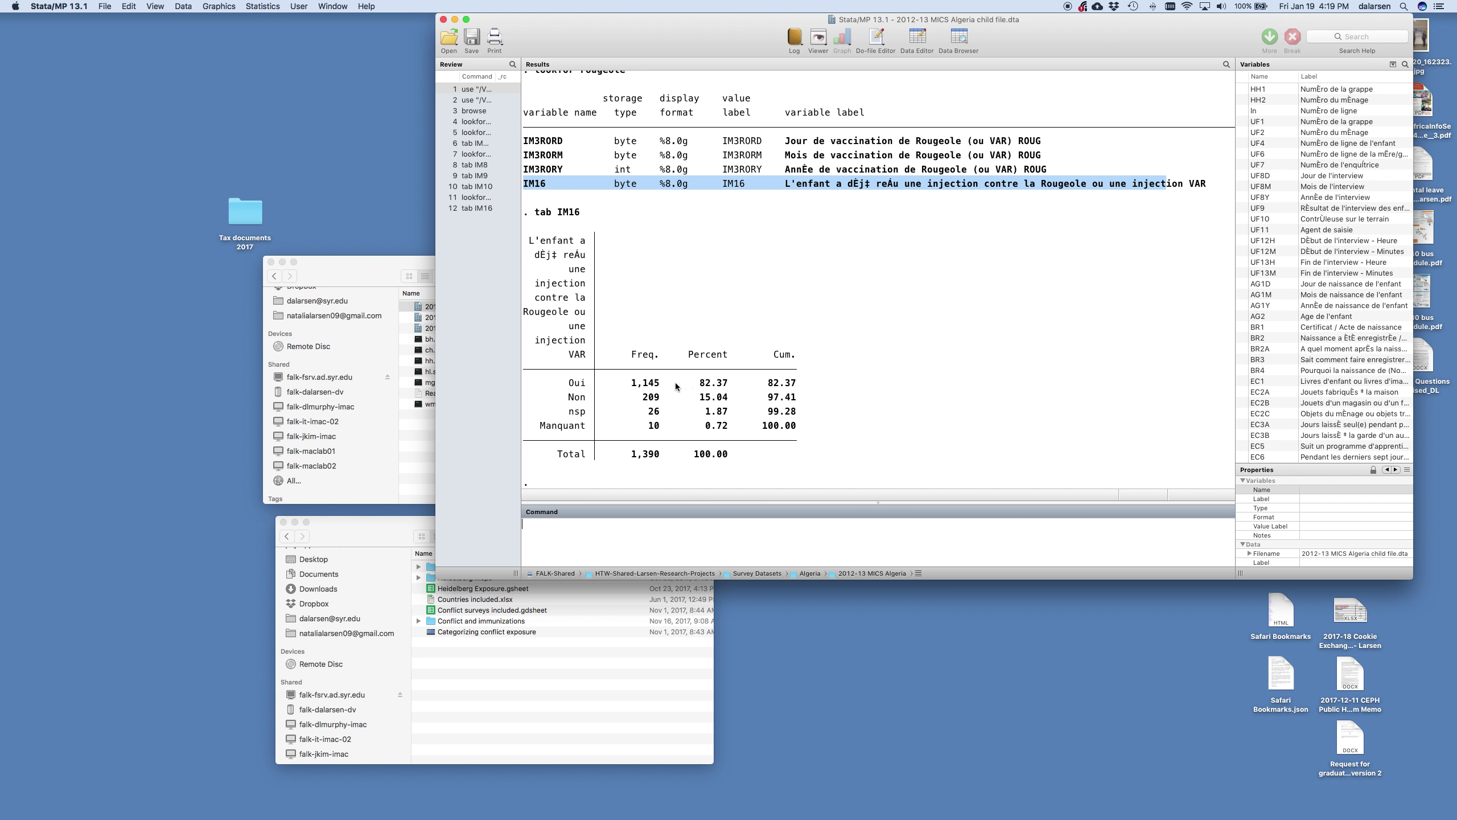
drag(541, 383, 814, 386)
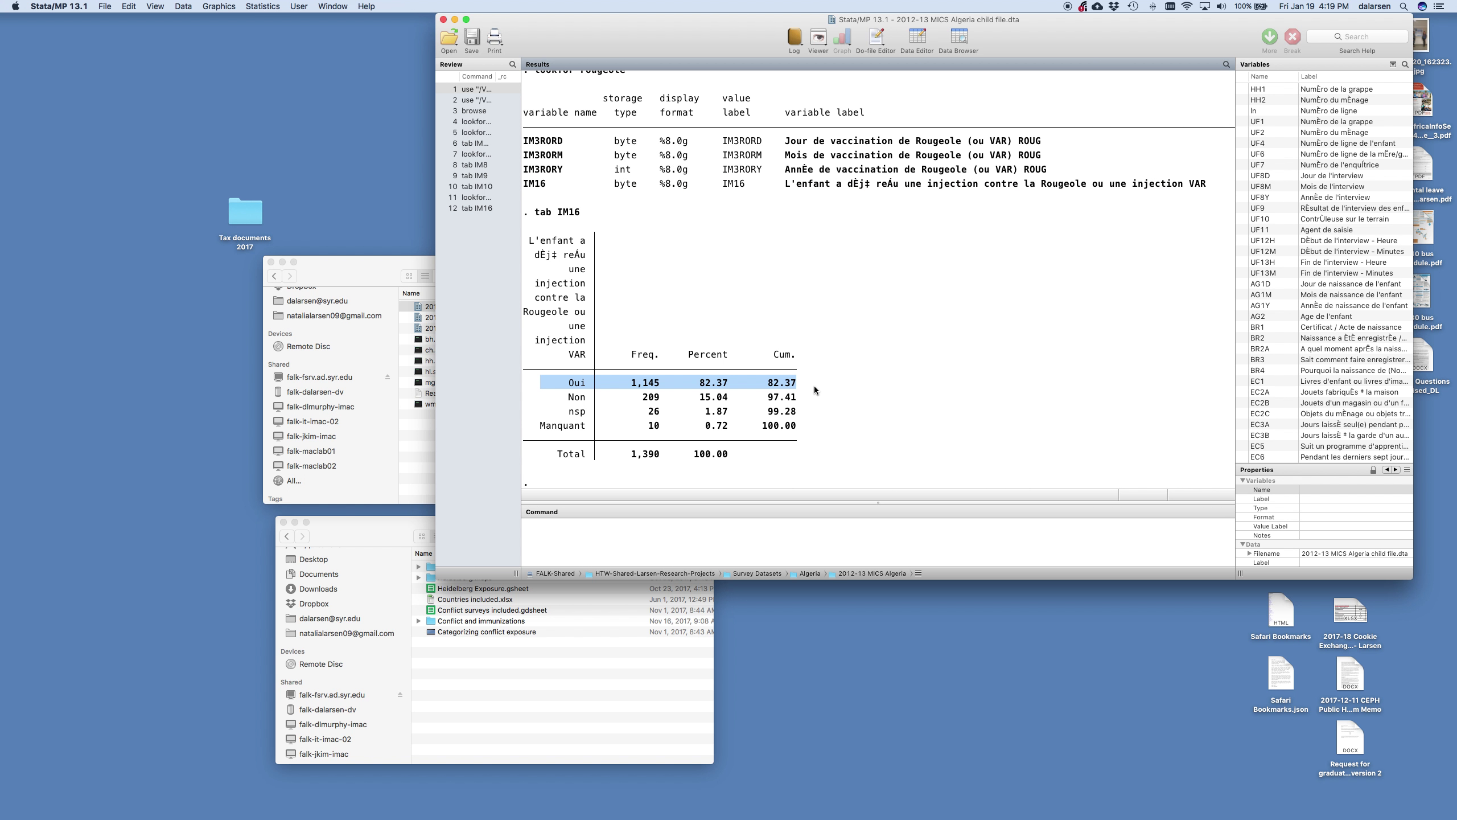
- Enter Y in Algeria's Measles cell K3 in the Conflict surveys included sheet
key(ctrl+Right)
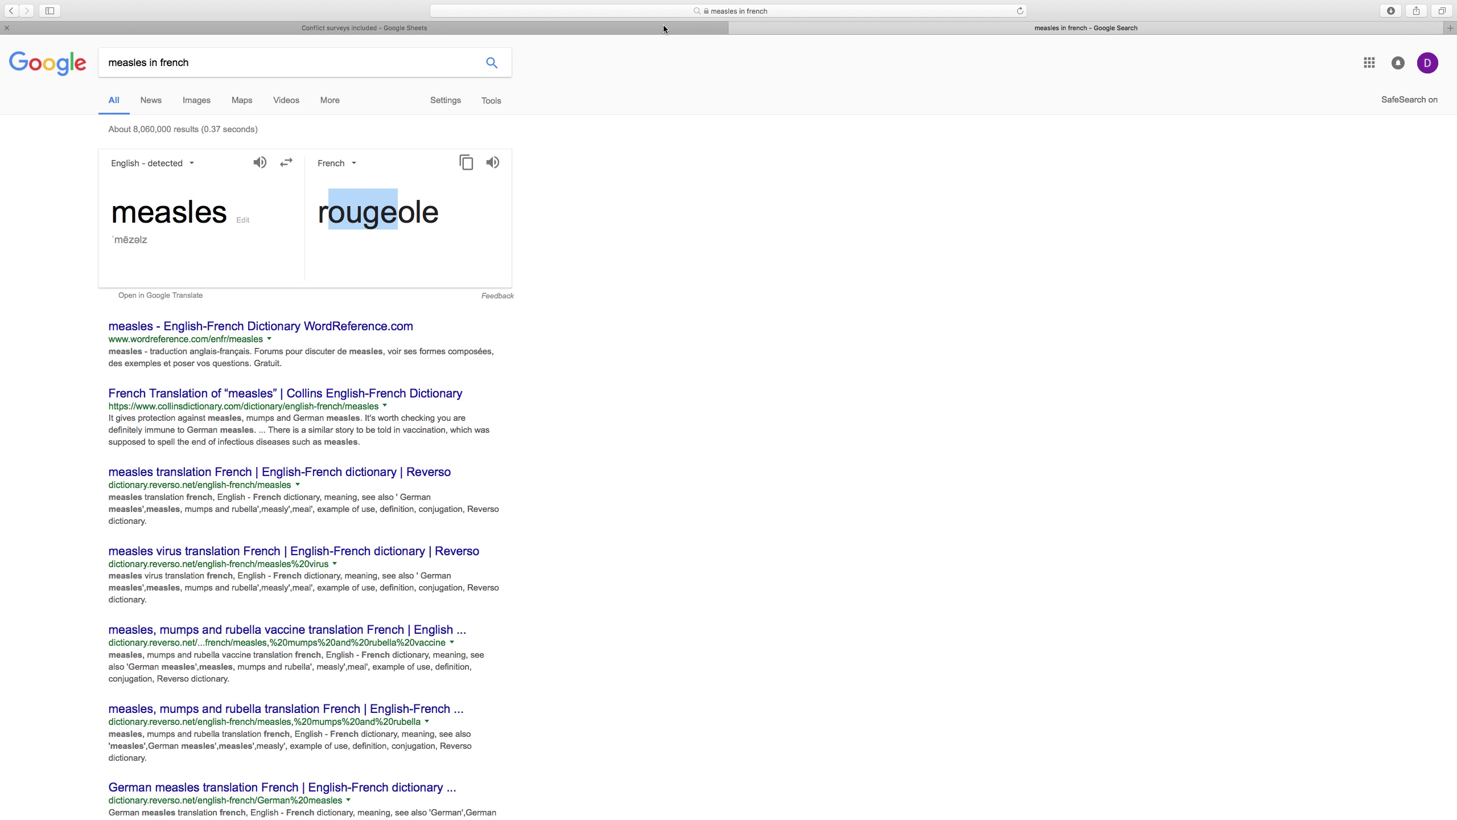
click(662, 25)
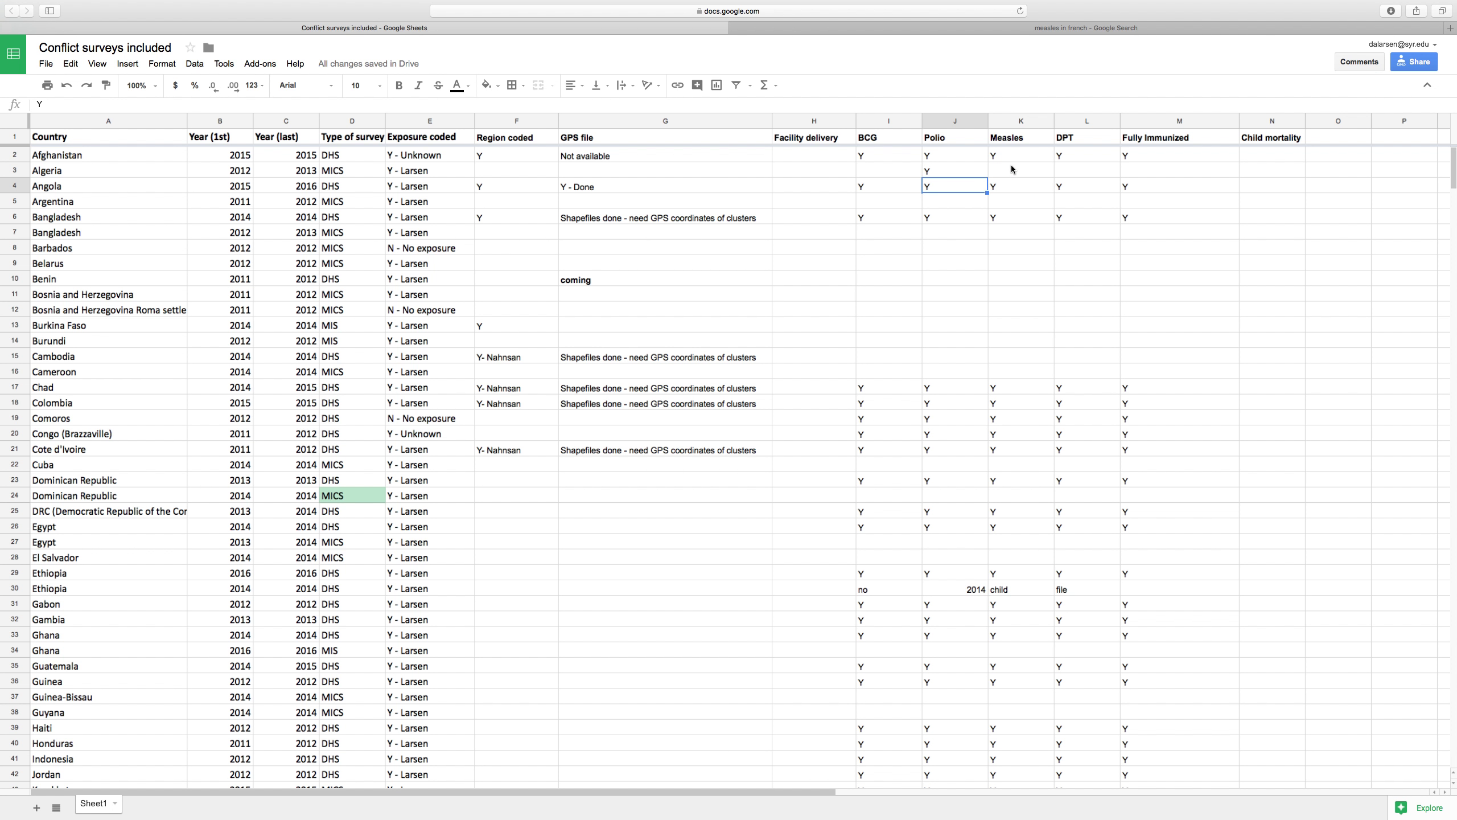
click(1012, 169)
text(Y)
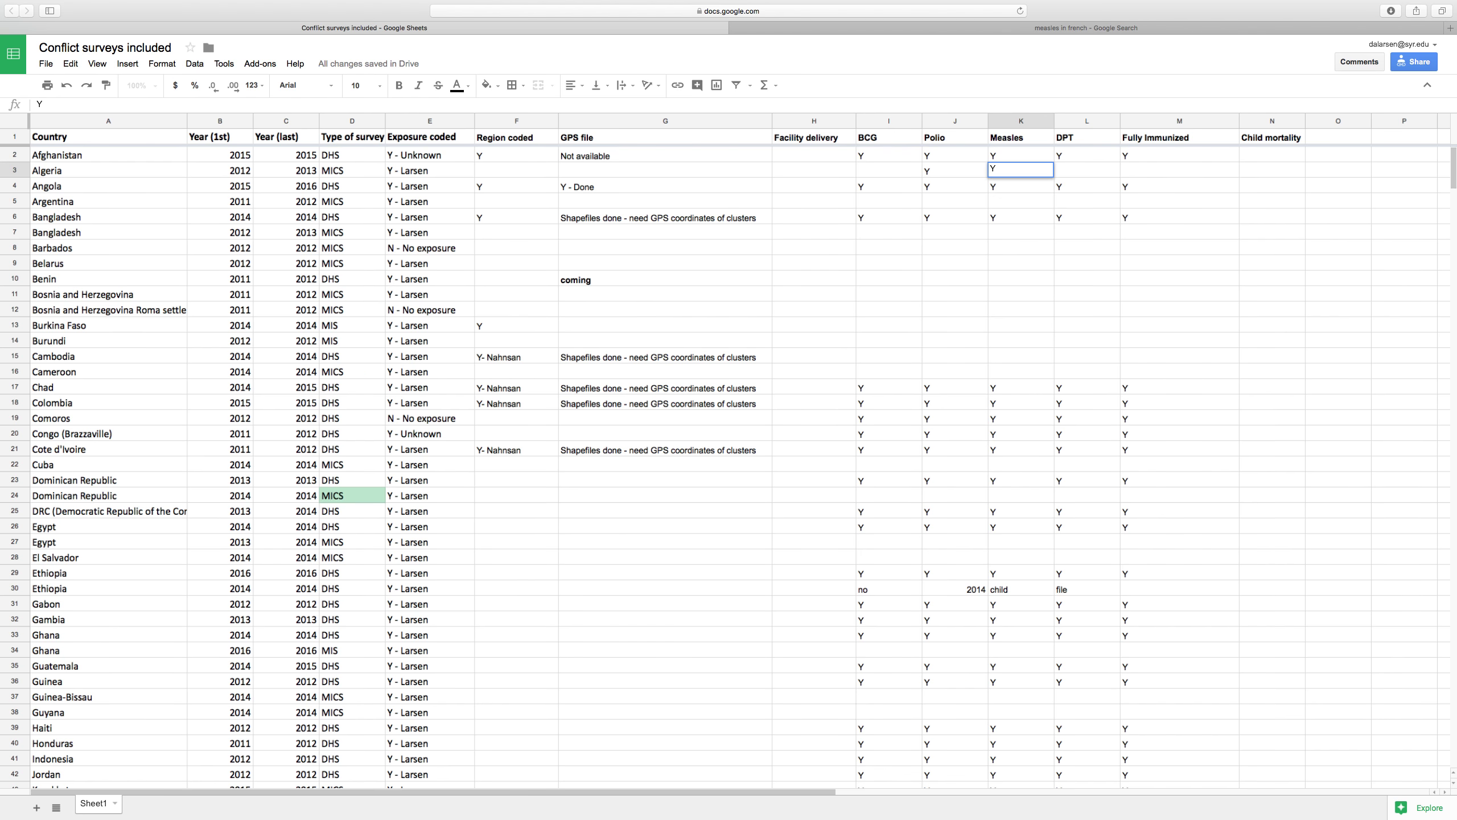
key(super+Tab)
- Search the dataset with lookfor dpt and lookfor dtp
text(l)
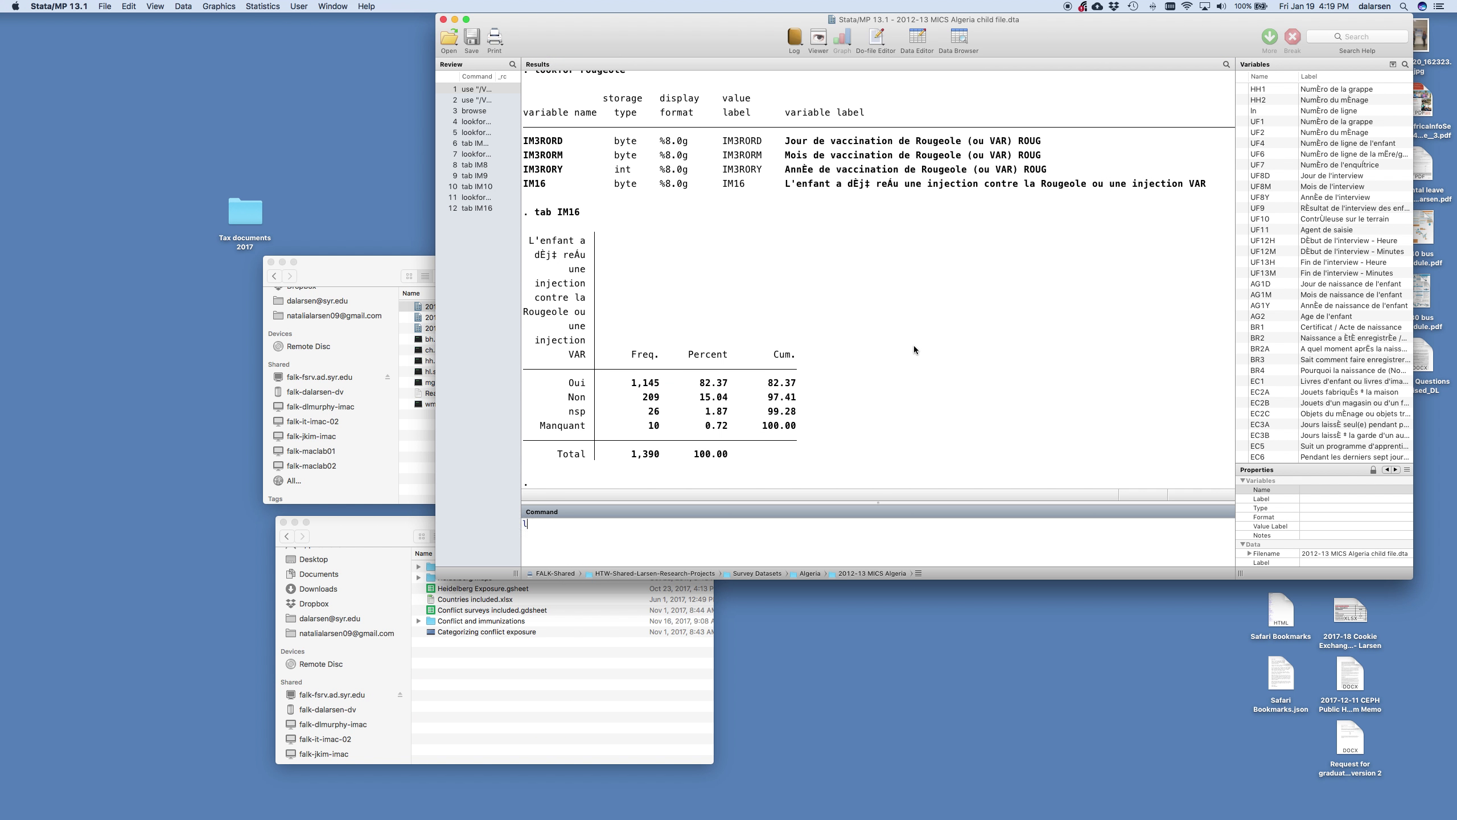
text(ookfor dpt)
key(Return)
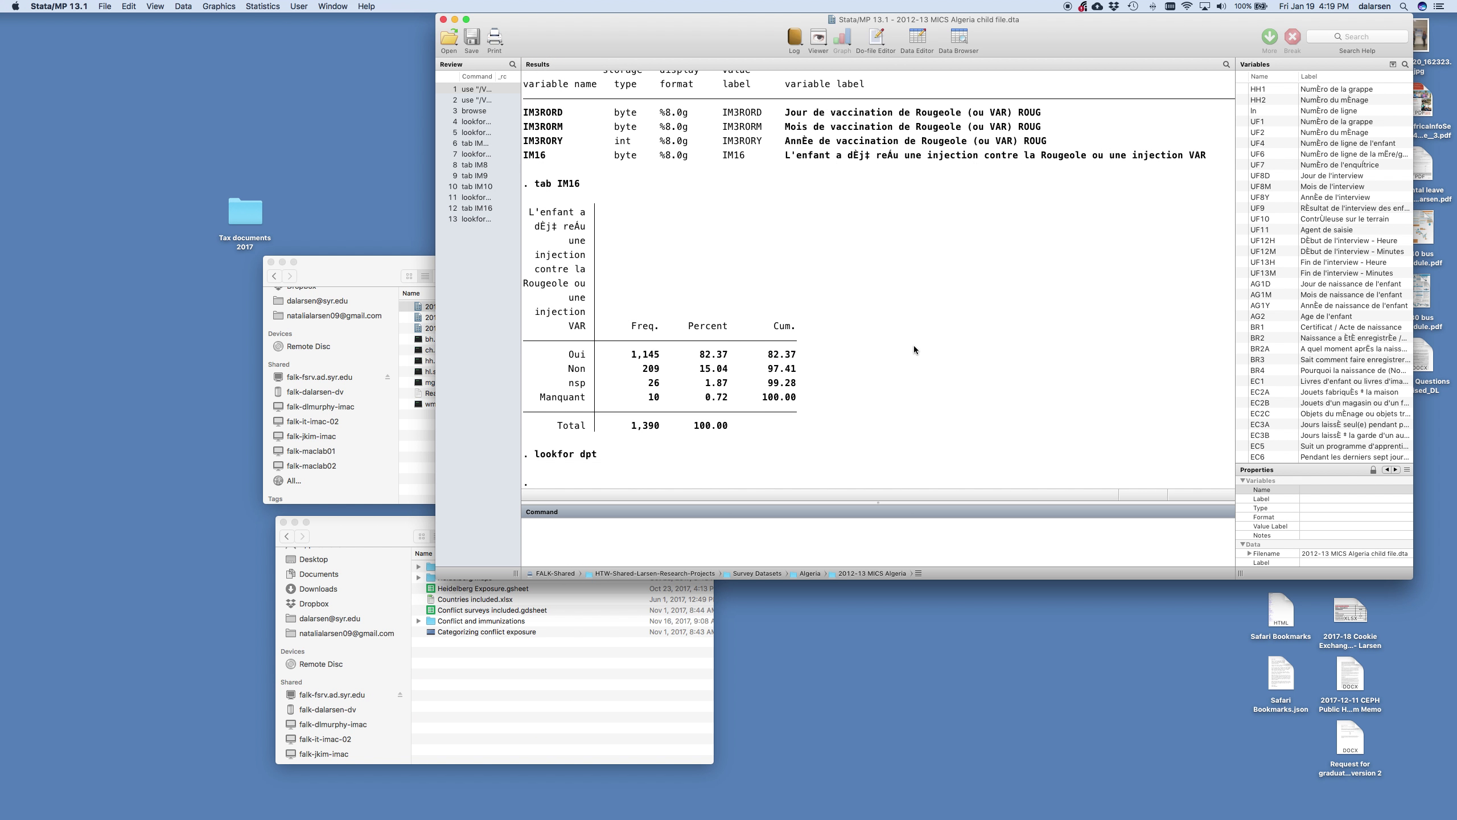
text(lookfor dtp)
key(Return)
key(ctrl+Right)
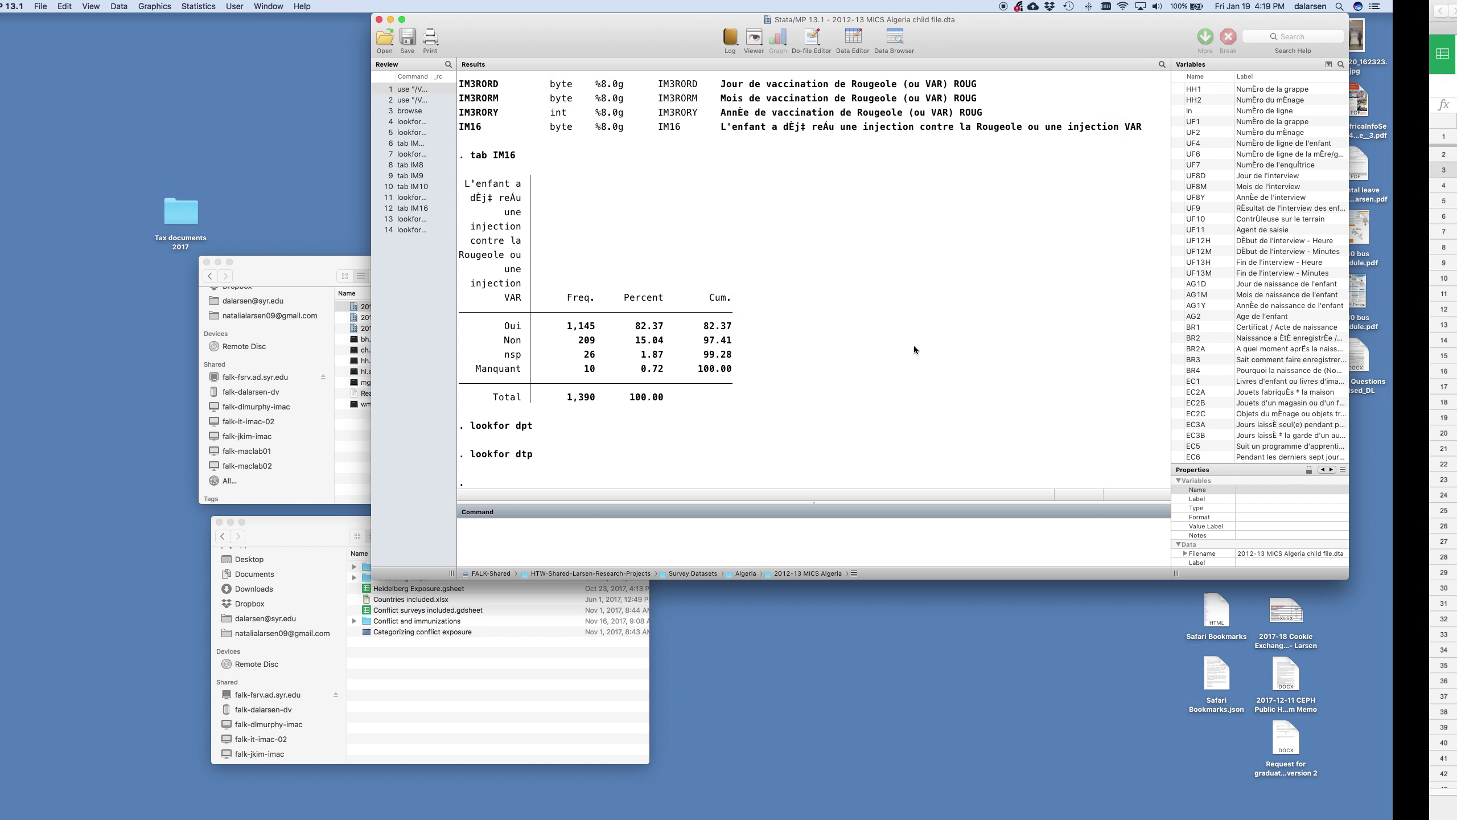
scroll(801, 285, up, 3)
- Run lookfor vaccination and review IM1, IM2, BCG, VPO 0 and HBV1 date variables
text(lookfo)
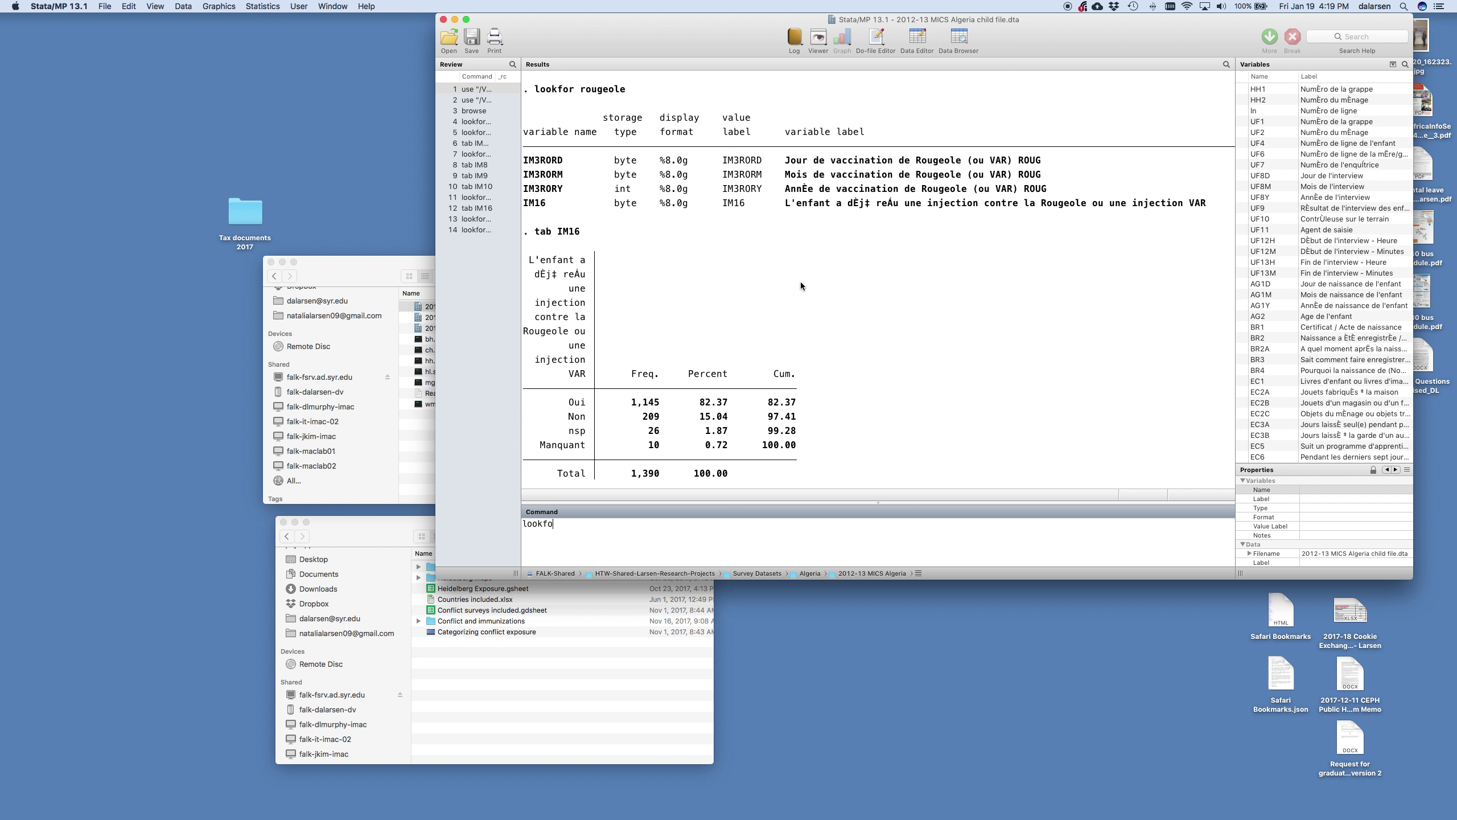
text(r vaccination)
key(Return)
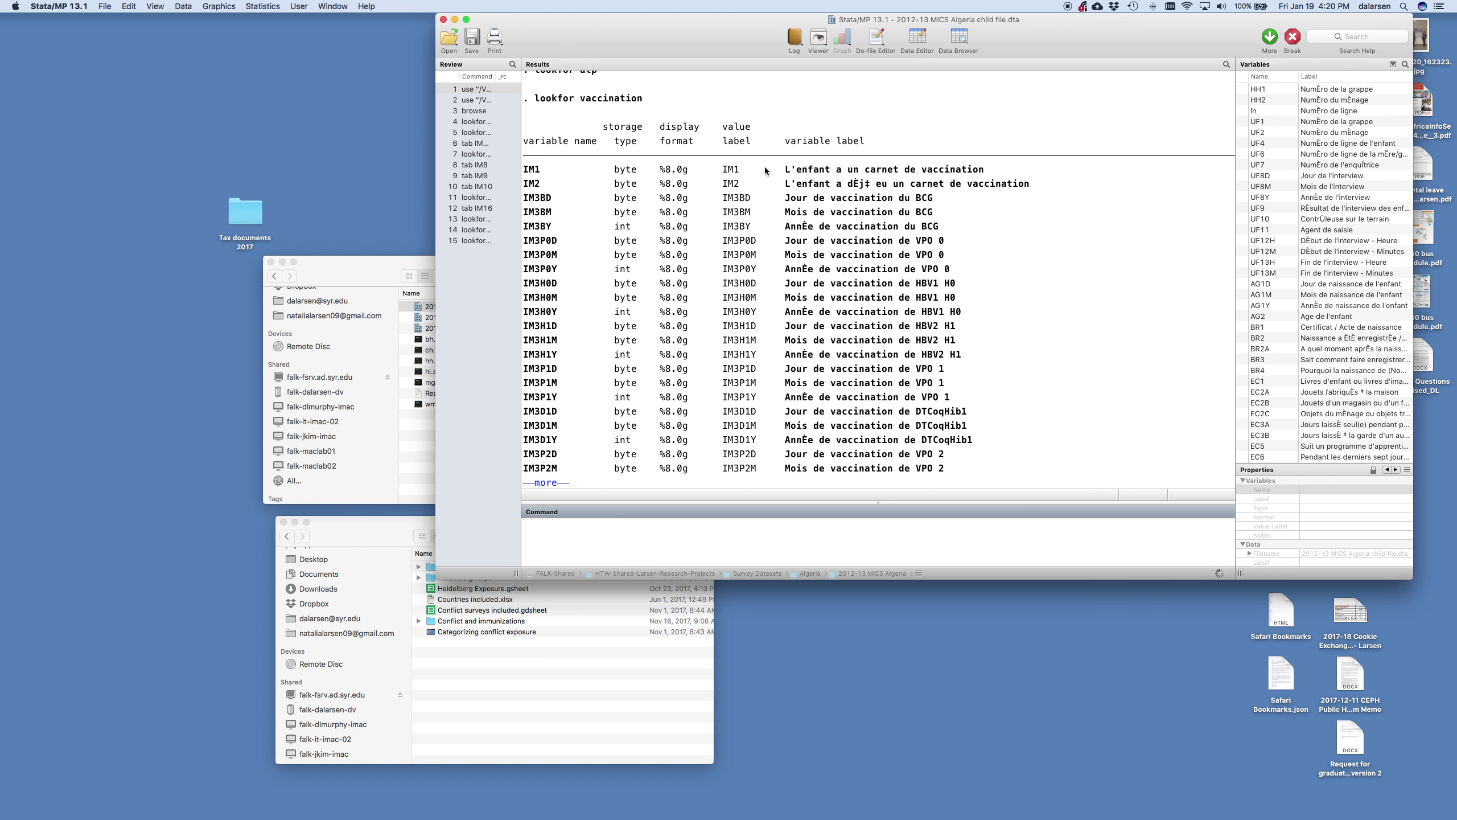
drag(866, 173, 967, 172)
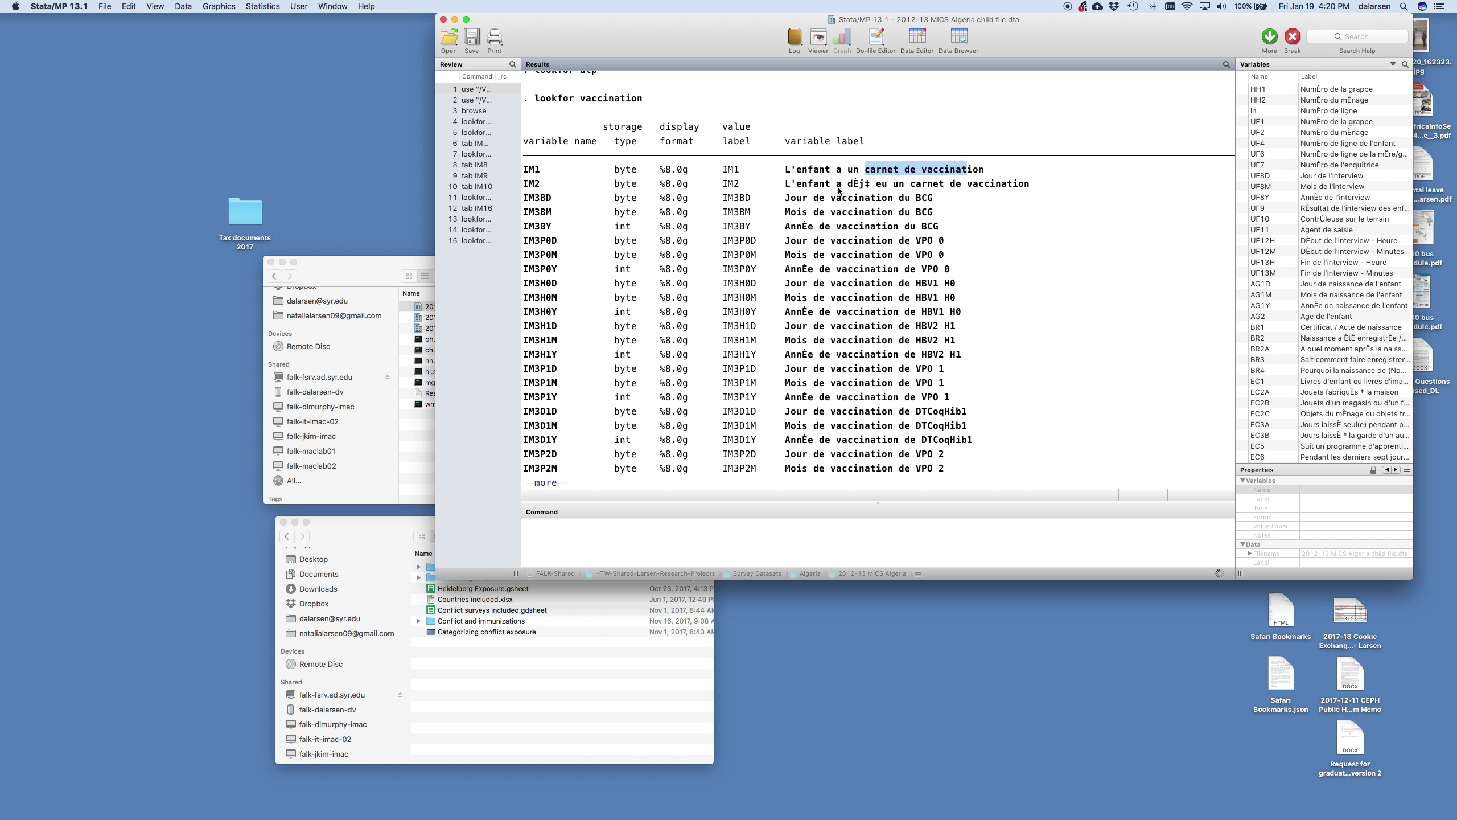
click(806, 186)
drag(780, 184, 1048, 185)
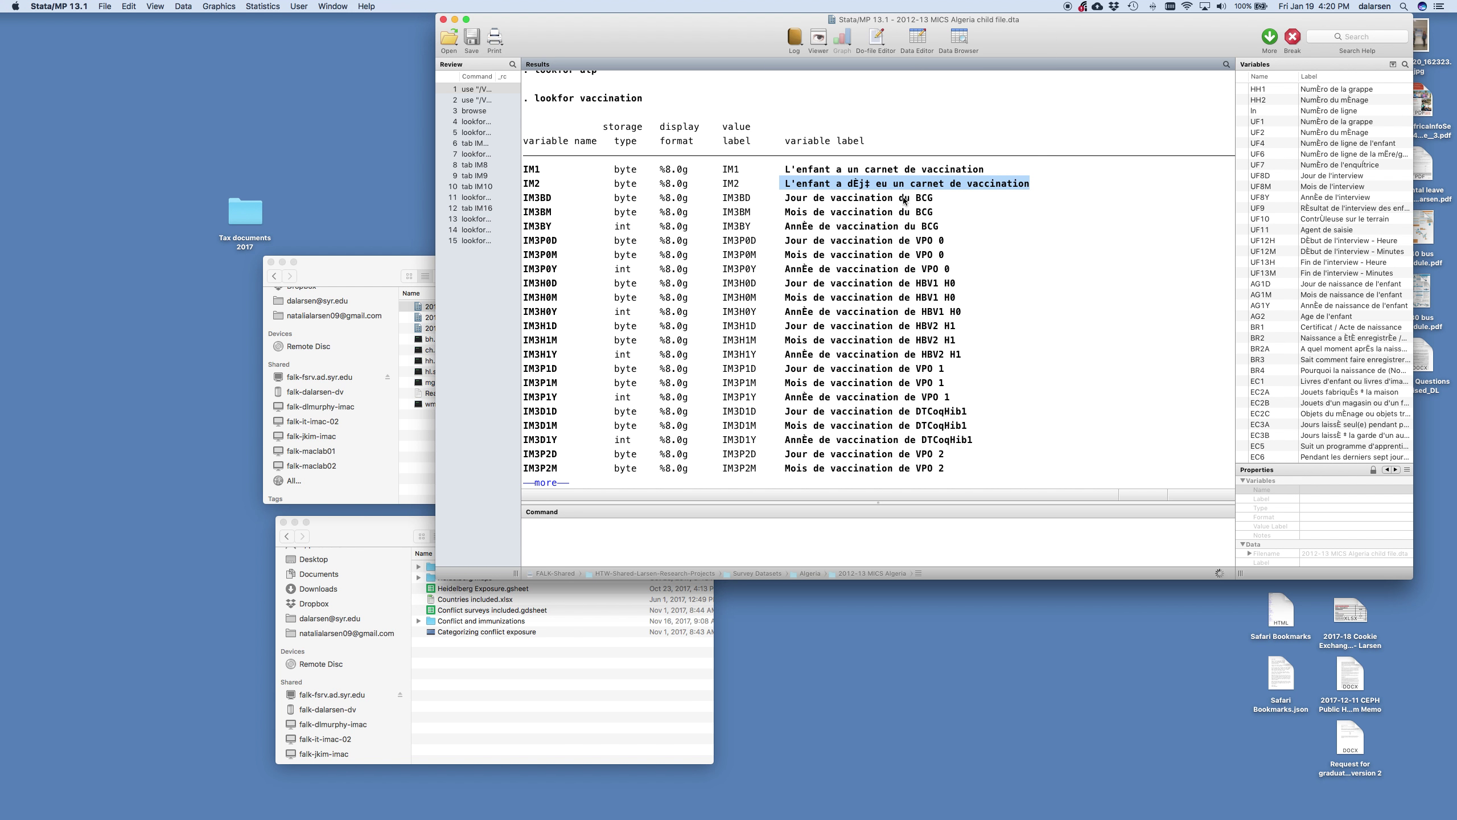
drag(917, 201, 934, 231)
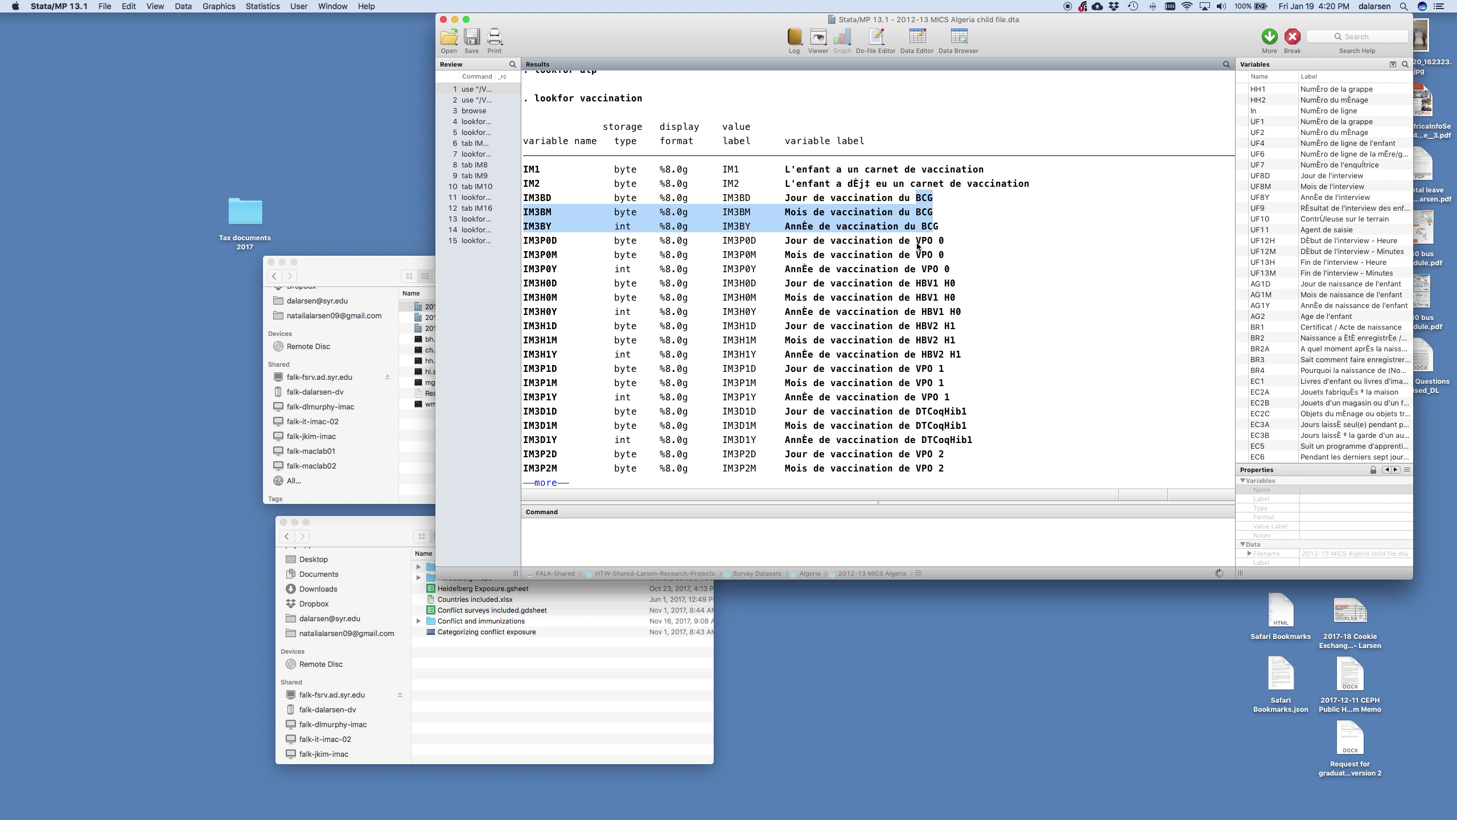
drag(785, 240, 963, 264)
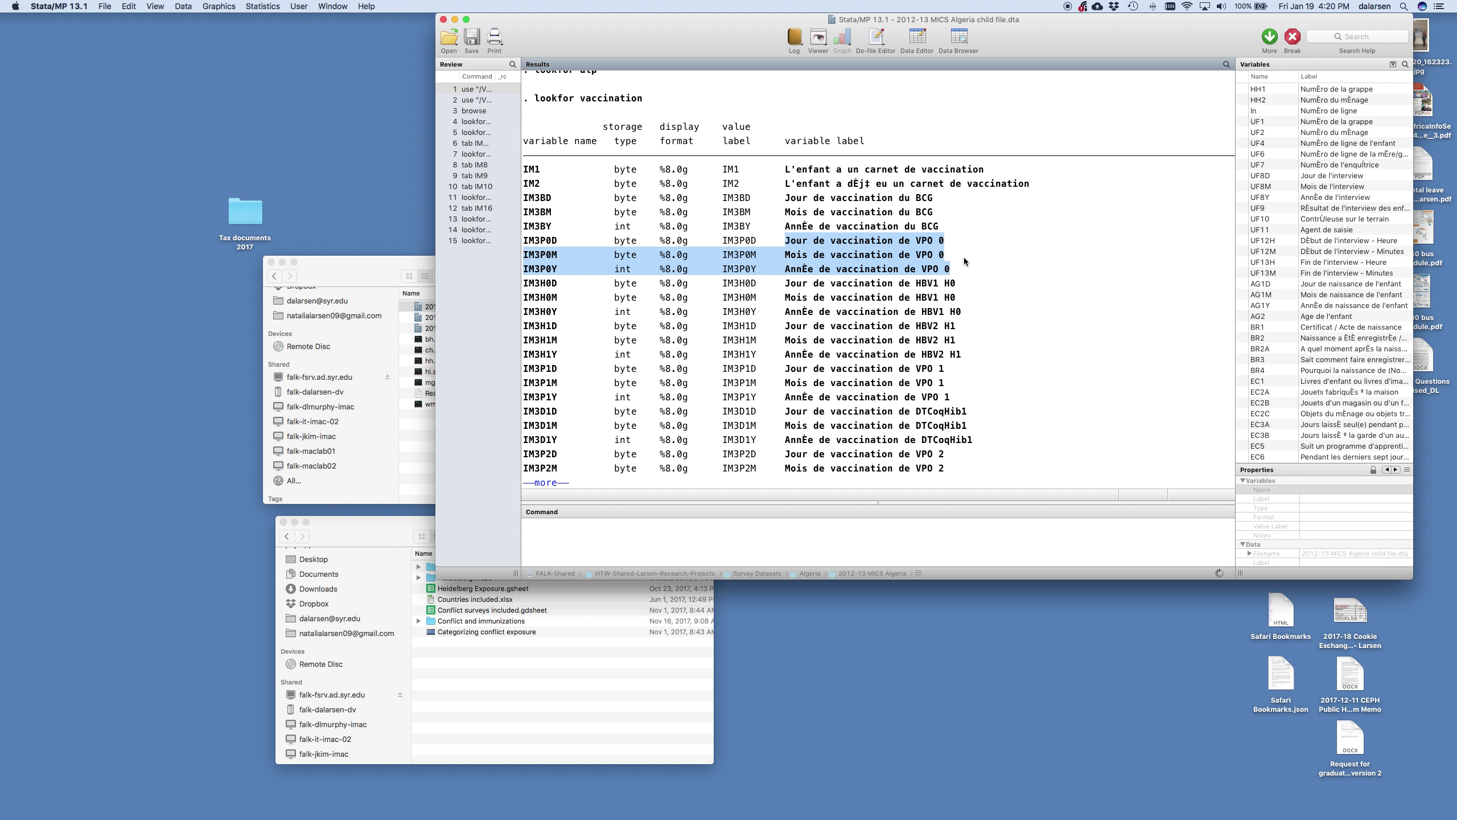
drag(780, 283, 990, 365)
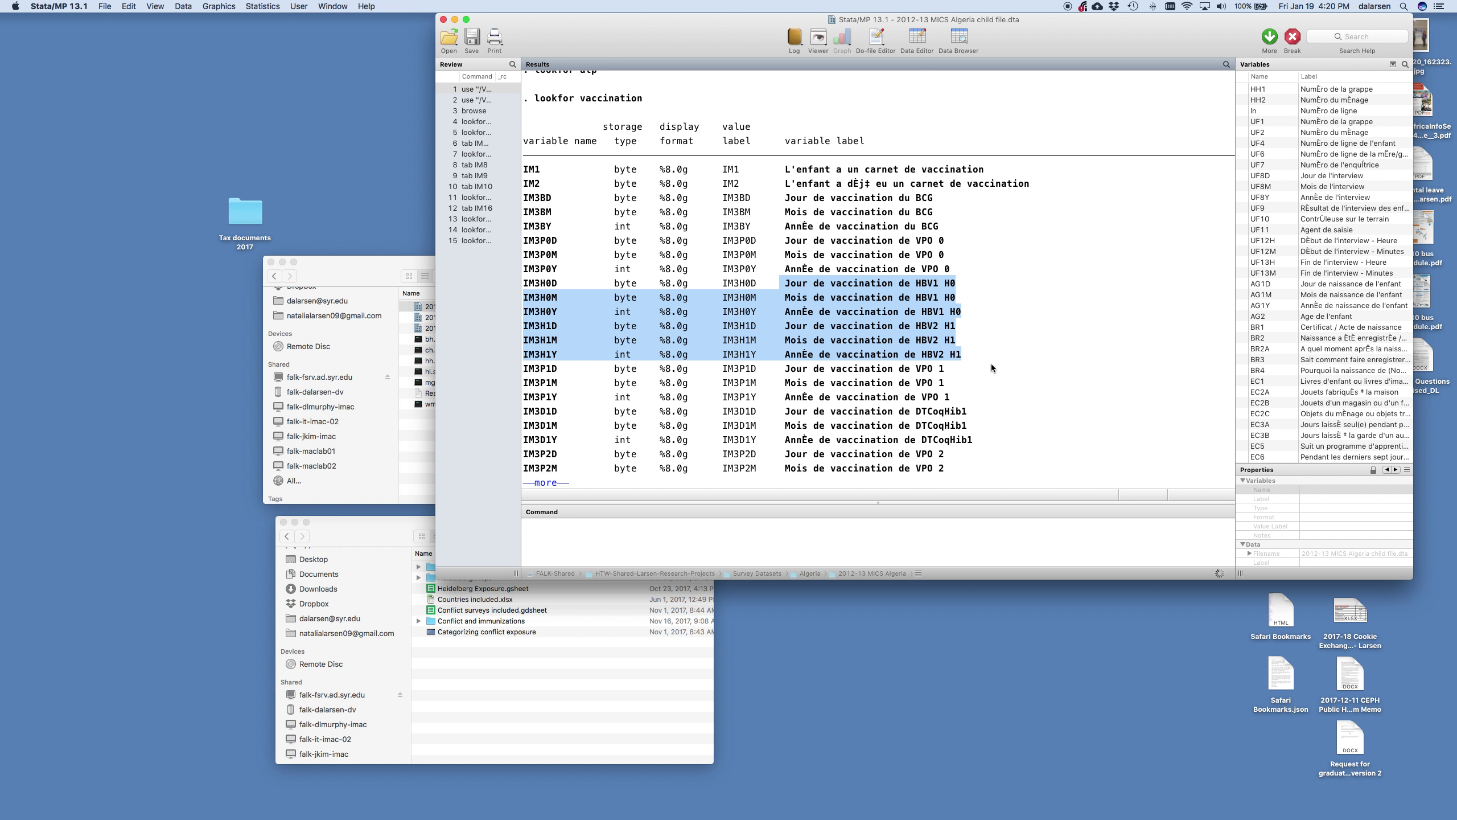
click(989, 364)
- Page through the remaining DTCoqHib2, HBV3 and VPO 3 lines, then start typing tab IM3HD
key(space)
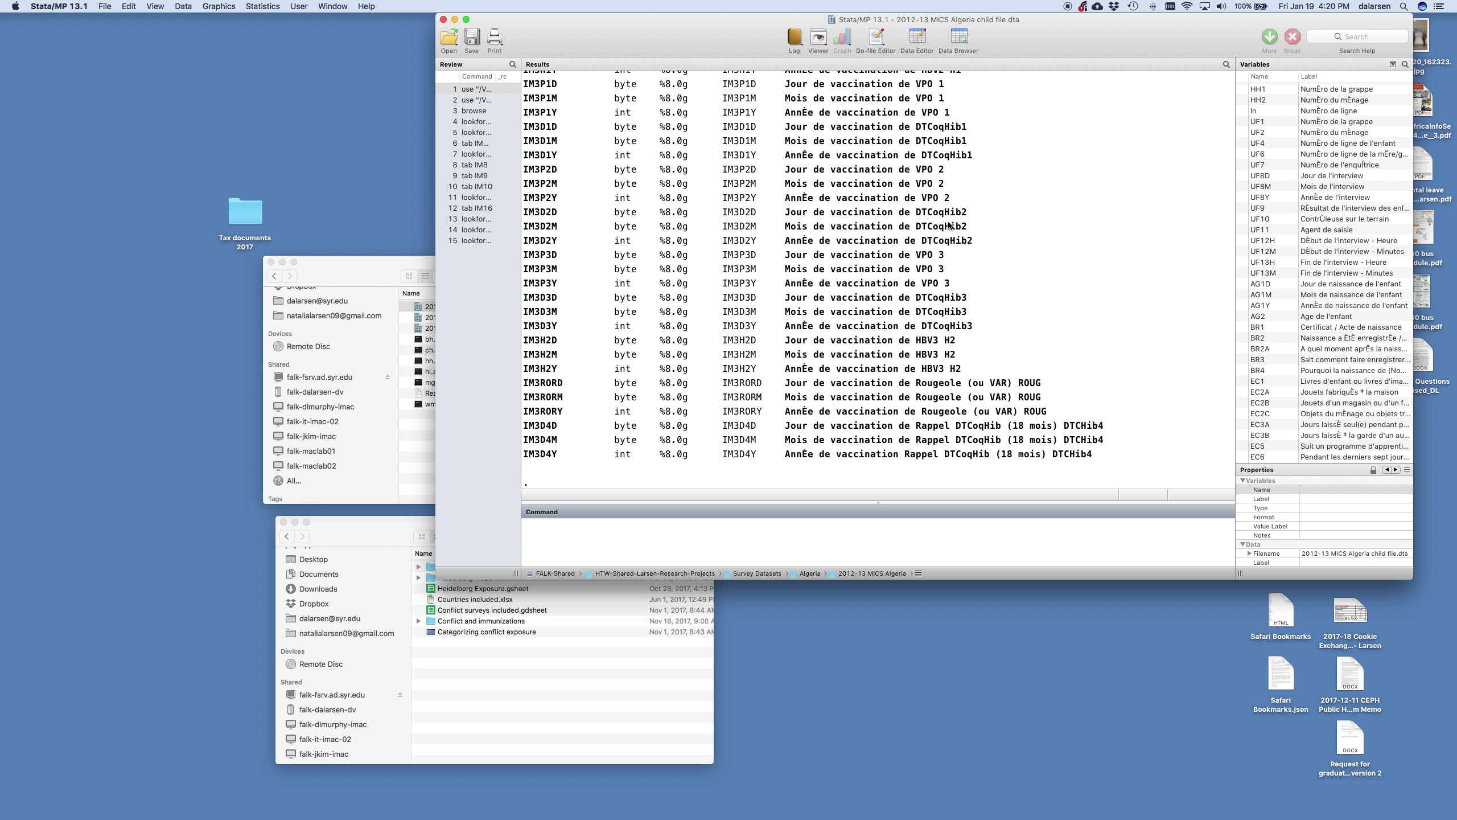
drag(915, 212, 988, 244)
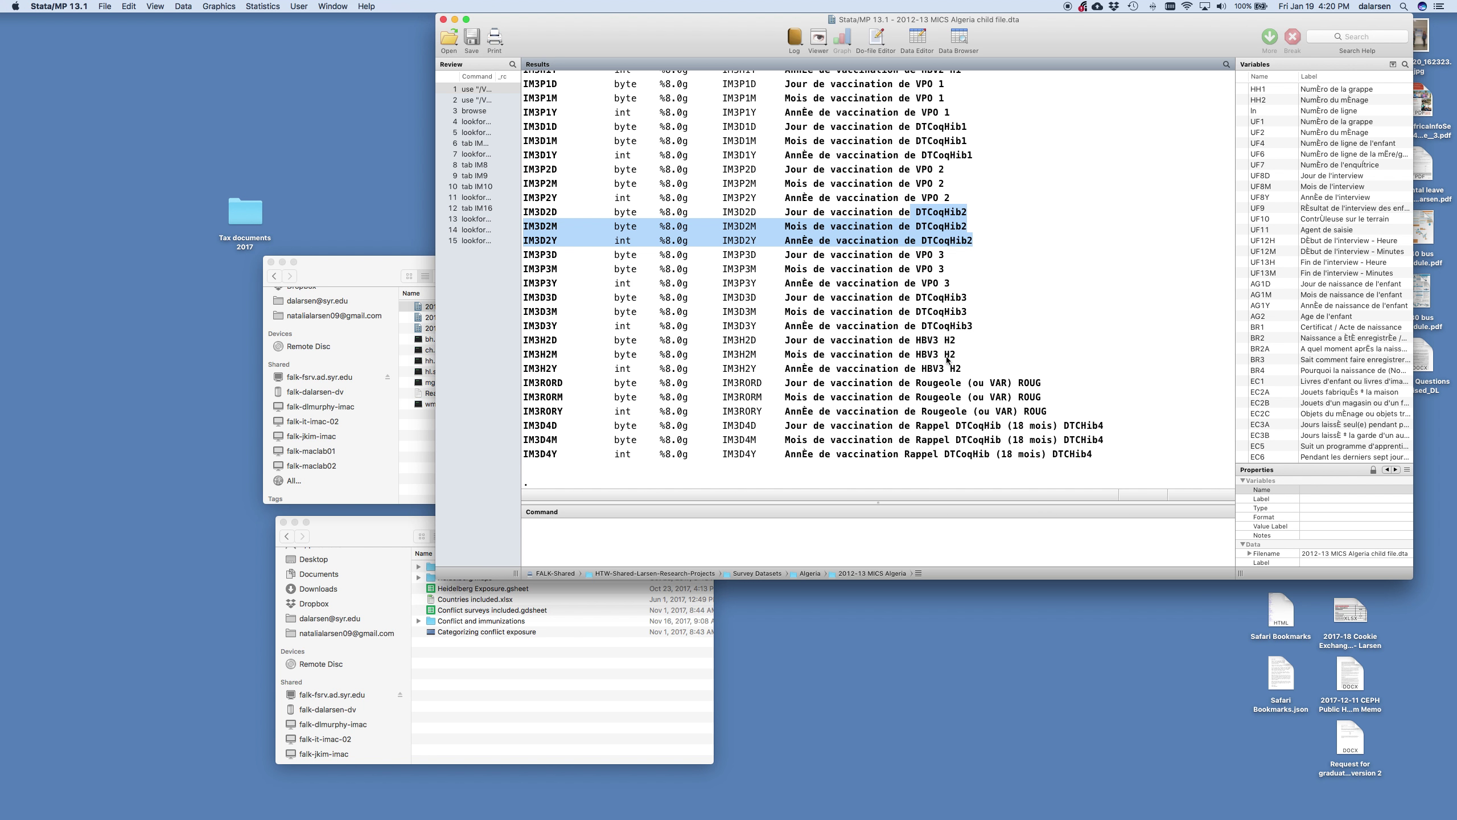
drag(963, 371, 910, 345)
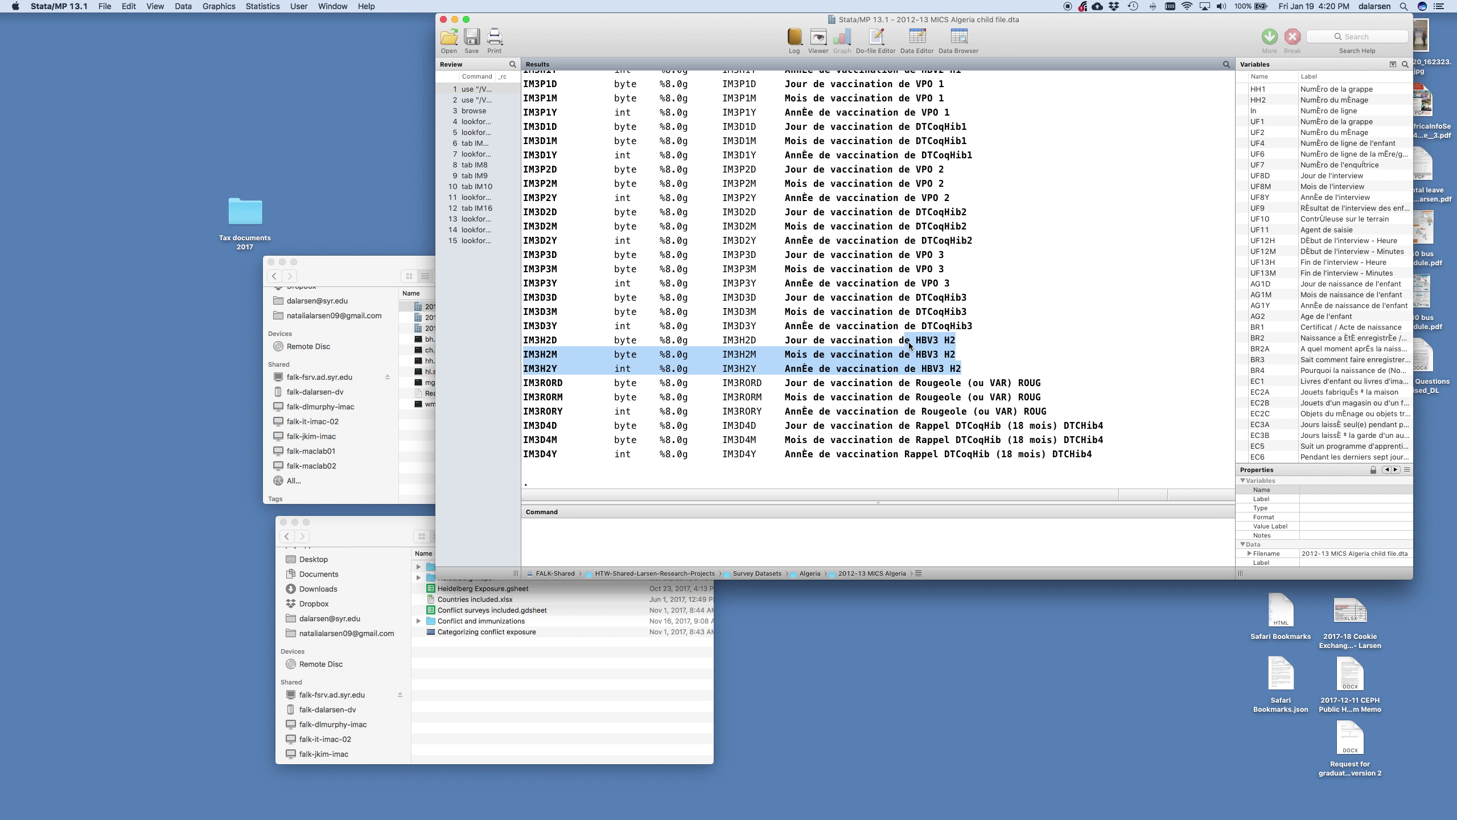
drag(953, 282, 530, 260)
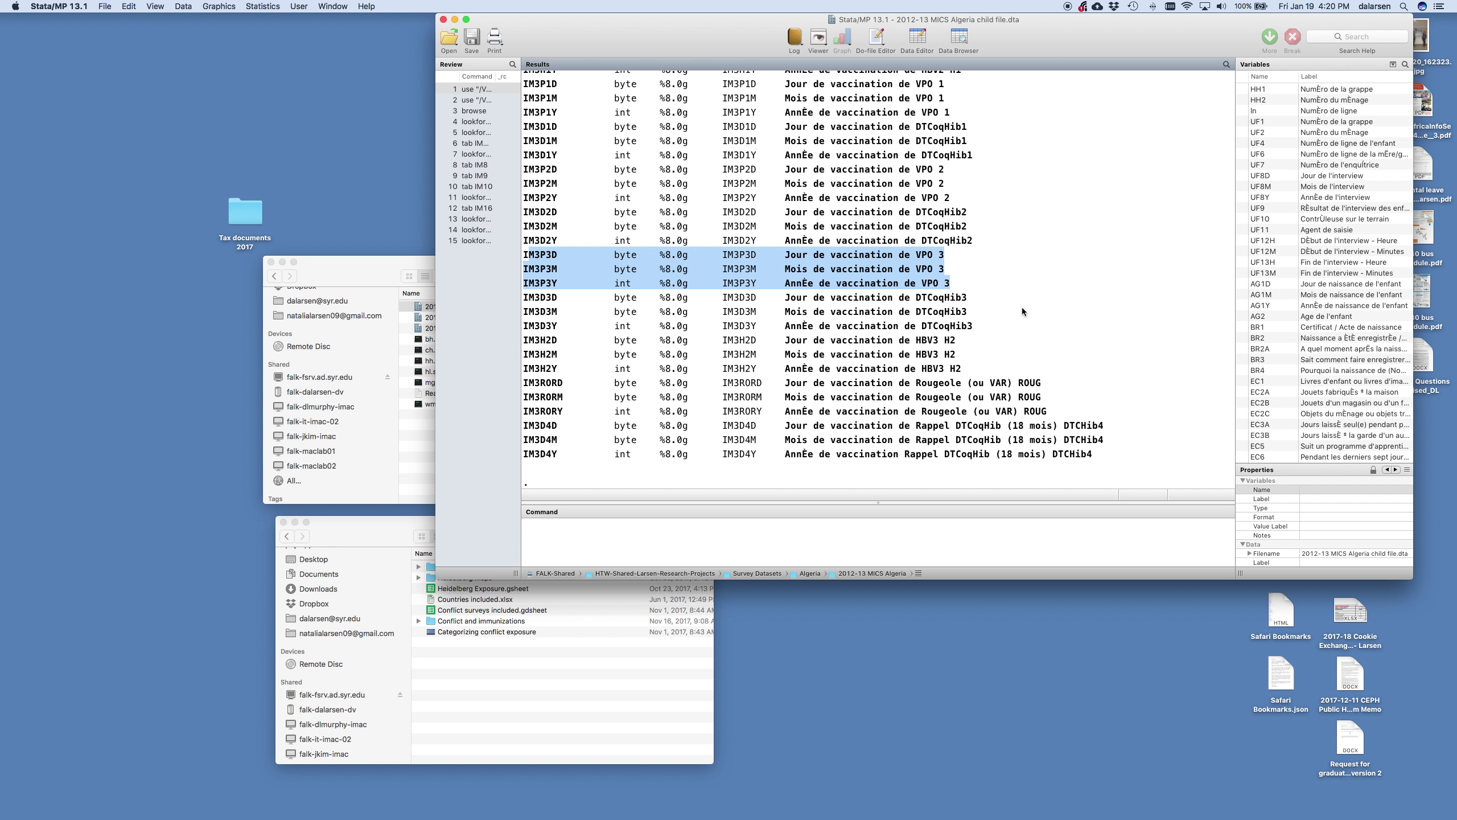
scroll(1022, 308, up, 5)
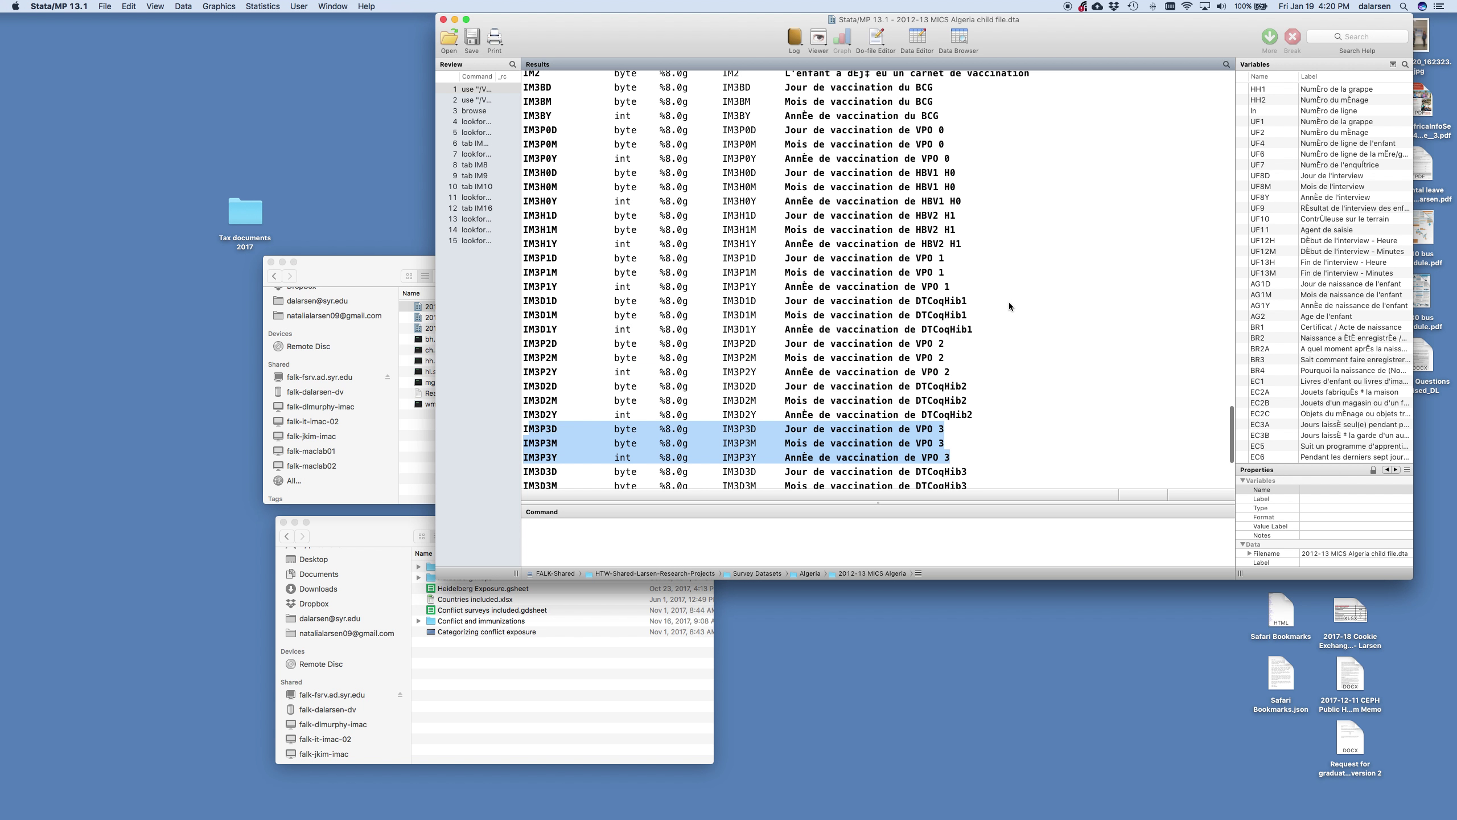
click(955, 165)
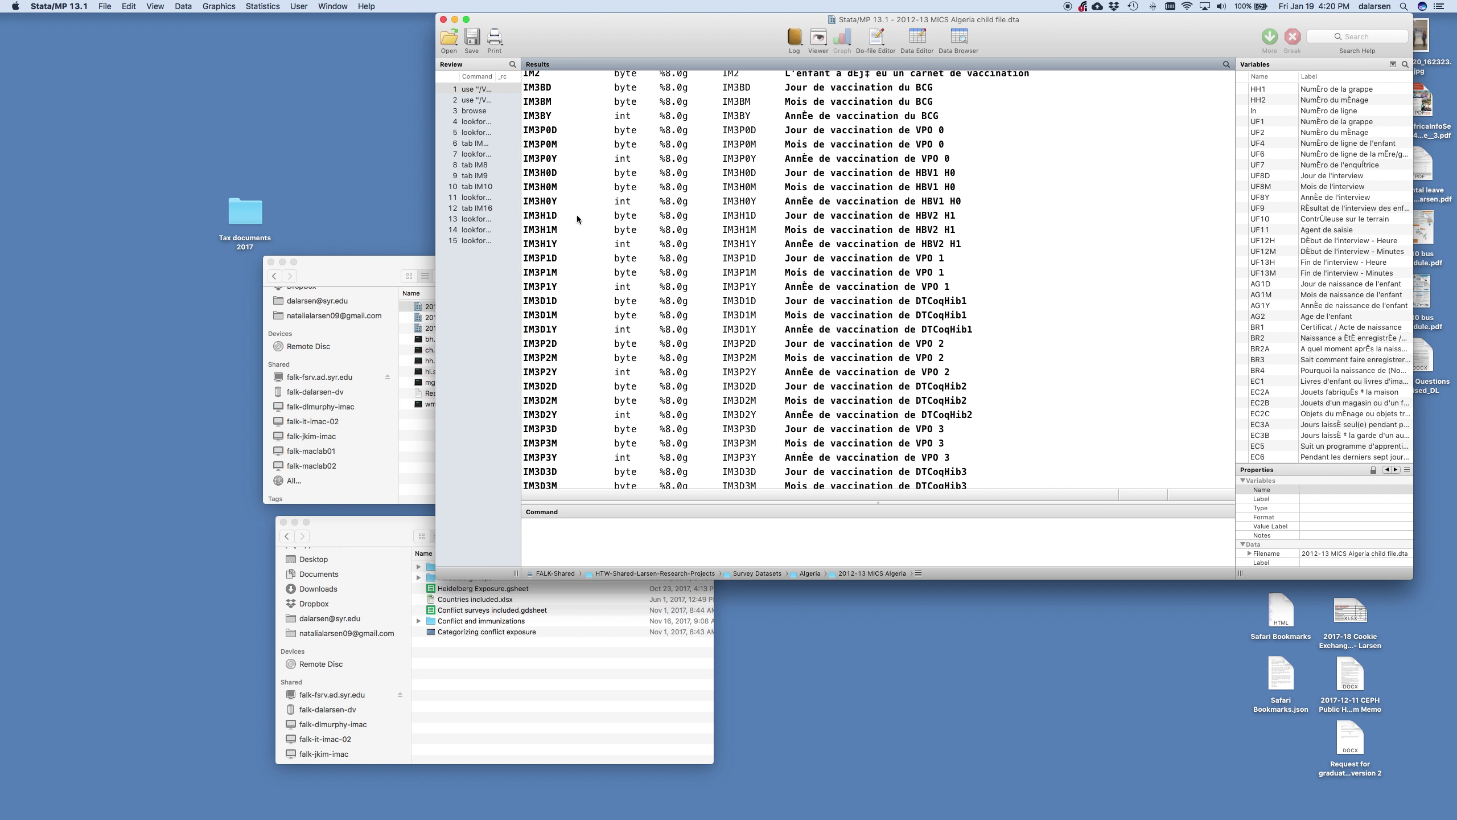
text(tab )
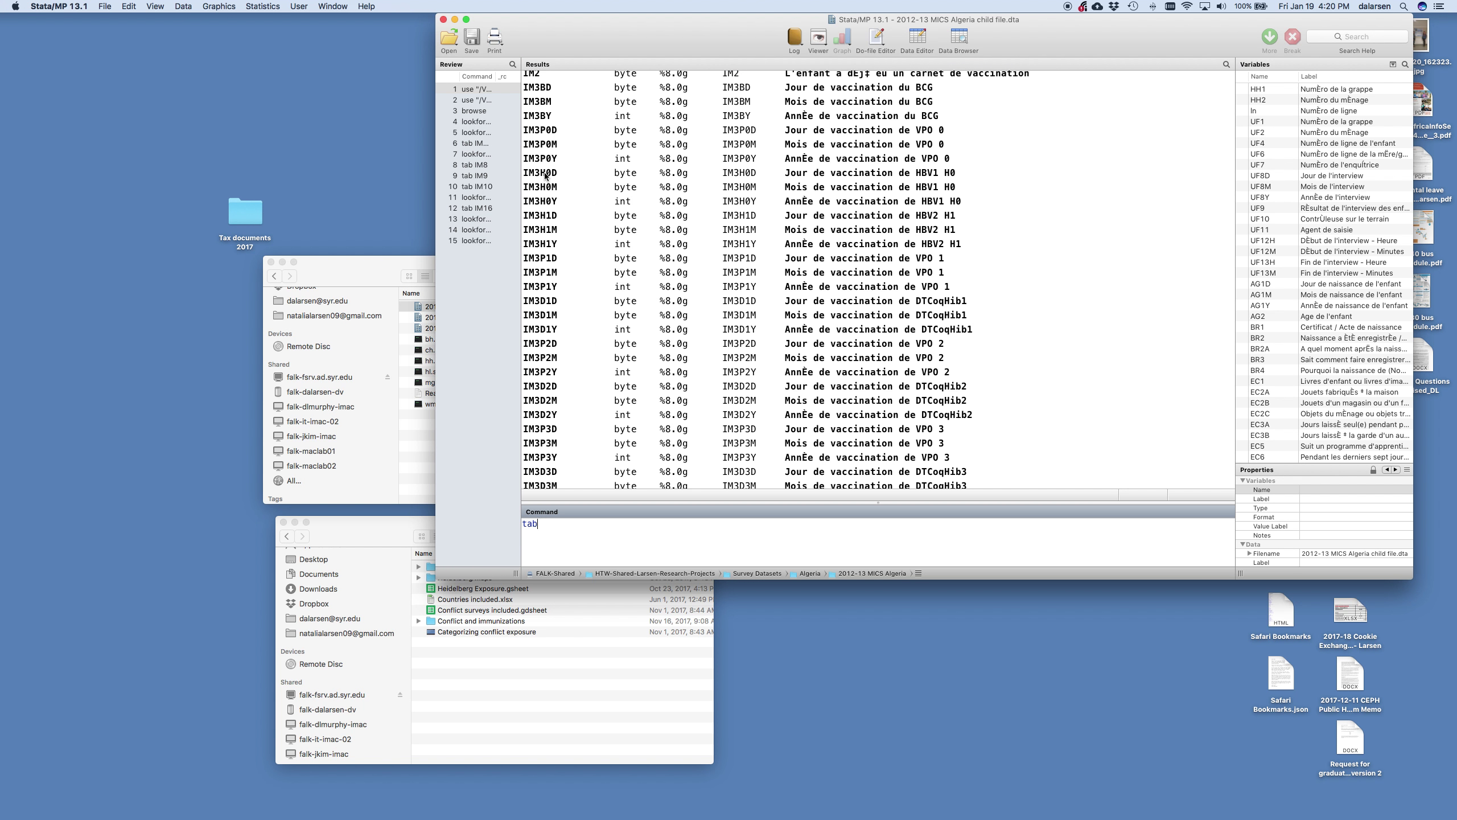
text(IM3H)
text(D)
key(super+Tab)
- Search Google for 'dtp vaccine in french'
click(1127, 25)
key(super+l)
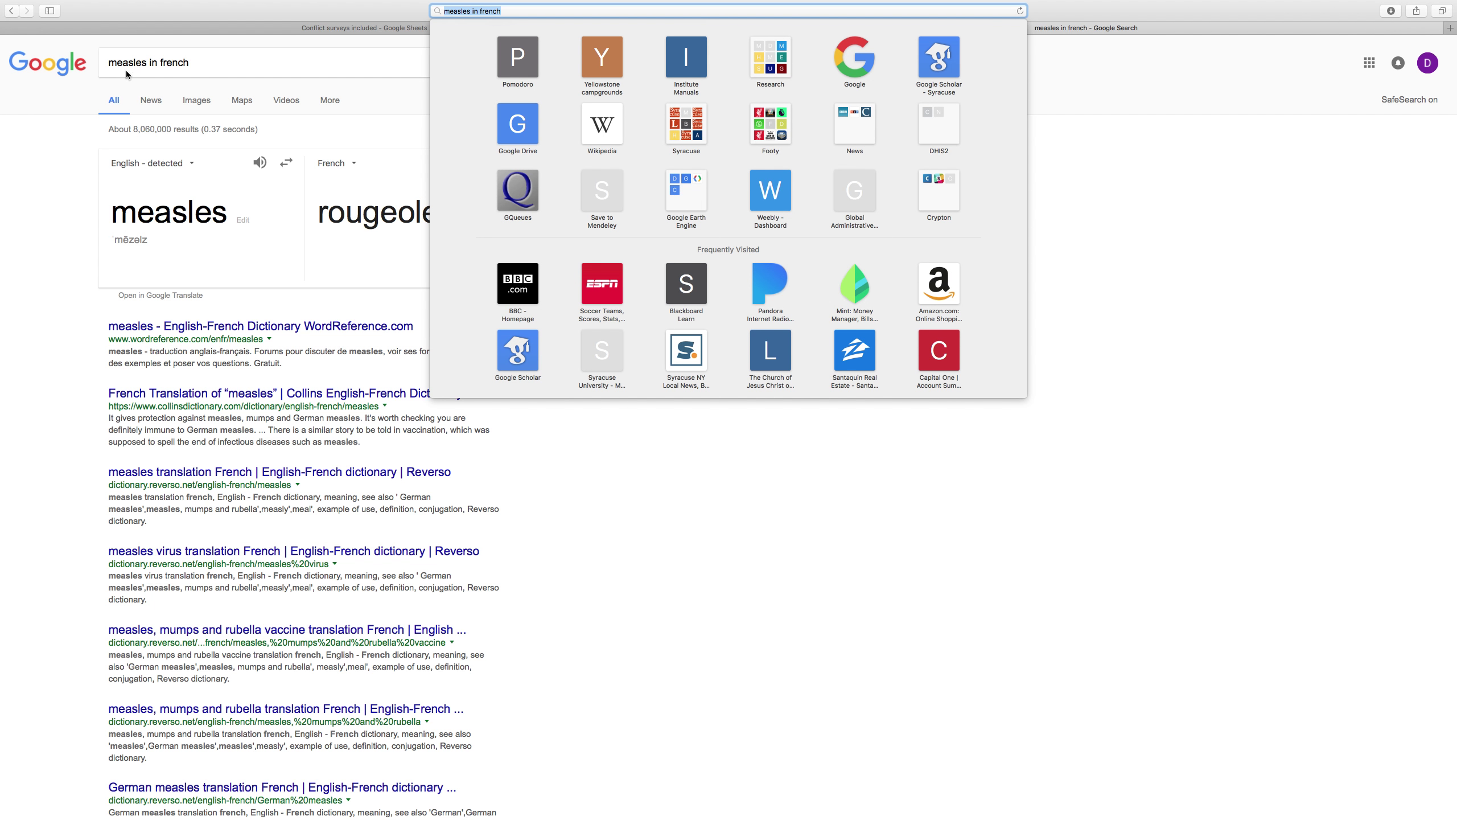
click(126, 71)
double_click(125, 71)
text(dp)
key(BackSpace)
text(tp vaccine)
key(Return)
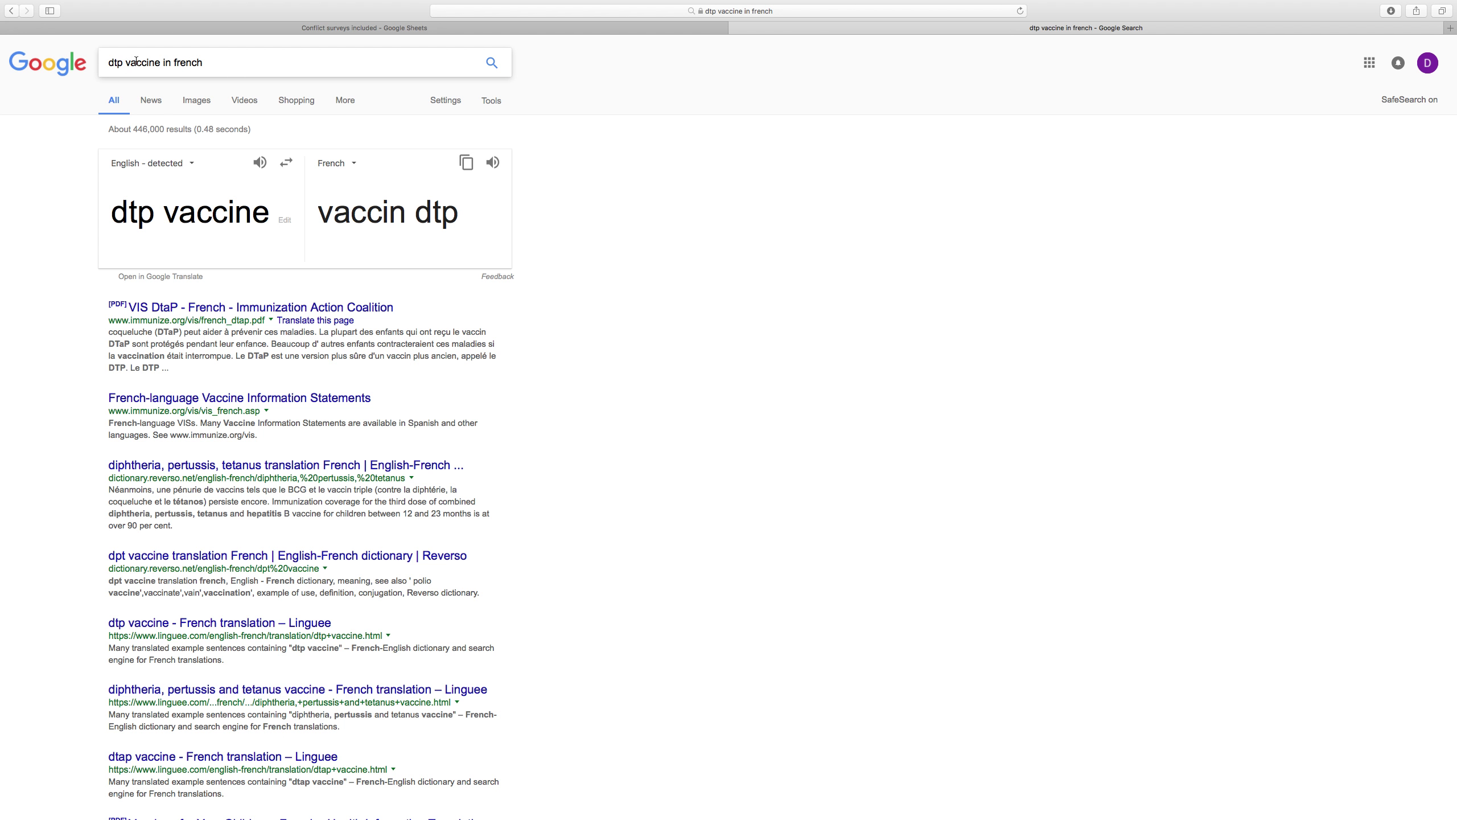
- Correct the query to 'dpt vaccine in french', giving 'vaccin dpt'
click(114, 64)
key(Delete)
key(Right)
text(t)
key(Return)
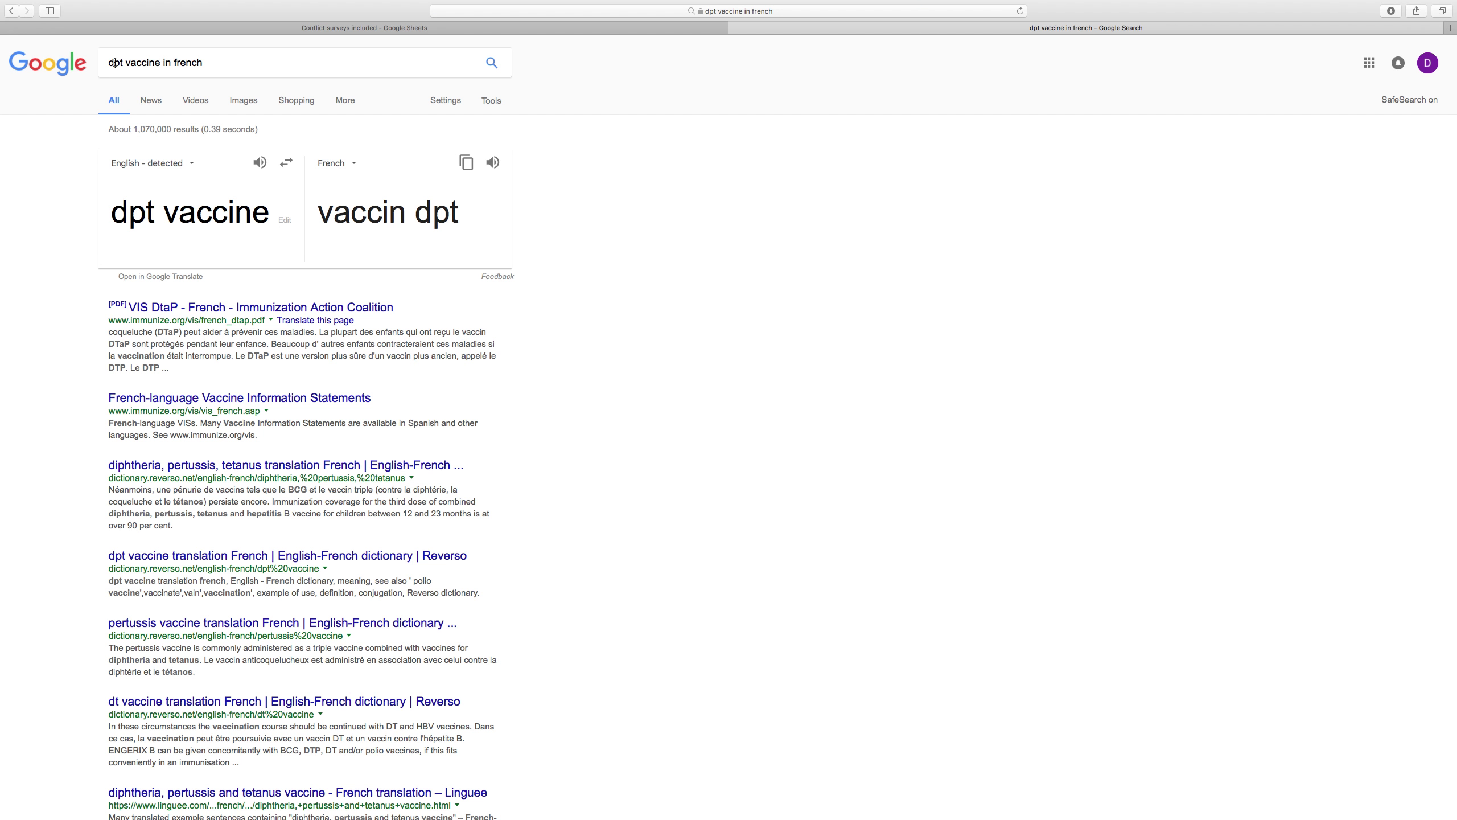
- Search 'pertussis in french' to get the translation 'coqueluche'
click(114, 63)
key(super+a)
text(coq)
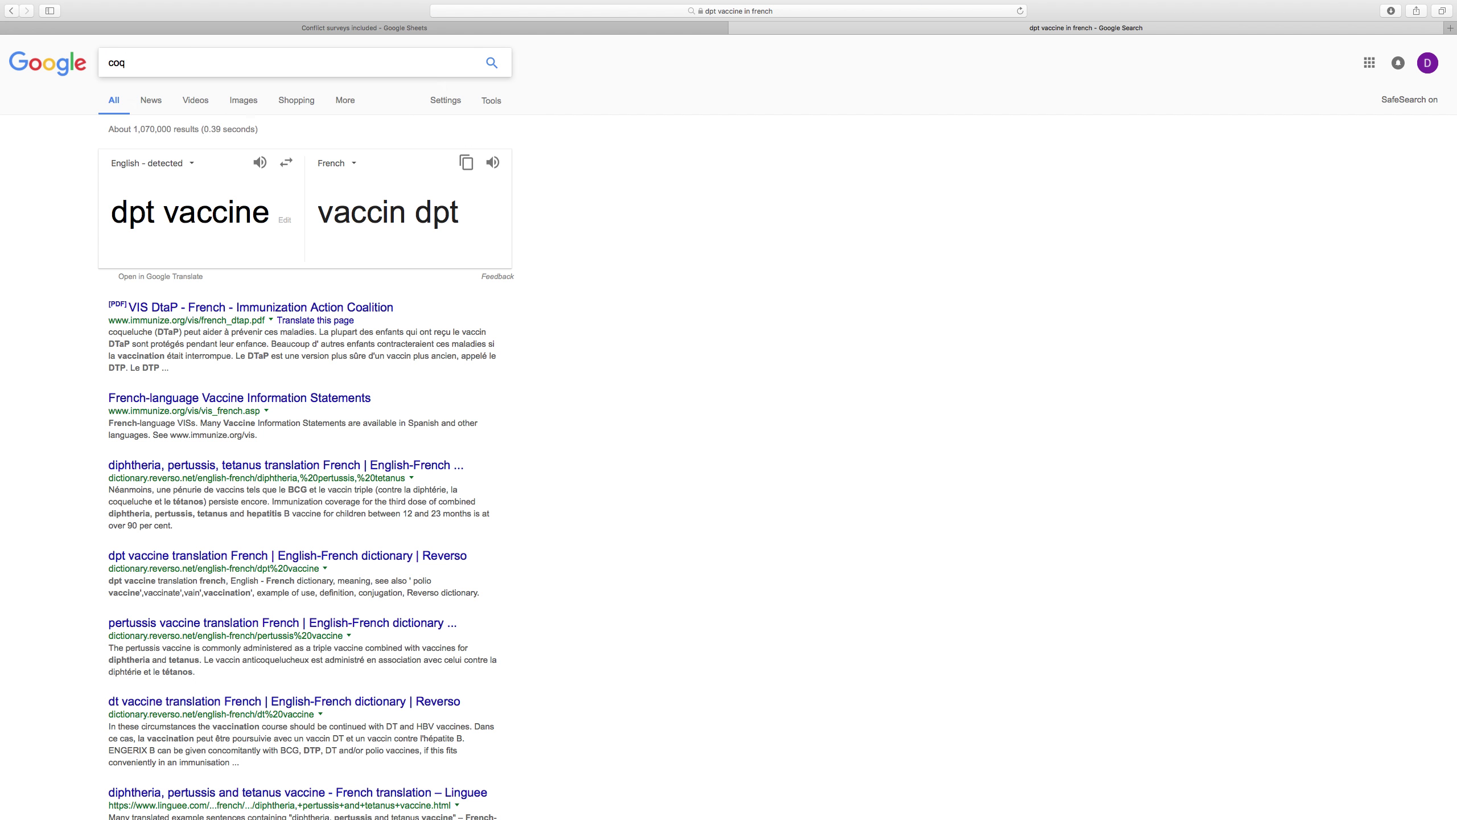
key(BackSpace)
key(BackSpace)
key(BackSpace)
text(pertussis in french)
key(Return)
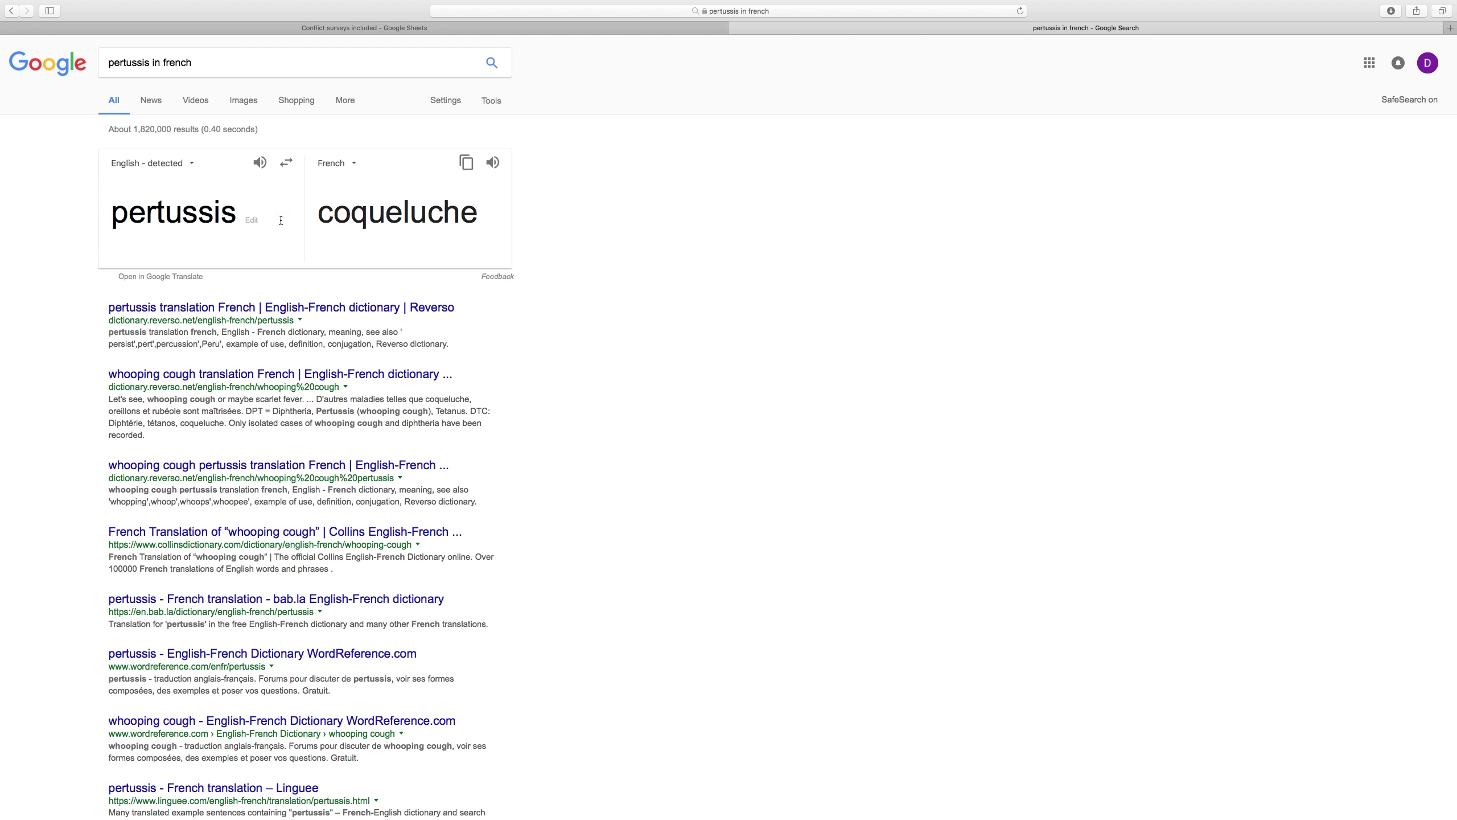
- Rerun lookfor vaccination on the Algeria child file and highlight the DTCoqHib1 entry
key(ctrl+Left)
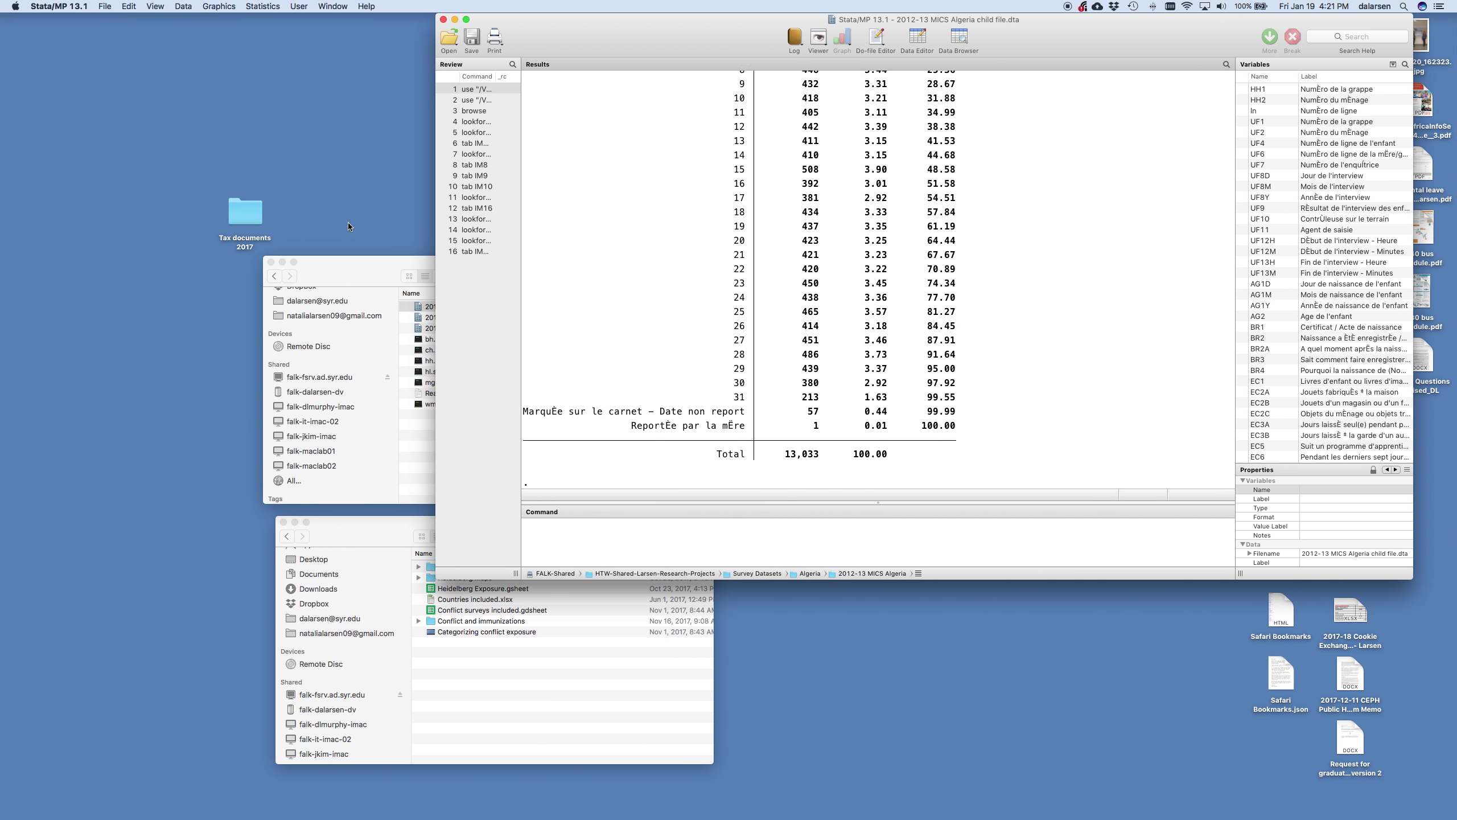
text(lookfor vaccination)
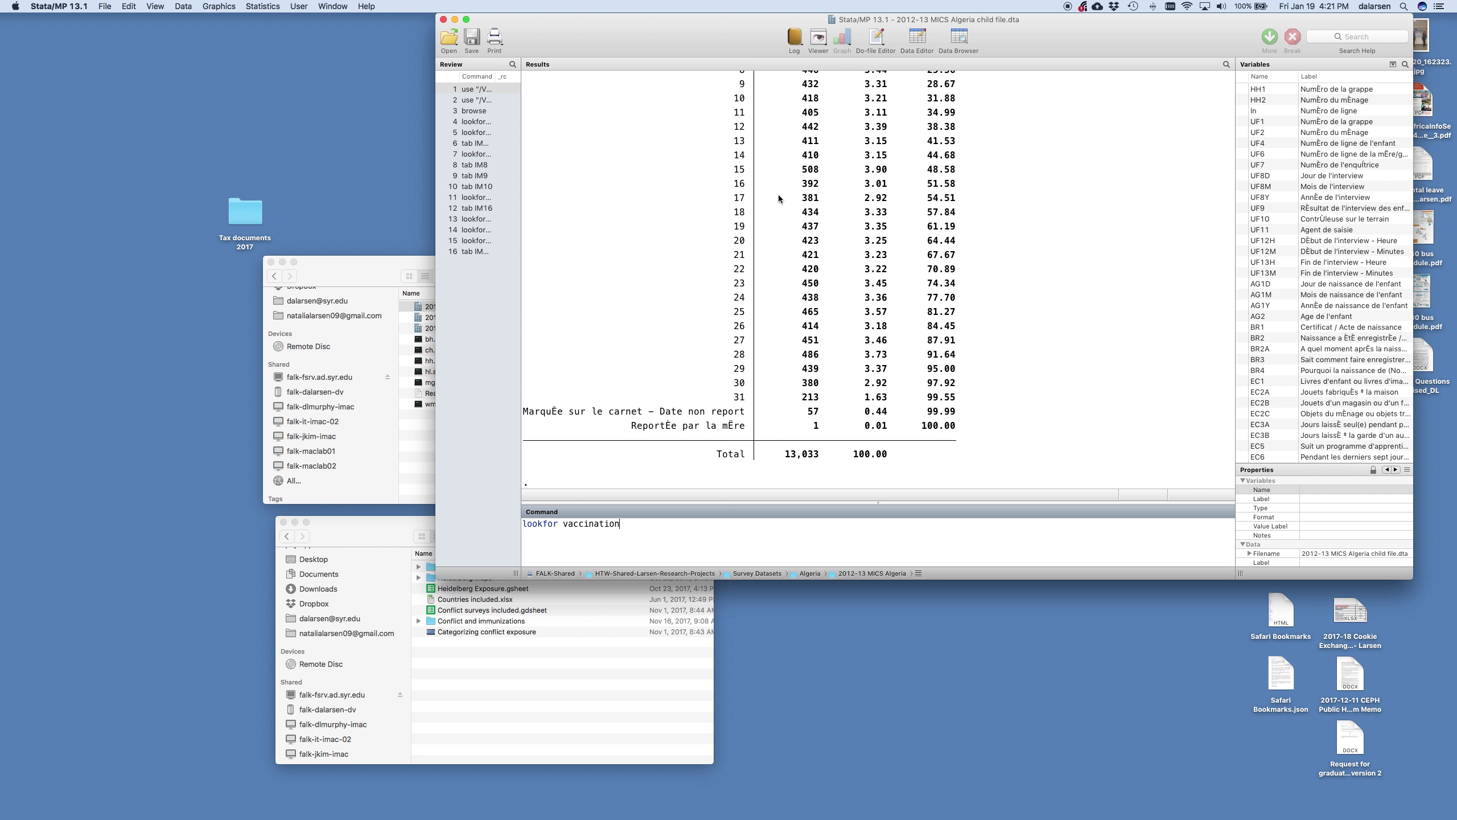
key(Return)
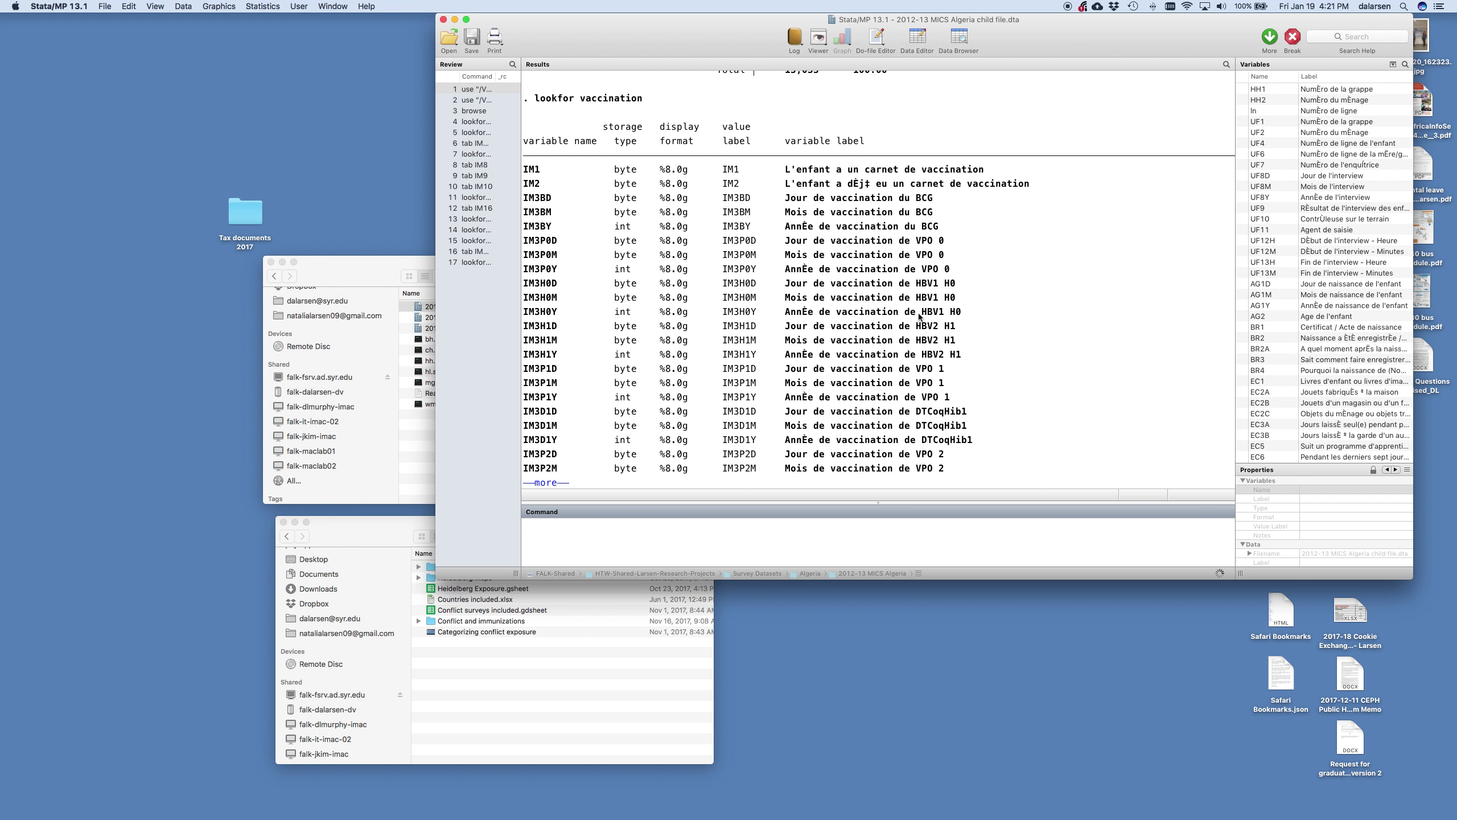
double_click(932, 441)
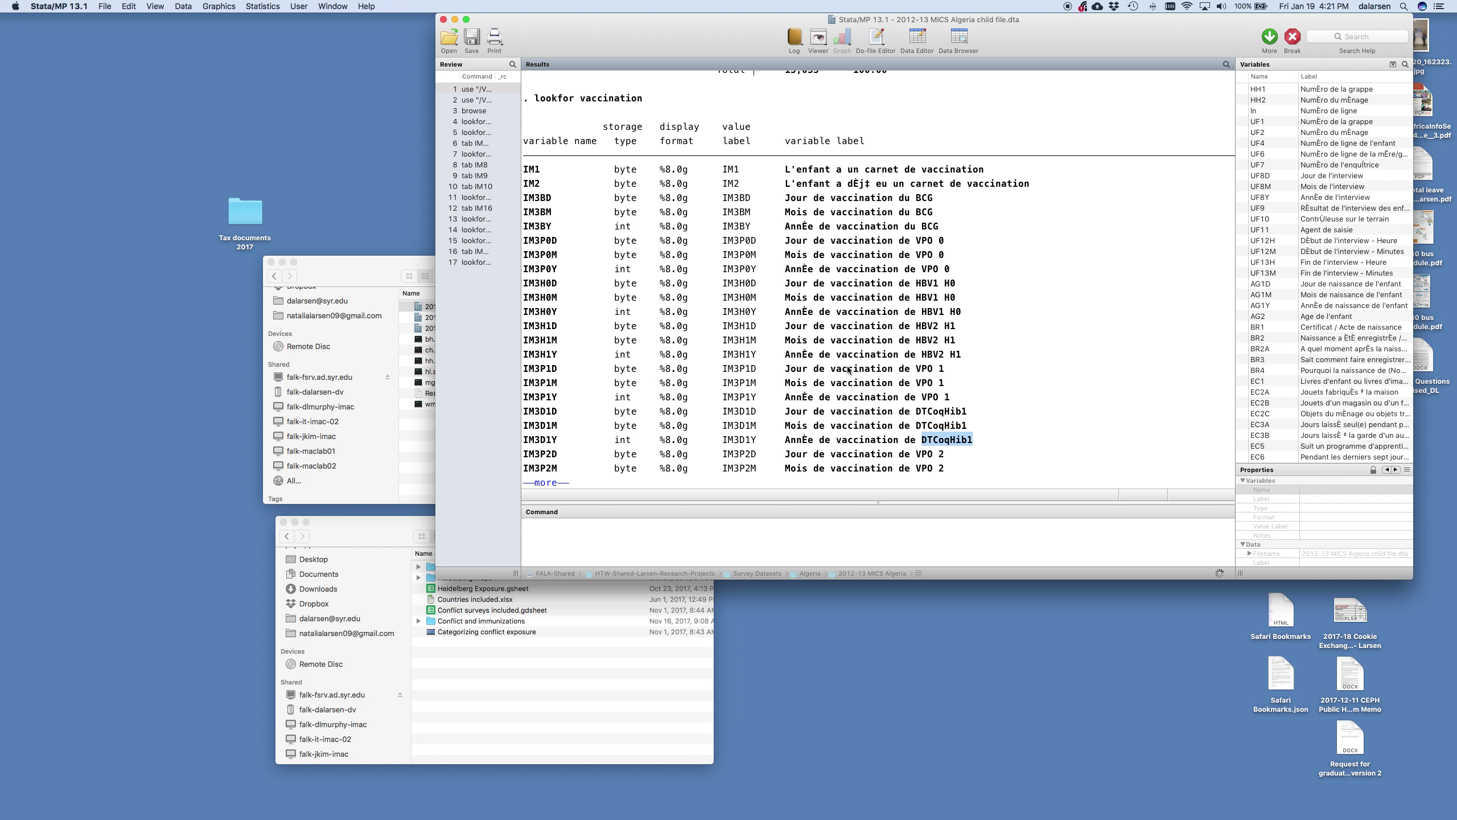
key(ctrl+Right)
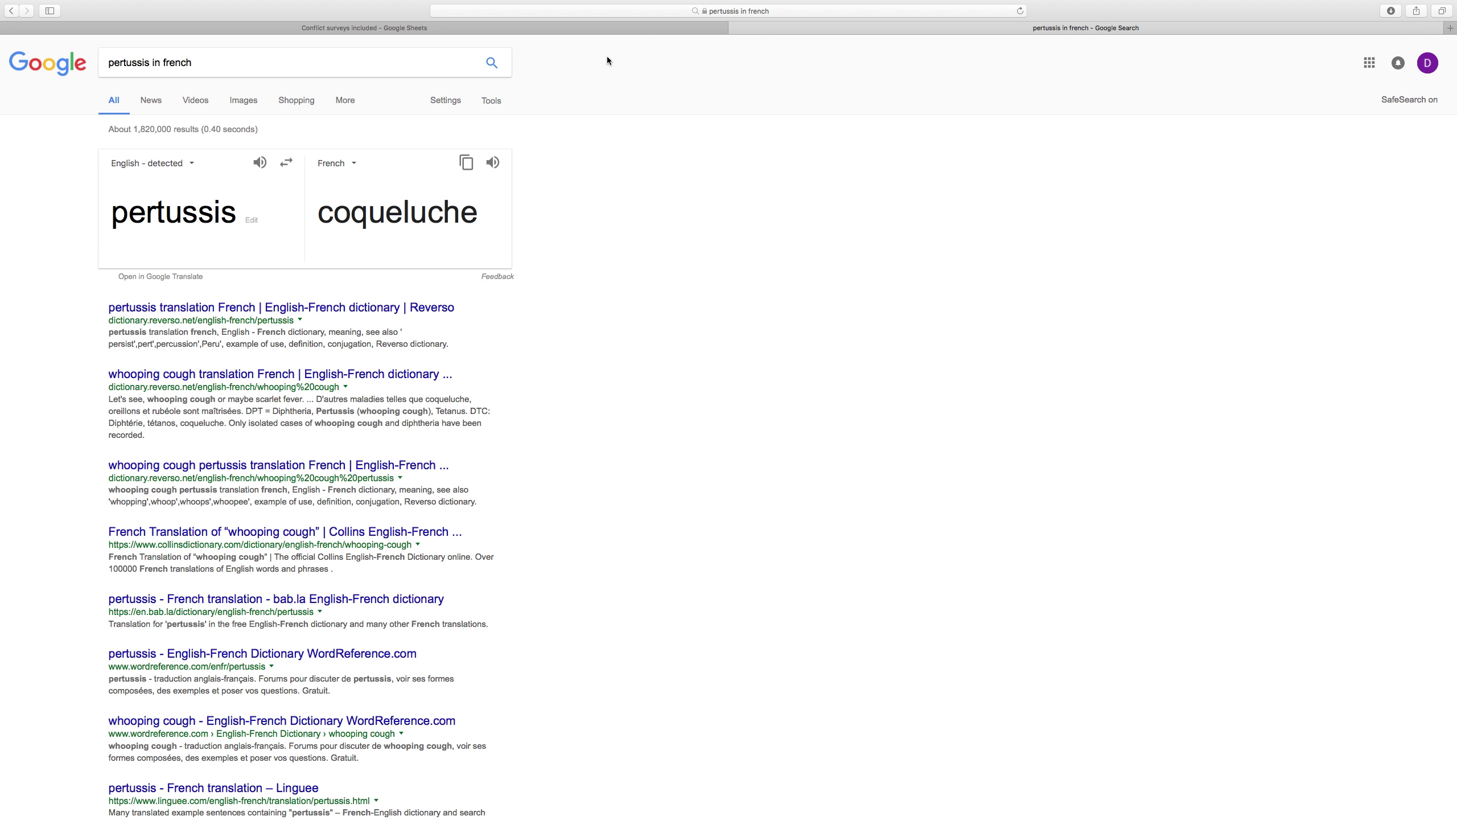
- Enter Y in Algeria's DPT cell L3 and BCG cell I3 on the Conflict surveys sheet
click(628, 28)
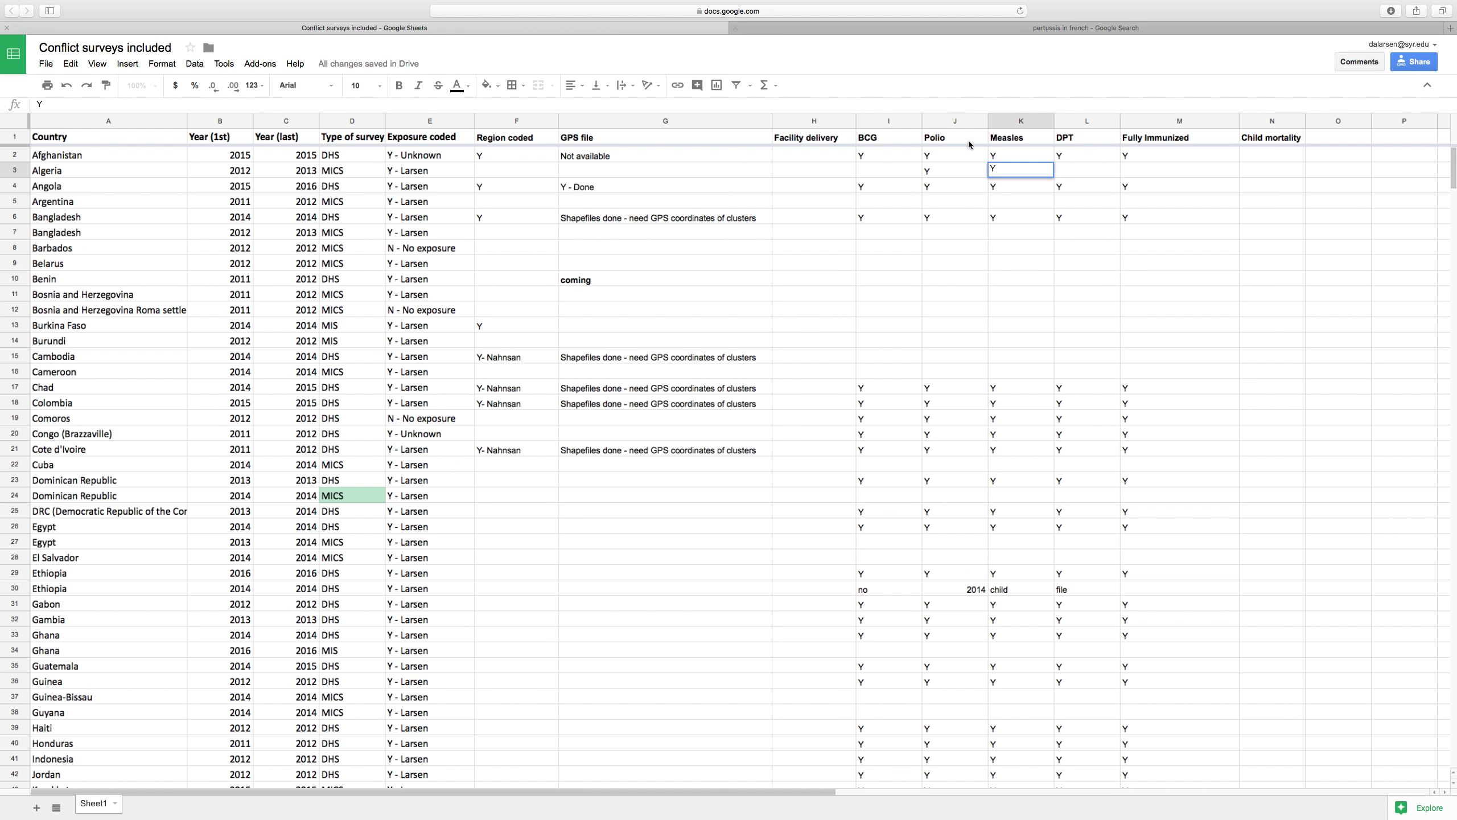
click(1092, 168)
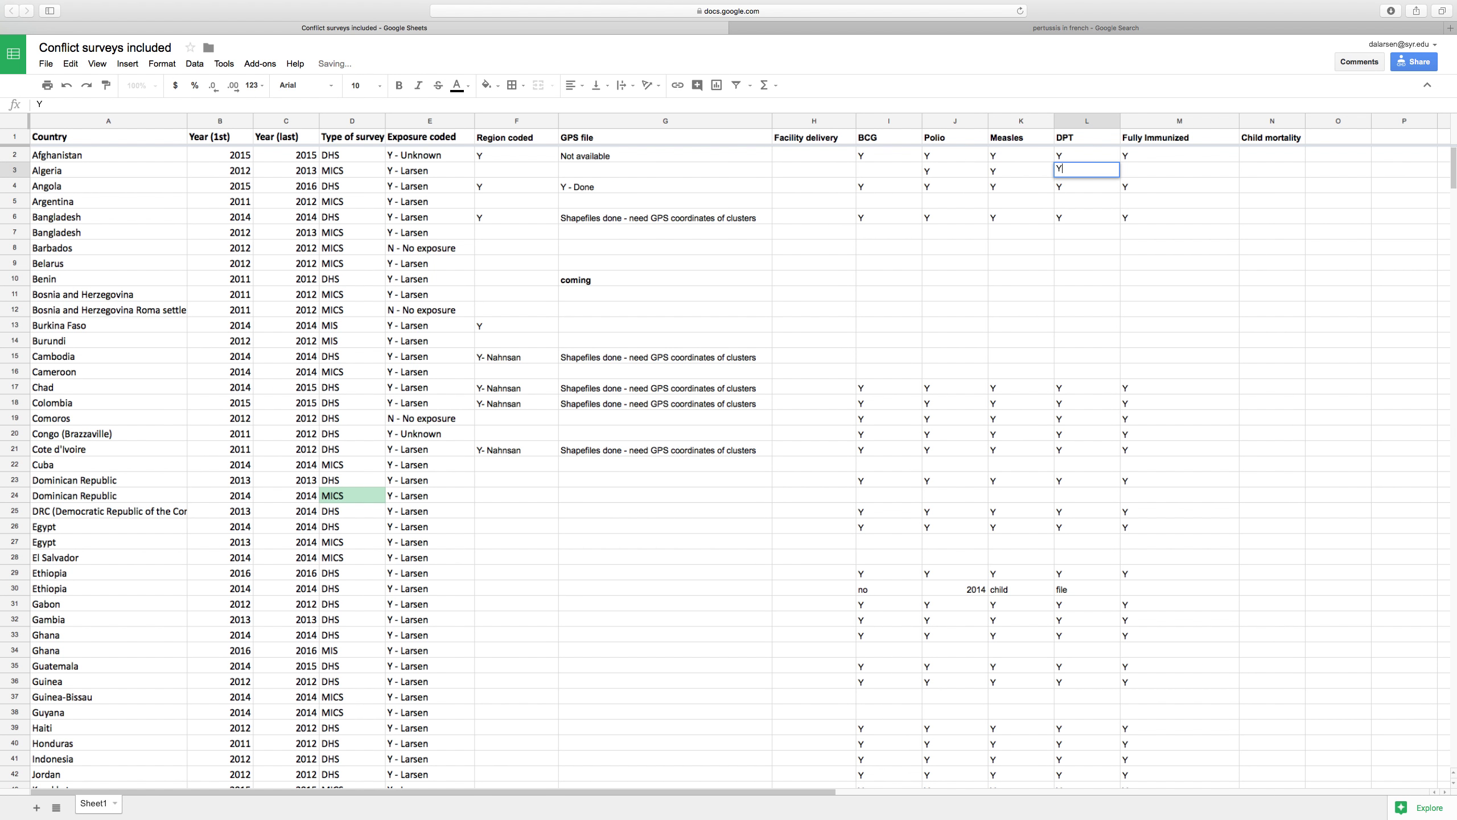
text(Y)
click(894, 160)
click(893, 178)
text(Y)
key(Return)
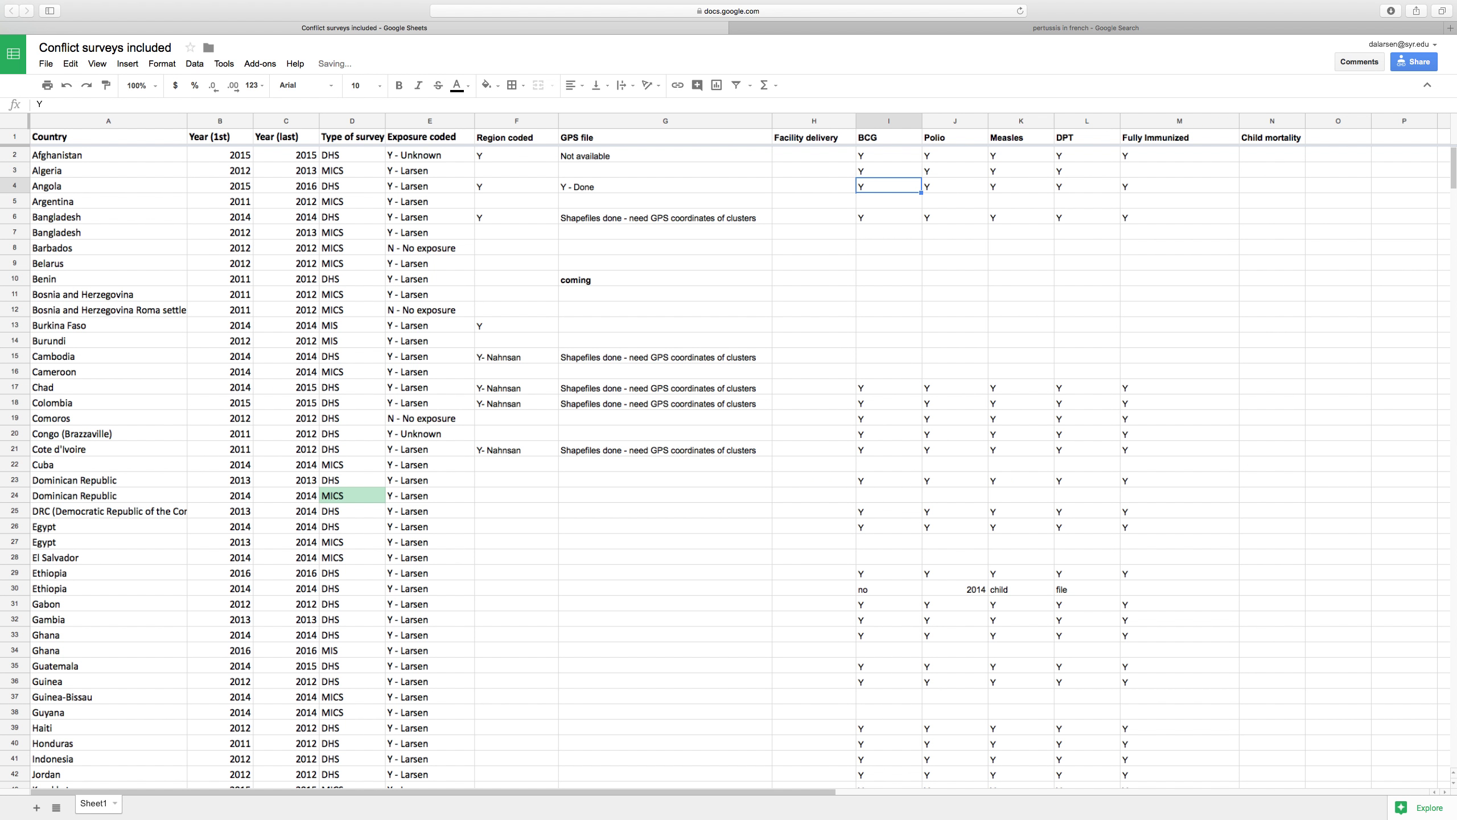
- Select the Algeria and Argentina rows, then clear Stata's loaded dataset with clear
click(15, 171)
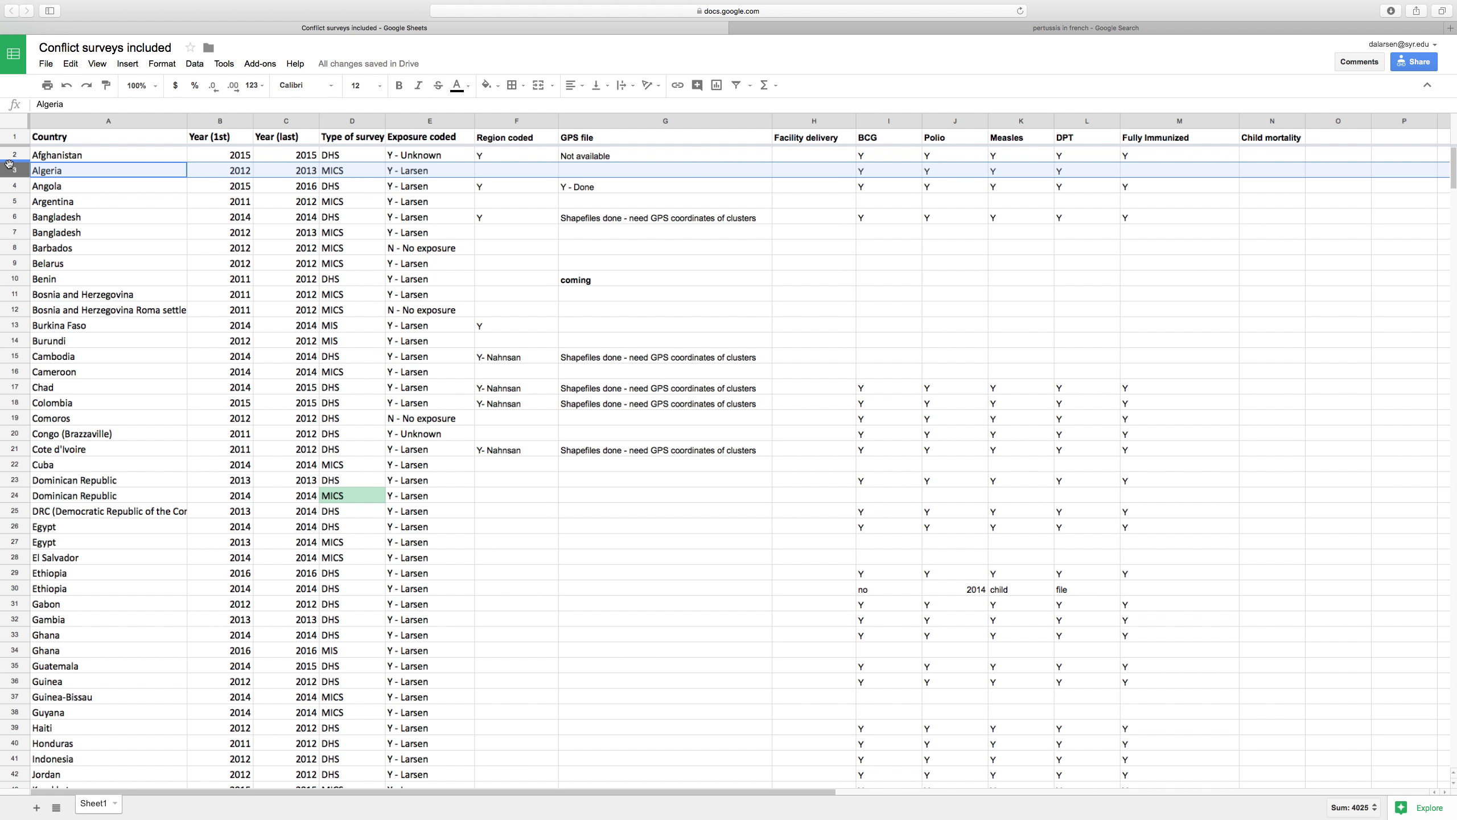
click(13, 201)
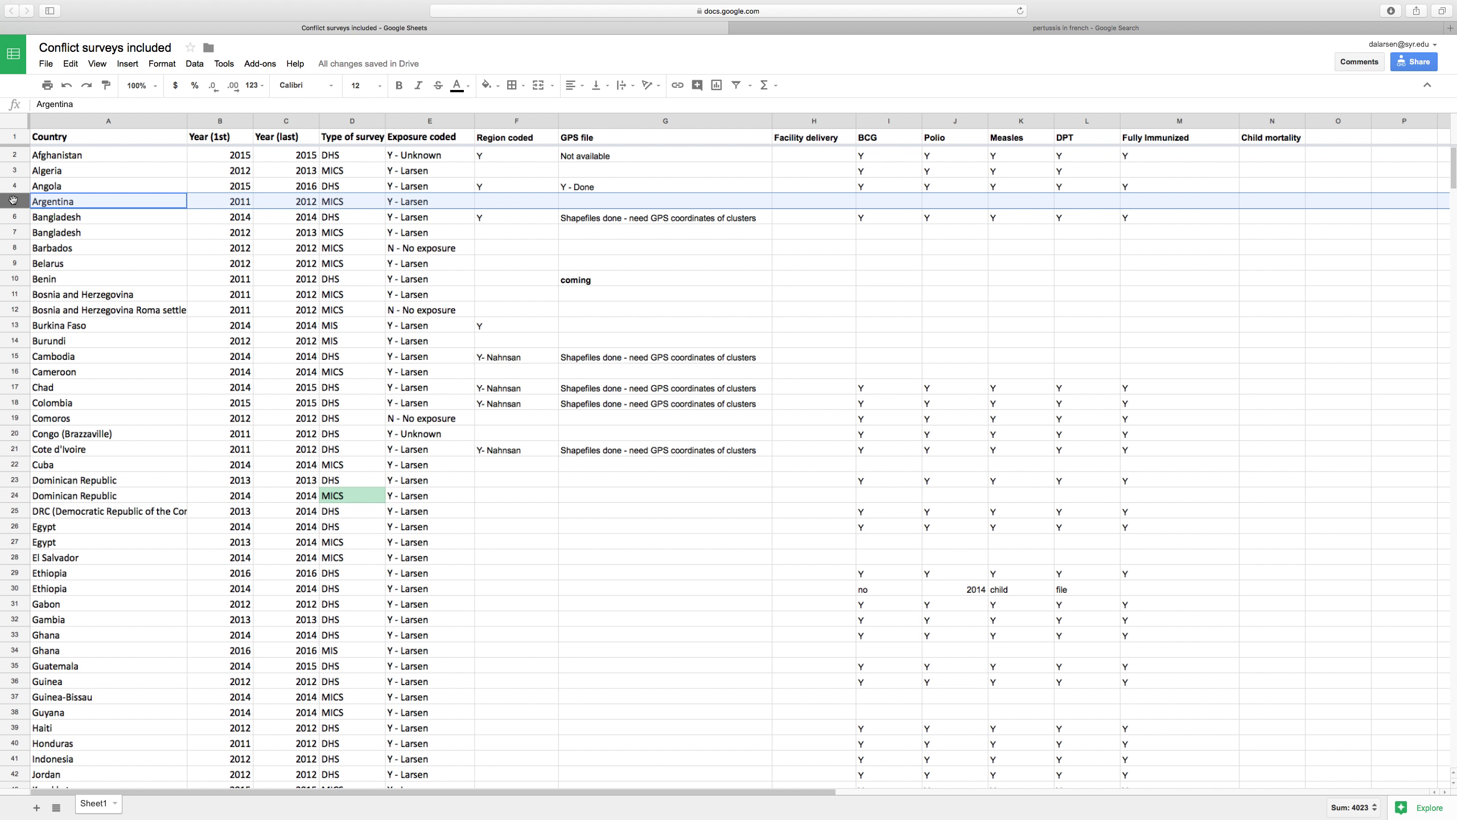
key(super+Tab)
text(clear)
key(Return)
- View the now-empty dataset with browse, then close the Data Editor
text(browse)
key(Return)
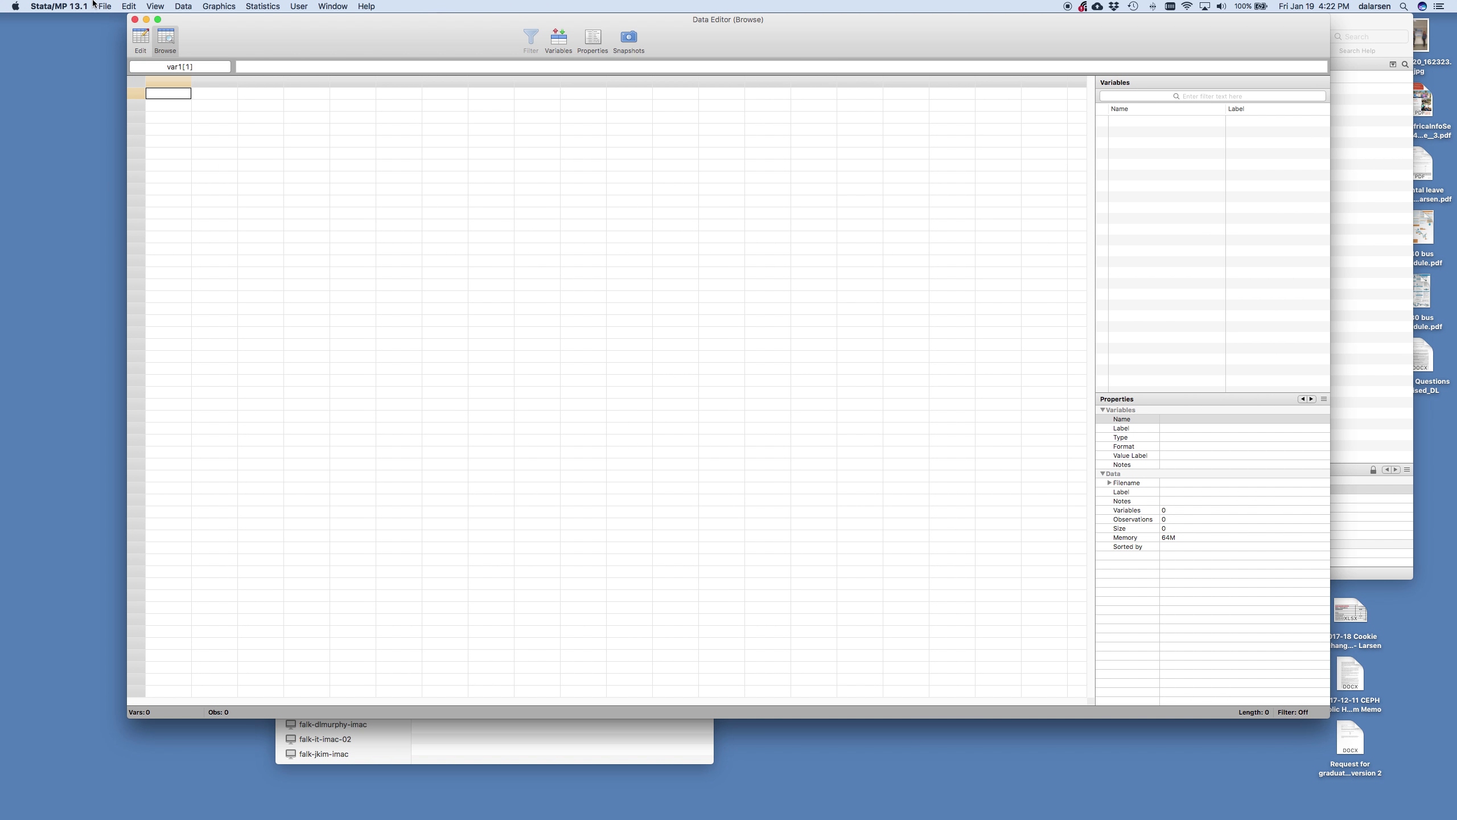
click(135, 19)
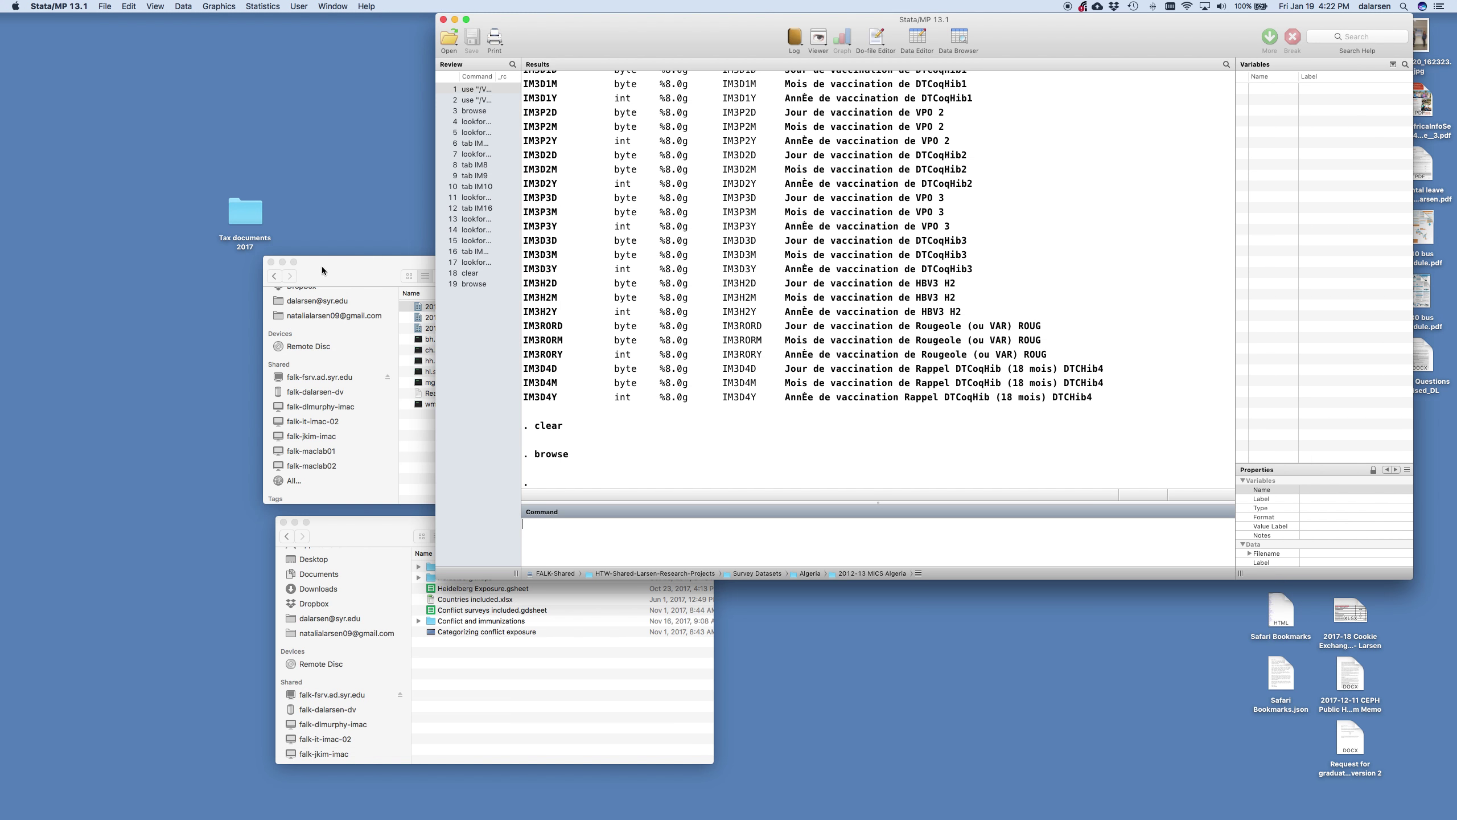
- Open the child .dta file from Survey Datasets > Argentina > 2011-12 MICS Argentina in Finder
click(418, 425)
click(274, 275)
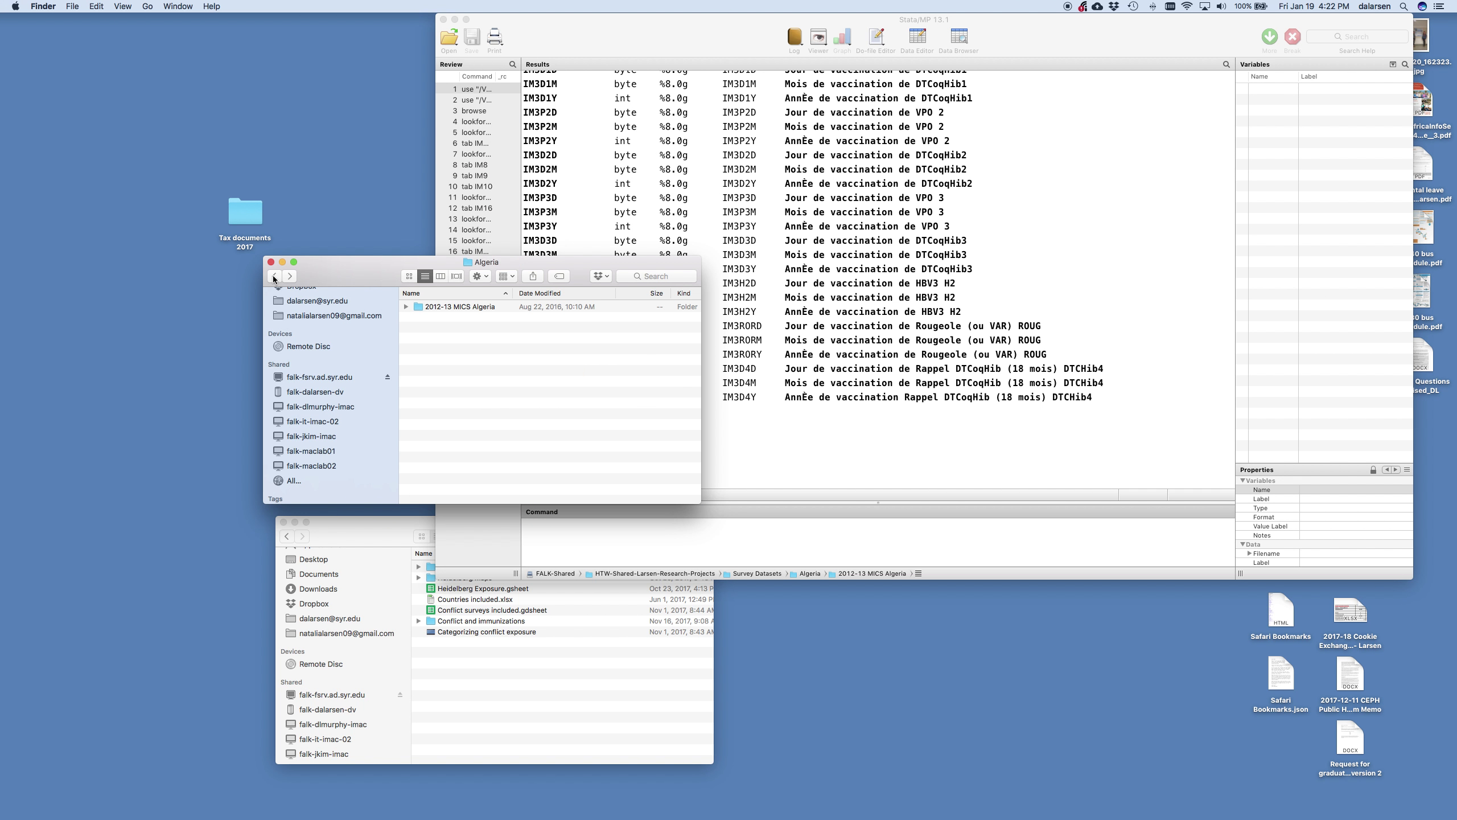
click(273, 276)
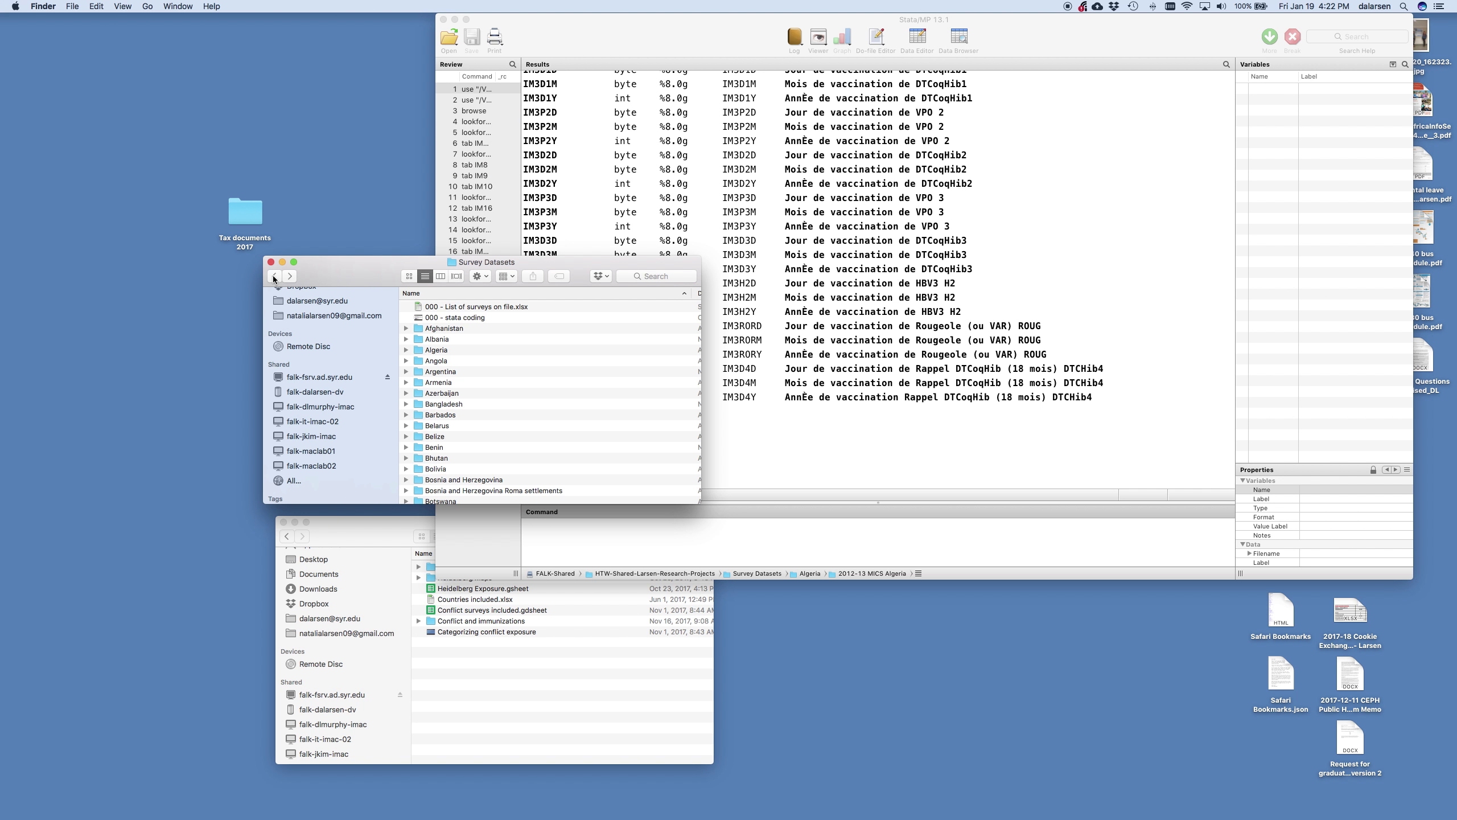
click(442, 373)
double_click(442, 372)
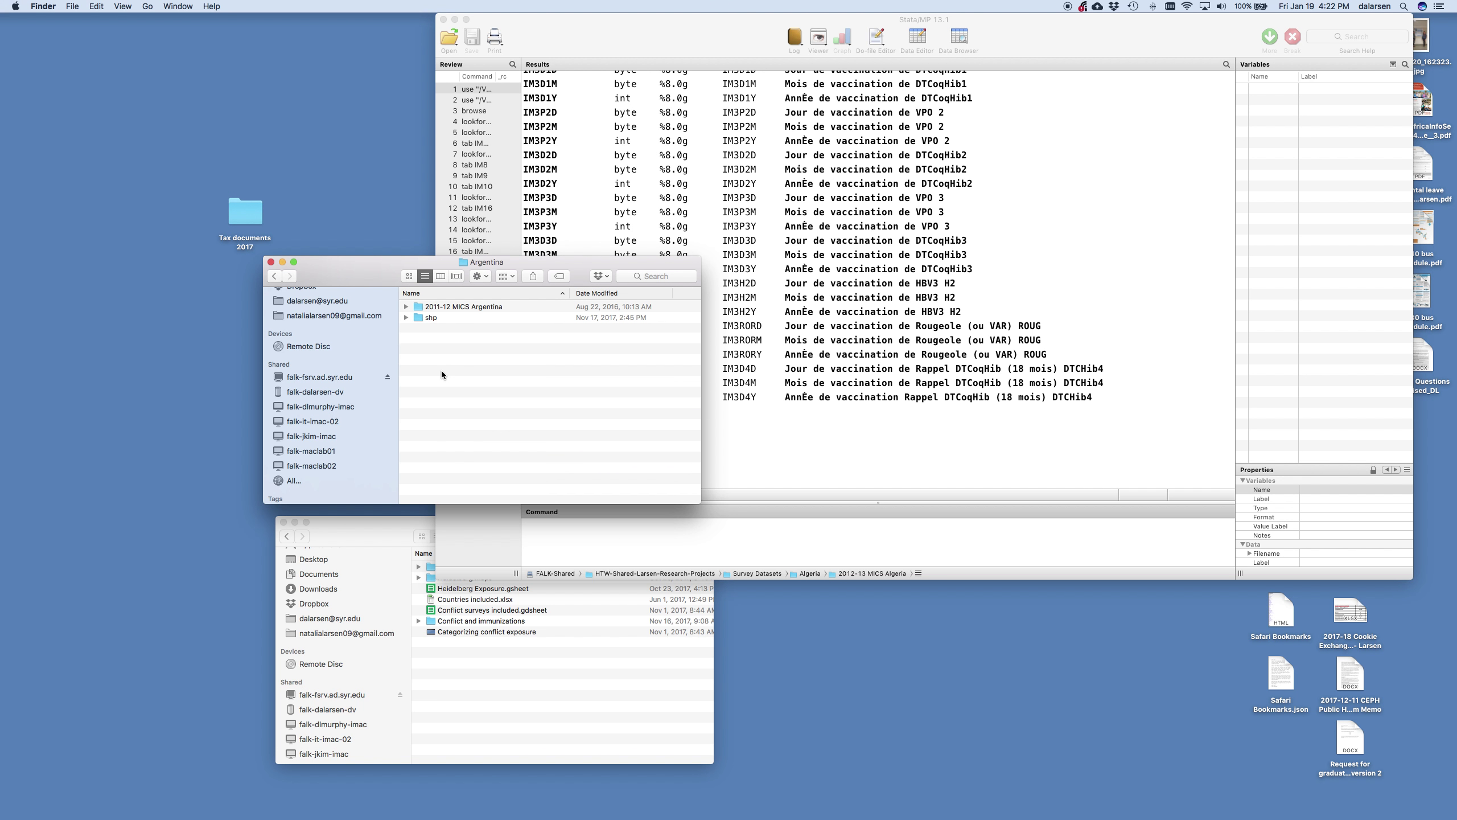
click(449, 308)
double_click(449, 308)
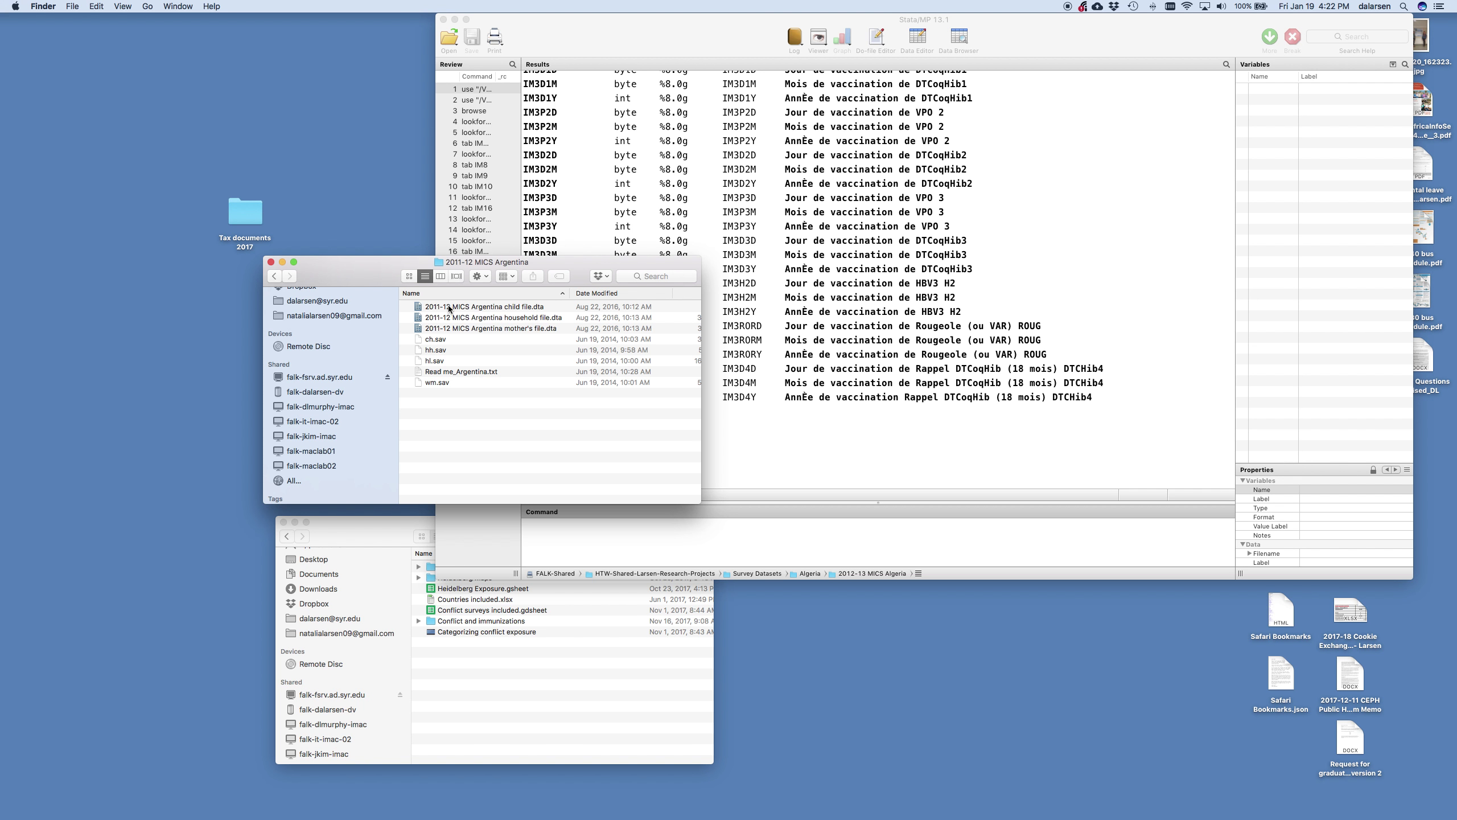
double_click(482, 309)
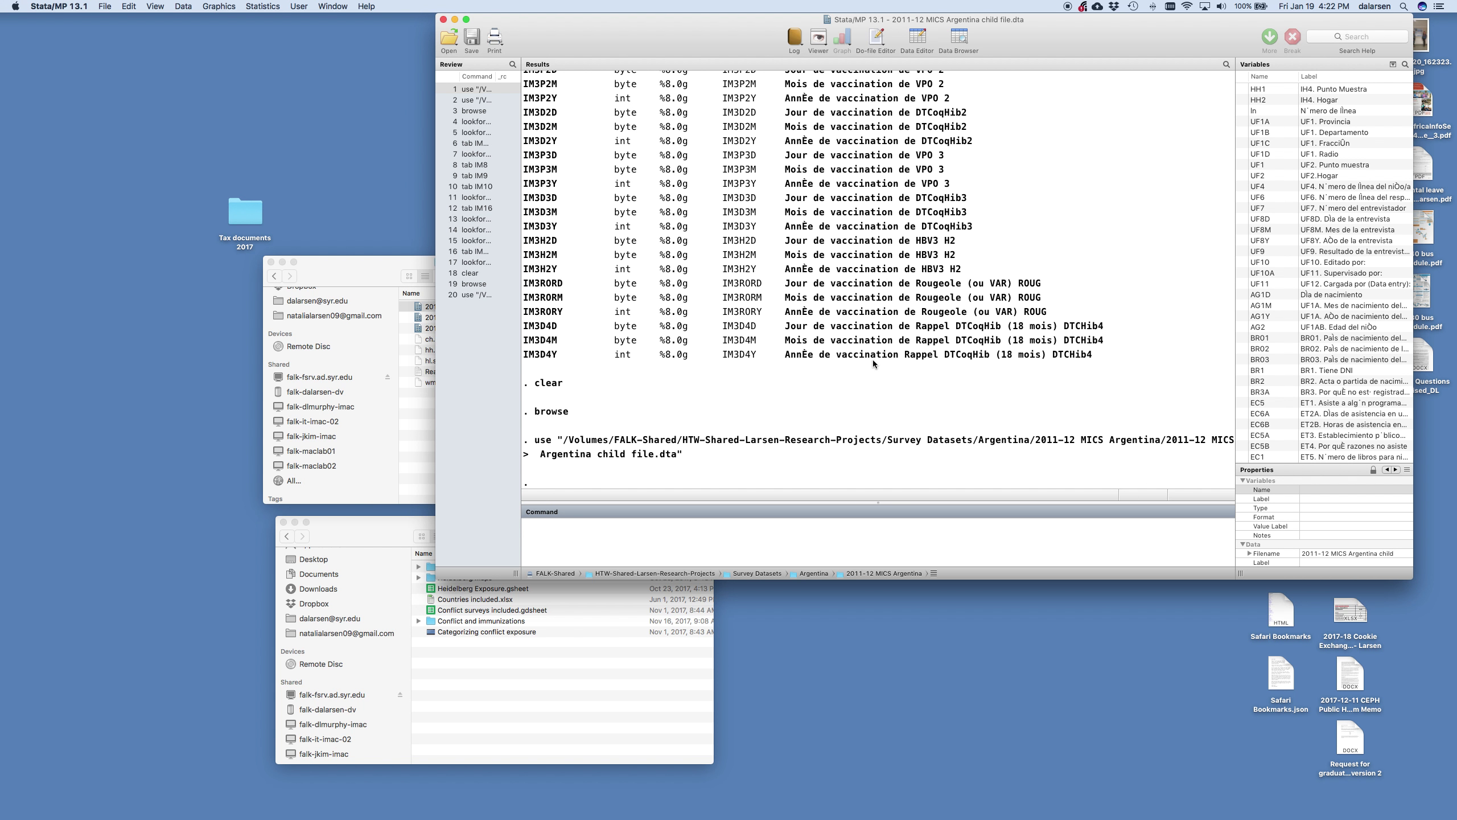
- Search the Argentina child file variables with lookfor vacc and lookfor measl
text(lookfor vacc)
key(BackSpace)
key(BackSpace)
key(BackSpace)
key(BackSpace)
key(BackSpace)
key(BackSpace)
key(BackSpace)
key(BackSpace)
key(BackSpace)
key(BackSpace)
key(BackSpace)
text(ookfor vacc)
key(Return)
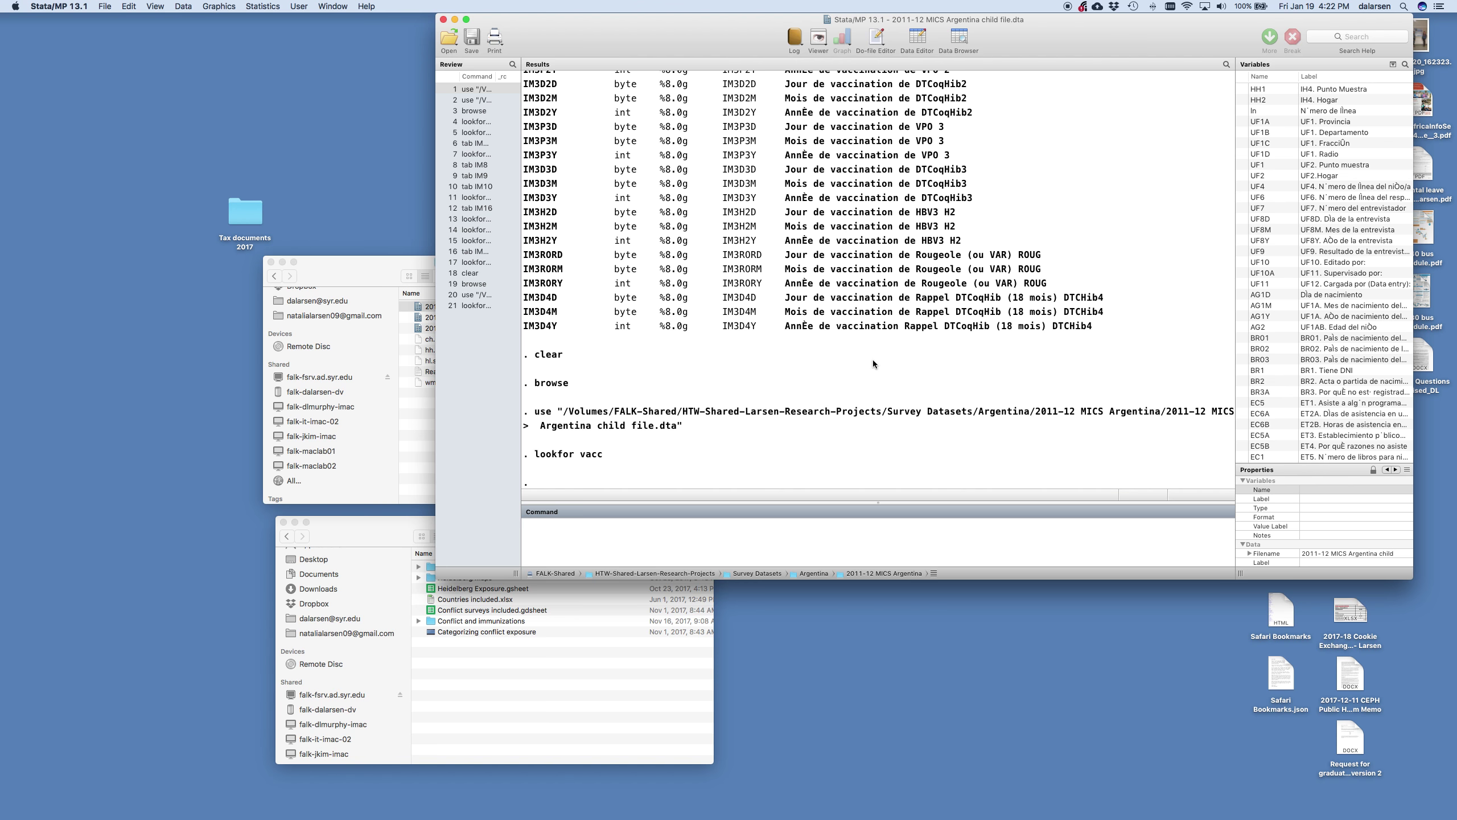
text(lookfor measl)
key(Return)
- Search the Argentina variables for dtp and bcg, then go to the tracker spreadsheet
text(lookfor f)
key(BackSpace)
text(dtp)
key(Return)
text(lookfor bcg)
key(Return)
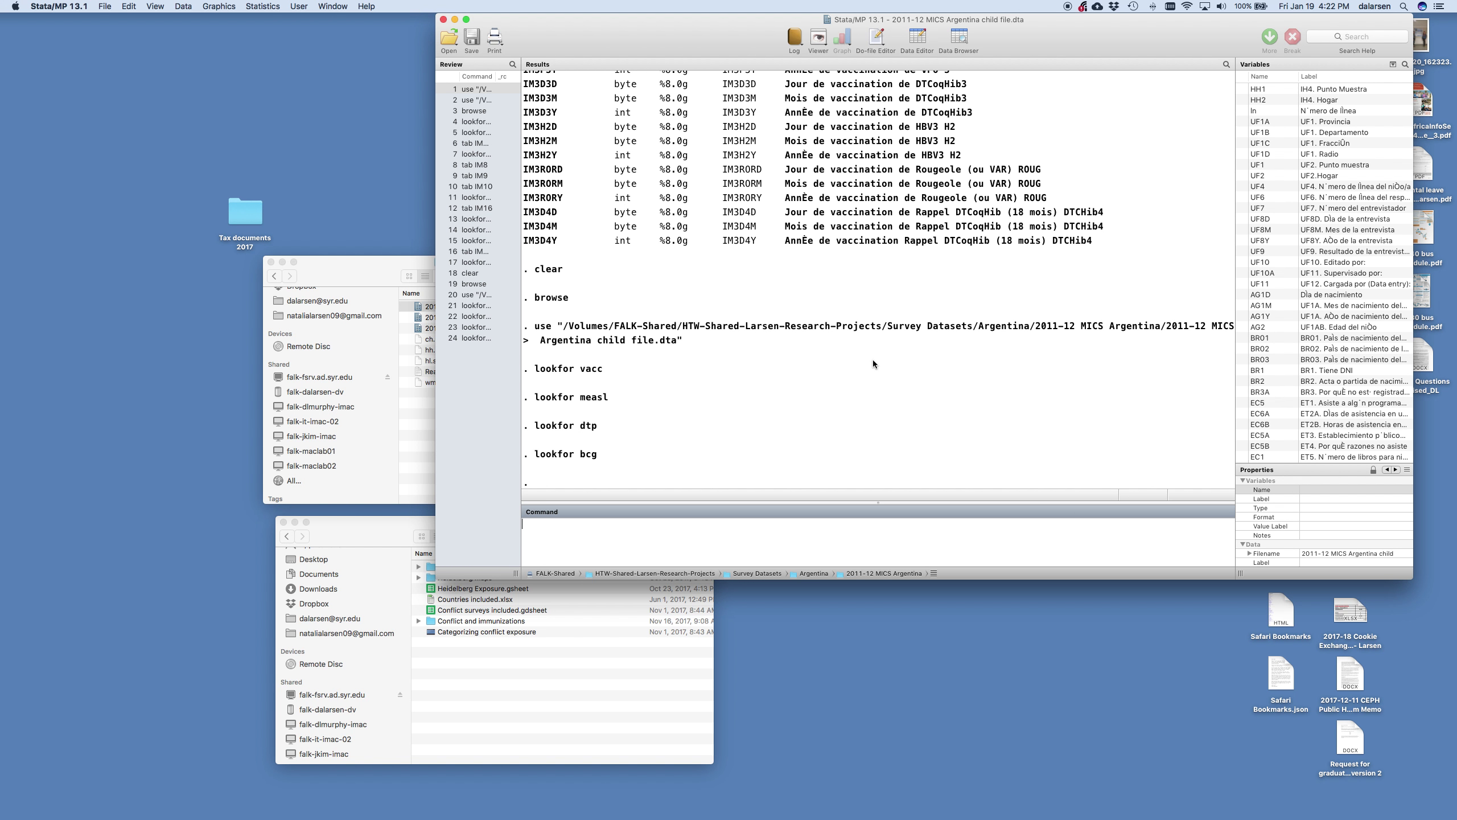
click(400, 460)
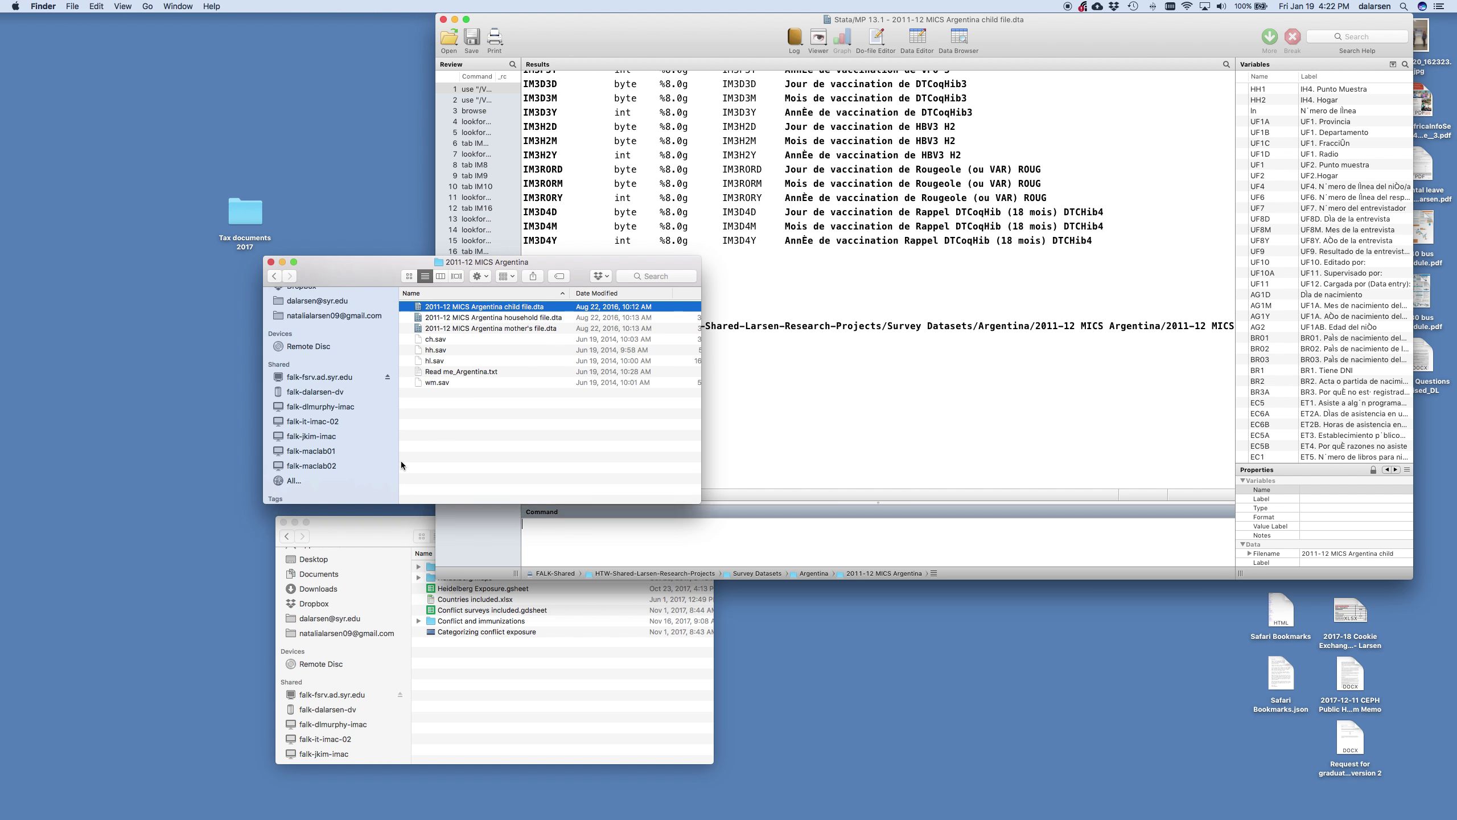
click(836, 372)
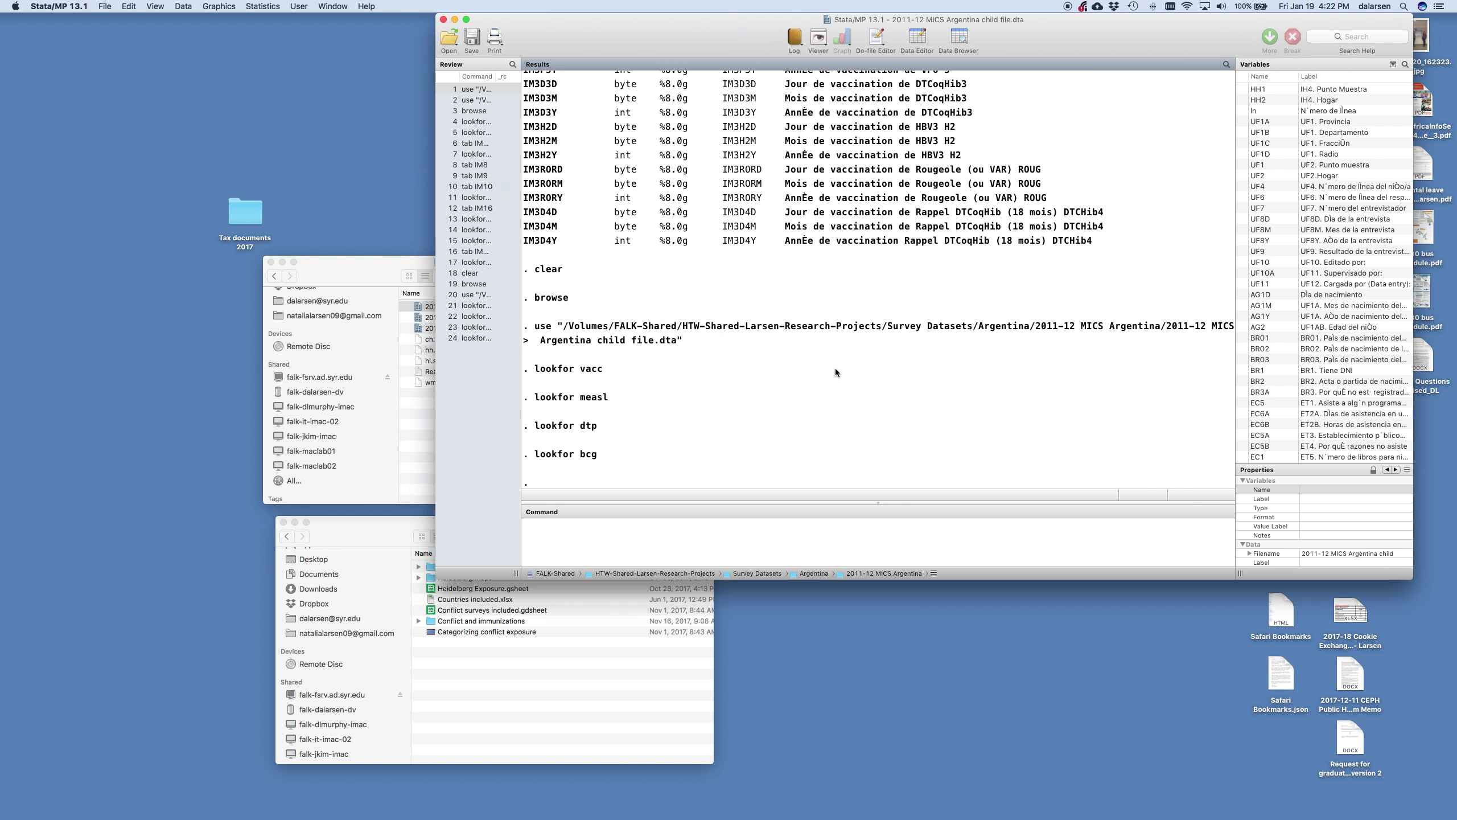
key(ctrl+Right)
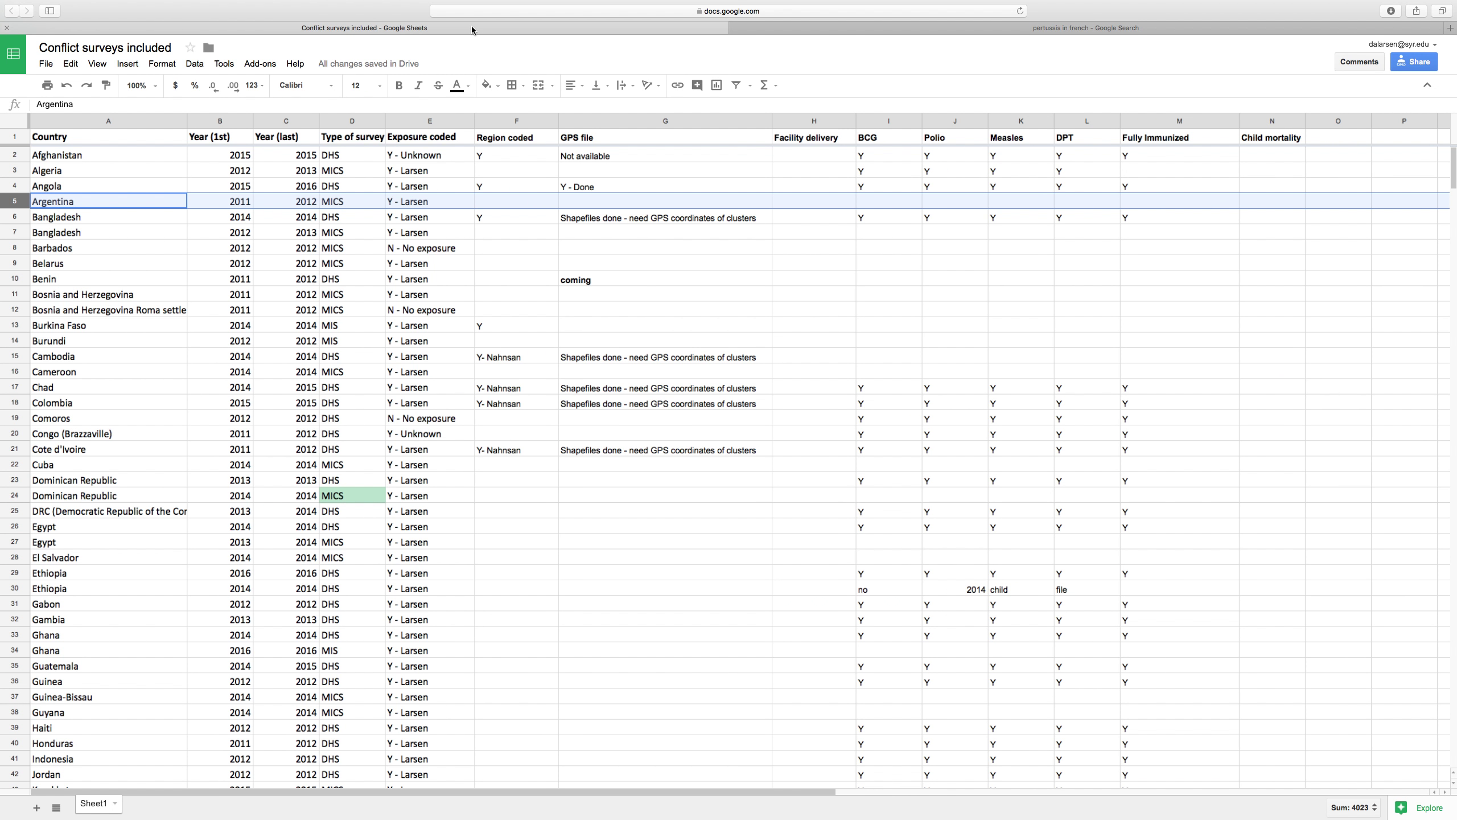
- Google 'measles in spanish' to get sarampión, then return to Stata
click(789, 32)
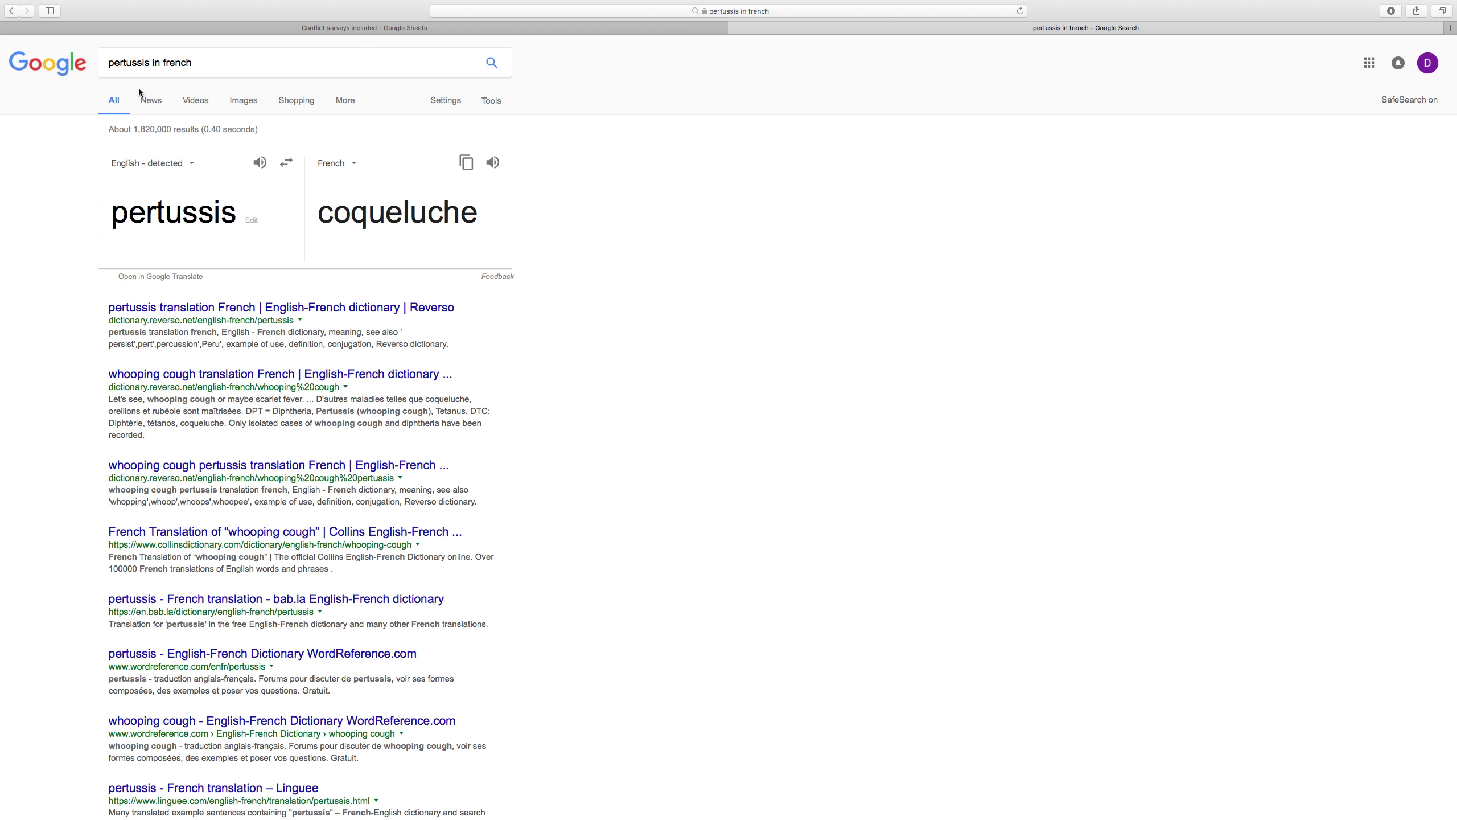
triple_click(139, 62)
text(measels)
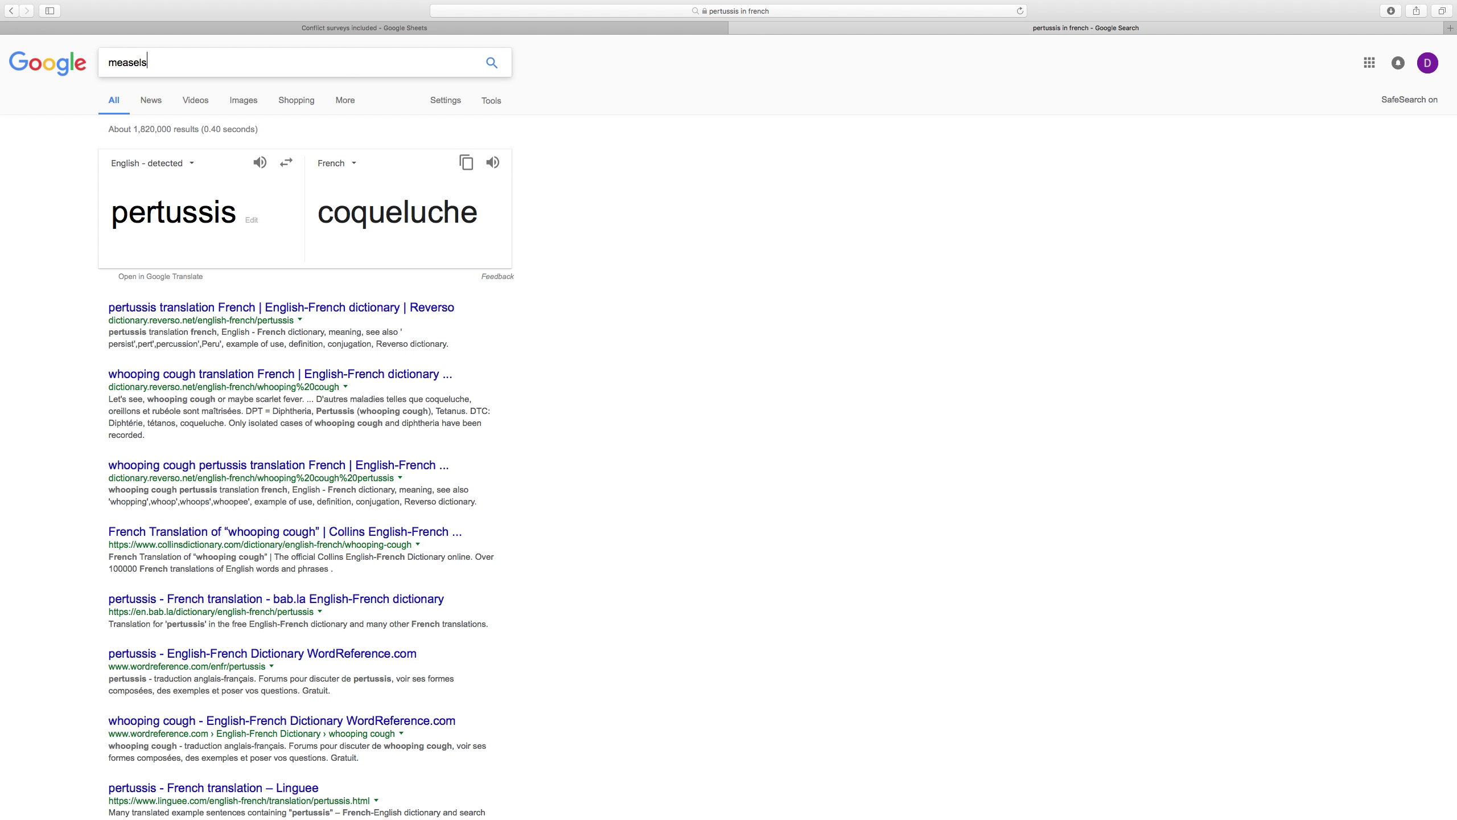
key(BackSpace)
key(BackSpace)
key(BackSpace)
text(les in spanish)
key(Return)
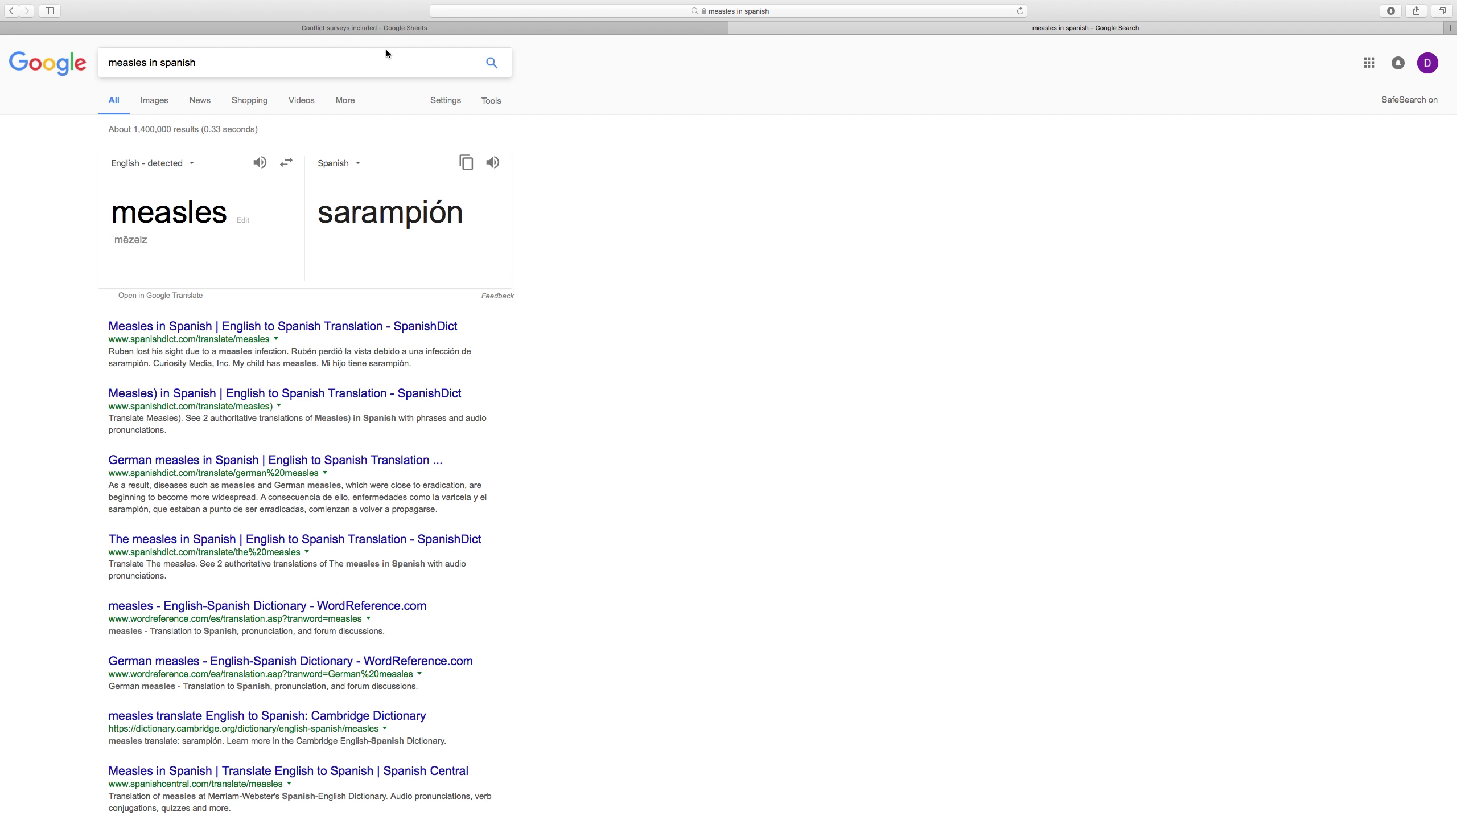
key(super+Tab)
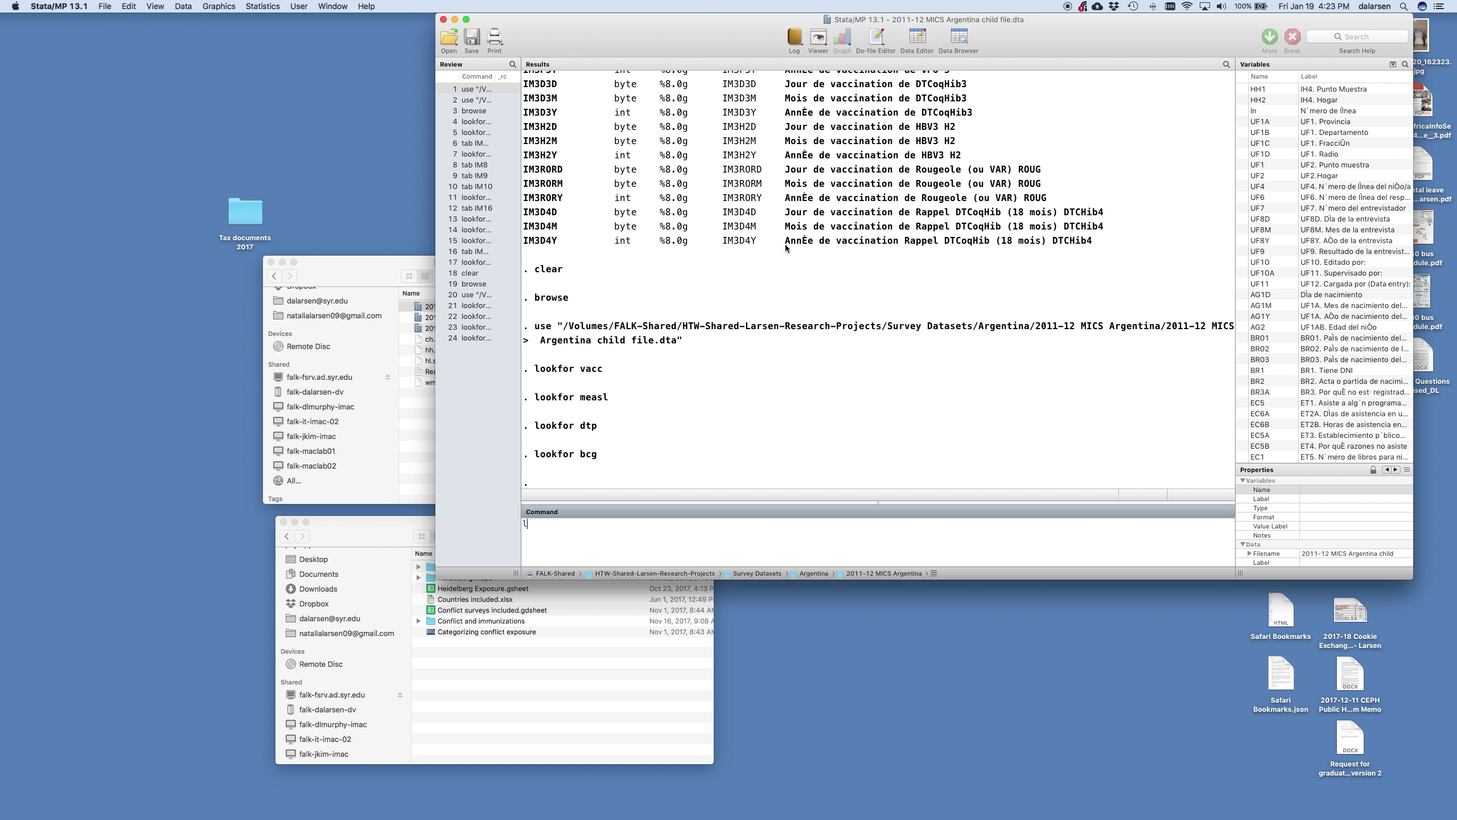
- Run lookfor saram on the Argentina file, then Google 'polio in spanish'
text(lookfor saram)
key(Return)
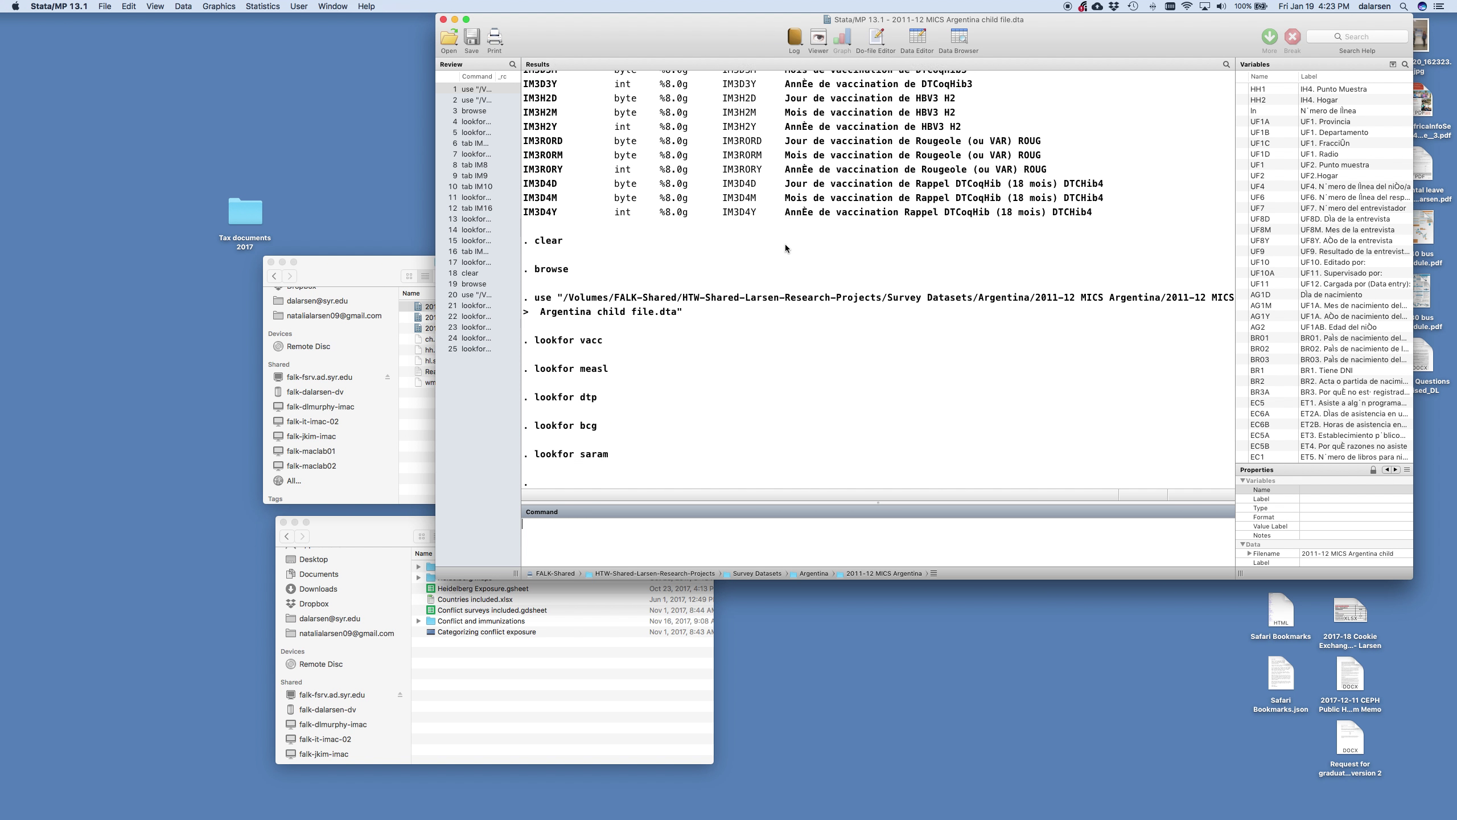
key(super+Tab)
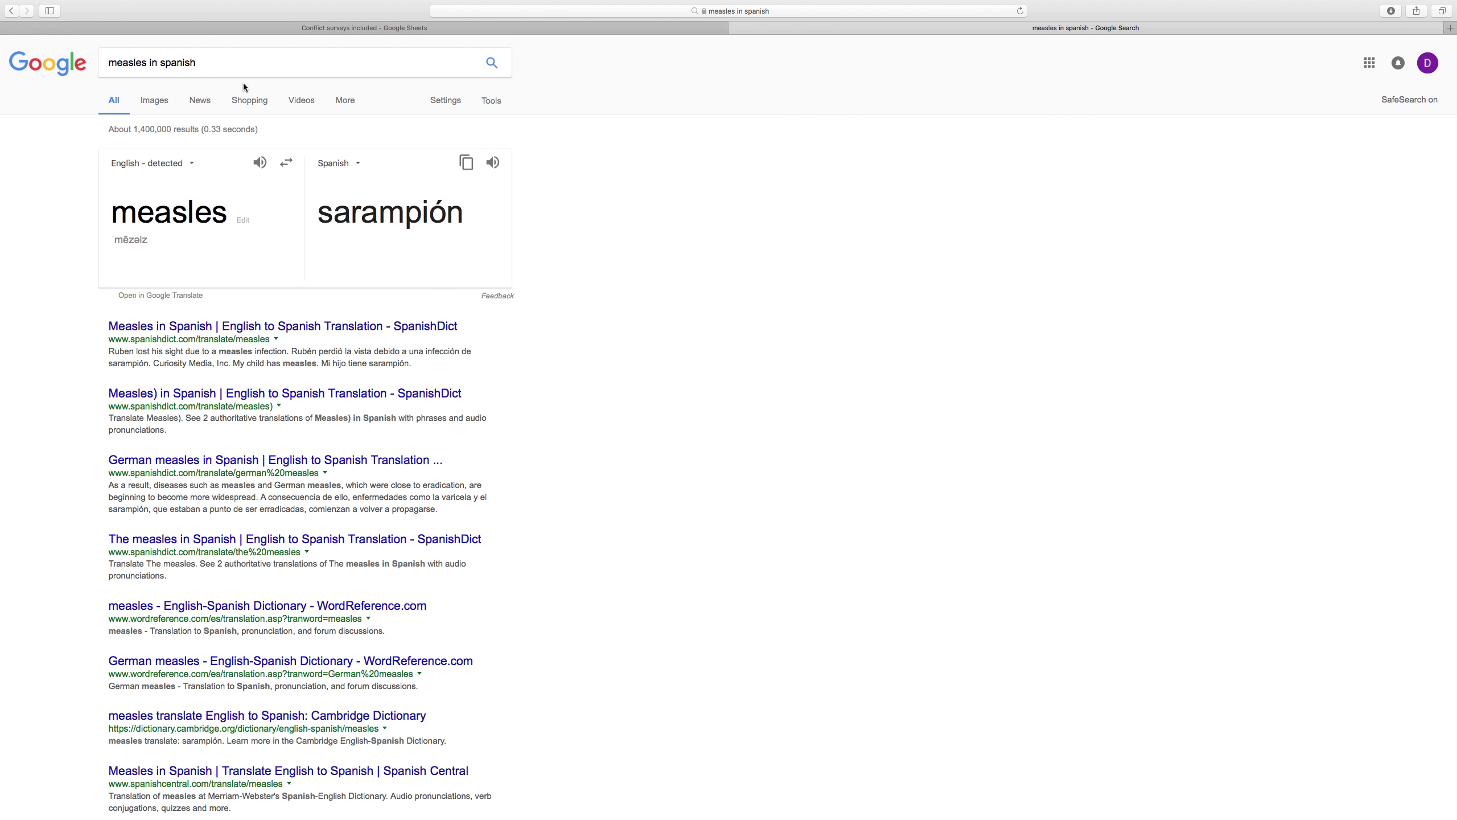
click(130, 70)
double_click(122, 67)
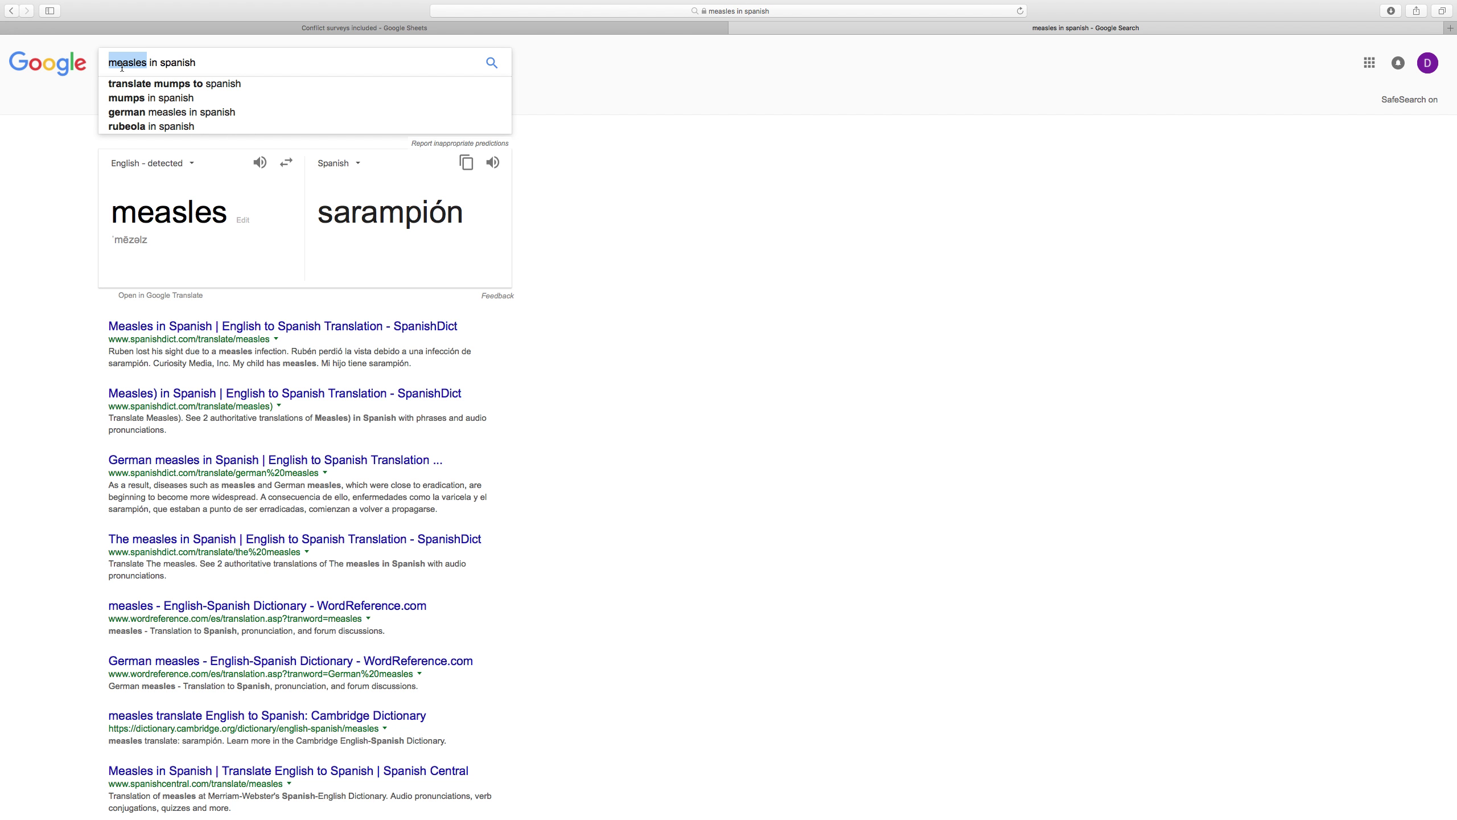
text(polio)
key(Return)
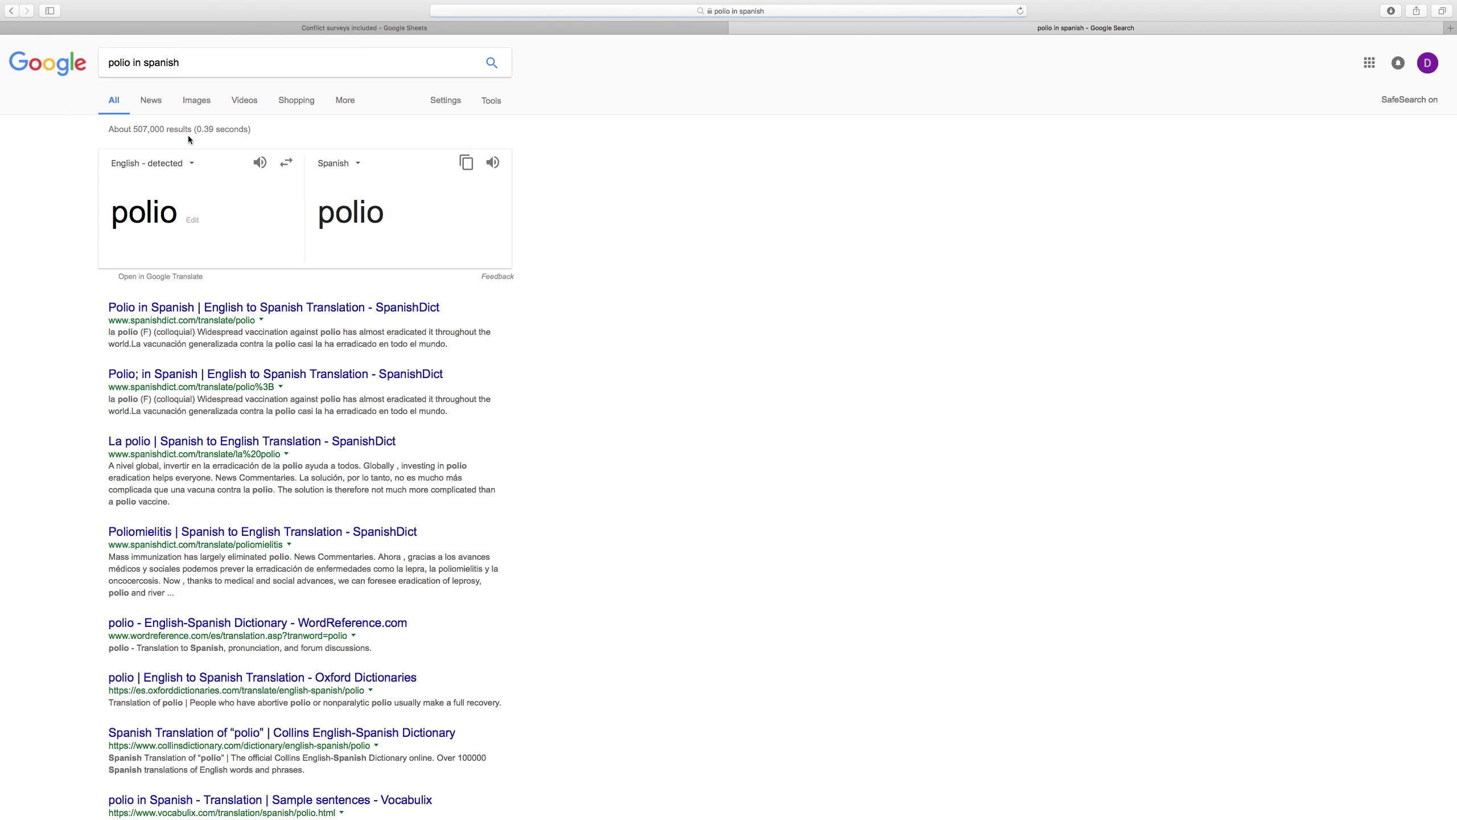
- Run lookfor polio, then Google 'vaccination in spanish' to get vacunación
key(super+Tab)
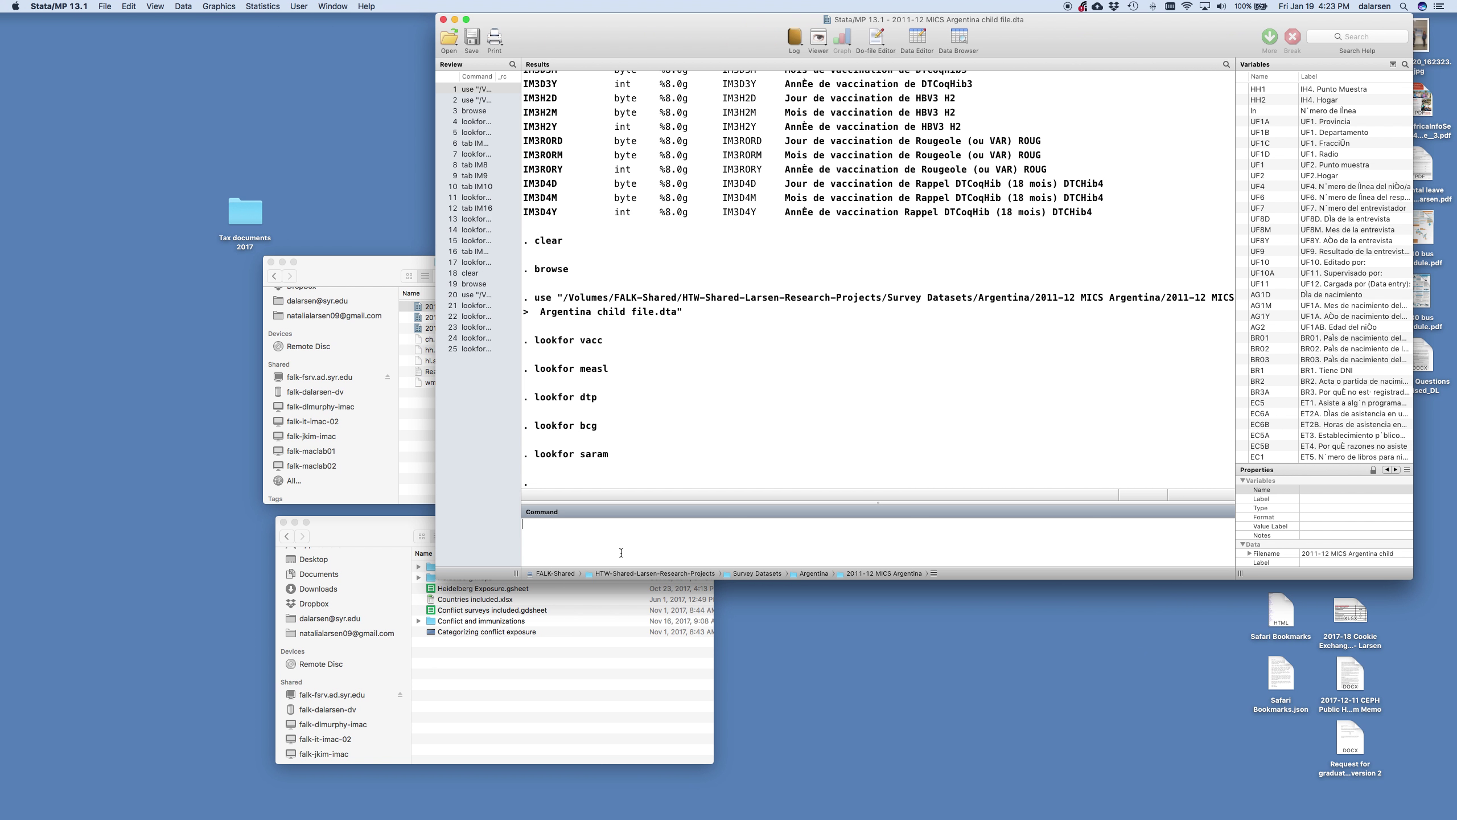
text(lookfor polio i)
key(BackSpace)
key(BackSpace)
key(Return)
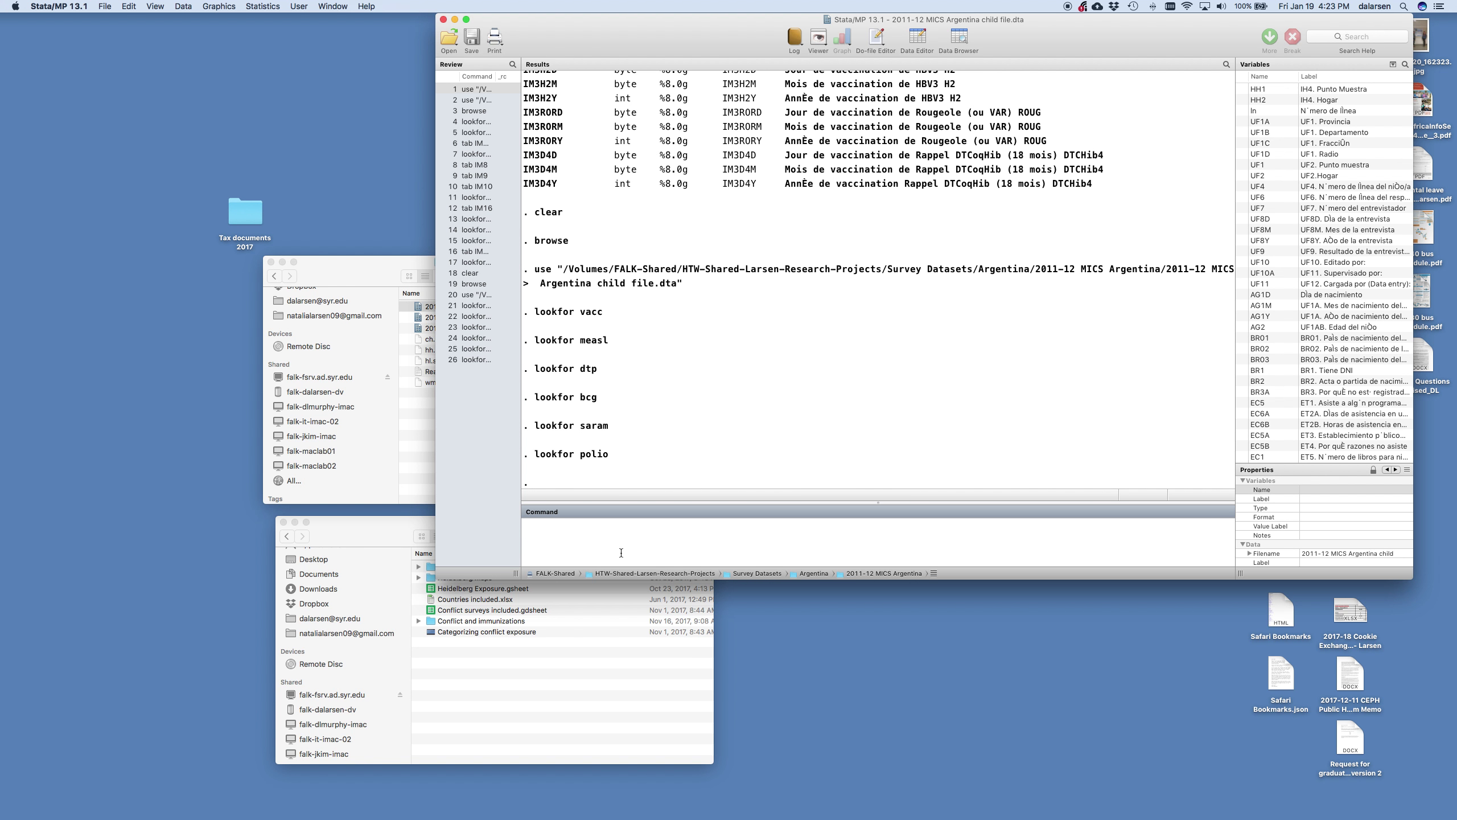
key(super+Tab)
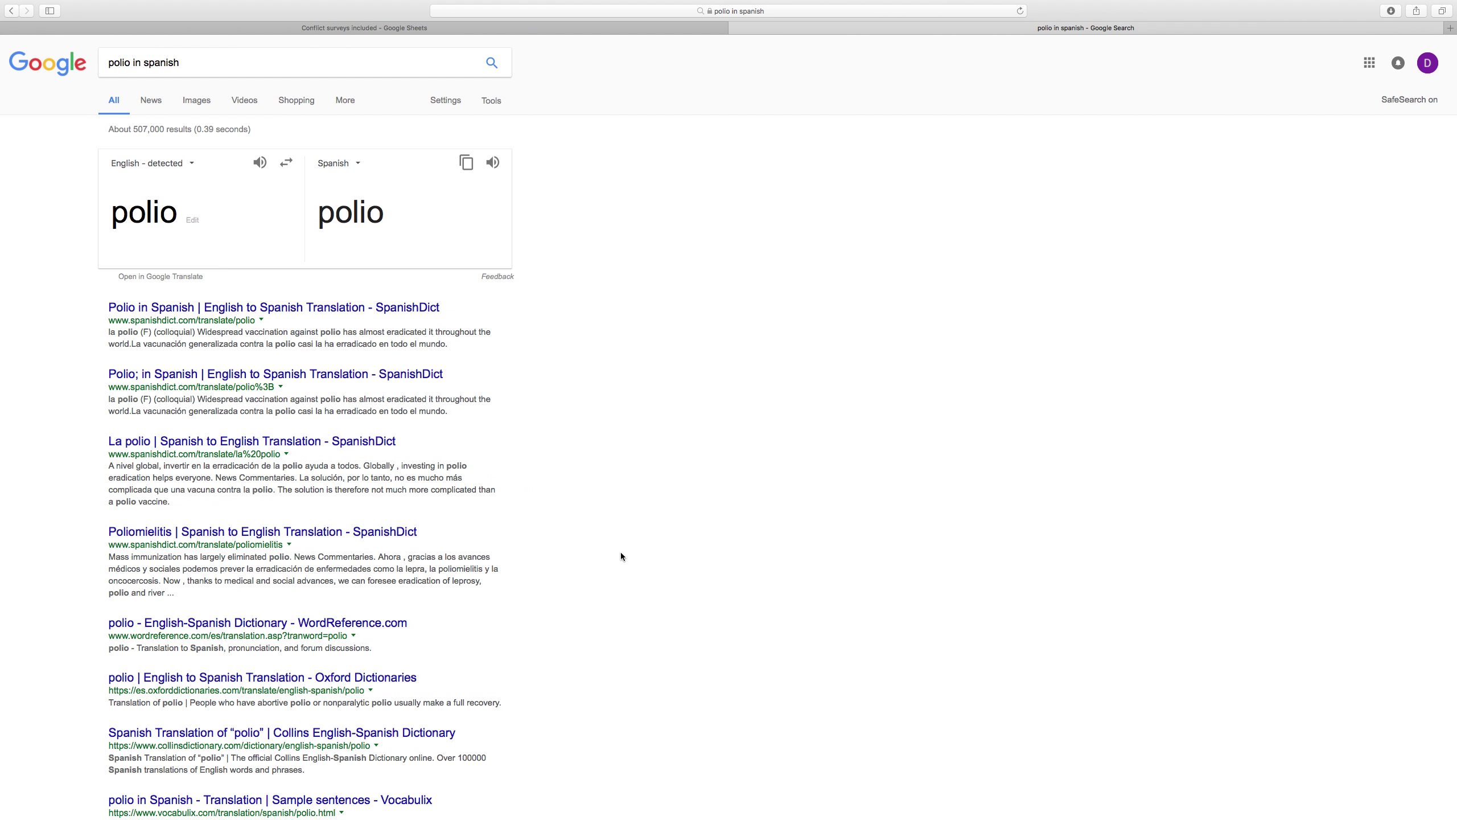
click(234, 68)
double_click(99, 64)
text(vaccin)
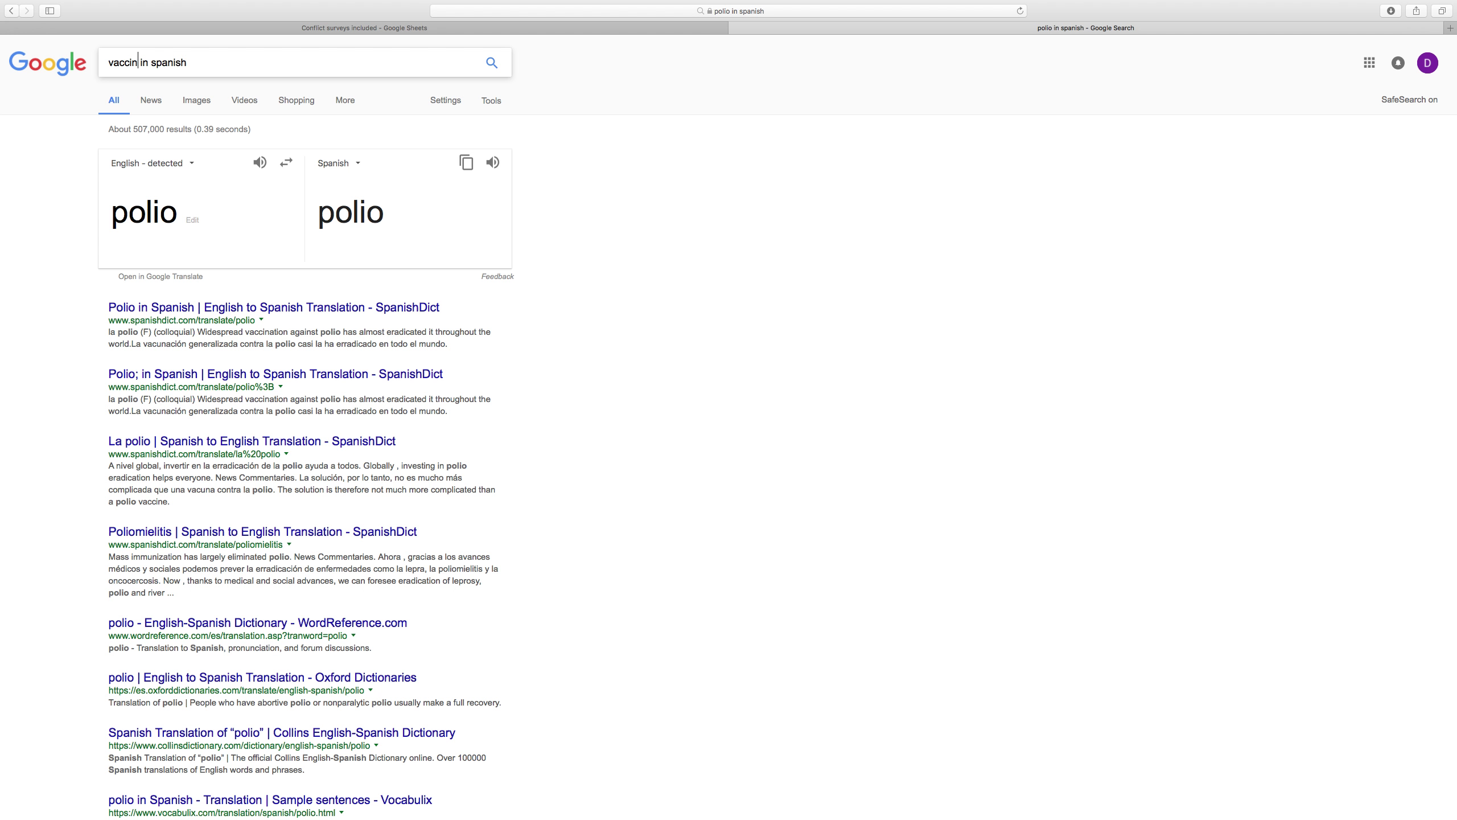
text(ation)
key(Return)
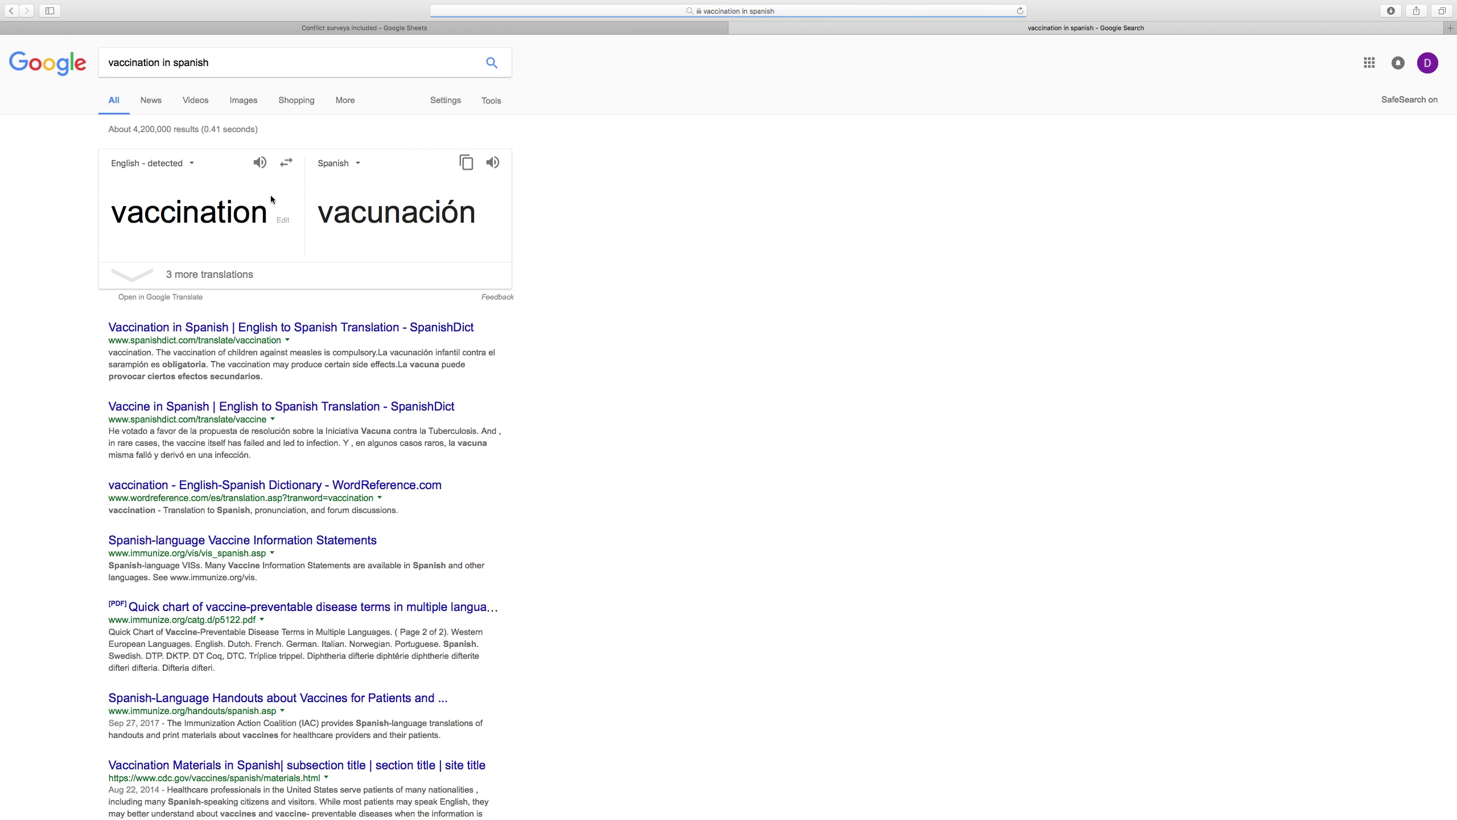
- Run lookfor vacuna on the Argentina child file, then go back to the browser
key(super+Tab)
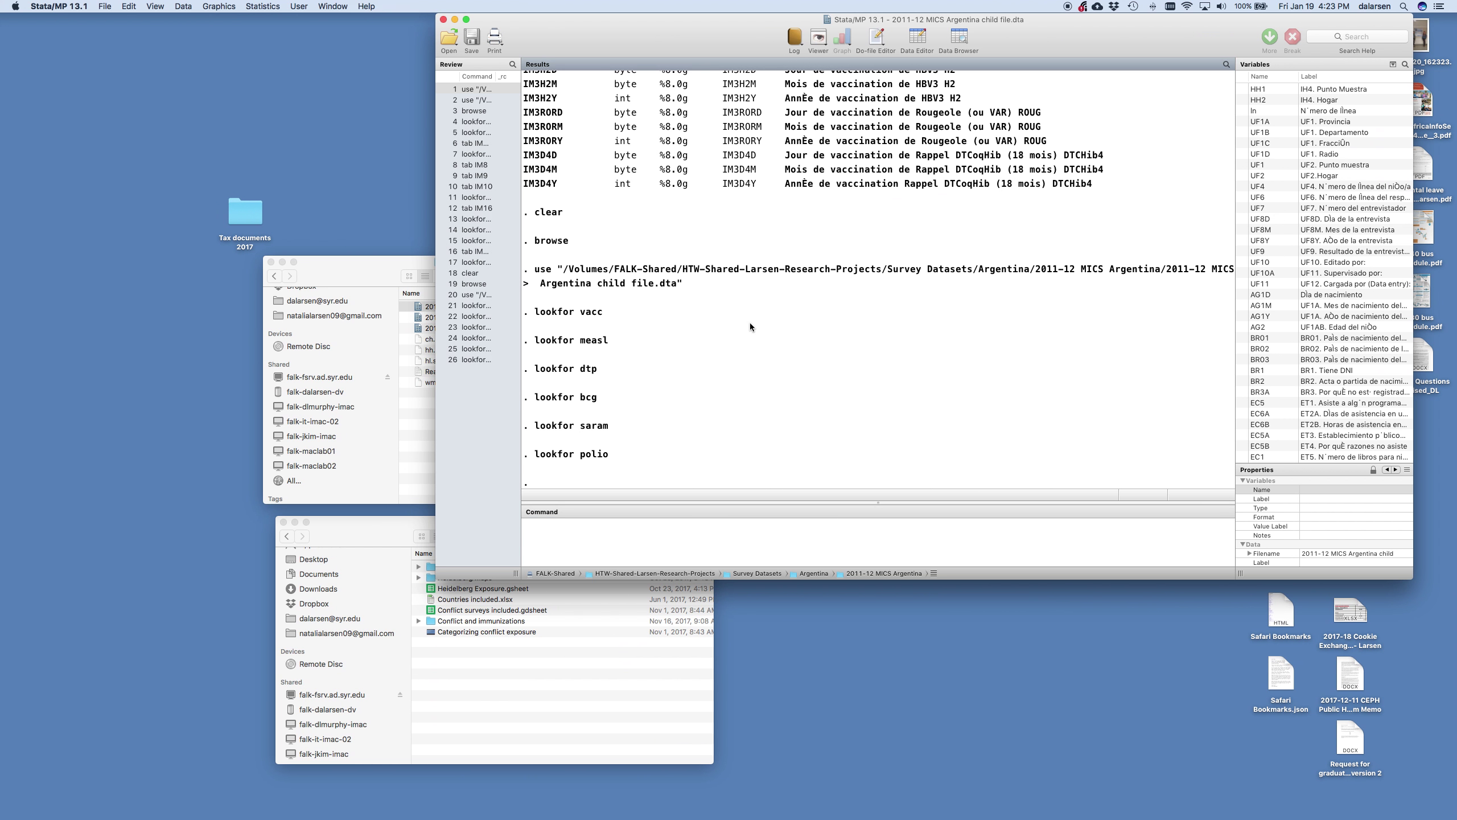
text(lookfor vacuna)
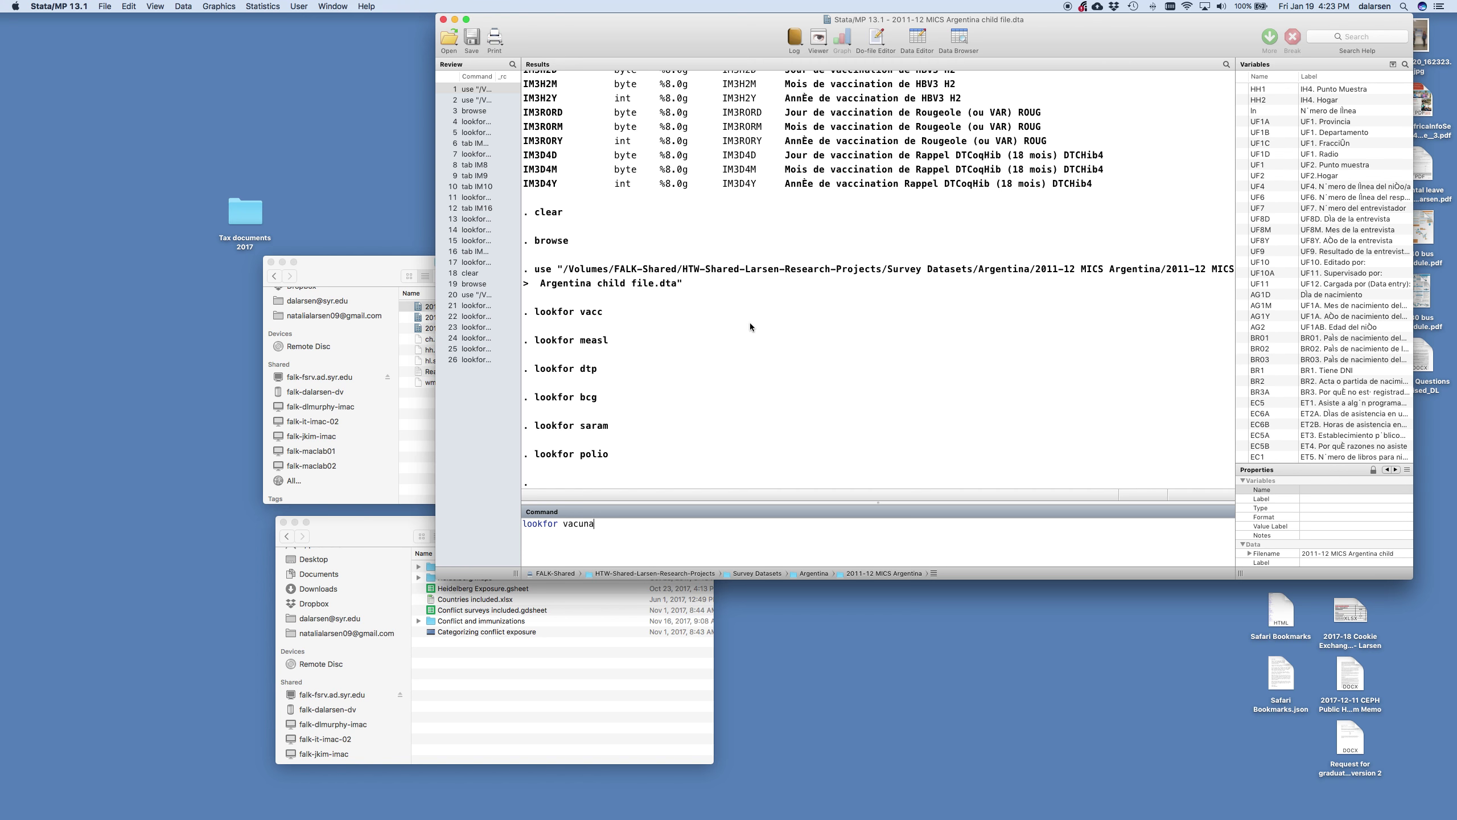
key(Return)
key(super+Tab)
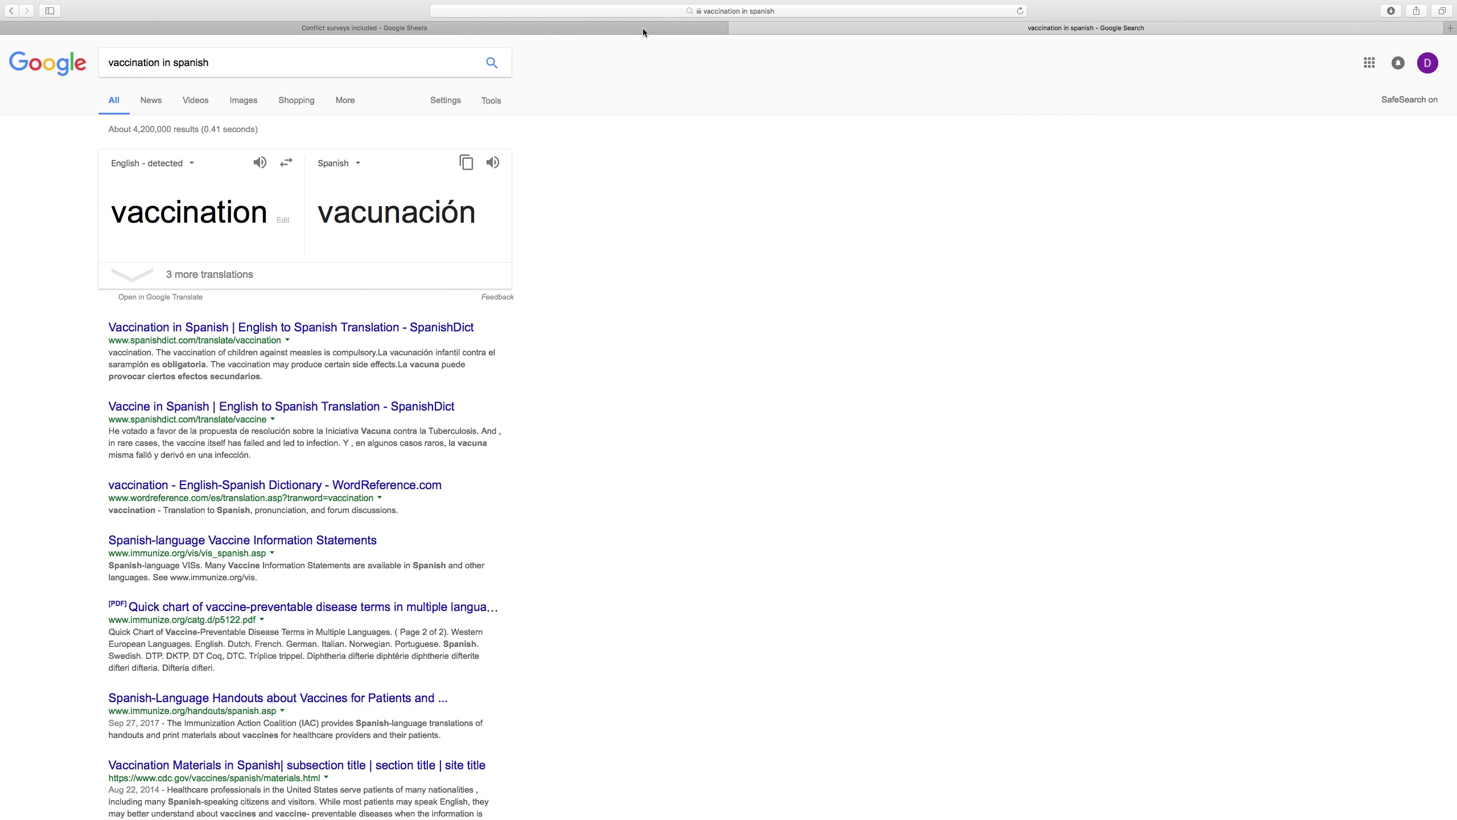
- Enter N under BCG, Polio, Measles and DPT in Argentina's tracker row
click(641, 28)
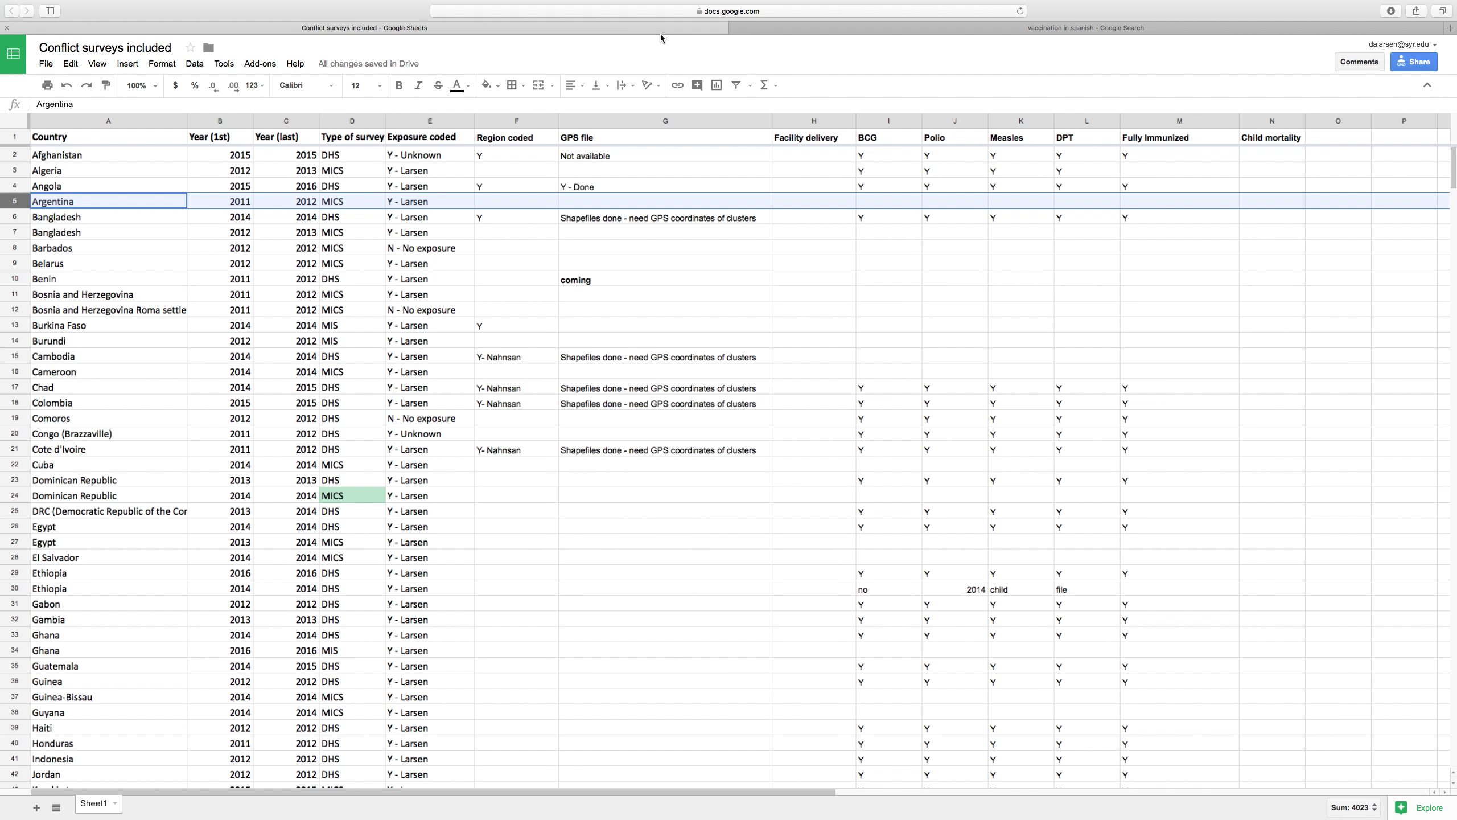
click(876, 207)
text(N)
key(Tab)
text(N)
key(Tab)
text(N)
key(Tab)
text(N)
key(Return)
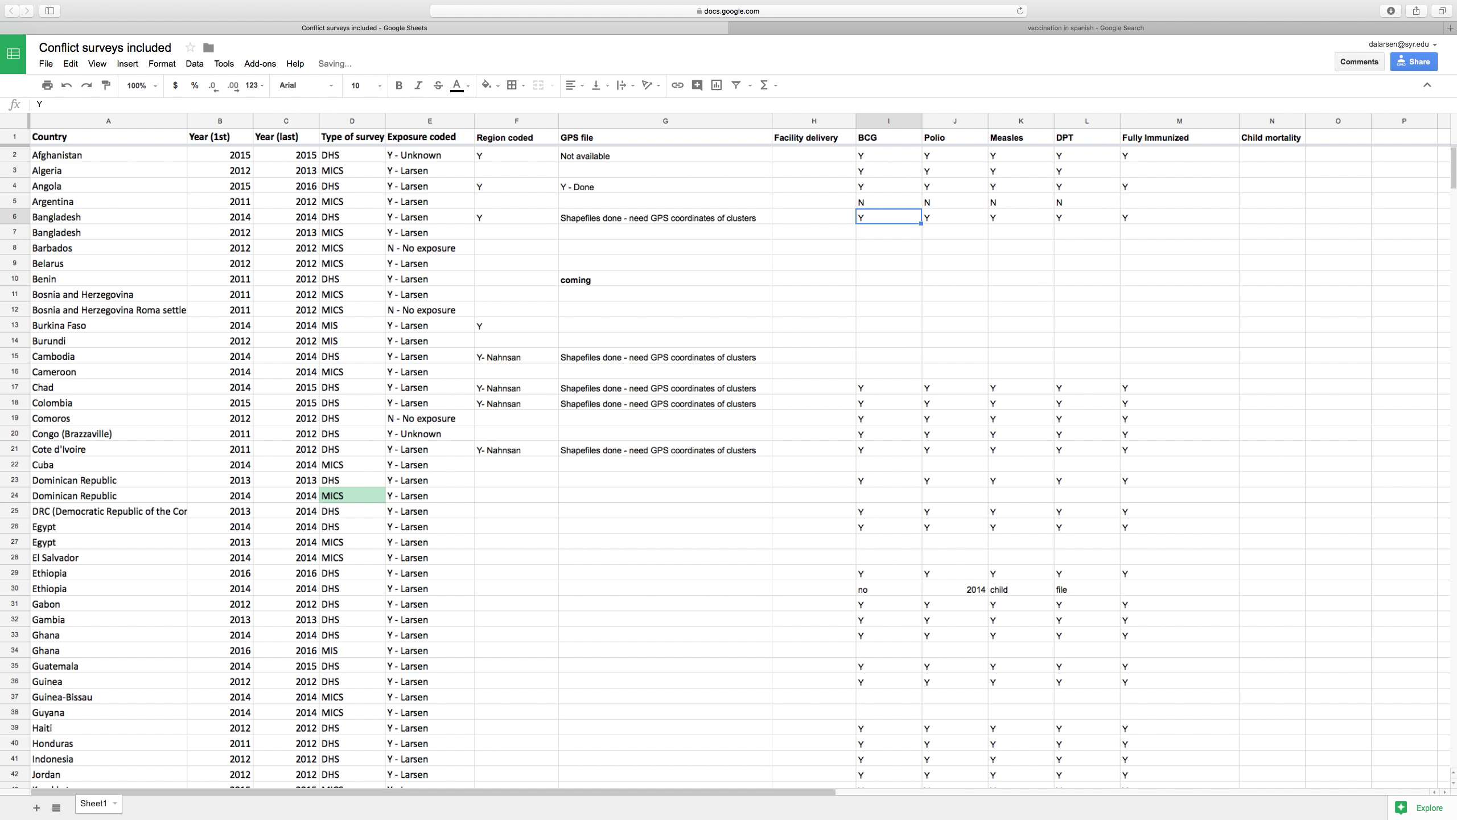
key(Tab)
key(Tab)
key(Tab)
key(Tab)
key(Tab)
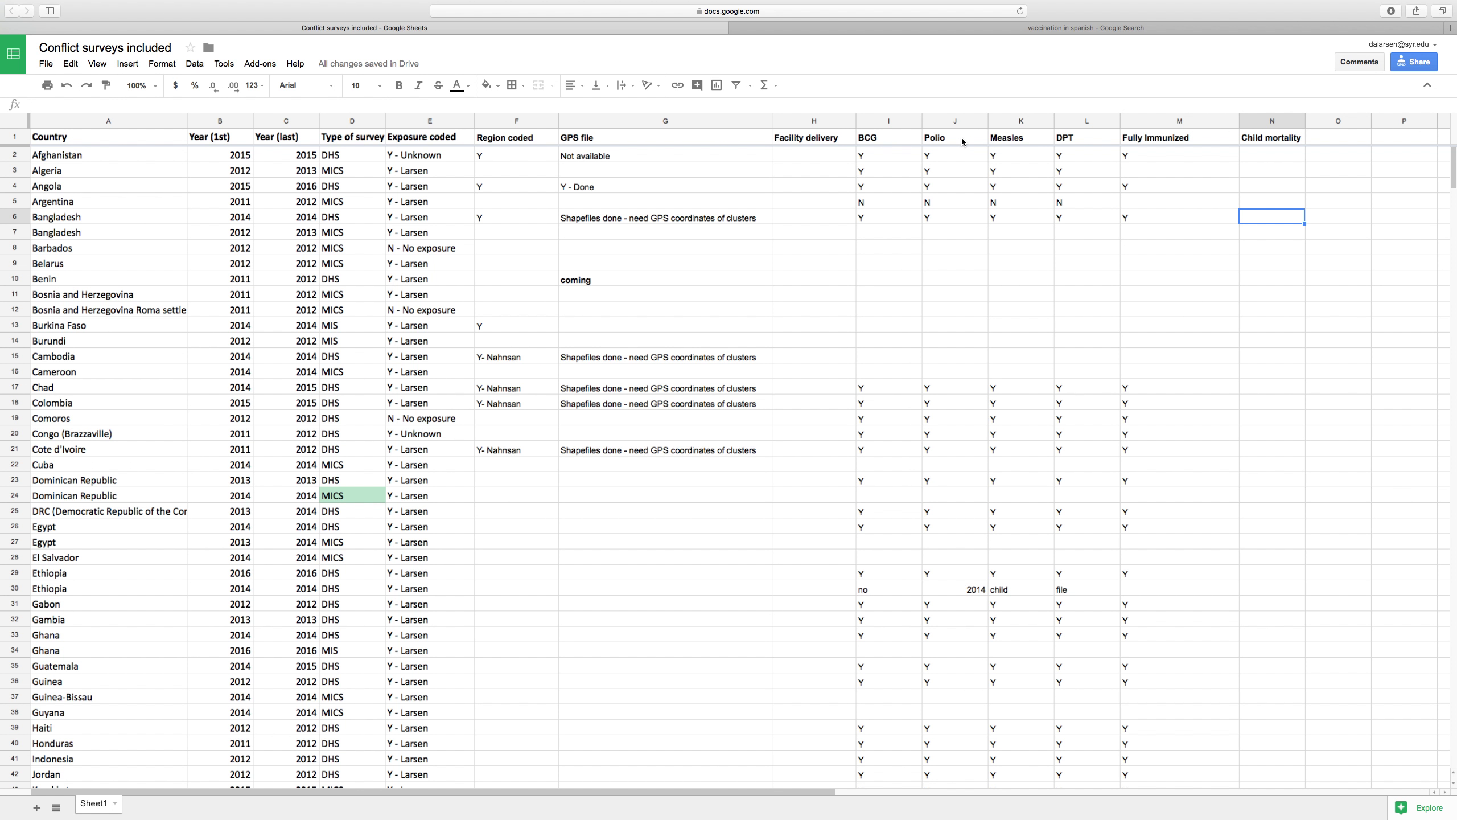
- Select the Argentina and 2012 Bangladesh MICS rows, then return to the desktop
click(23, 205)
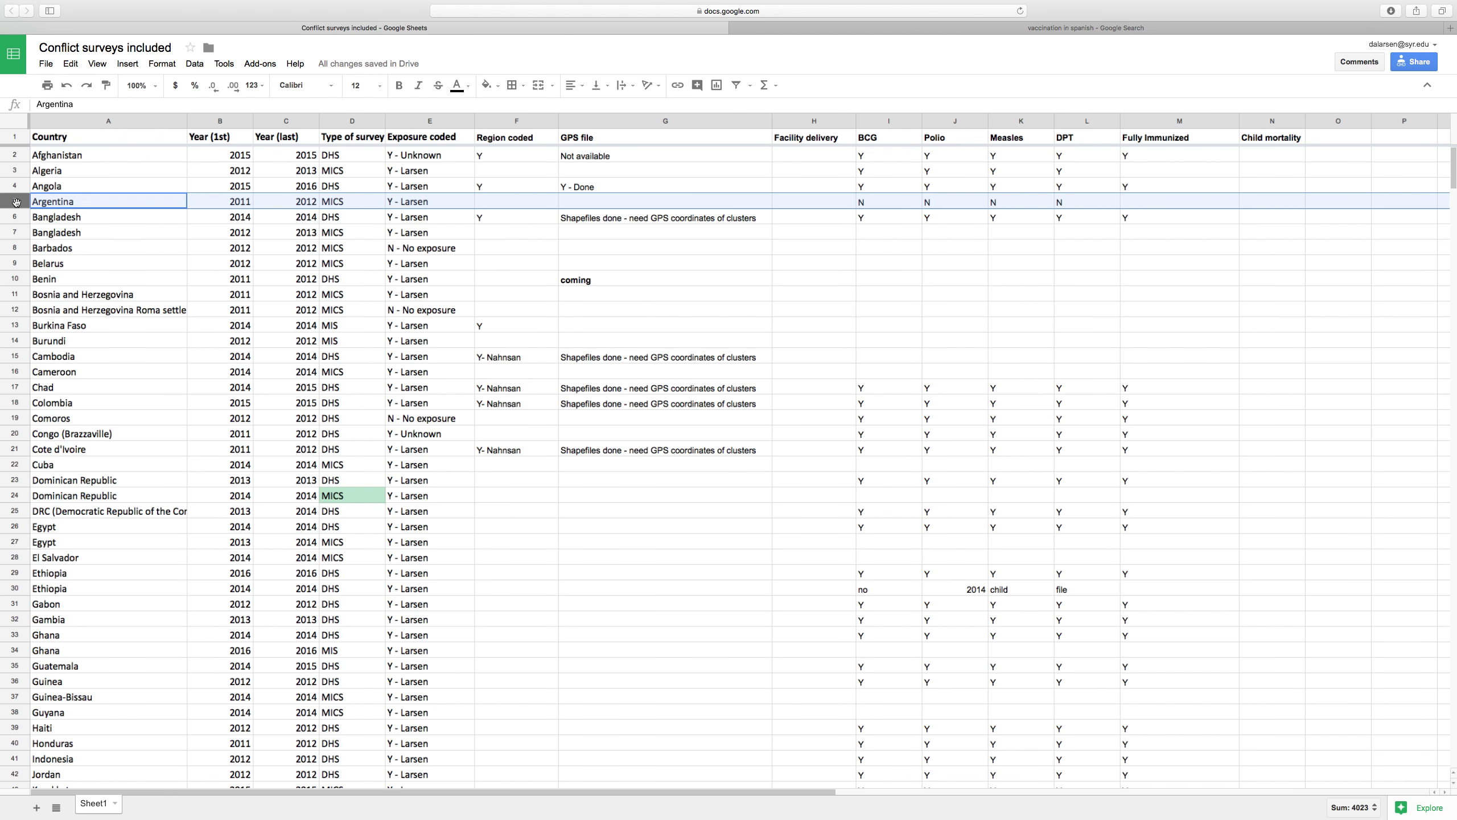
click(15, 233)
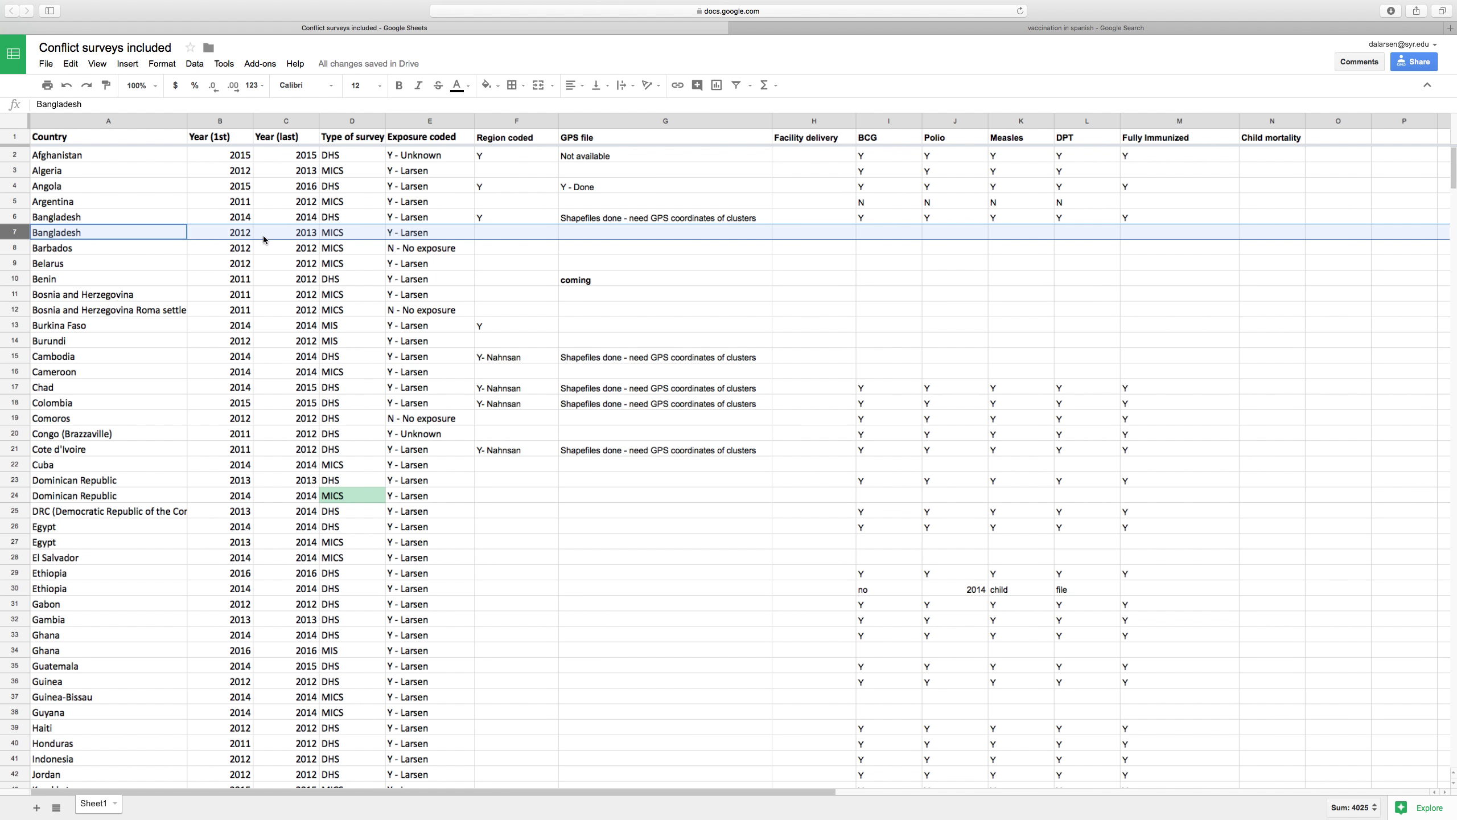
key(super+Tab)
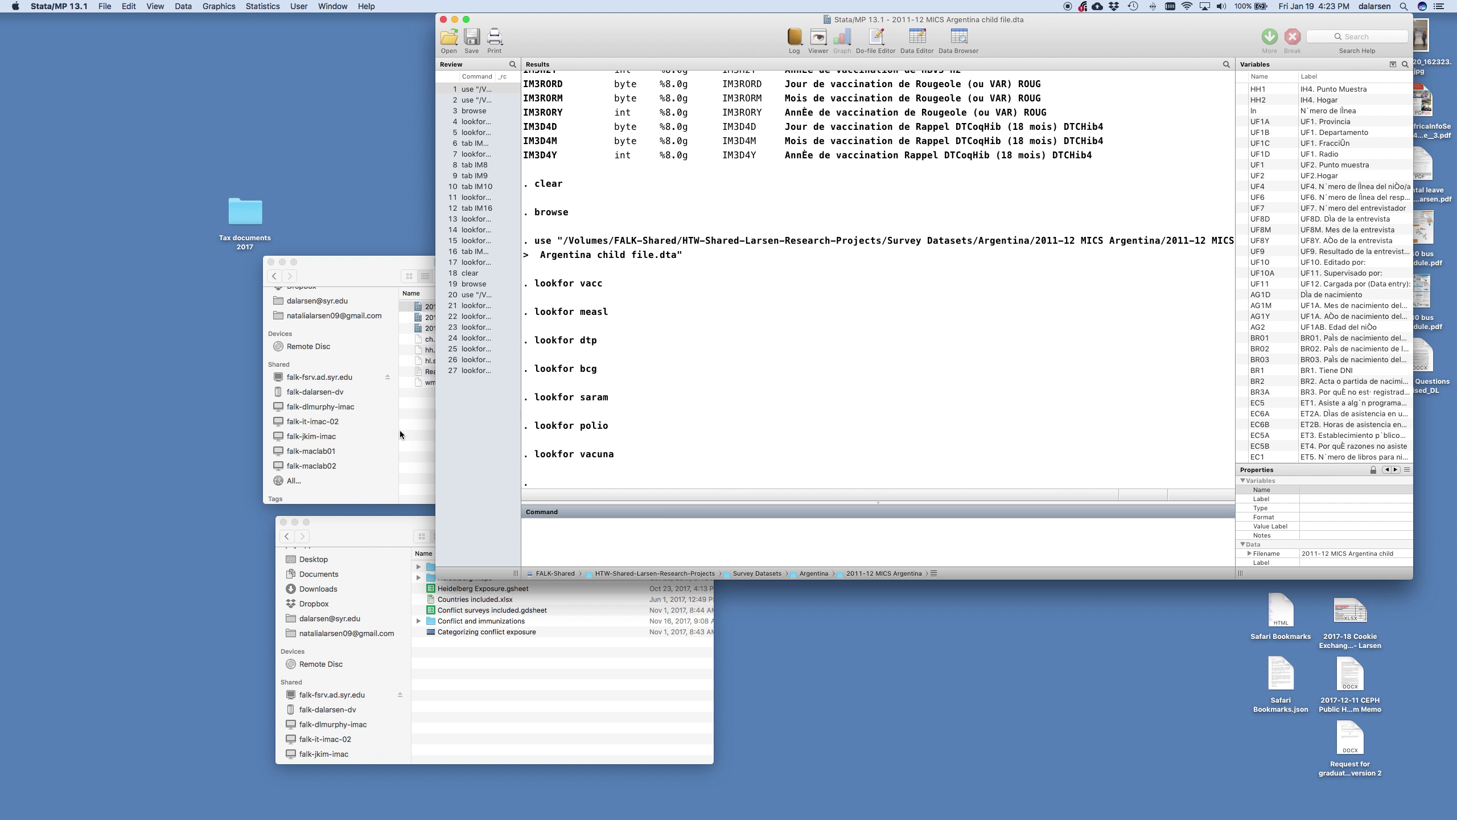
- Open the child .dta file from Survey Datasets > Bangladesh > 2012-13 MICS Bangladesh in Finder
click(400, 431)
click(277, 277)
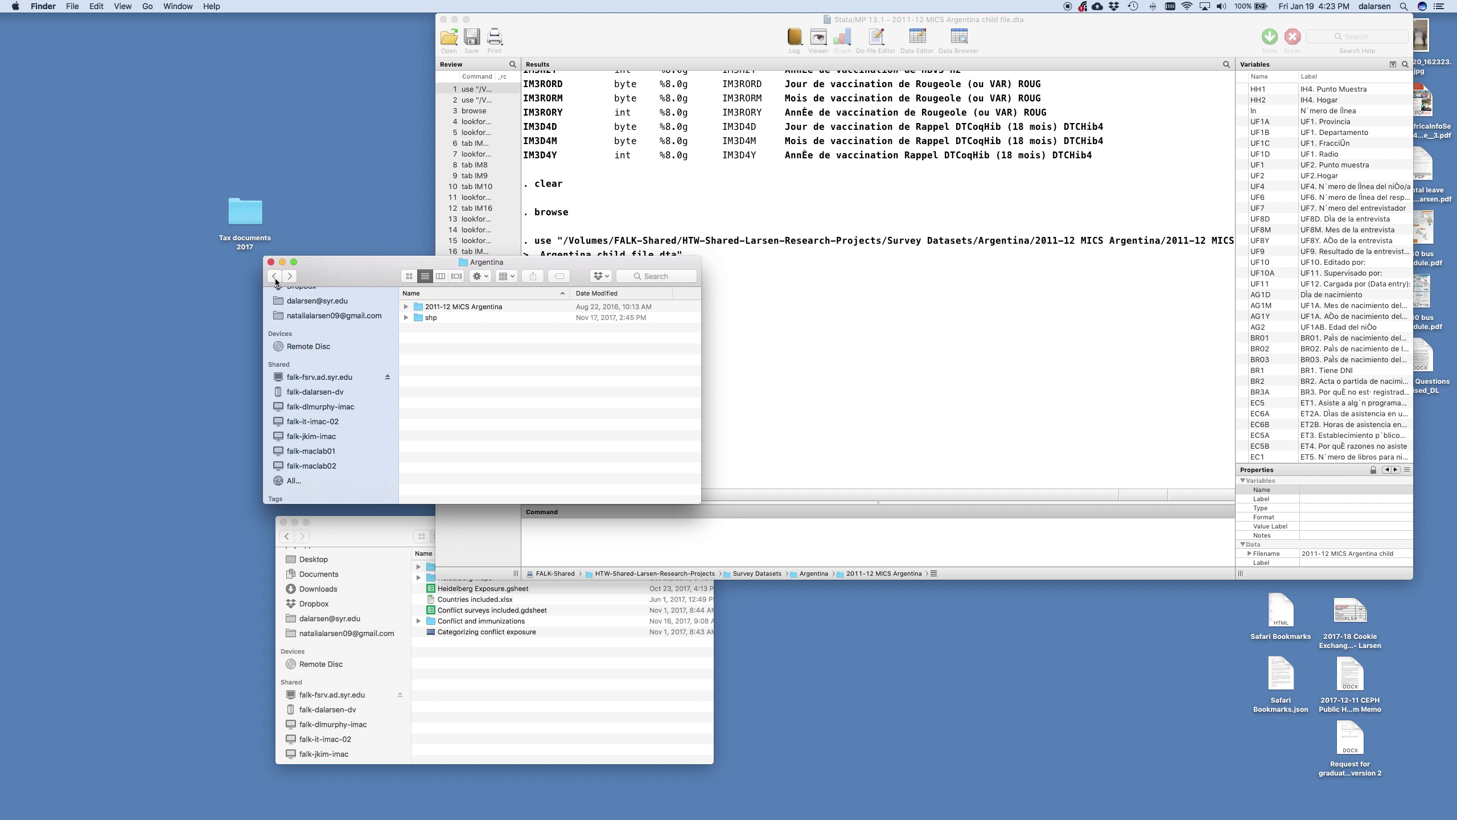
click(277, 278)
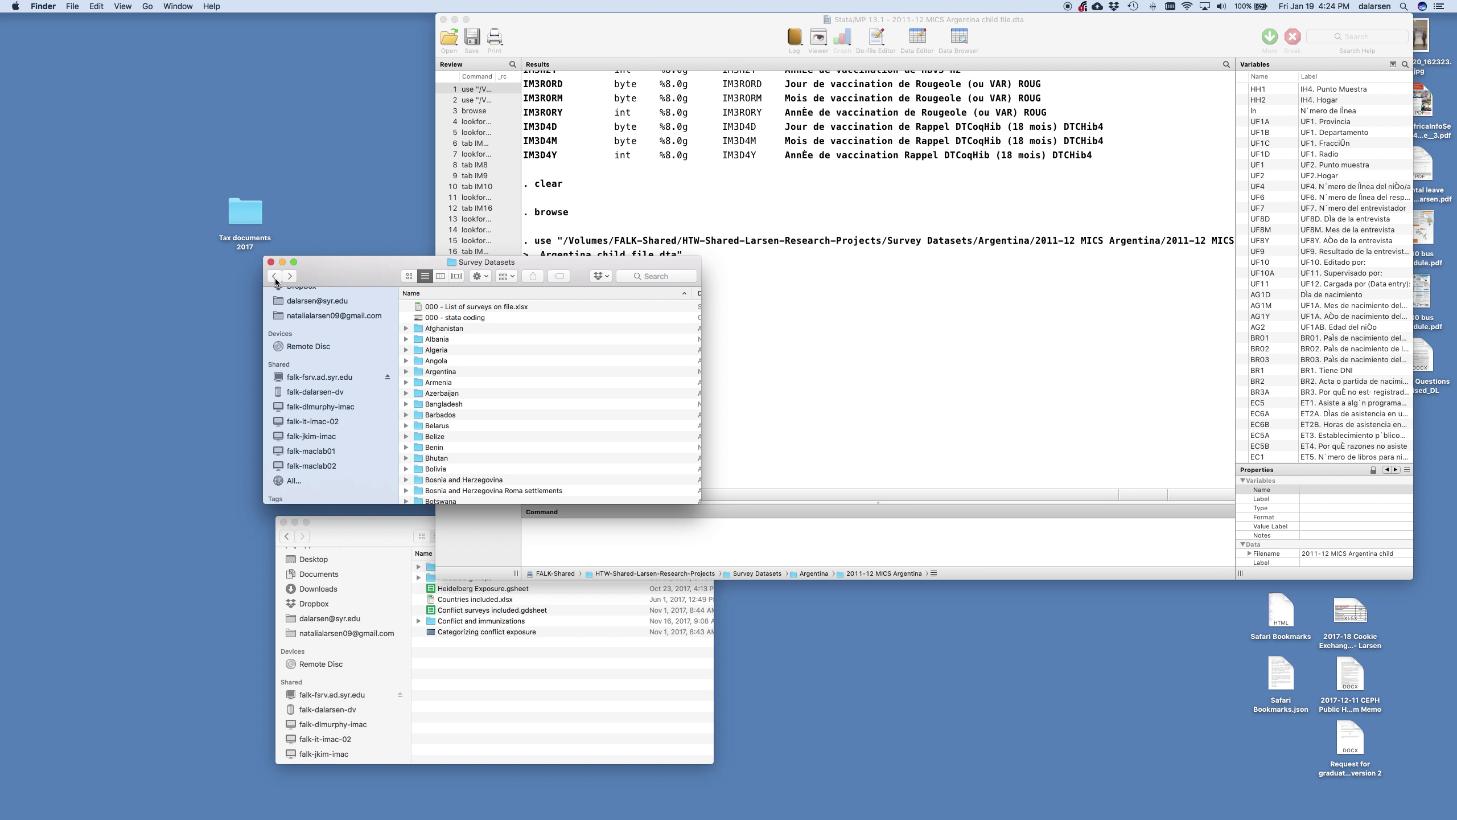
double_click(451, 402)
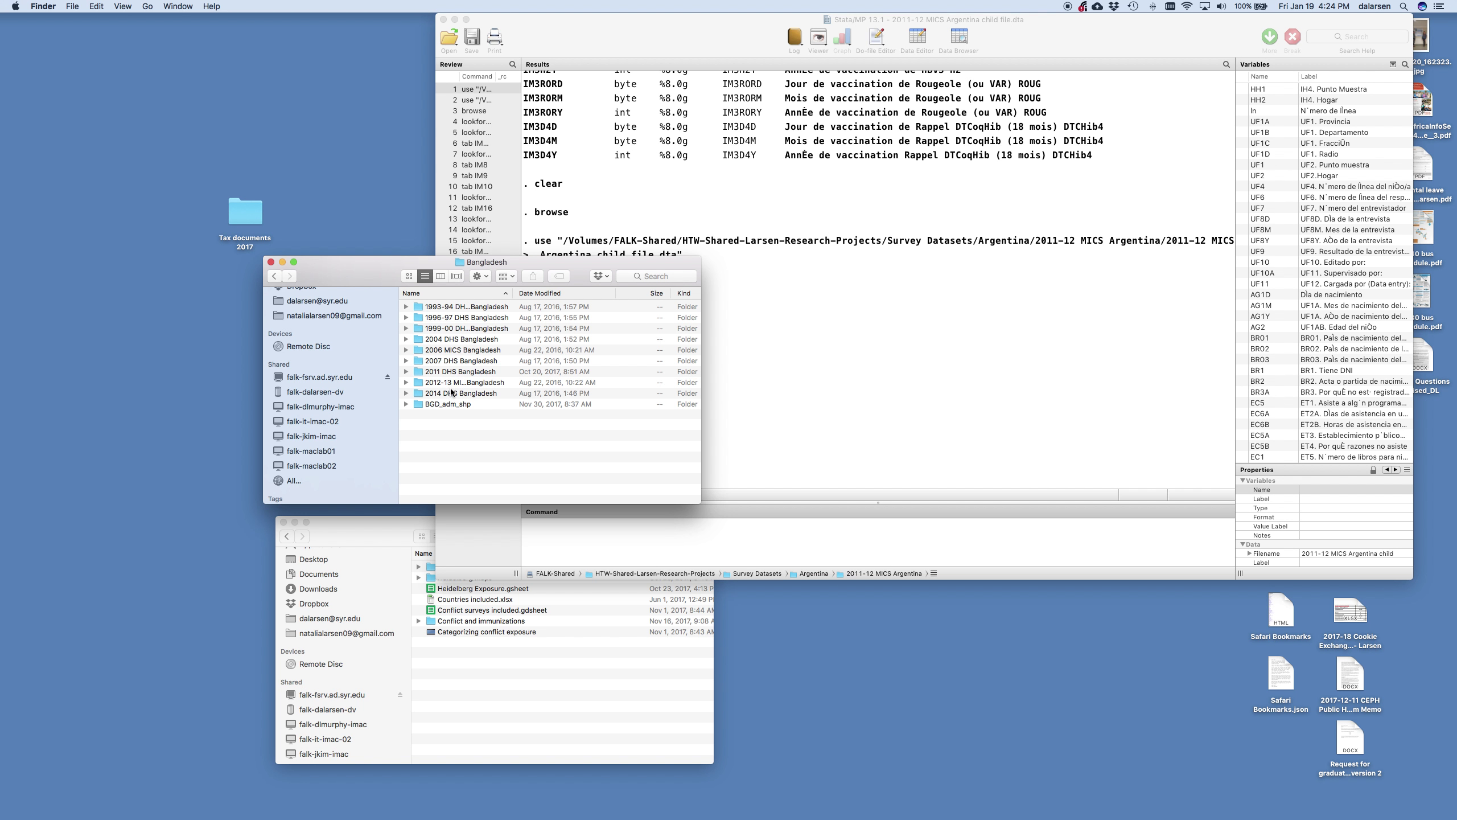
double_click(453, 382)
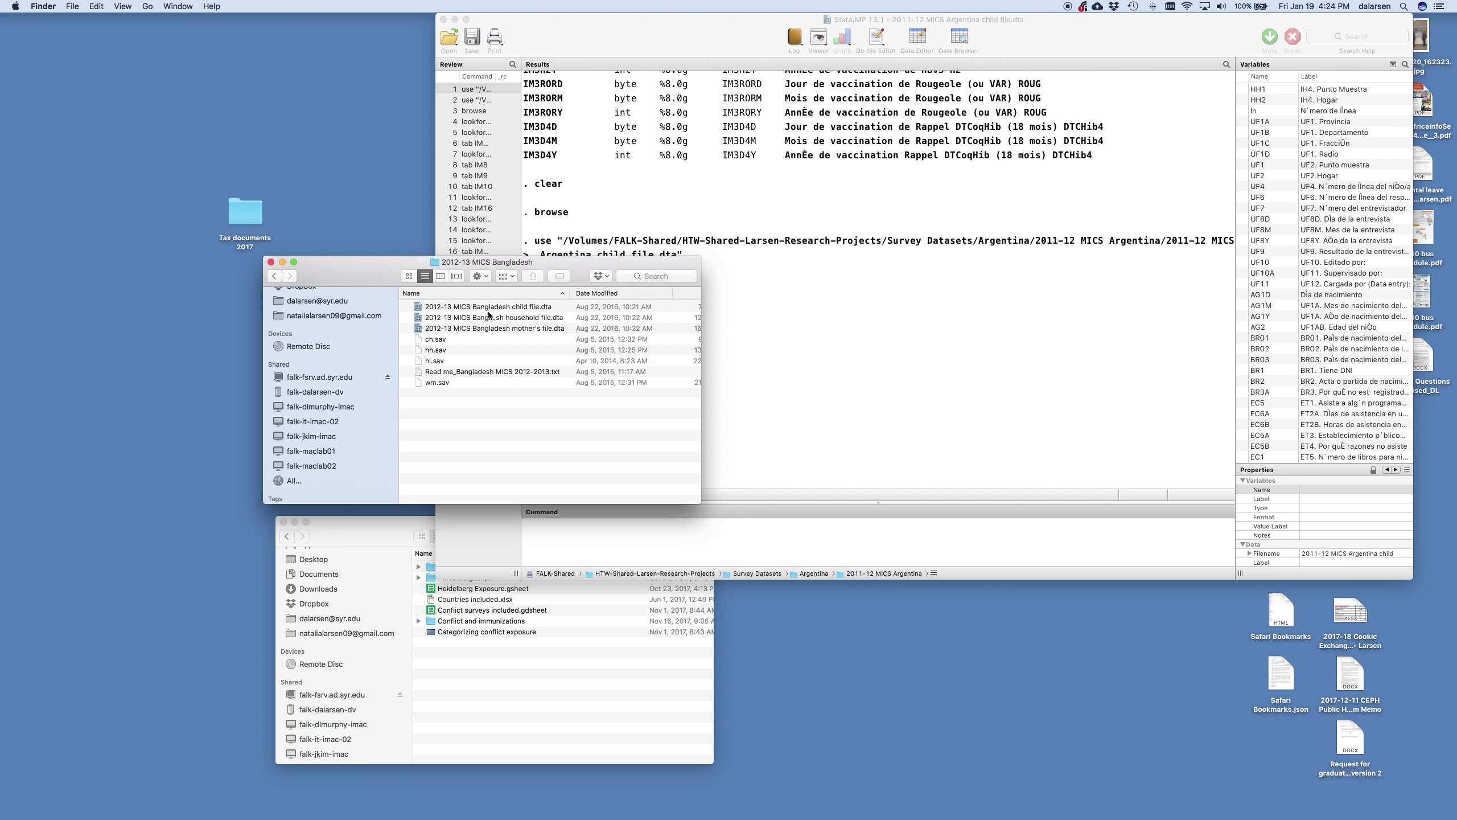
double_click(489, 310)
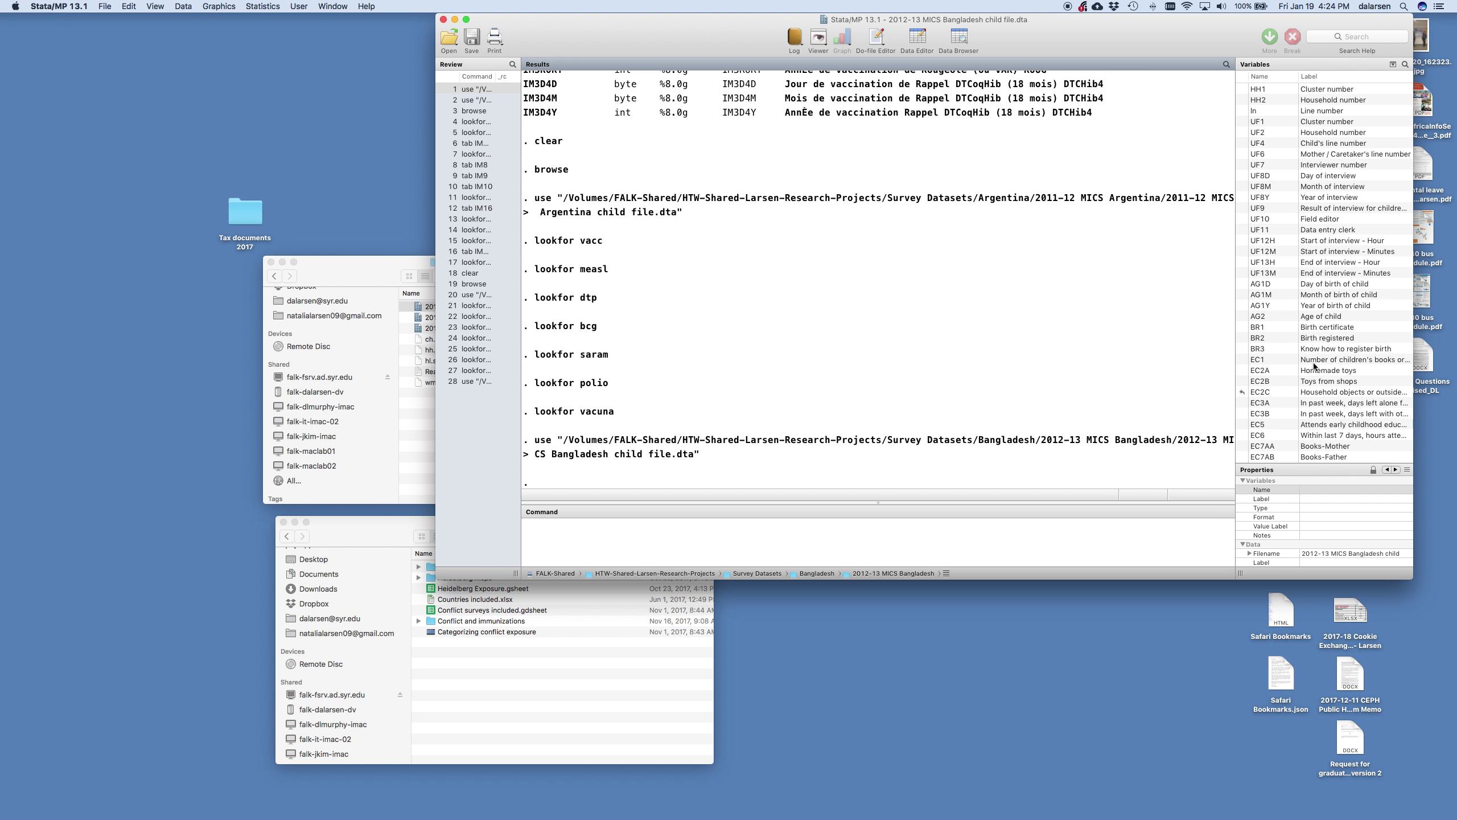
- Search the Bangladesh child file with lookfor polio, lookfor measl and lookfor bcg
text(lookfor polio)
key(Return)
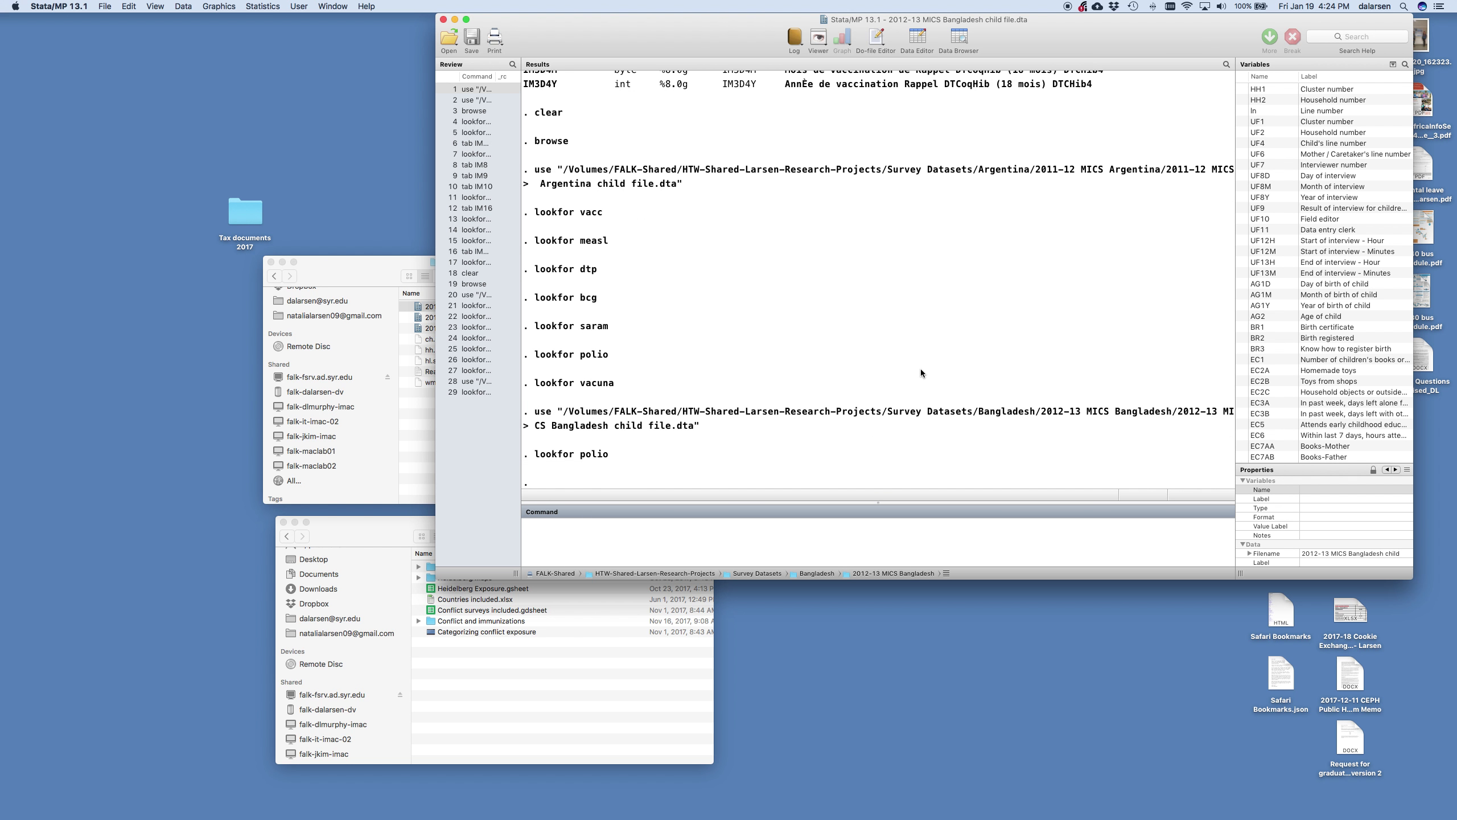
text(lookfor measl)
key(Return)
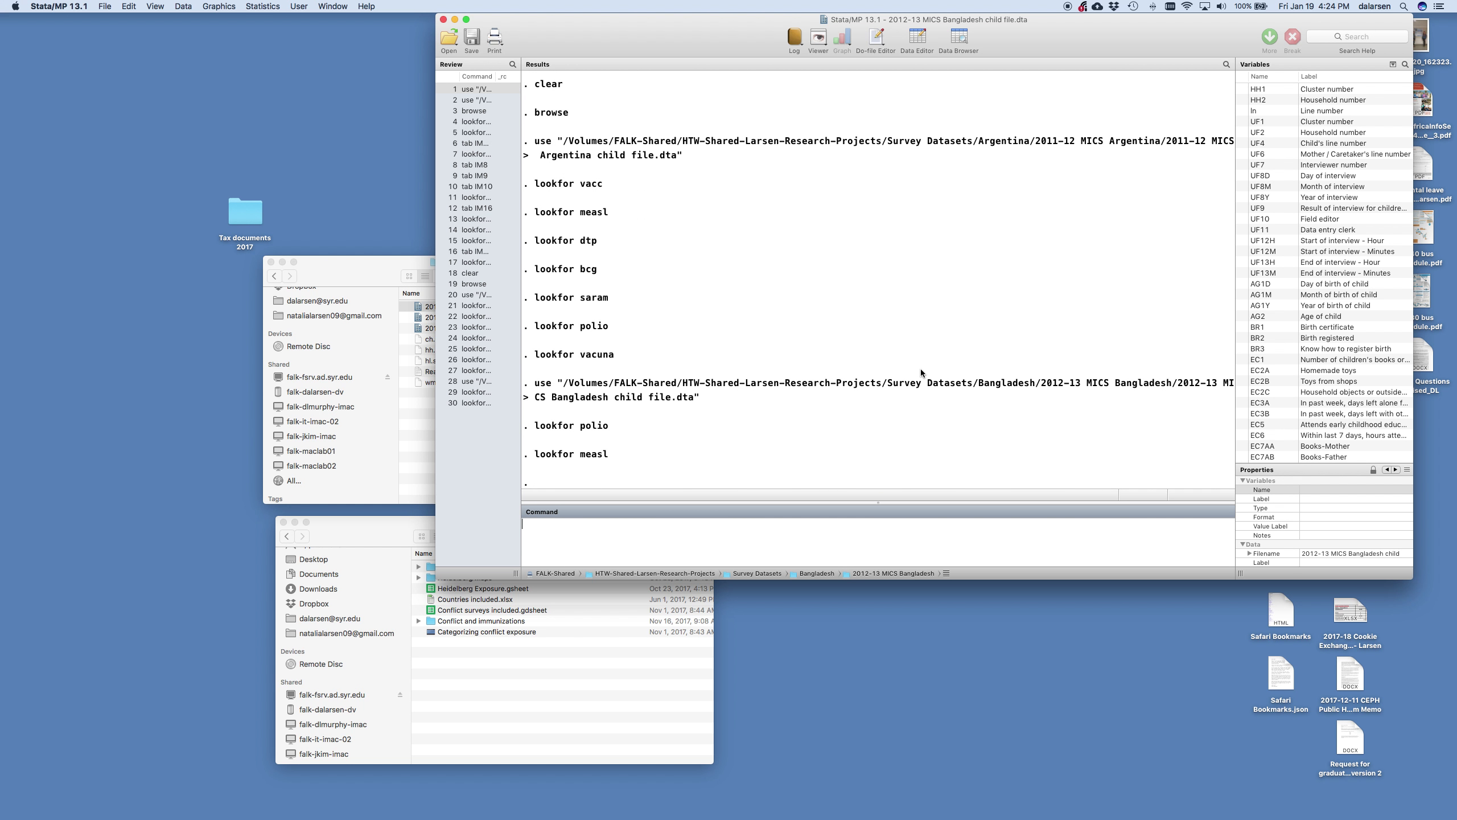
text(lookfor bcg)
key(Return)
- Search for dpt, dtp and vacc variables, then switch to the tracker spreadsheet
text(lookfor dpt)
key(Return)
text(lookfor)
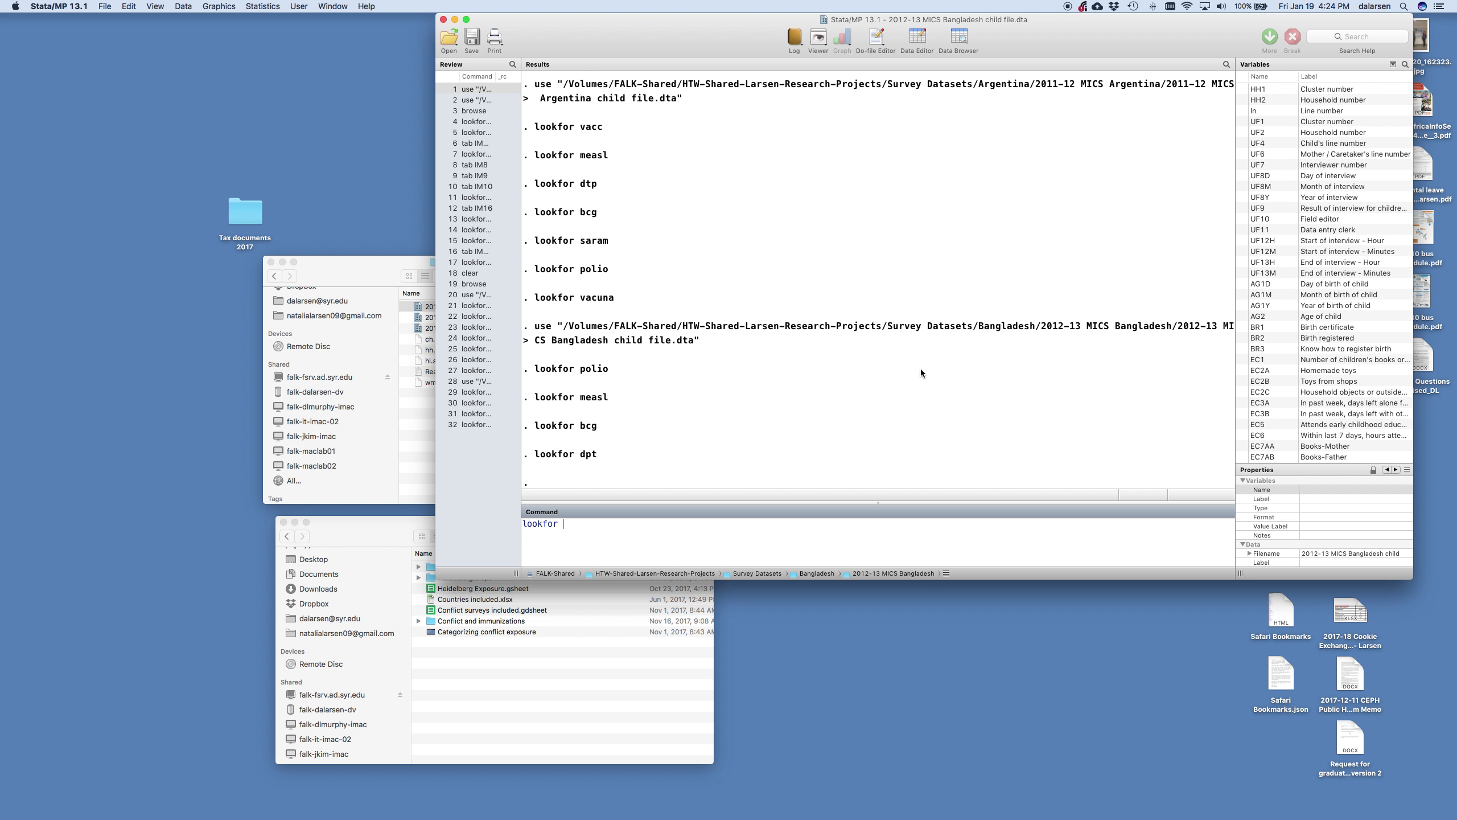
text( dtp)
key(Return)
text(lookfor v)
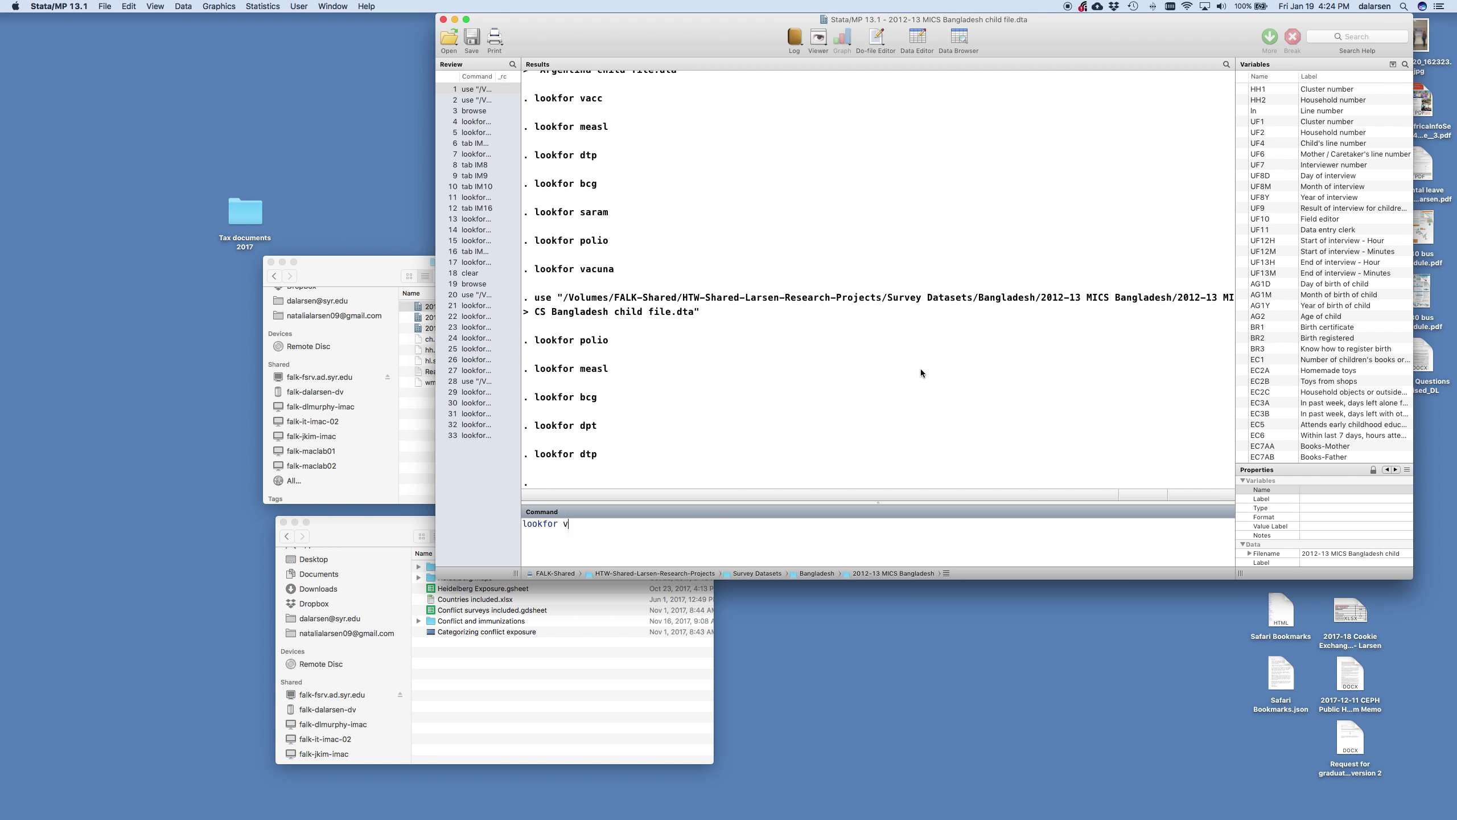
text(acc)
key(Return)
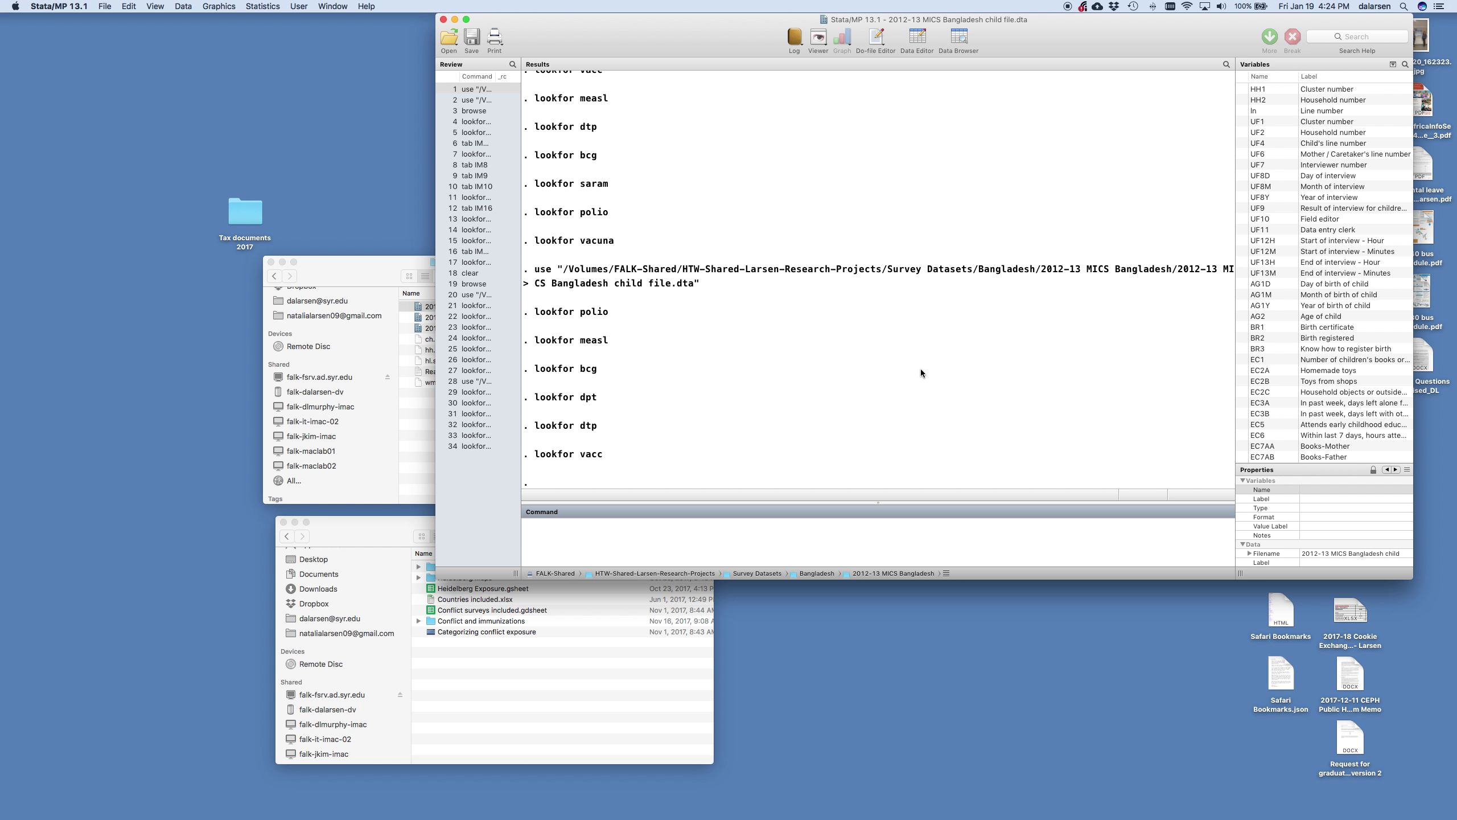
scroll(1357, 373, down, 15)
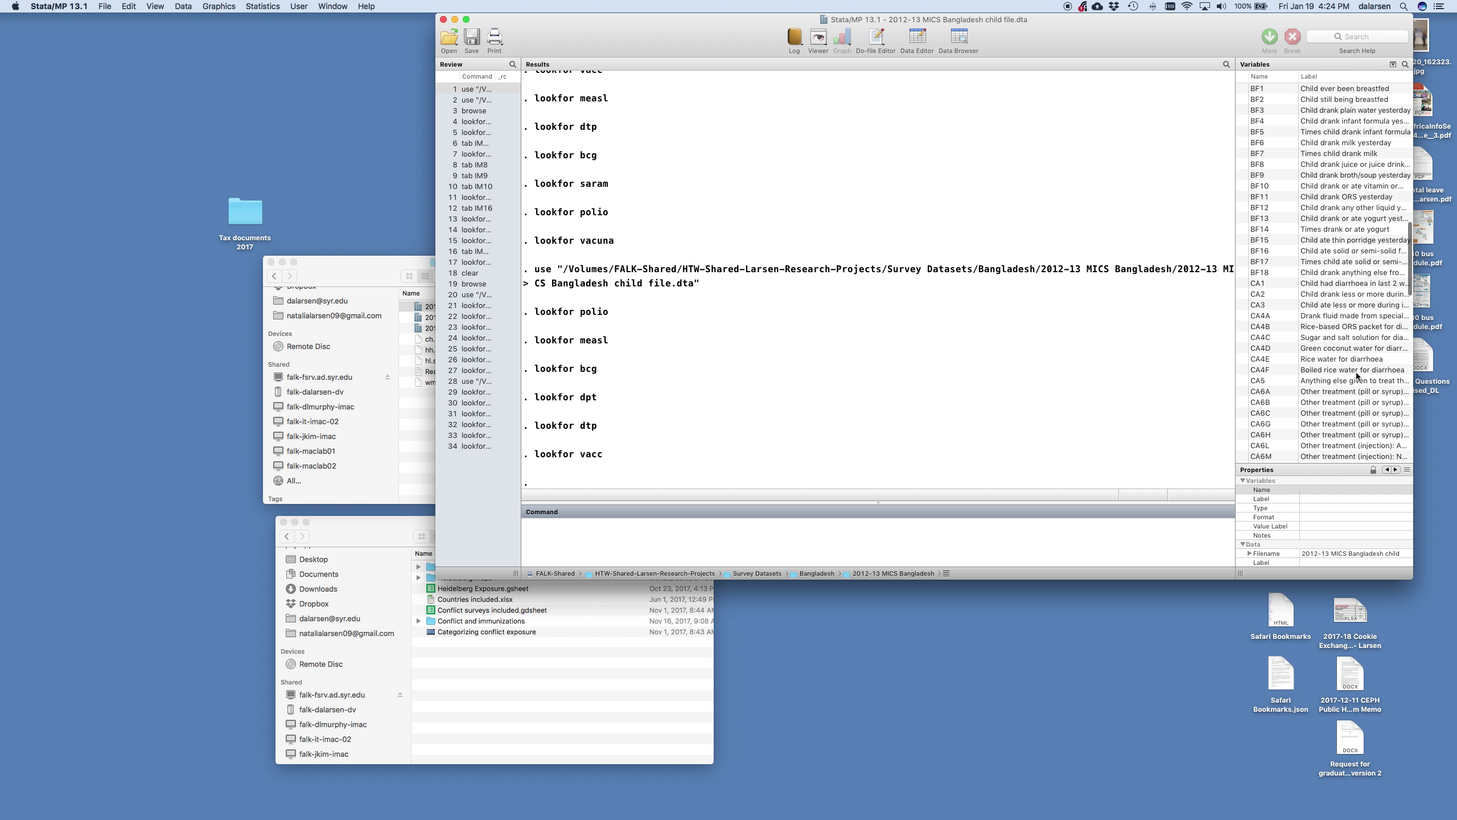
scroll(1357, 377, down, 15)
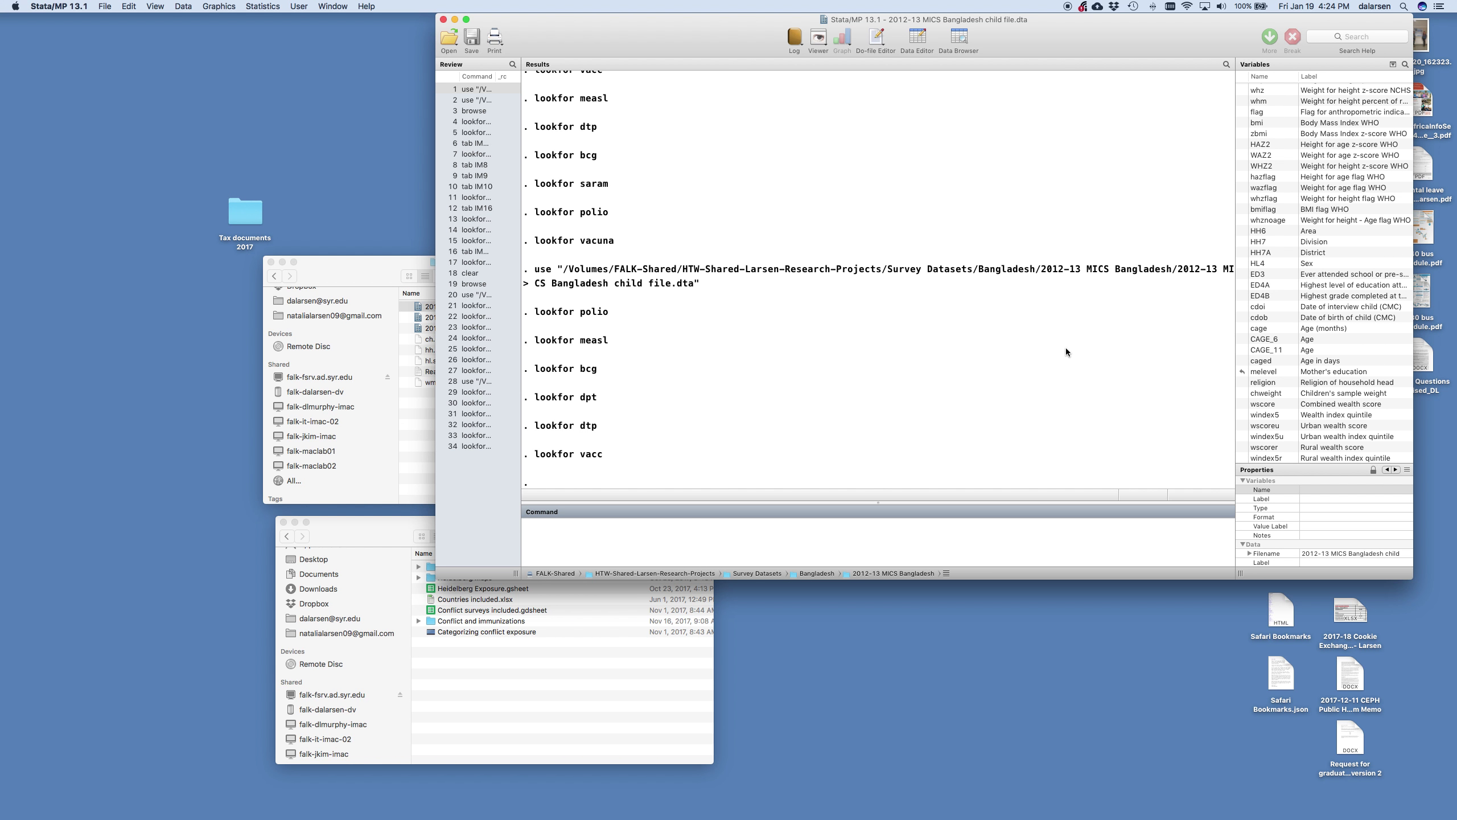
key(super+Tab)
- Enter N in cells I7 to L7 of the 2012-13 Bangladesh MICS row
click(864, 231)
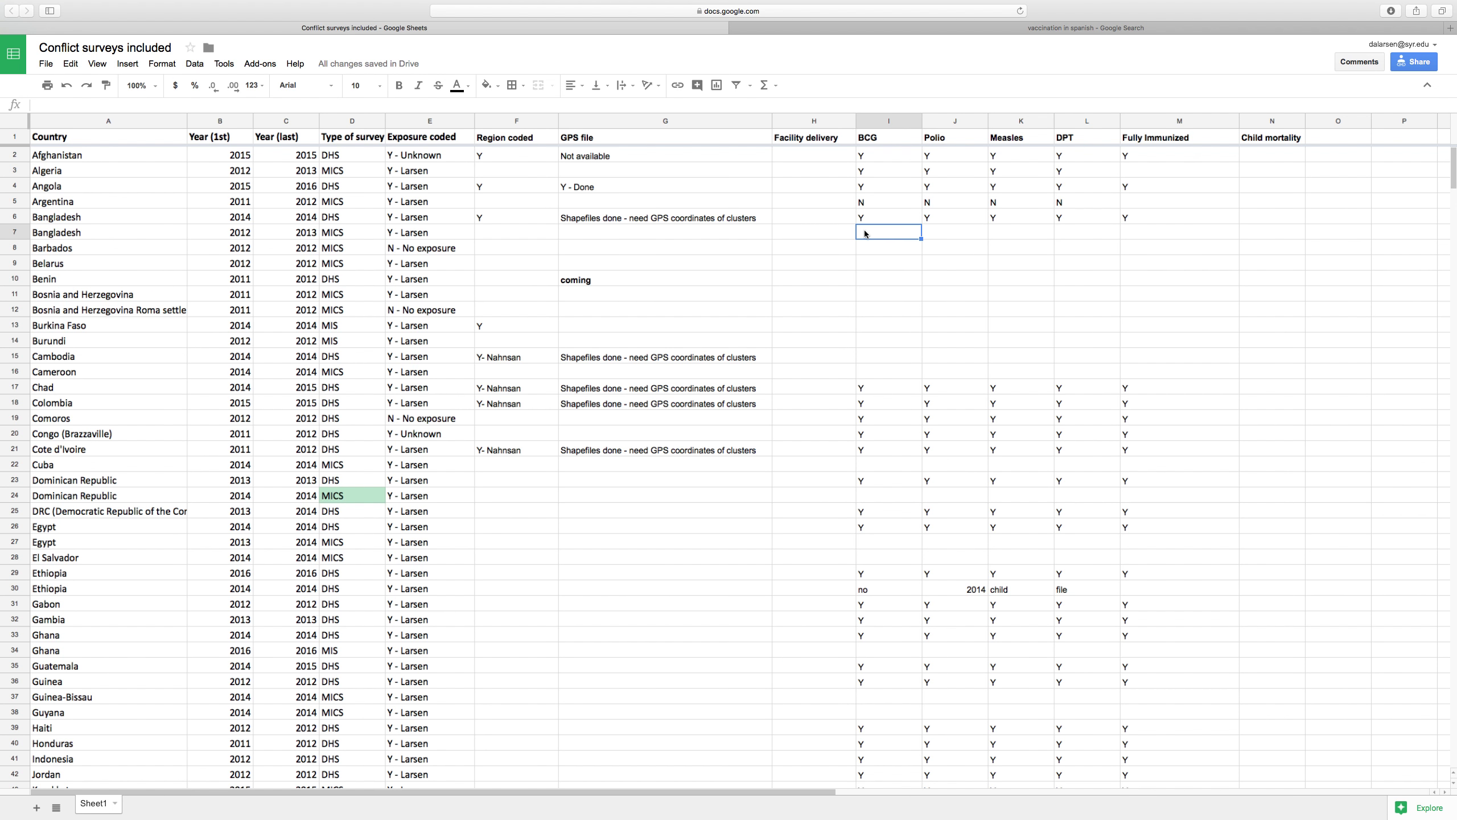
text(N)
key(Tab)
text(N)
key(Tab)
text(N)
key(Tab)
text(N)
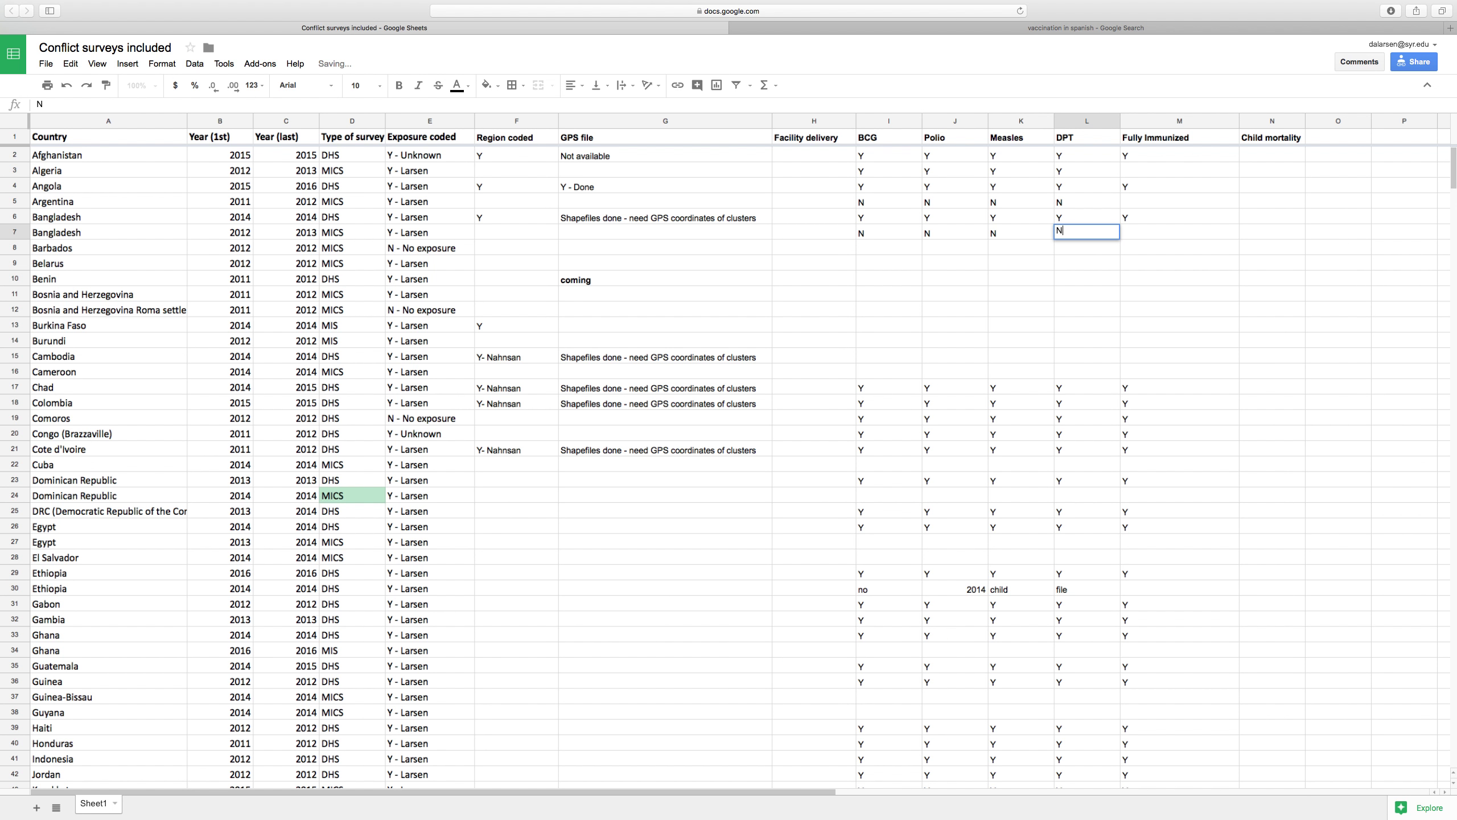
key(Return)
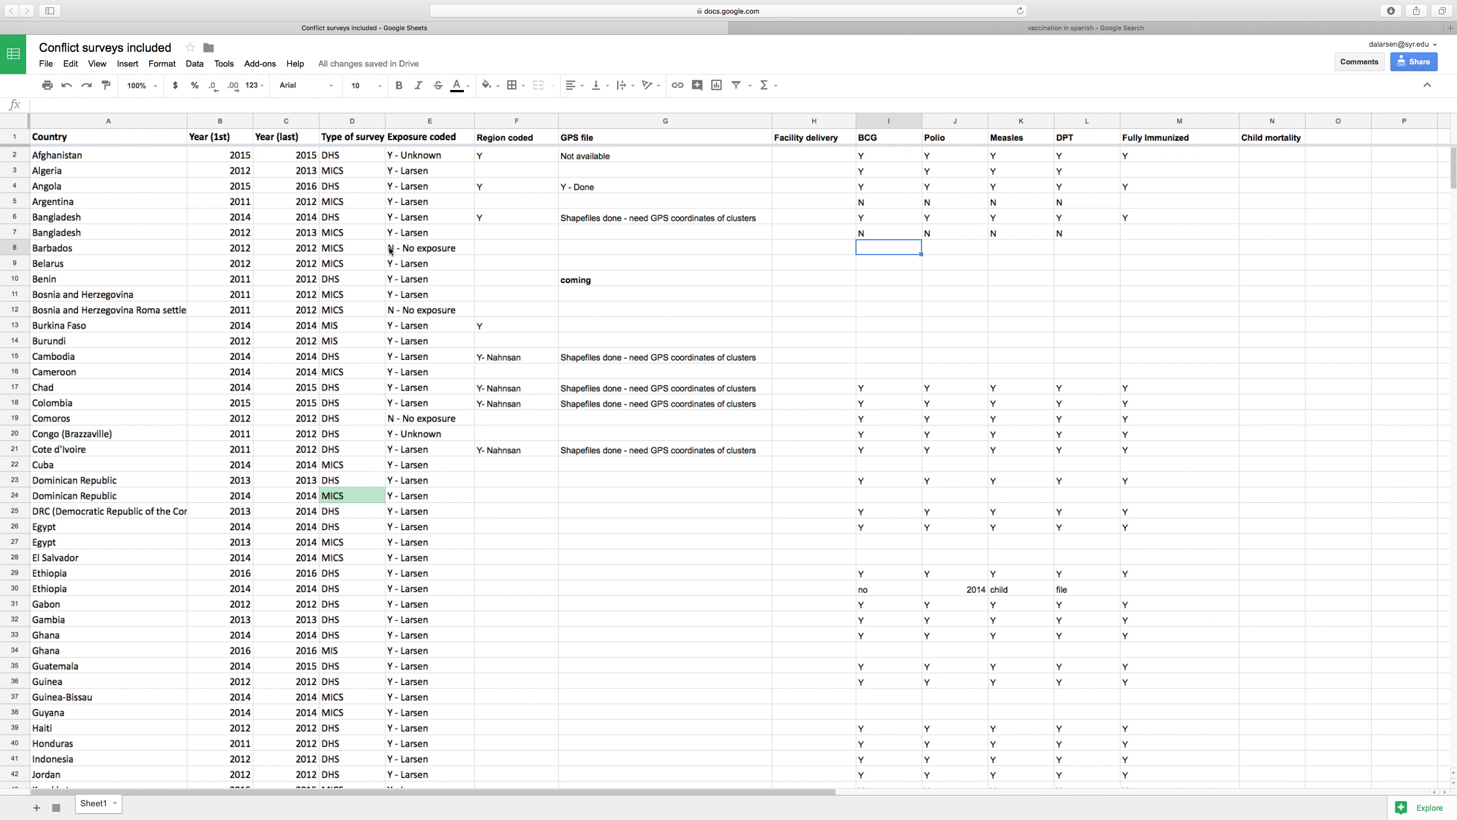
- Enter '-' in Barbados's BCG, Polio, Measles and DPT cells I8 to L8
click(14, 248)
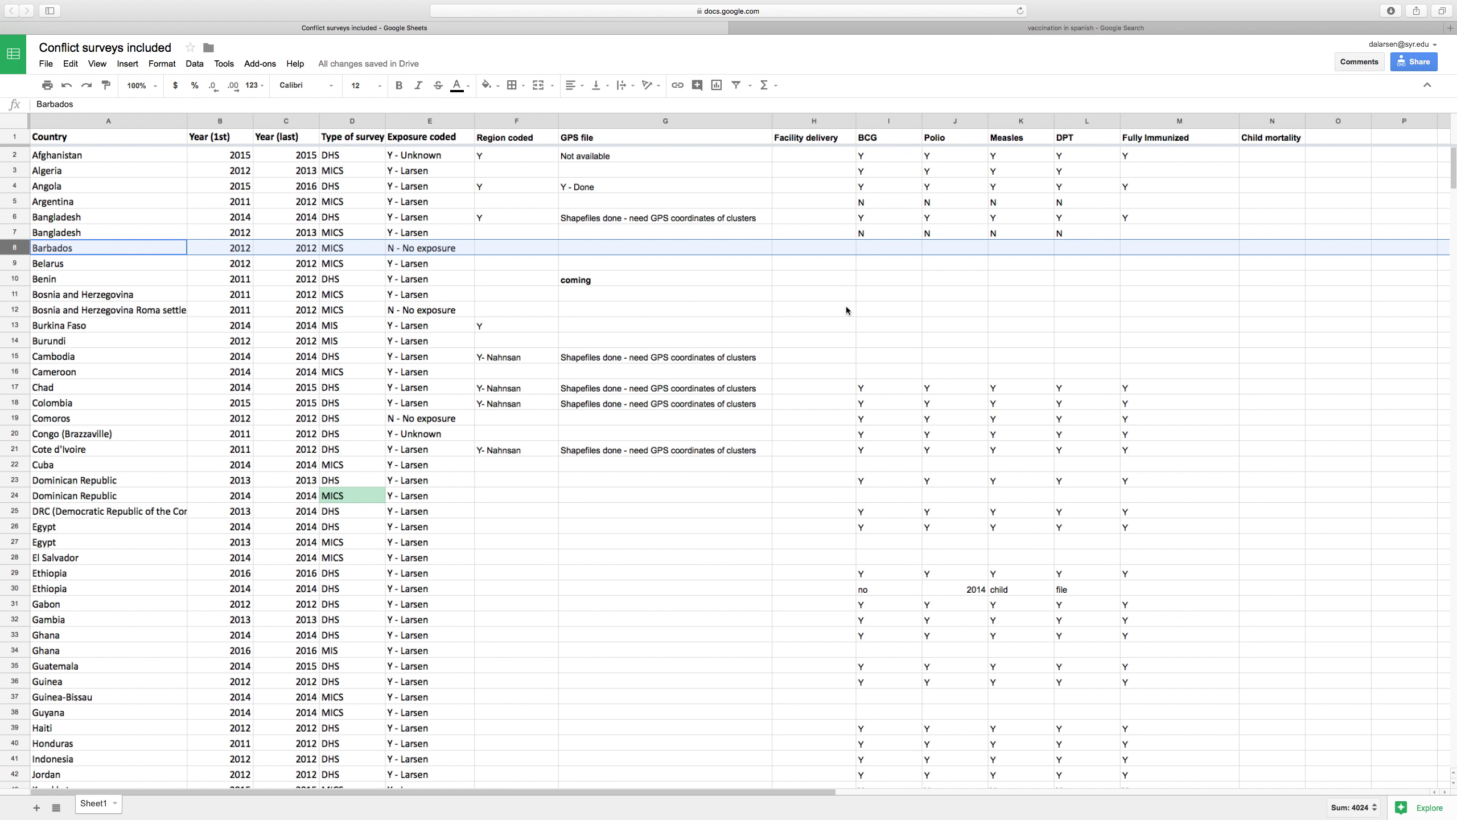
click(881, 253)
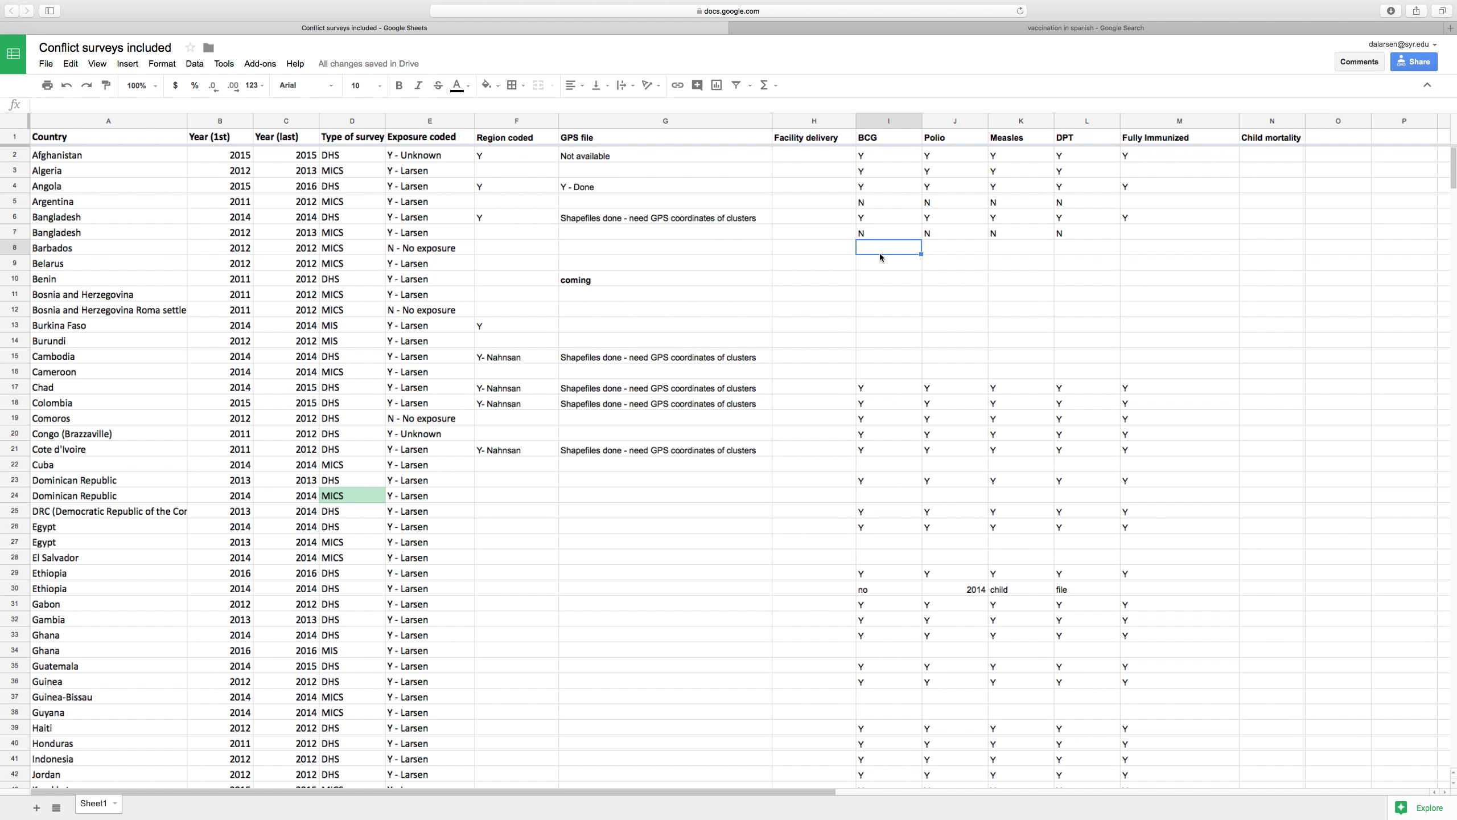
text(-)
key(Tab)
text(-)
key(Tab)
text(-)
key(Tab)
text(-)
key(Return)
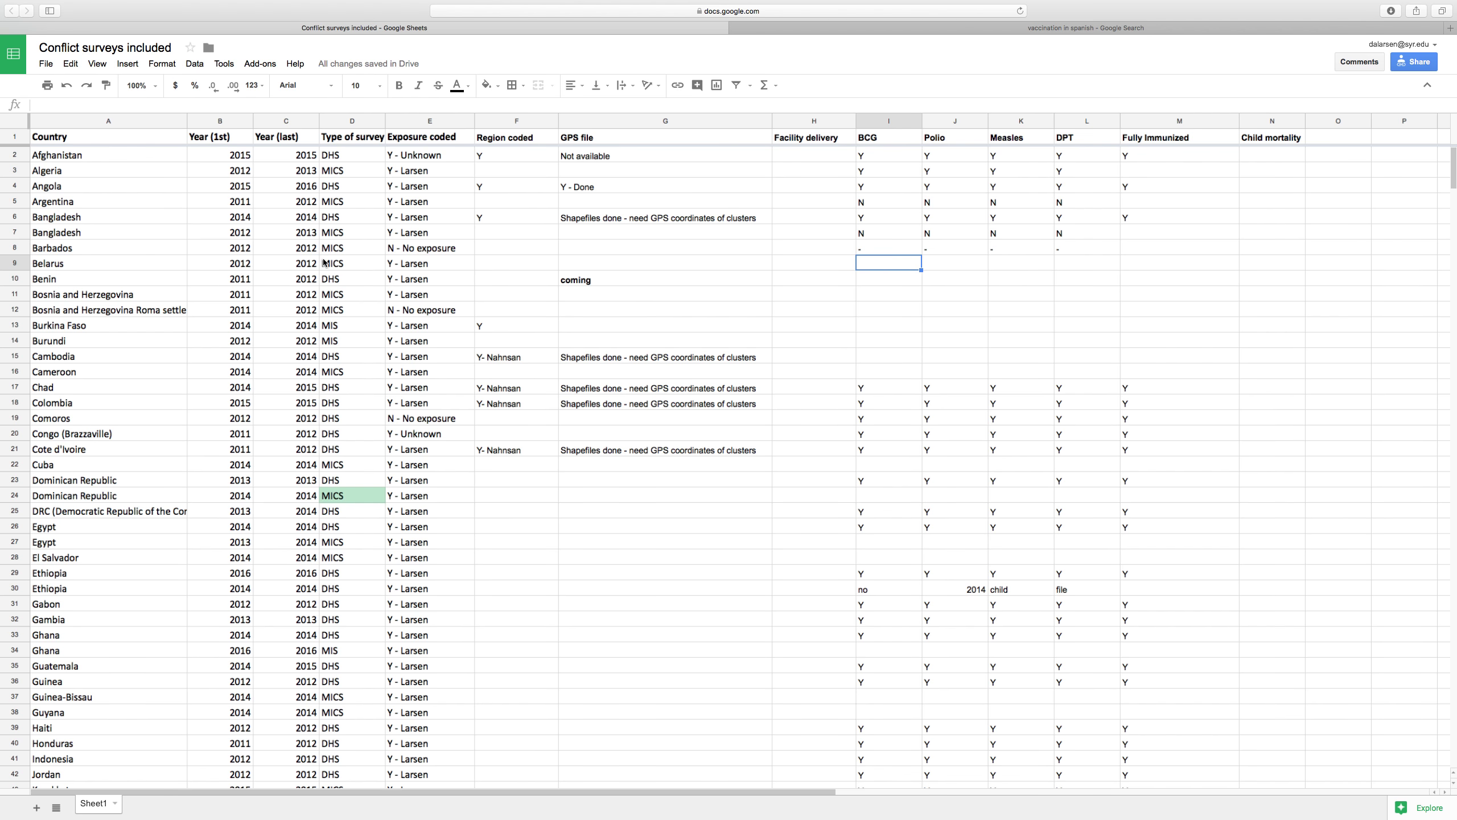
- Open the Belarus > 2012 MICS Belarus child file.dta from Survey Datasets in Stata
key(ctrl+Up)
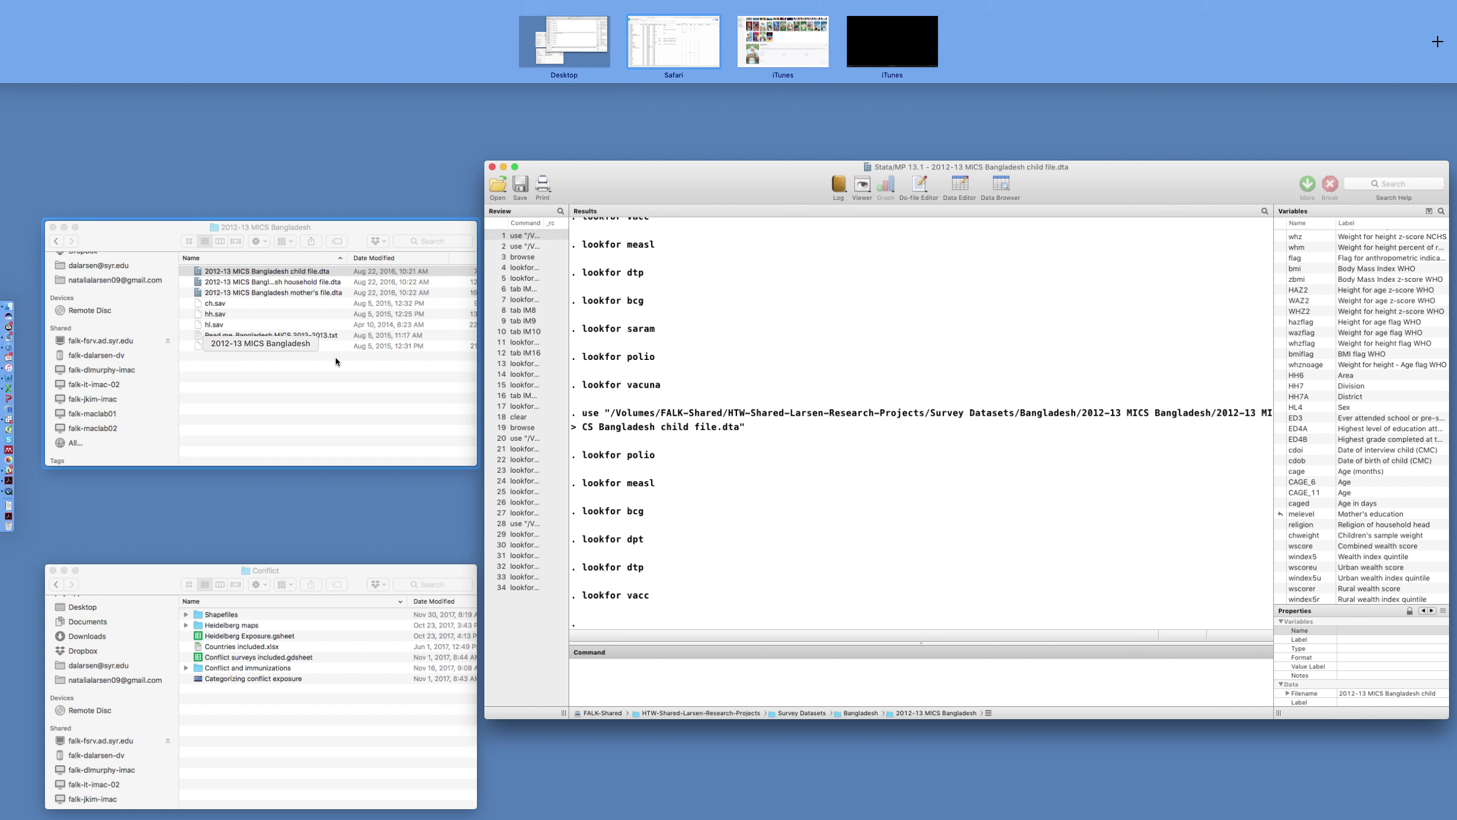
click(334, 358)
click(274, 277)
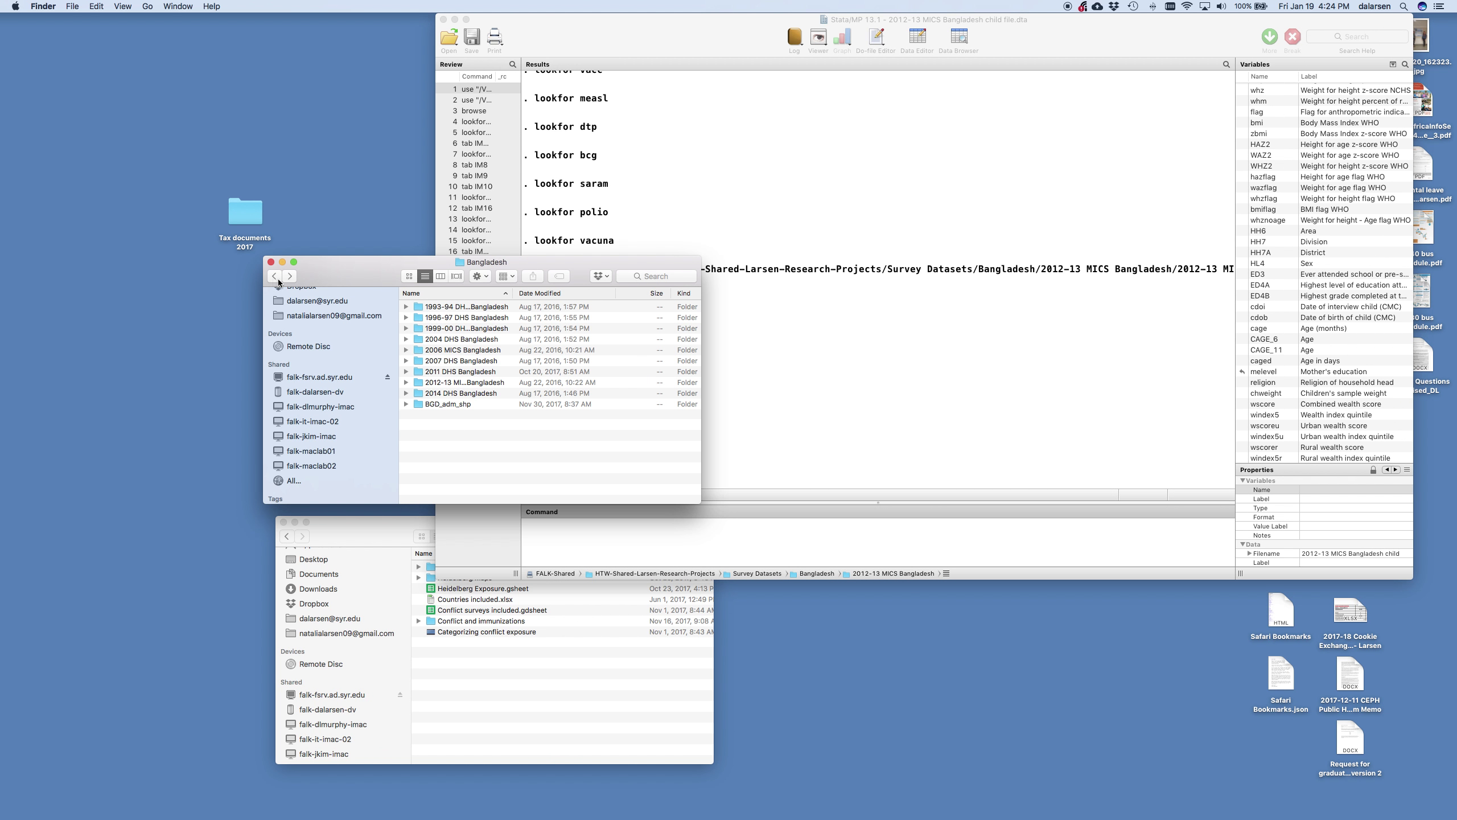
click(275, 277)
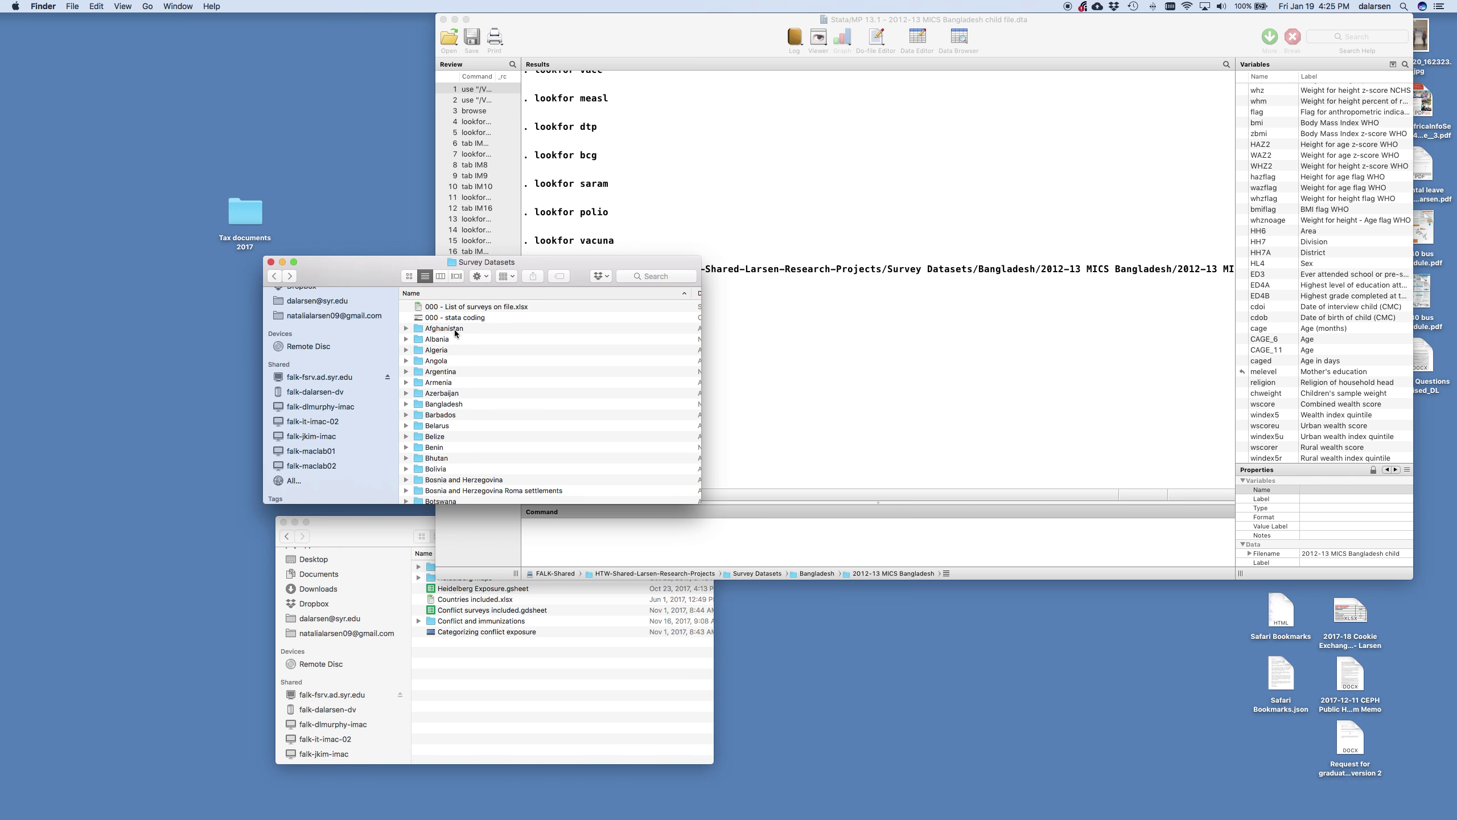
click(434, 425)
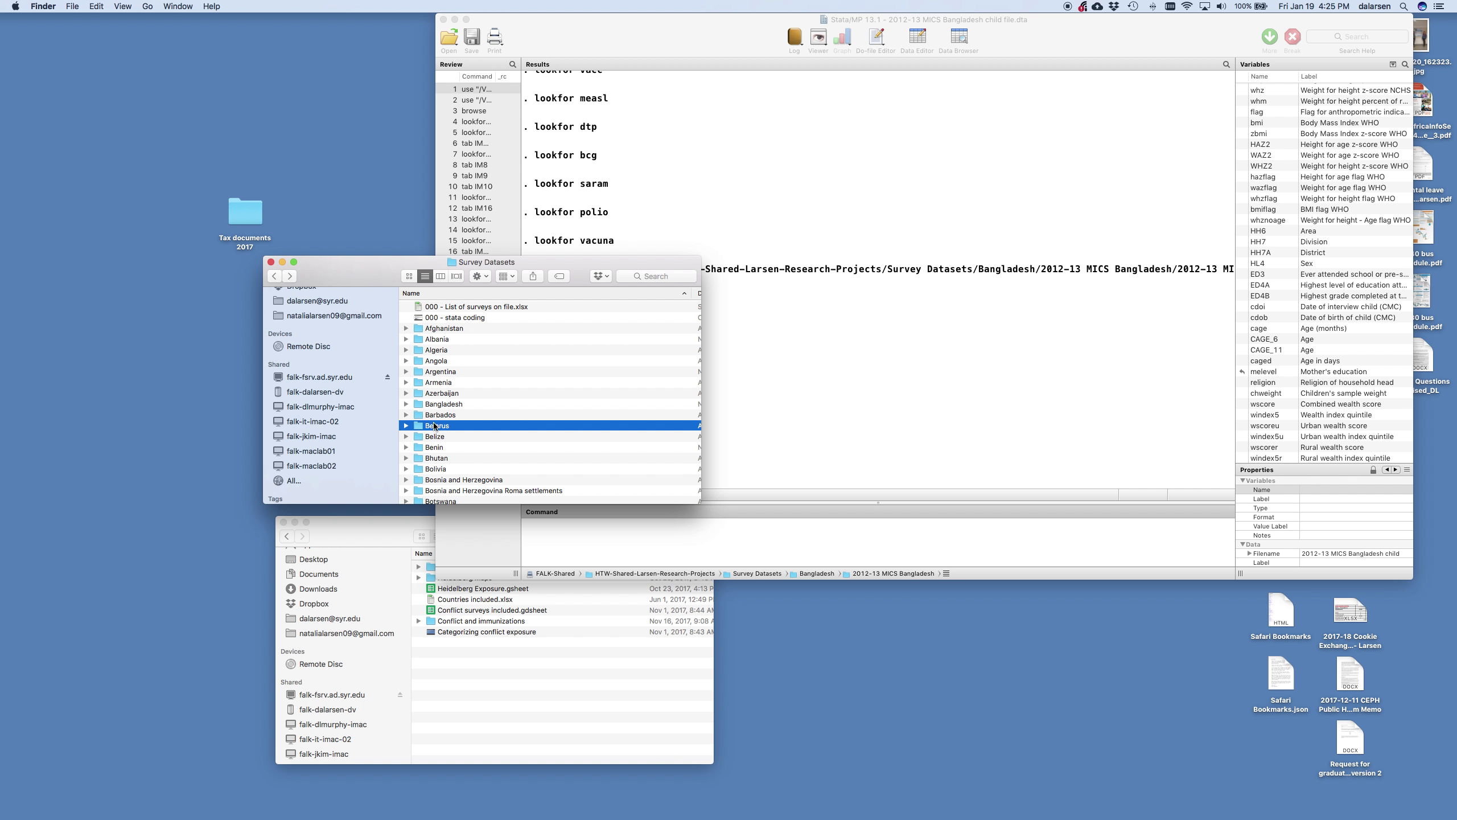
click(434, 426)
double_click(417, 427)
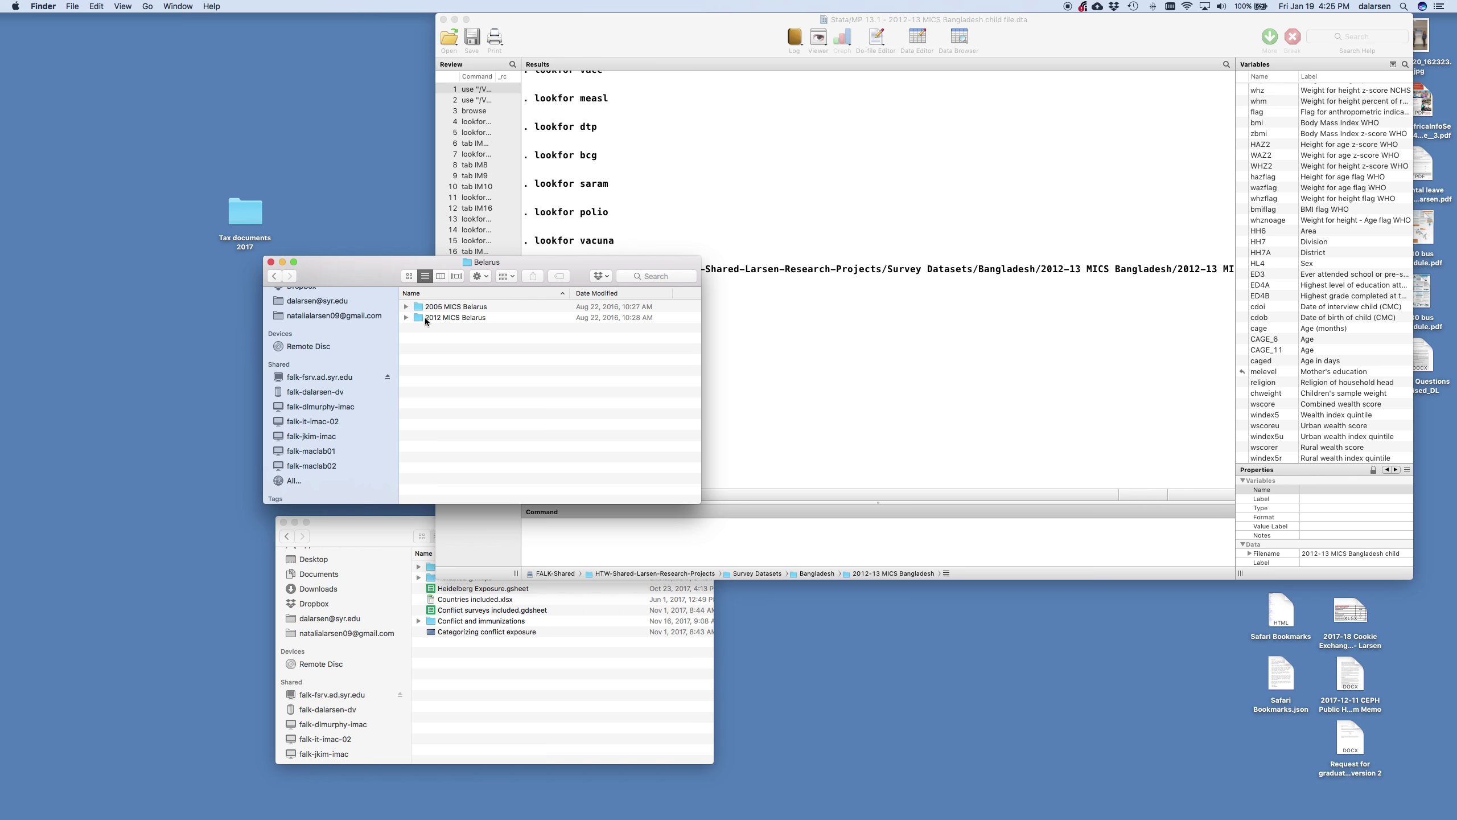
click(428, 319)
double_click(428, 319)
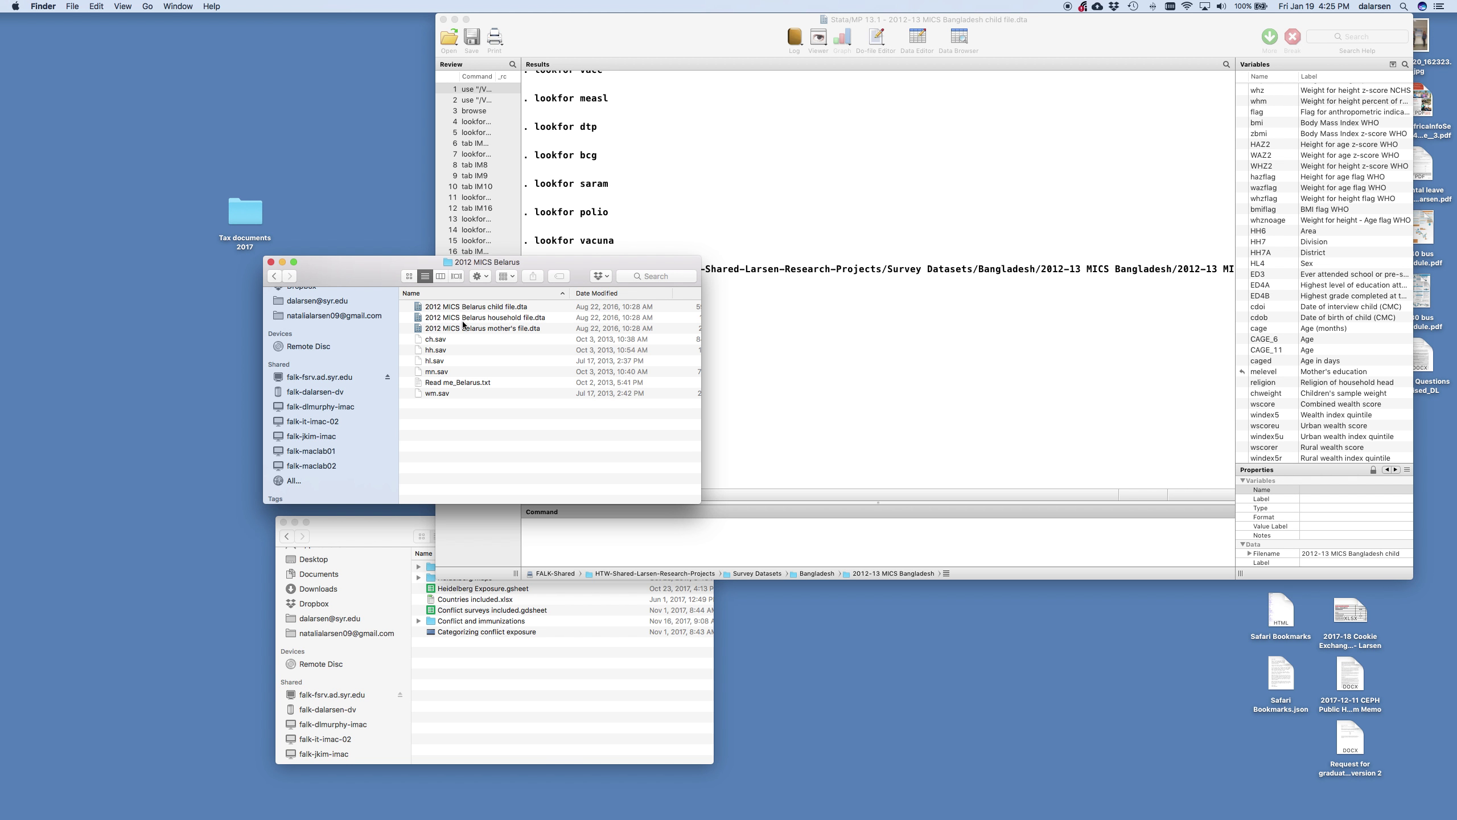
double_click(480, 308)
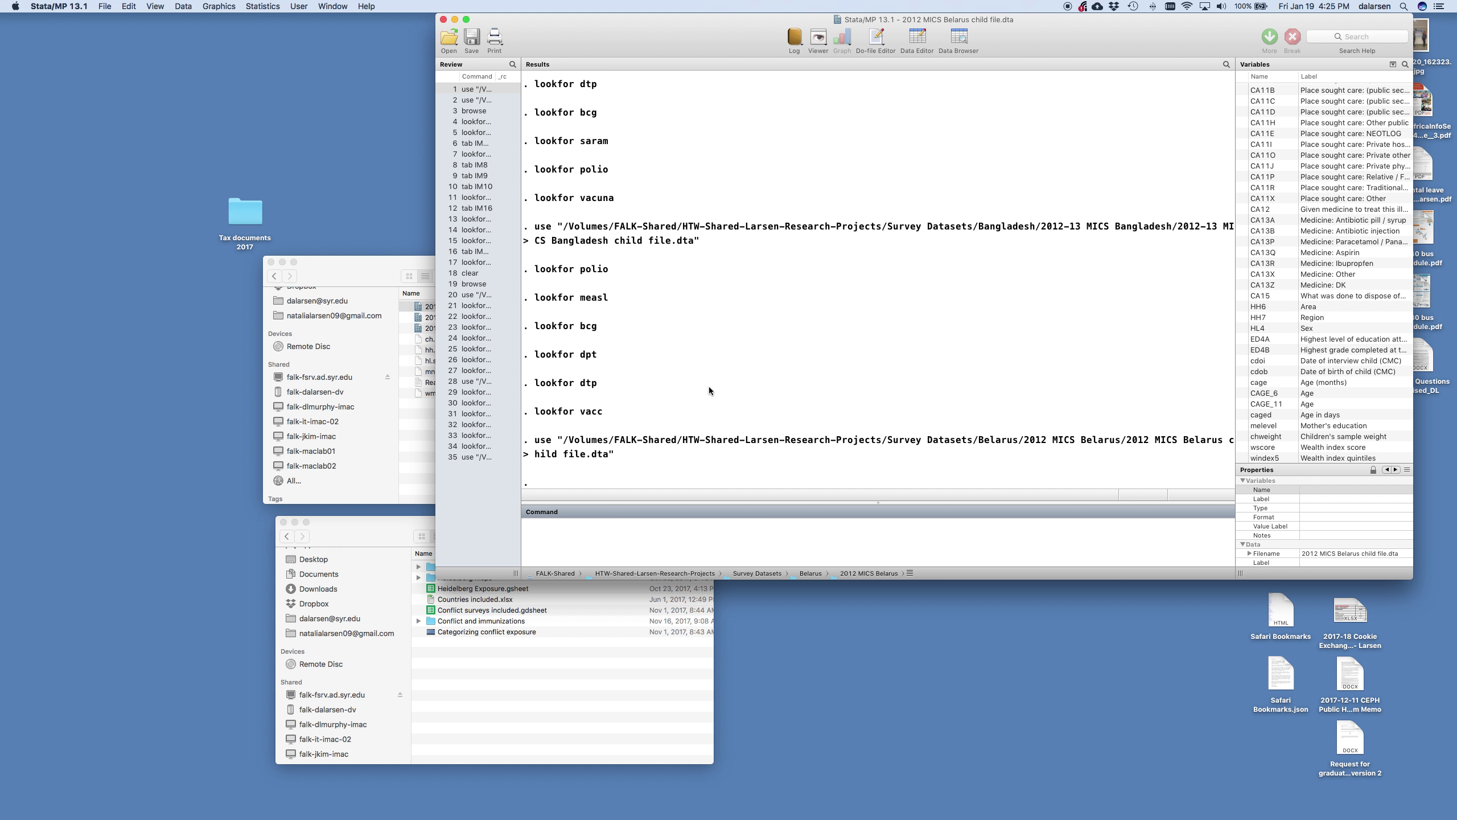
- Search the Belarus child file for measles and polio variables with lookfor
text(lookof)
key(BackSpace)
key(BackSpace)
text(for meas)
key(Return)
text(l)
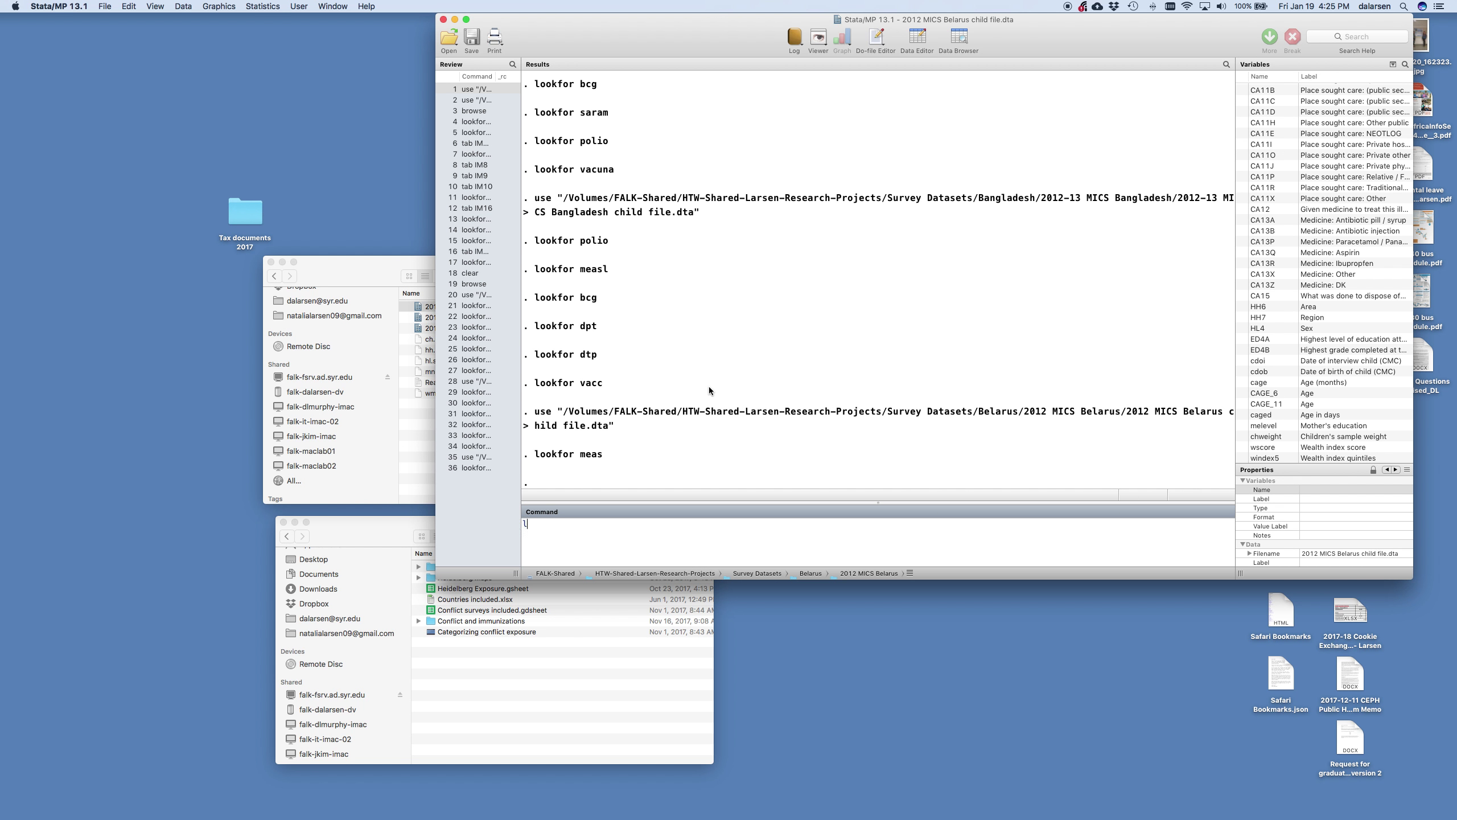
text(ookfor polio)
key(Return)
- Search the Belarus child file for bcg, vaccination and dtp variables
text(lookfor )
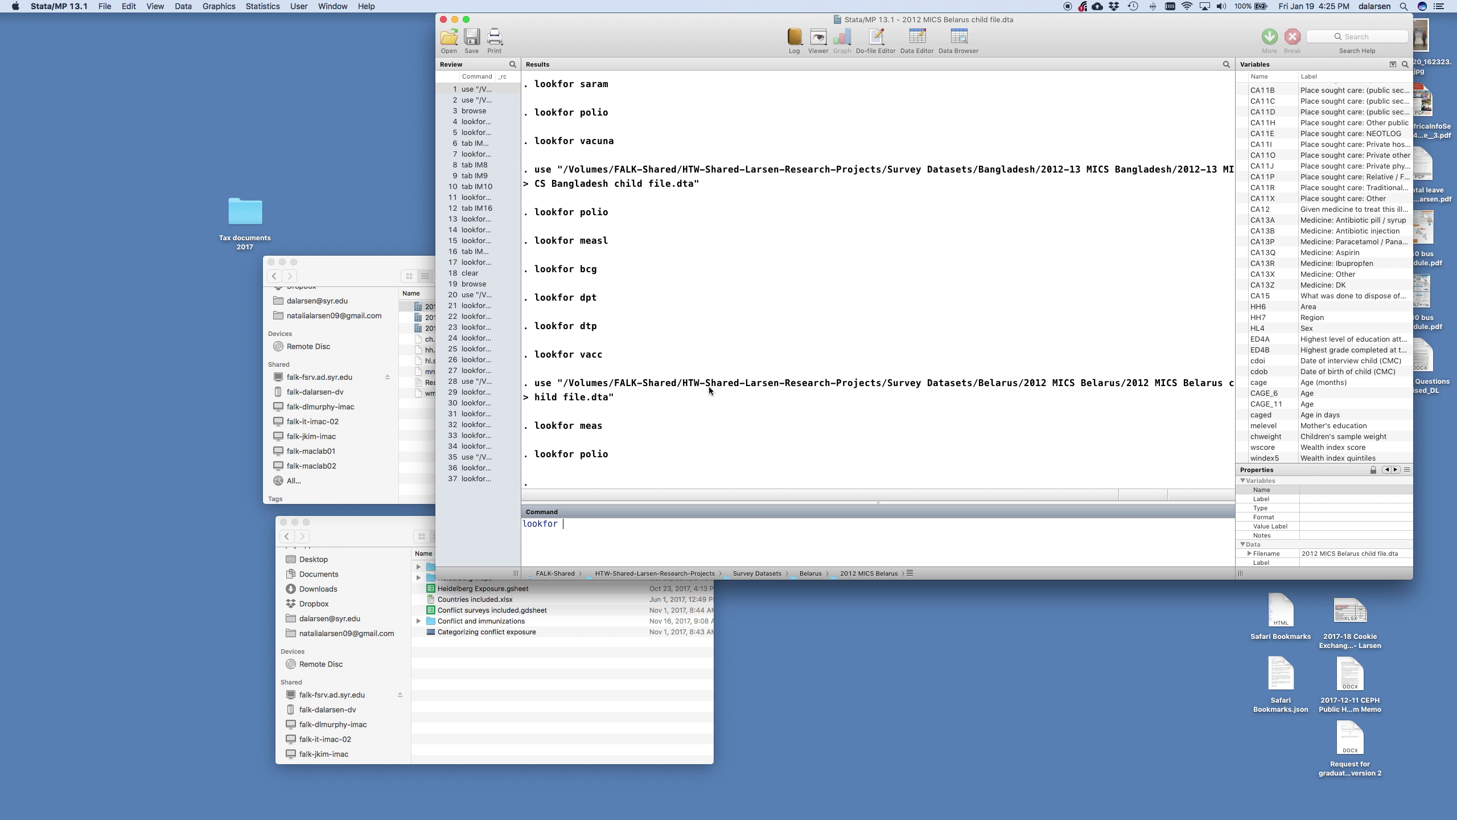
text(bcg)
key(Return)
text(lookf)
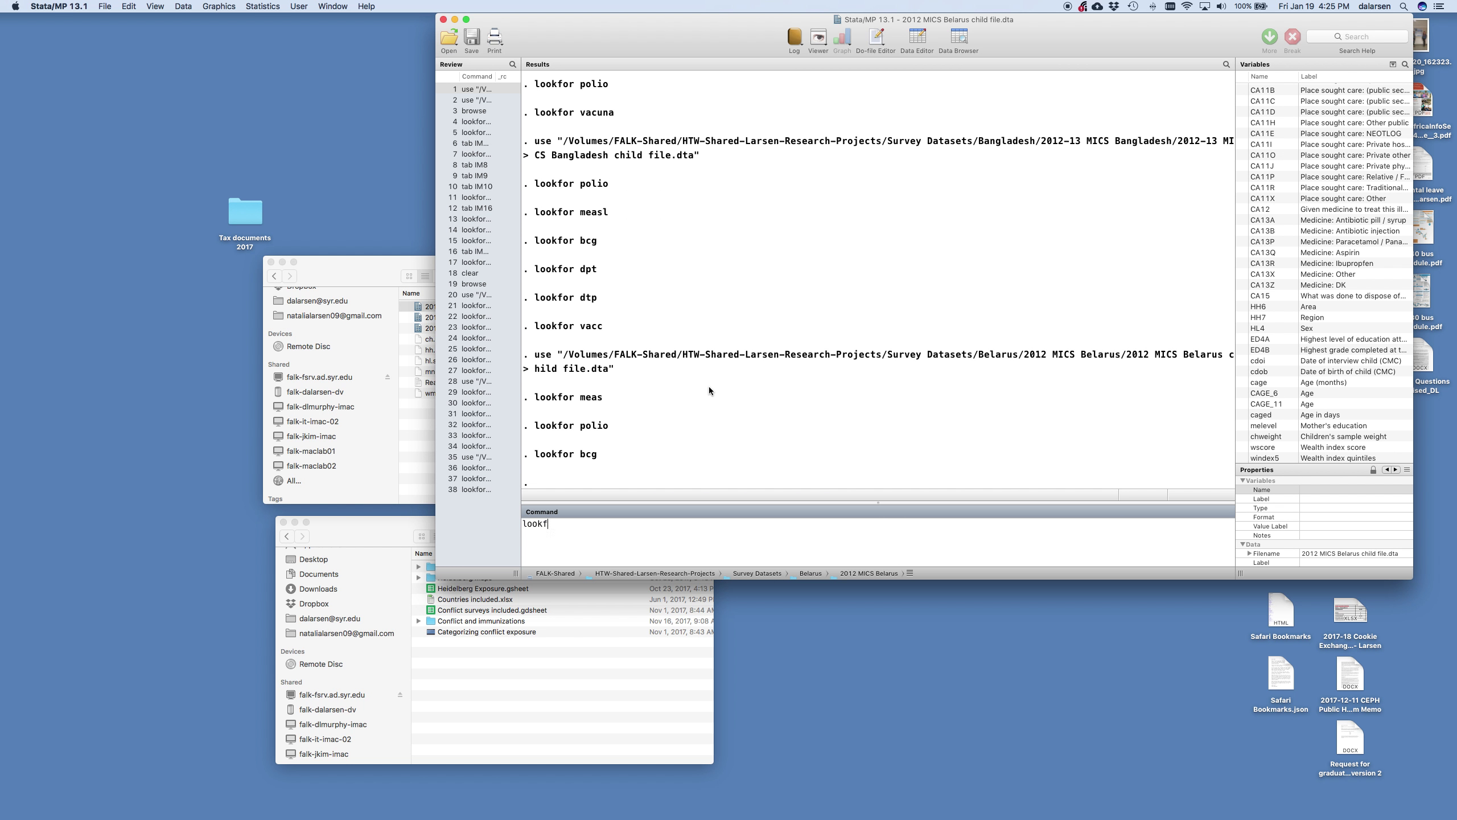
text(or vaccination)
key(Return)
text(lookfor dtp)
key(Return)
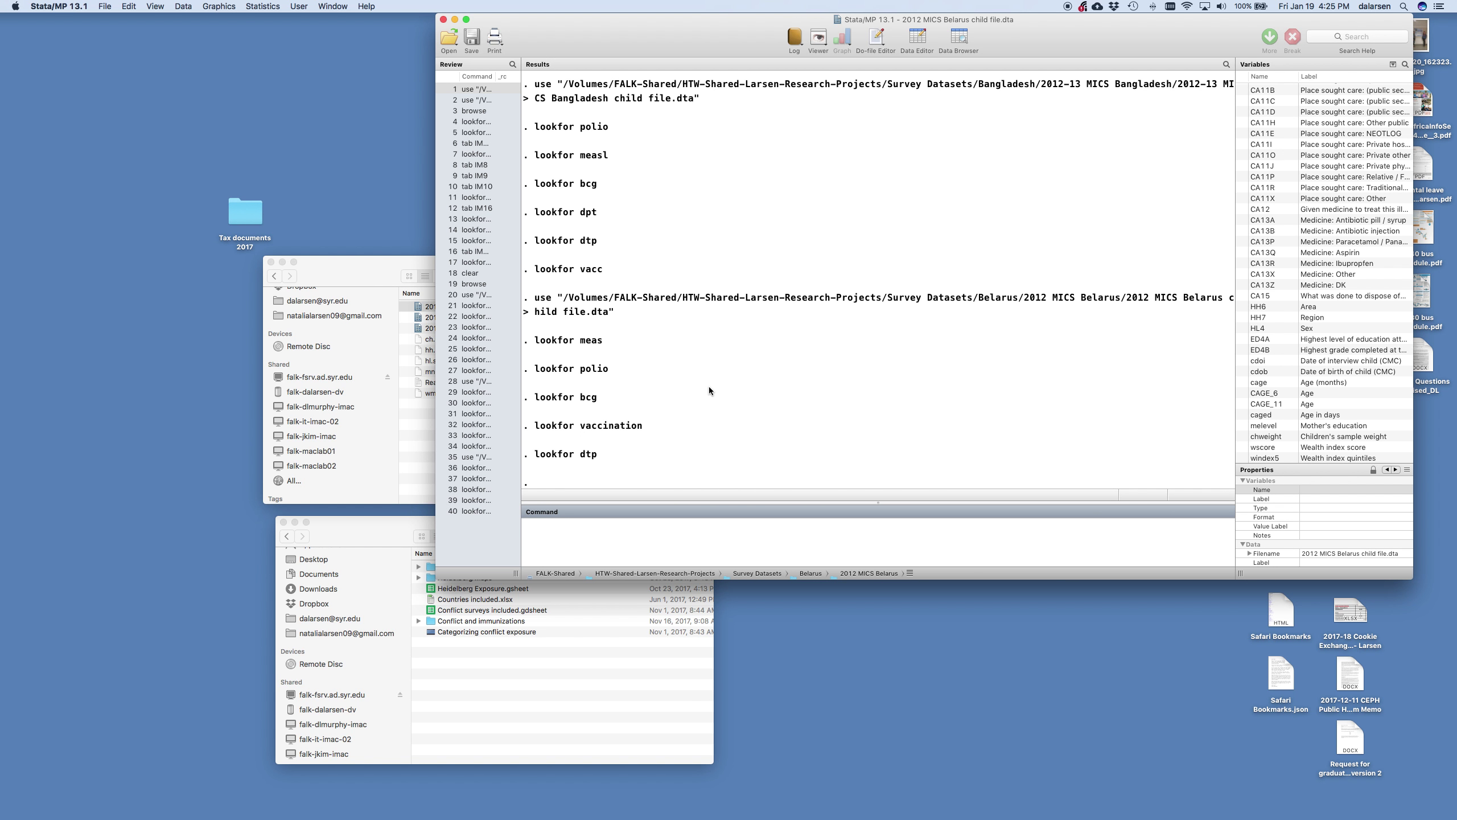
- Record N for Belarus BCG, Polio, Measles and DPT in tracker cells I9 to L9
key(ctrl+Right)
text(N)
key(Tab)
text(N)
key(Tab)
text(N)
key(Tab)
text(N)
key(Return)
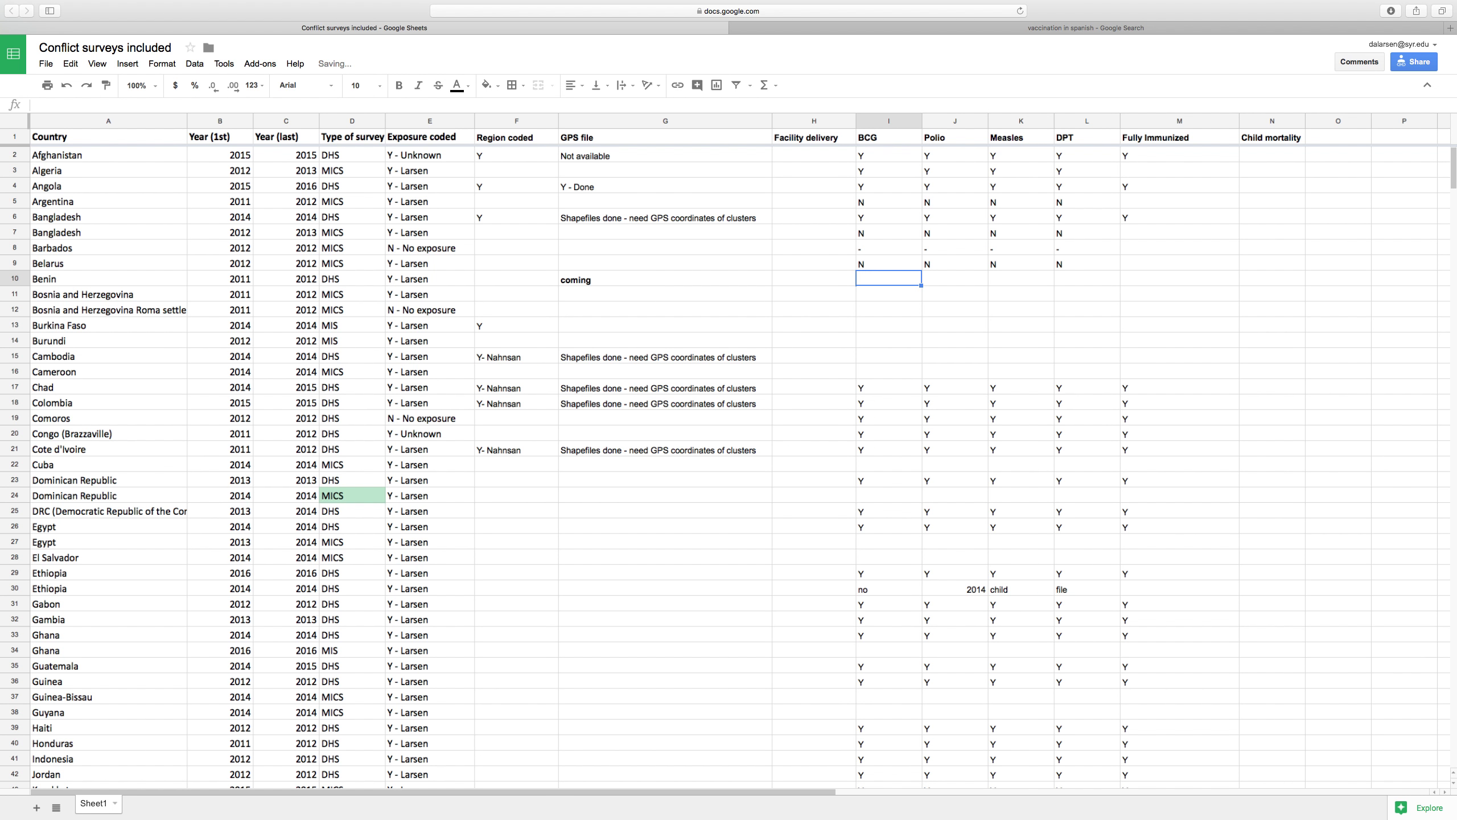
key(ctrl+Left)
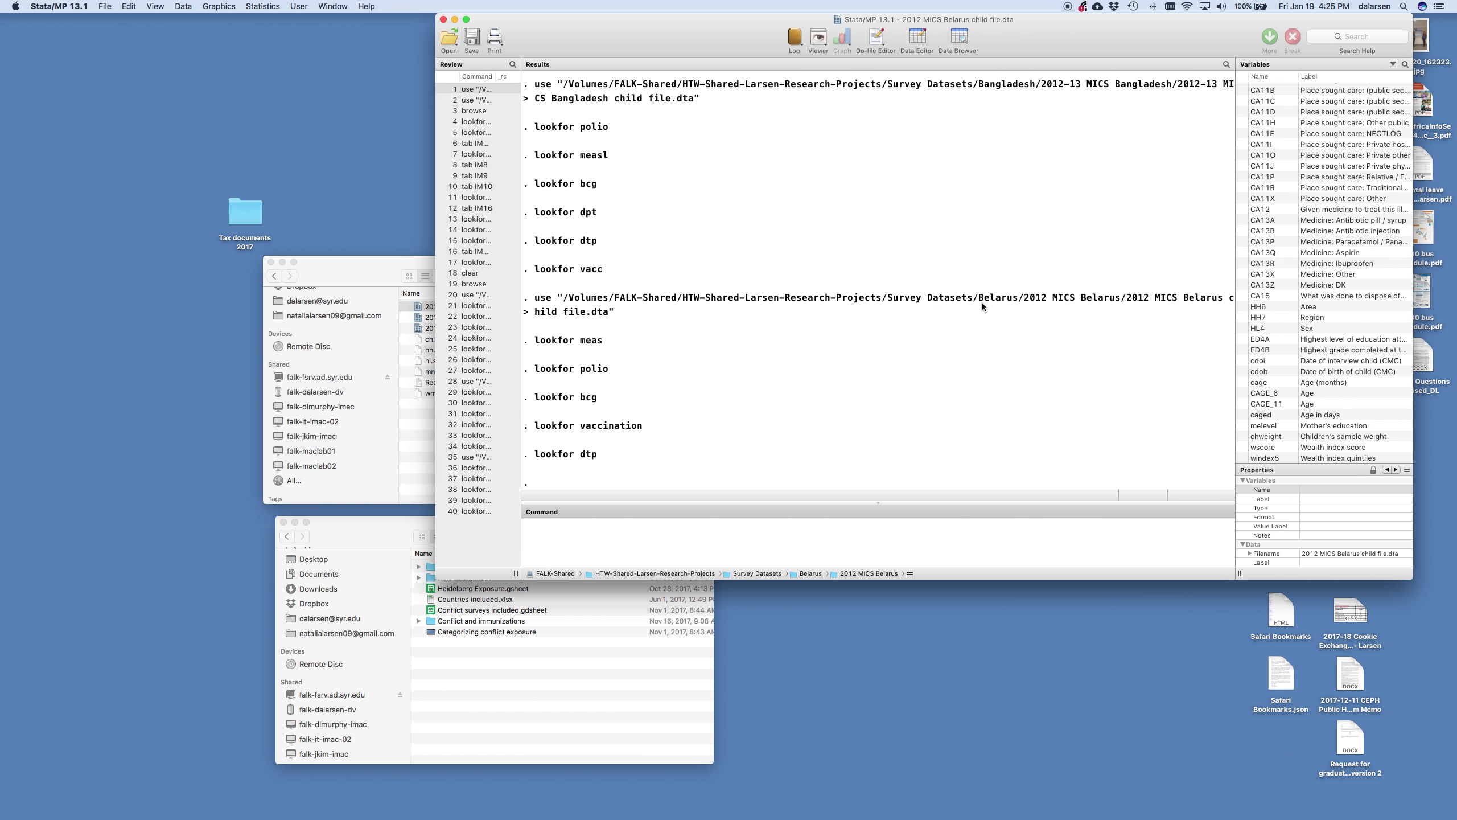
- Go from Survey Datasets into Benin > 2011-12 DHS Benin and load its child file.dta in Stata
click(366, 273)
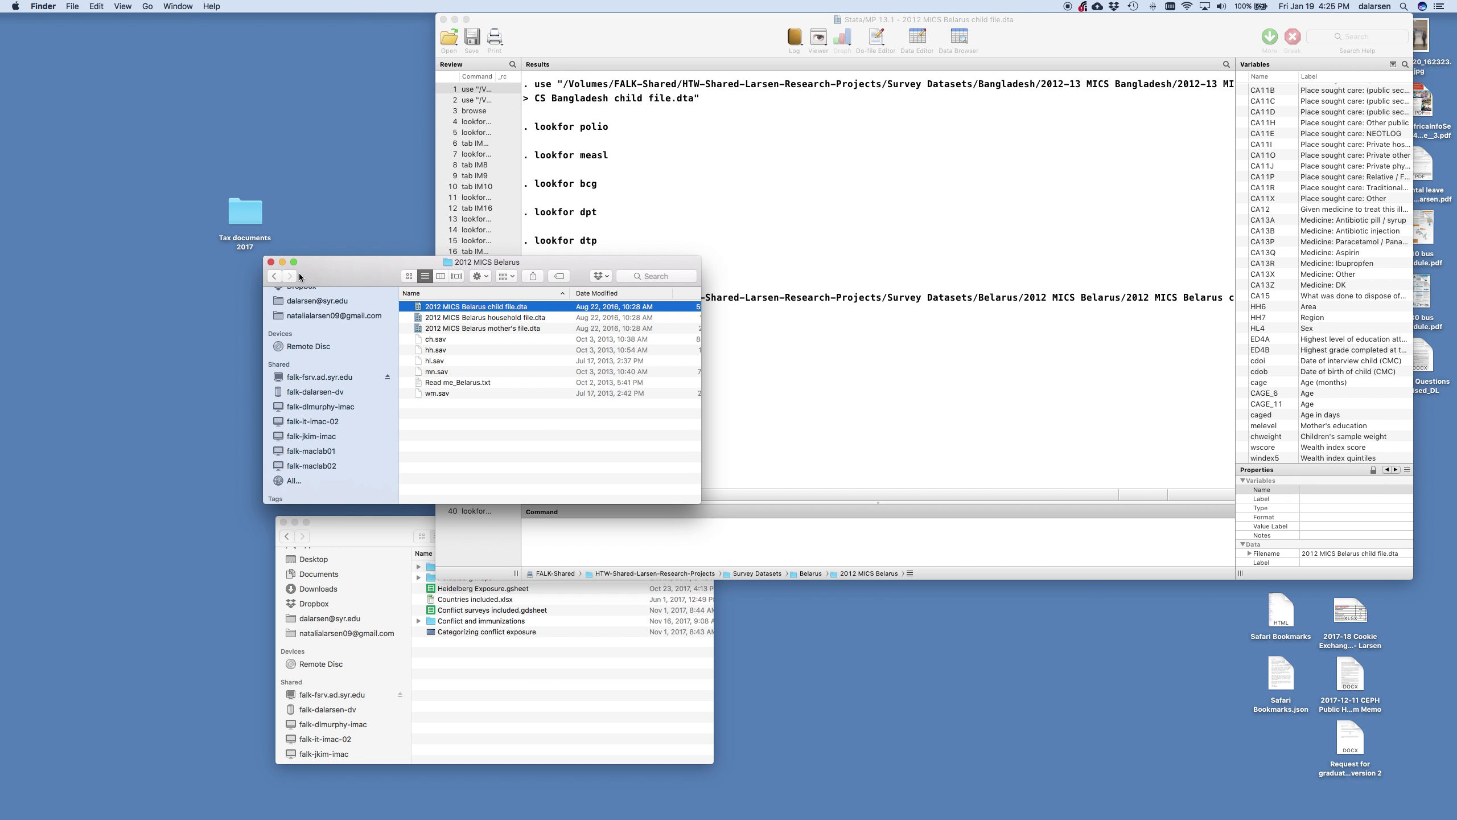
click(280, 276)
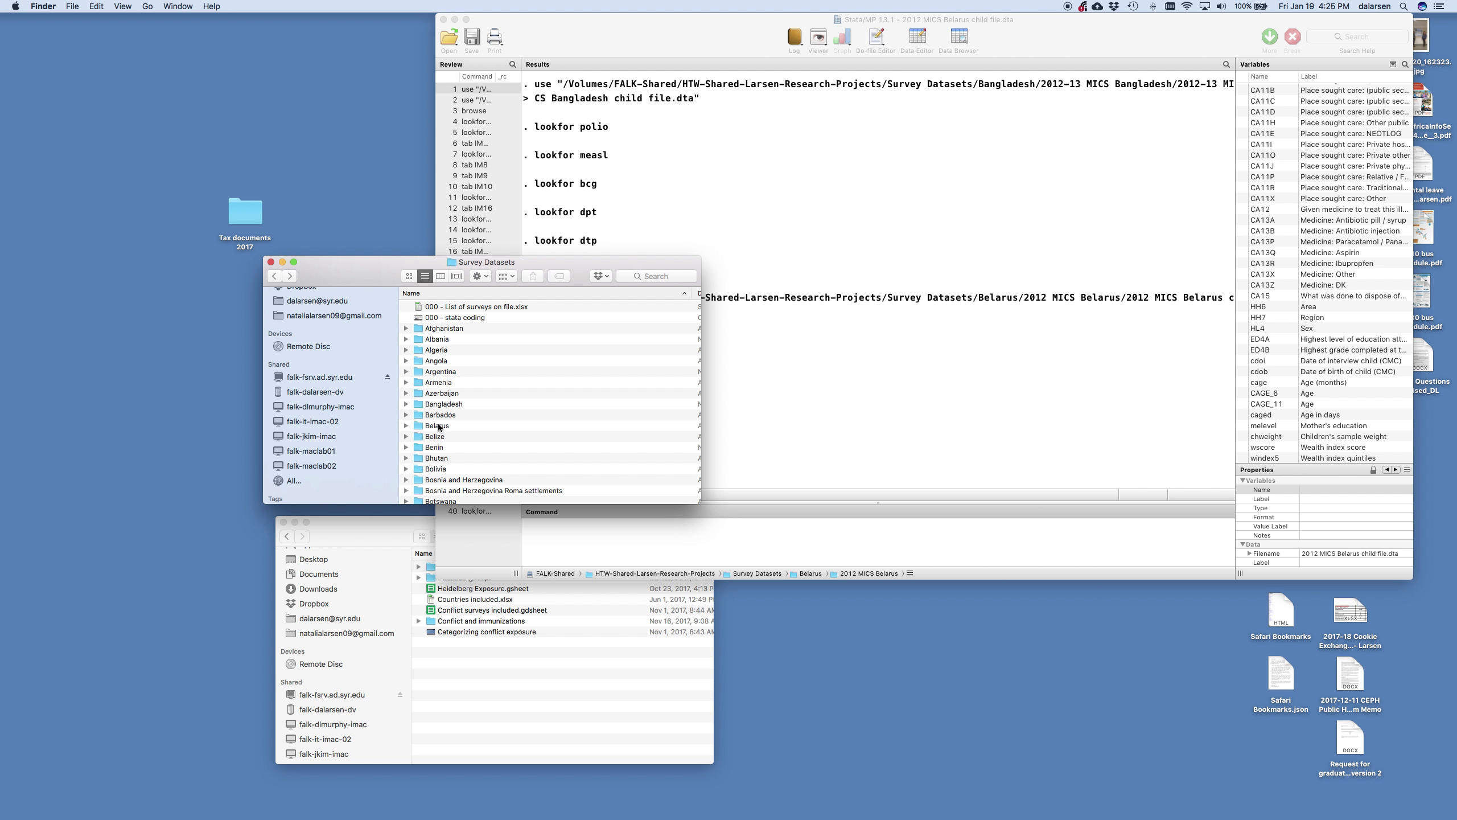
double_click(434, 448)
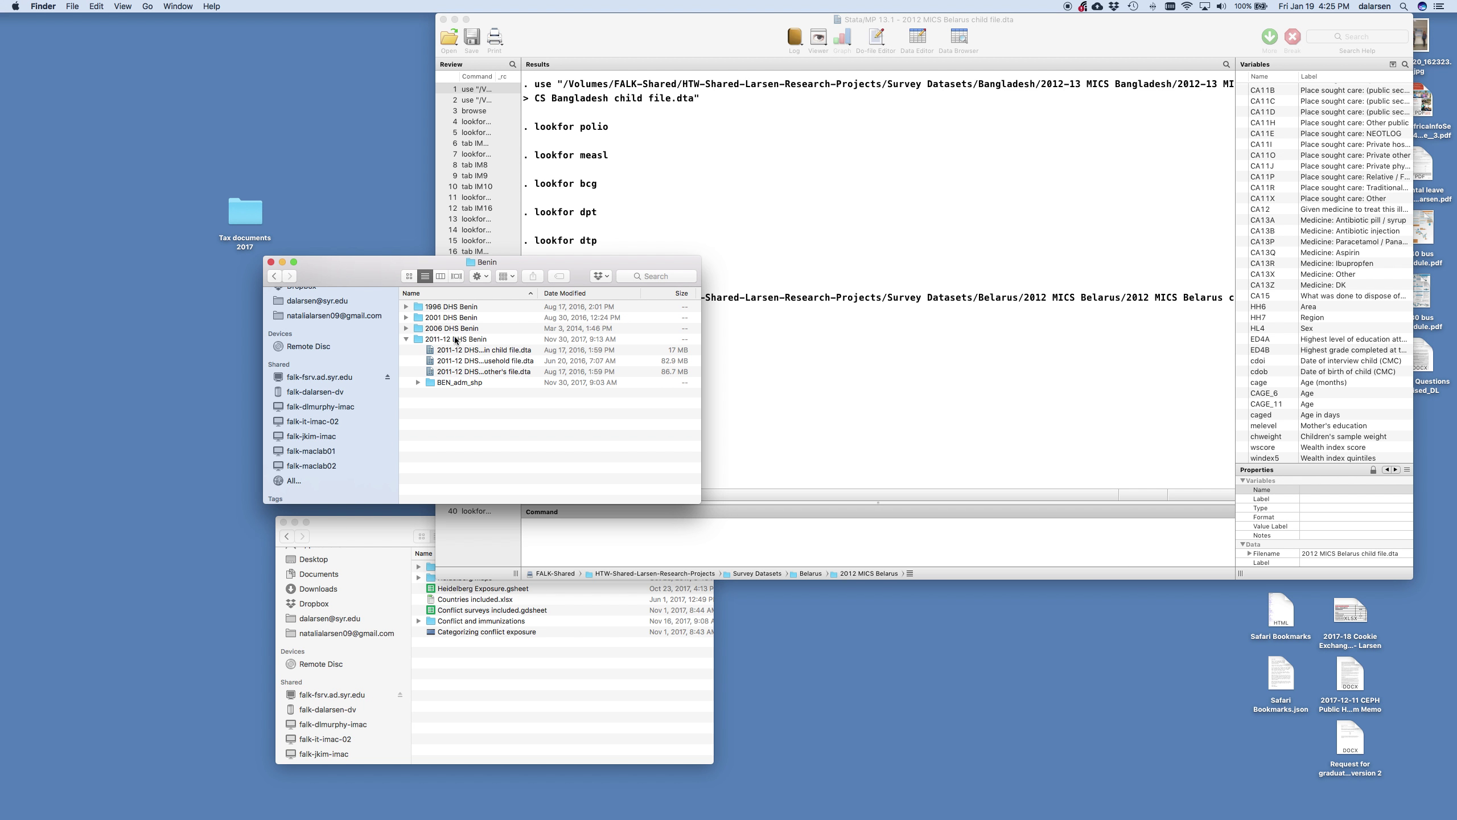
click(408, 341)
click(406, 340)
key(ctrl+Right)
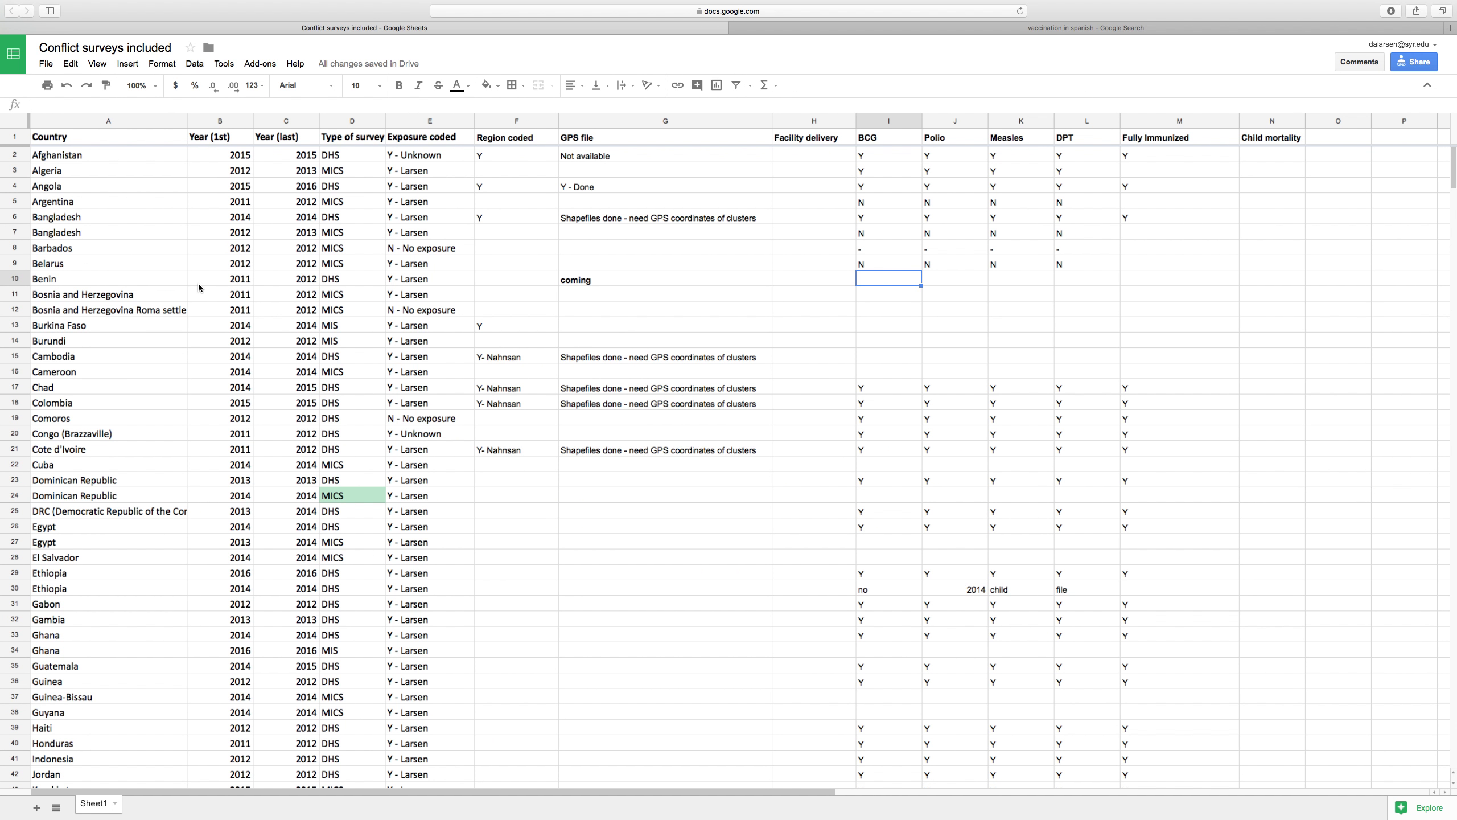
key(ctrl+Left)
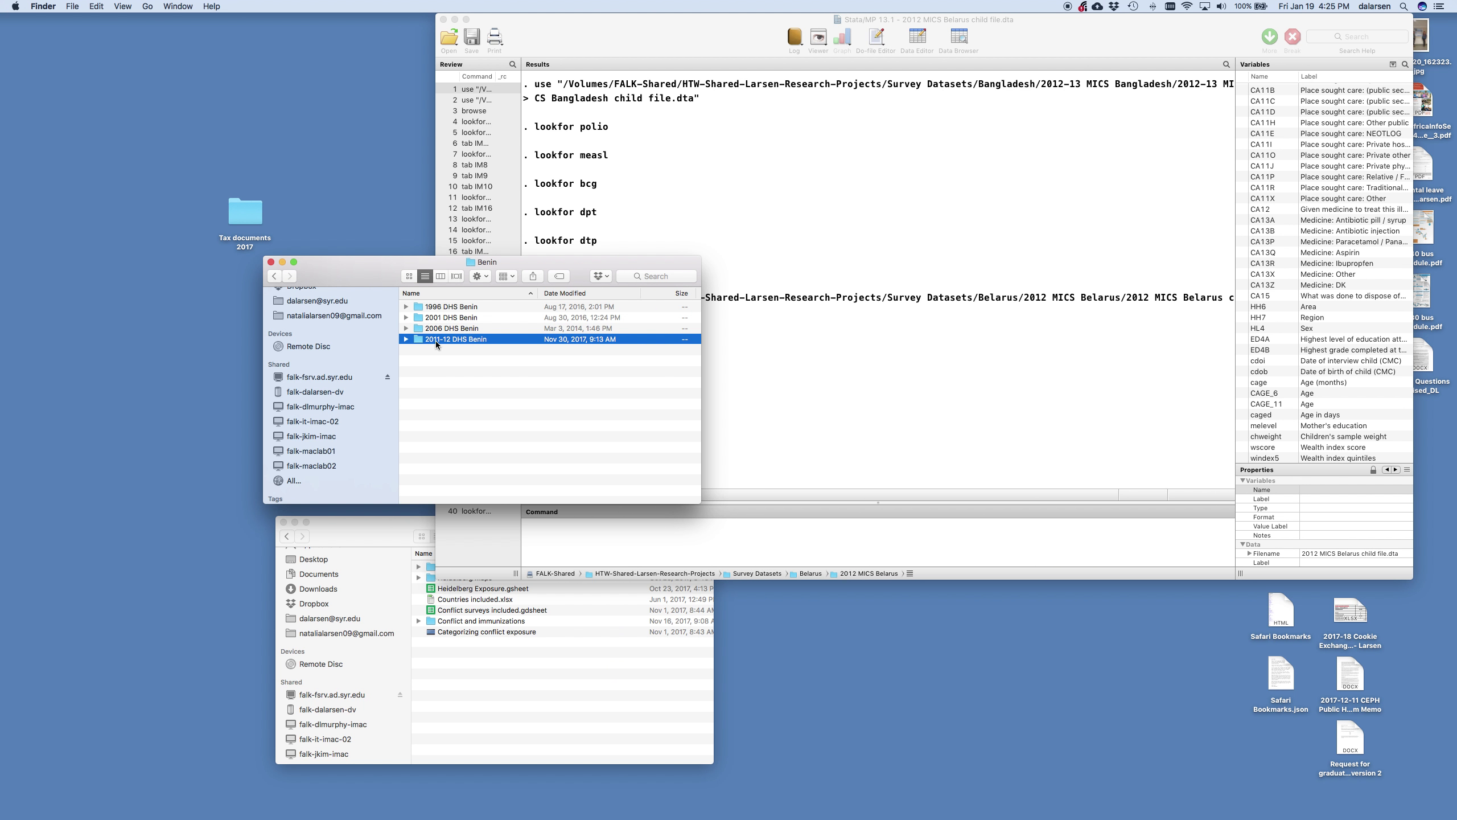
double_click(435, 339)
double_click(486, 308)
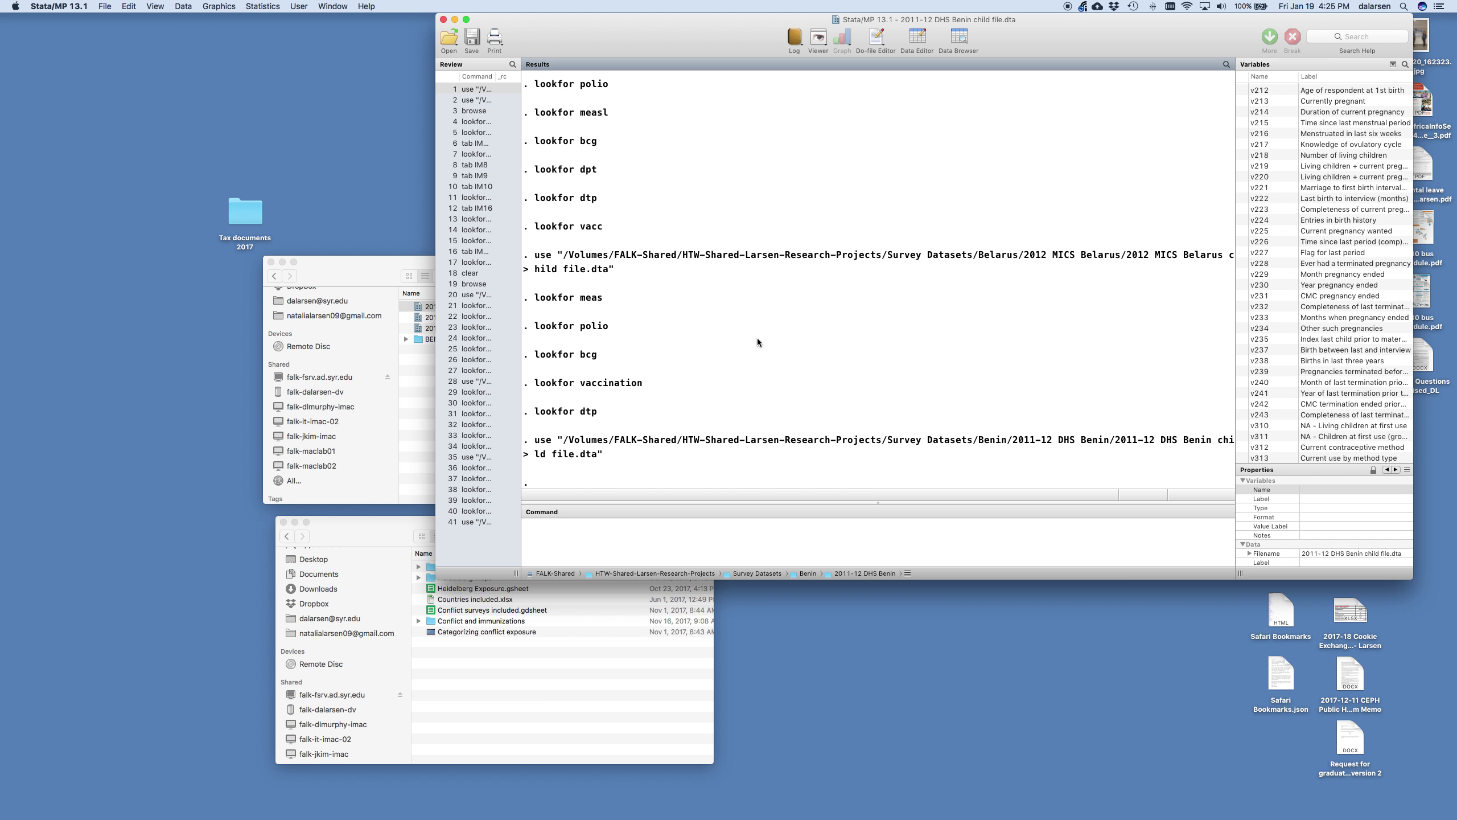
- Search the Benin file for measles variables and tabulate h9, highlighting its No row
text(lookfor measl)
key(Return)
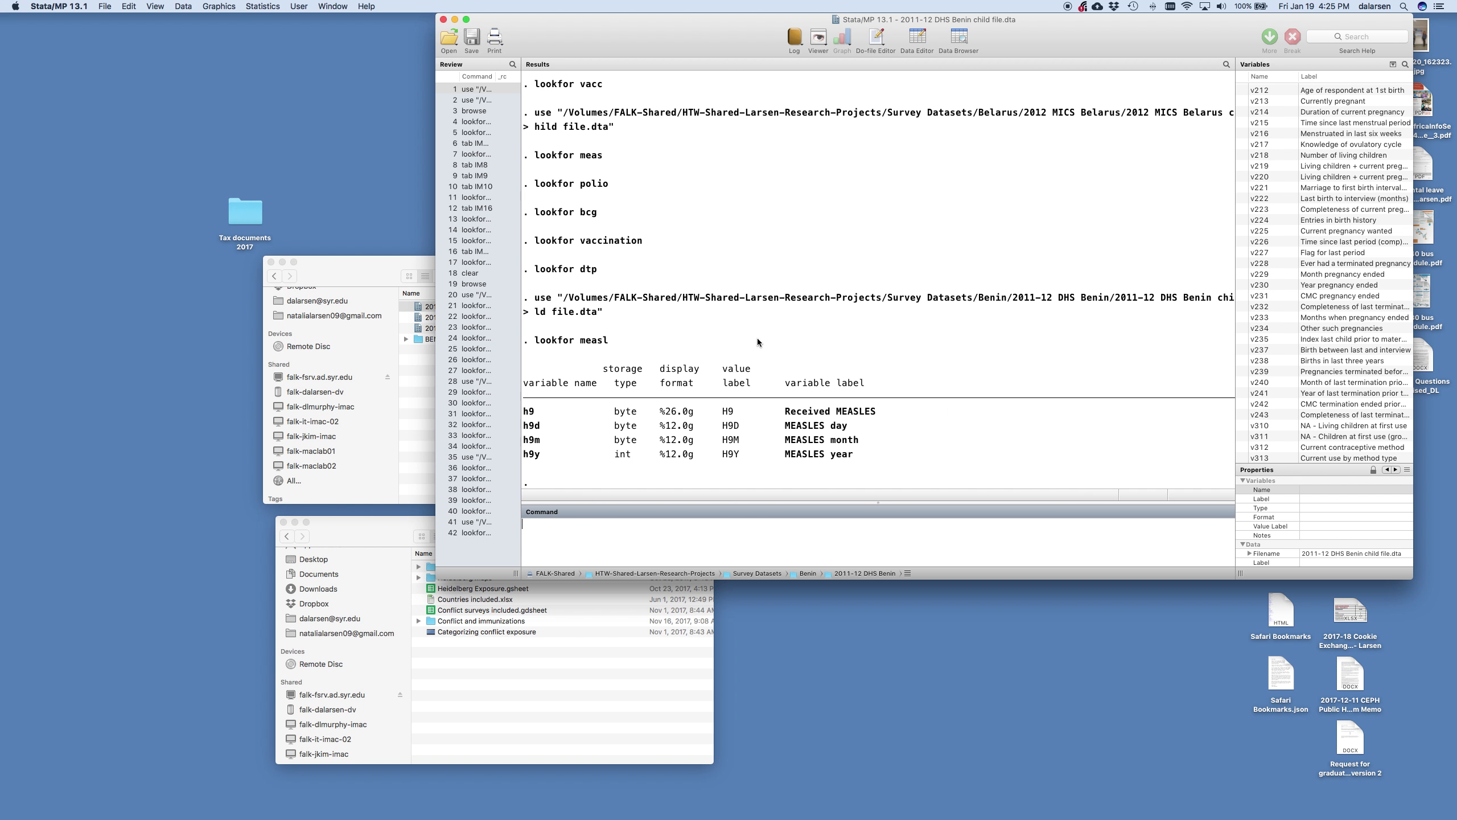
text(tab h9)
key(Return)
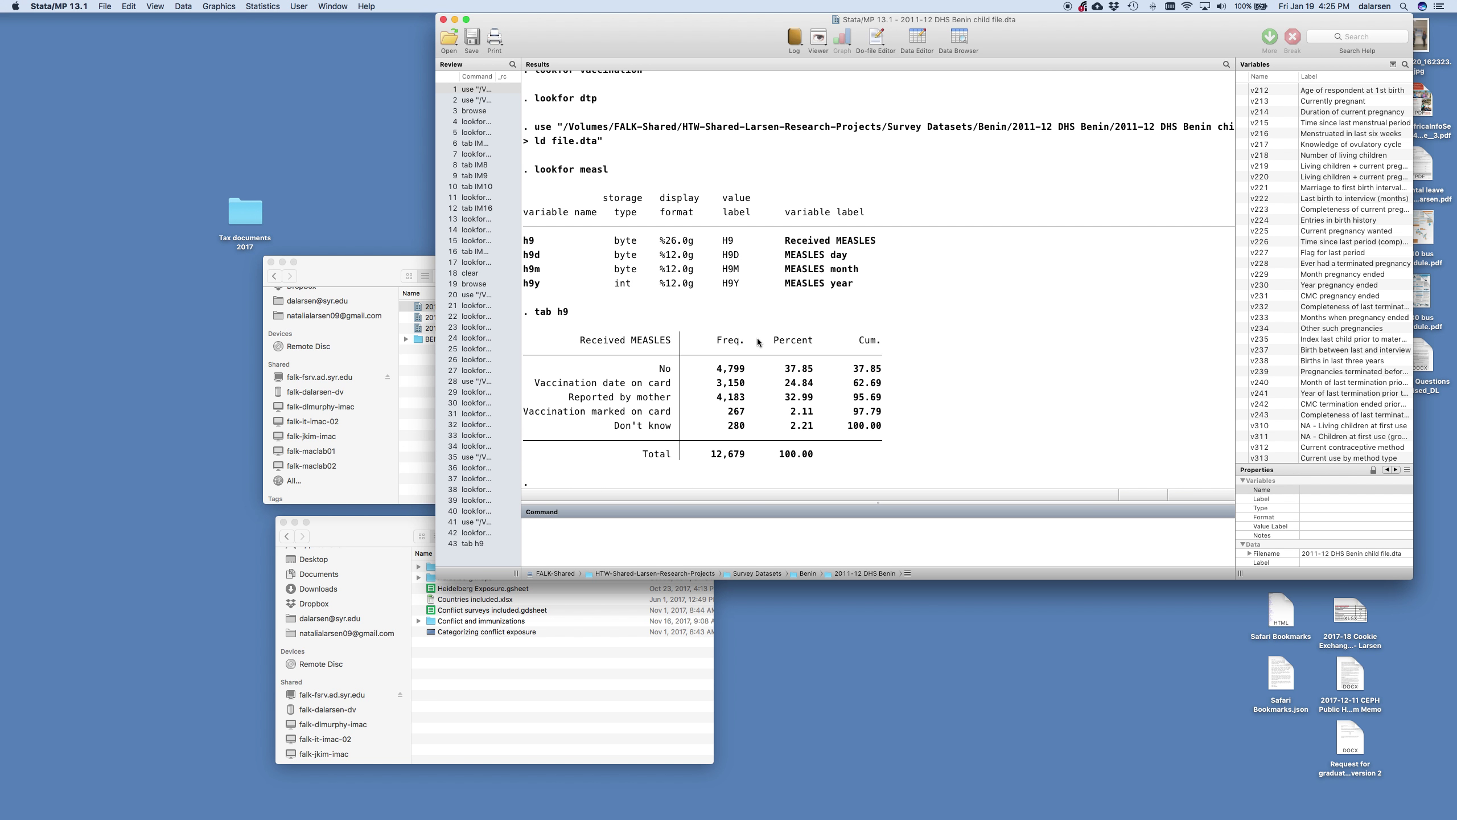
drag(653, 369, 924, 372)
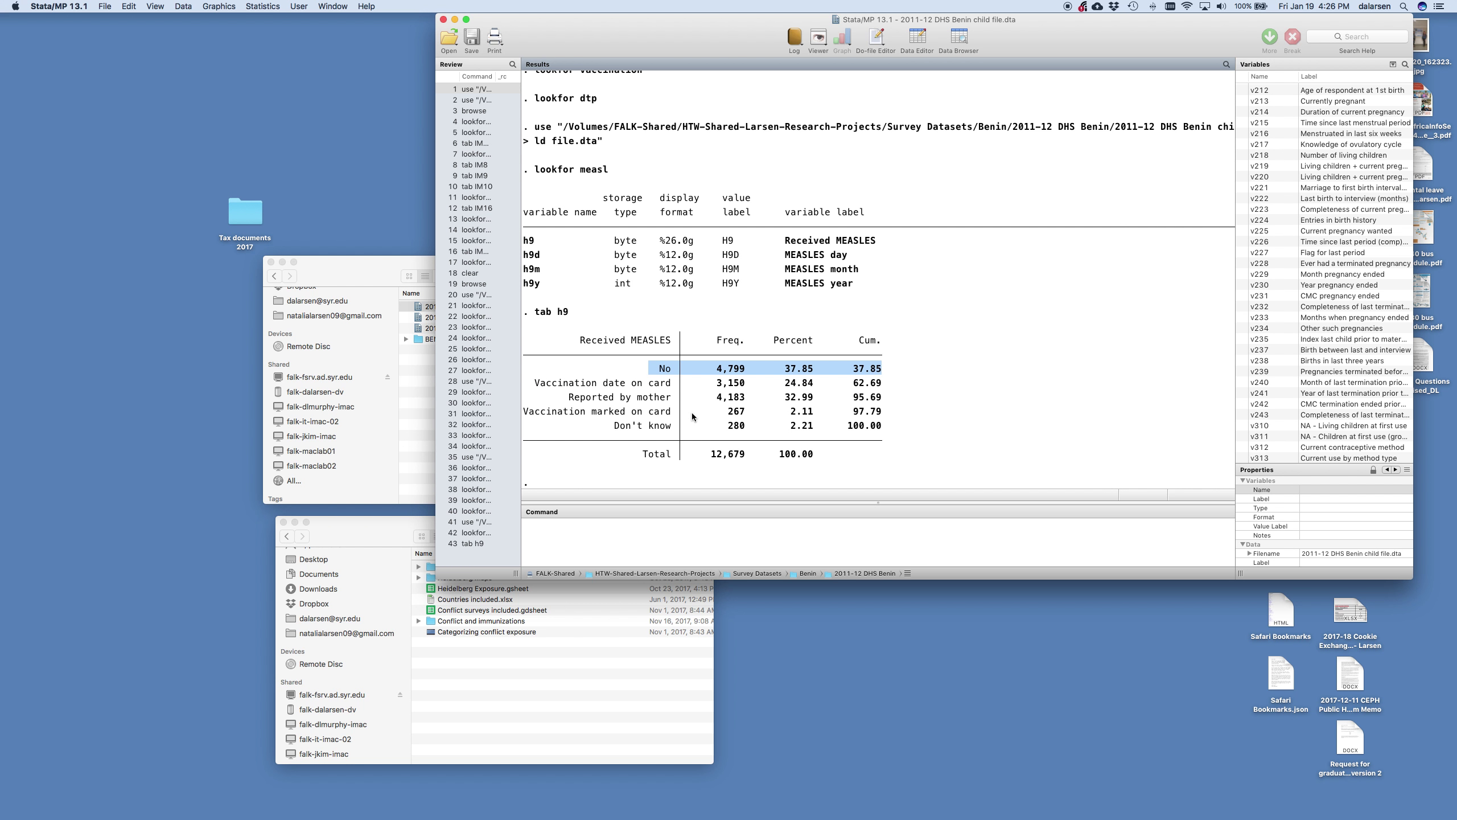
- Search for polio variables and tabulate Received POLIO 1 (h4) and POLIO 3 (h8)
text(lookfor polio)
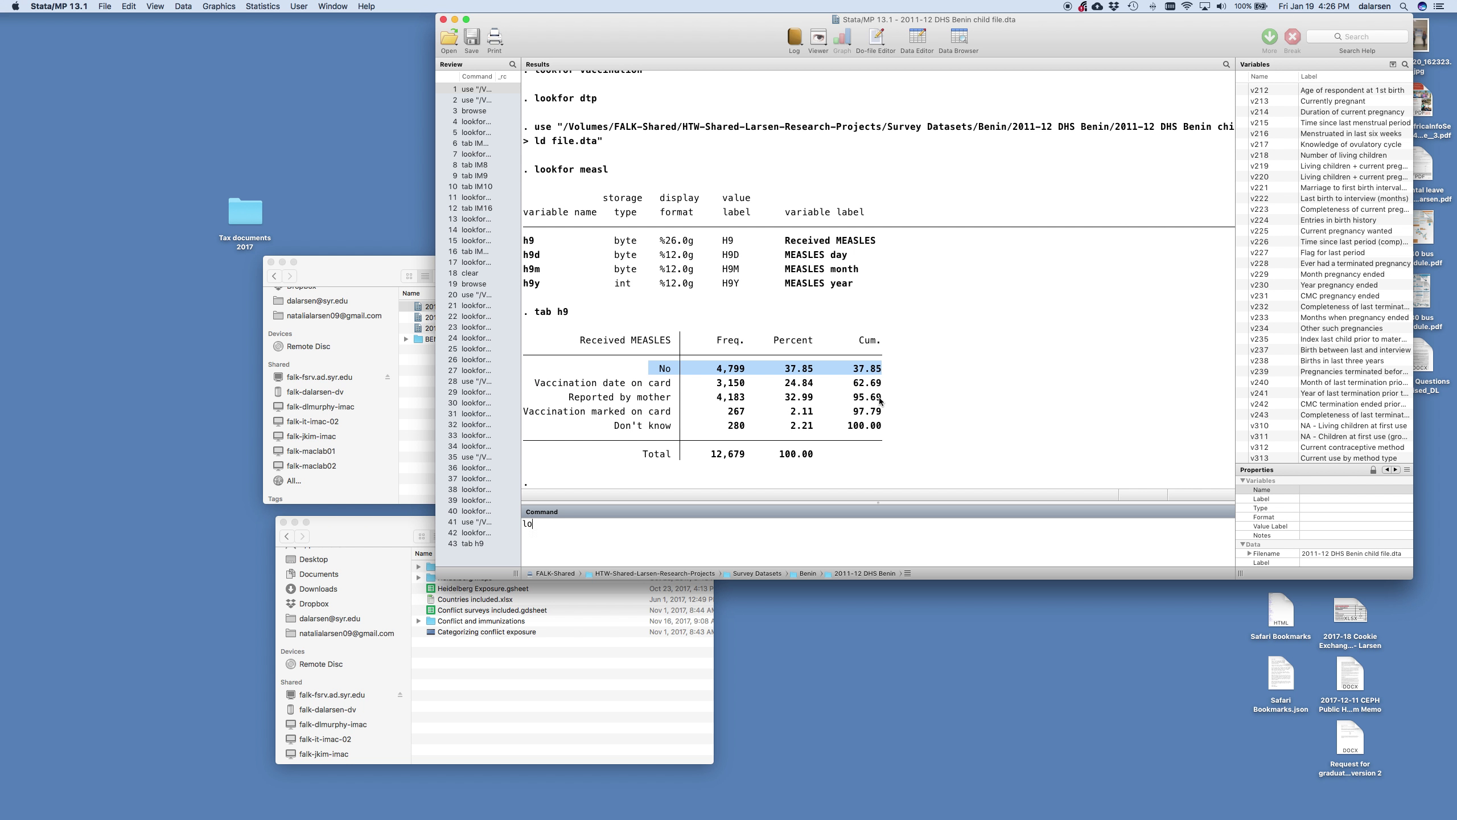
key(Return)
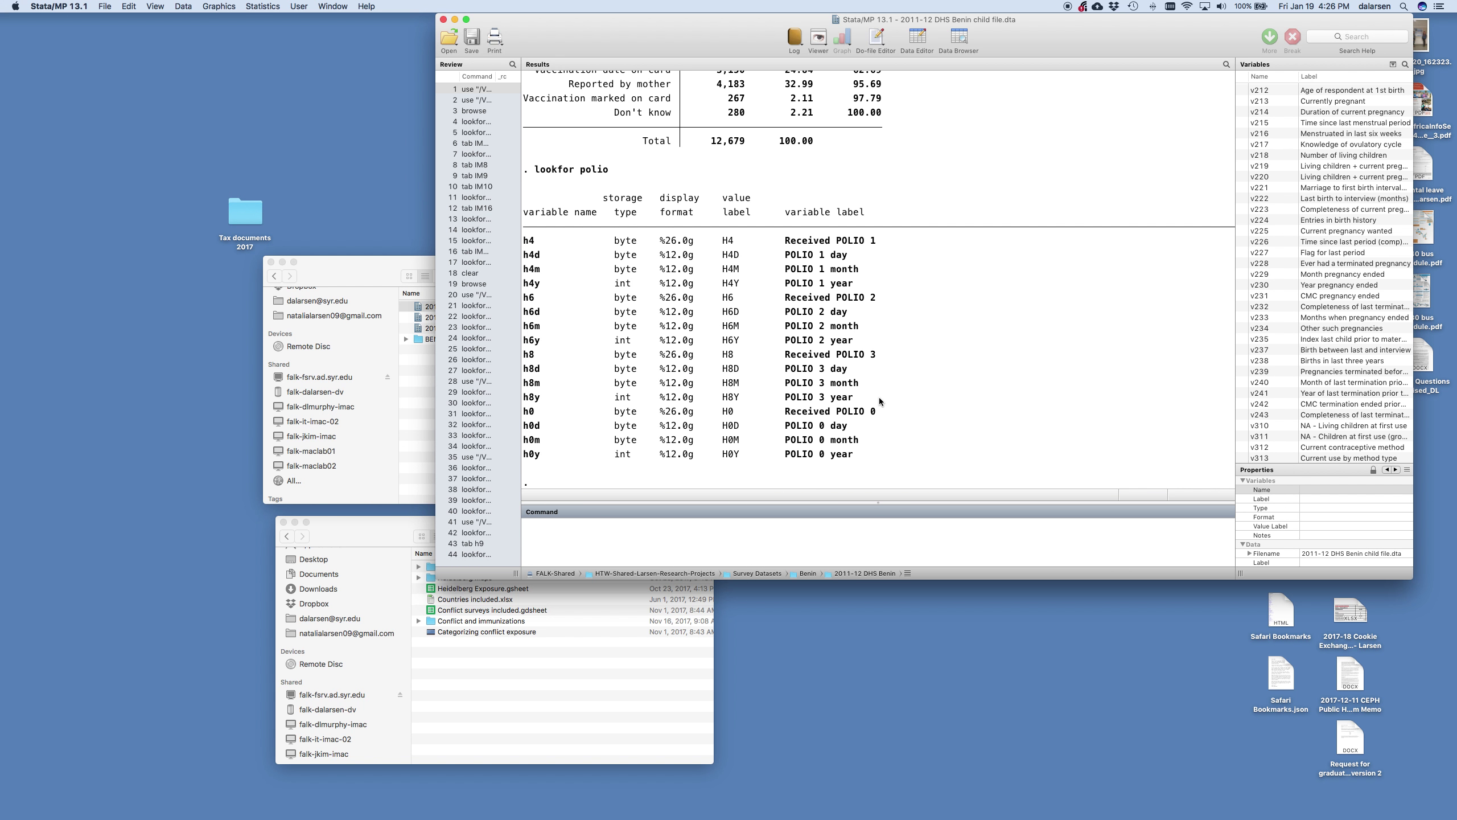
text(tab h4)
key(Return)
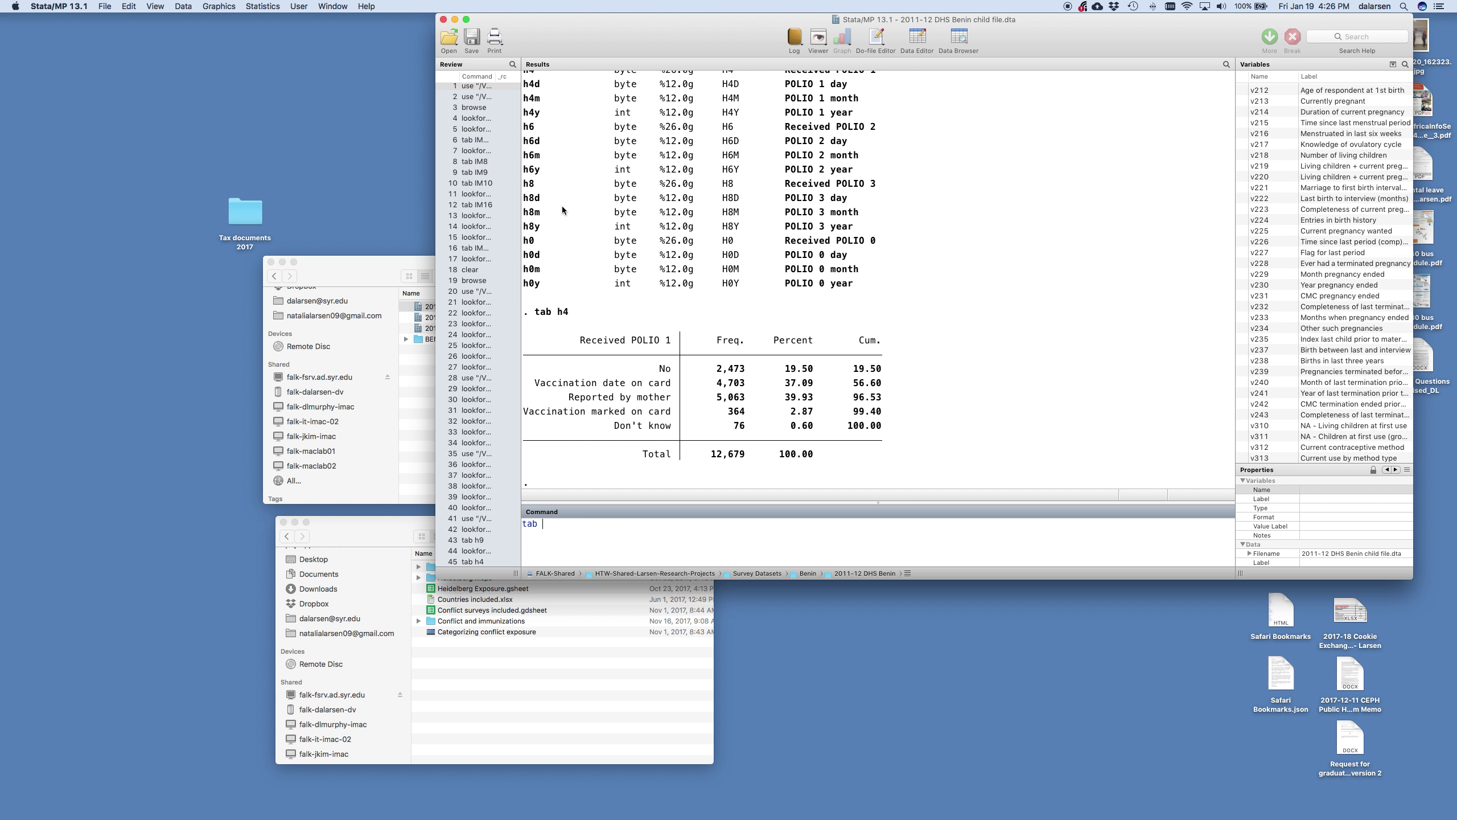
text(h89)
key(Return)
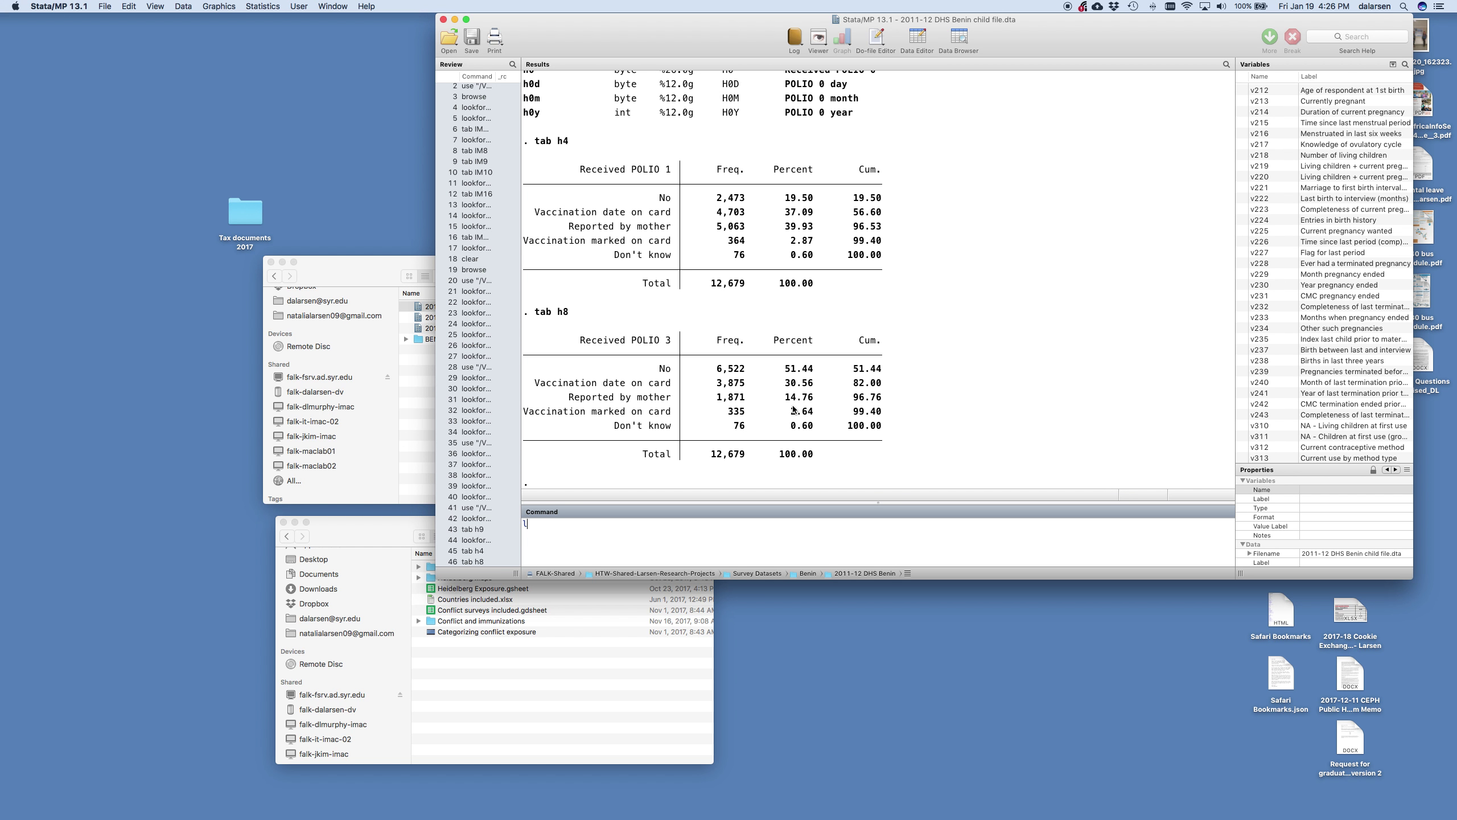
- Search for dtp/dpt variables and tabulate DPT 1 (h3) and DPT 3 (h7)
text(lookfor dtp)
key(Return)
text(lookfor dpt)
key(Return)
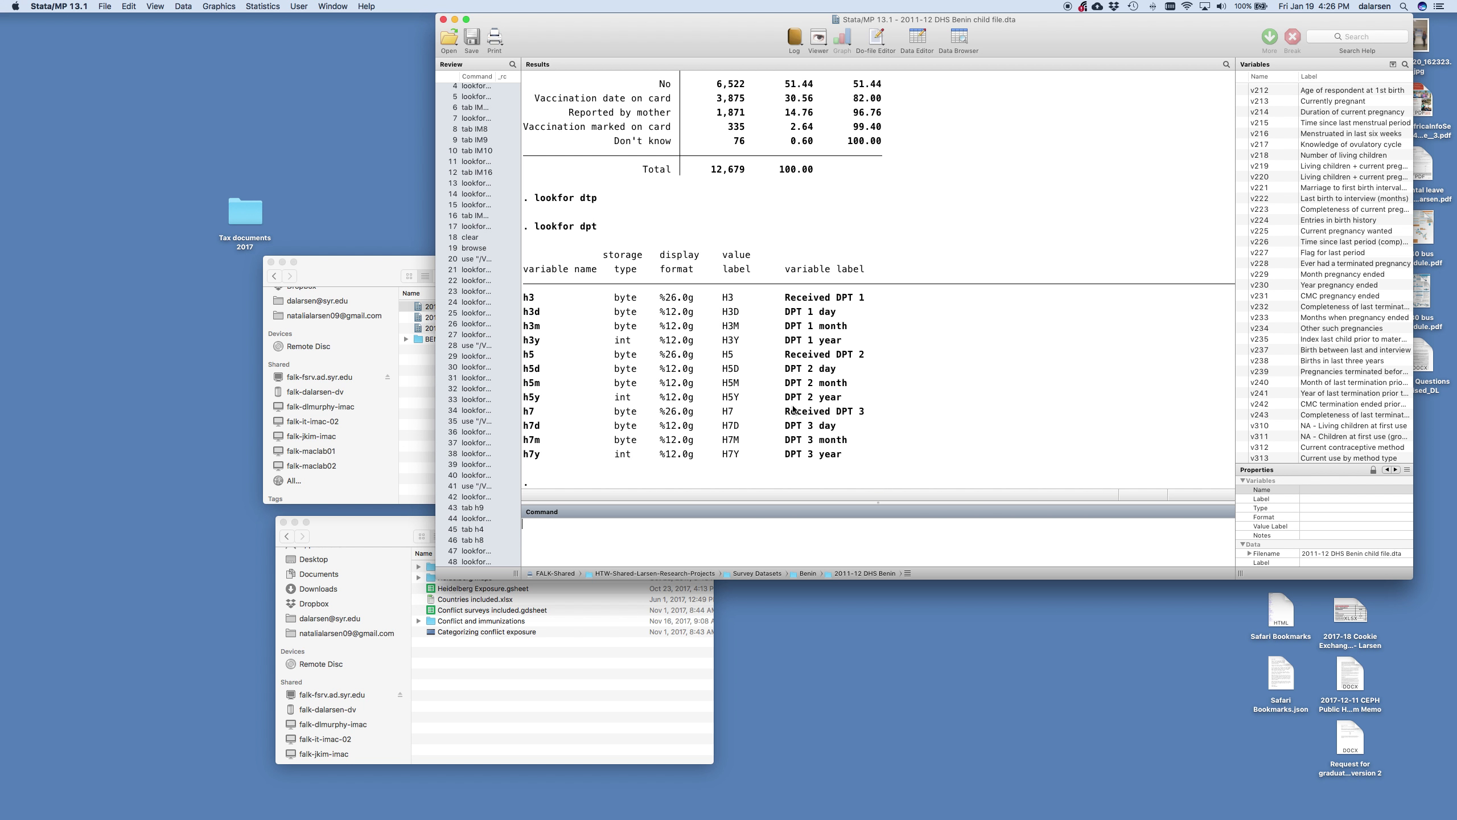
text(tab h3)
key(Return)
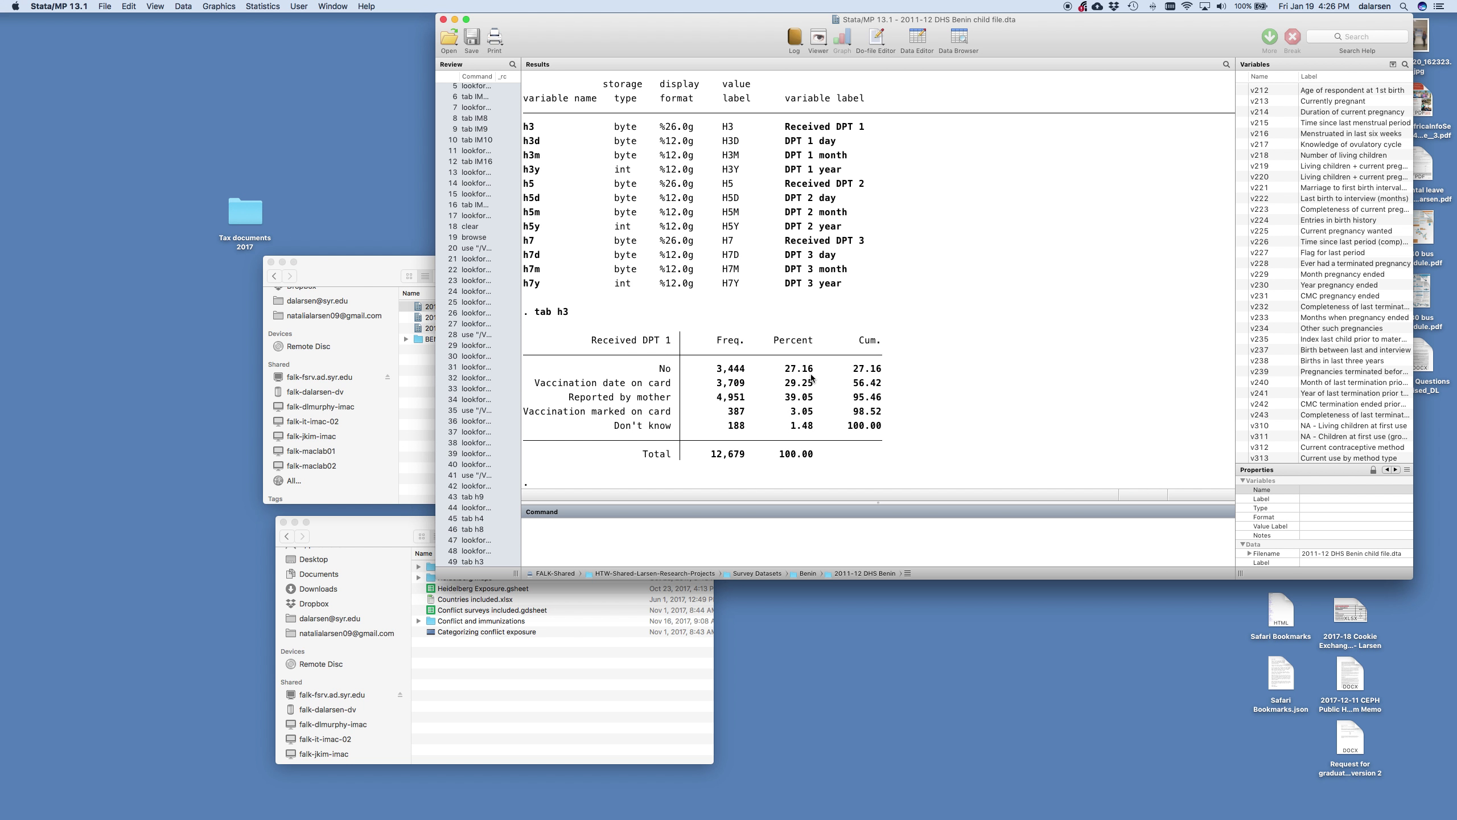
text(tab h7)
key(Return)
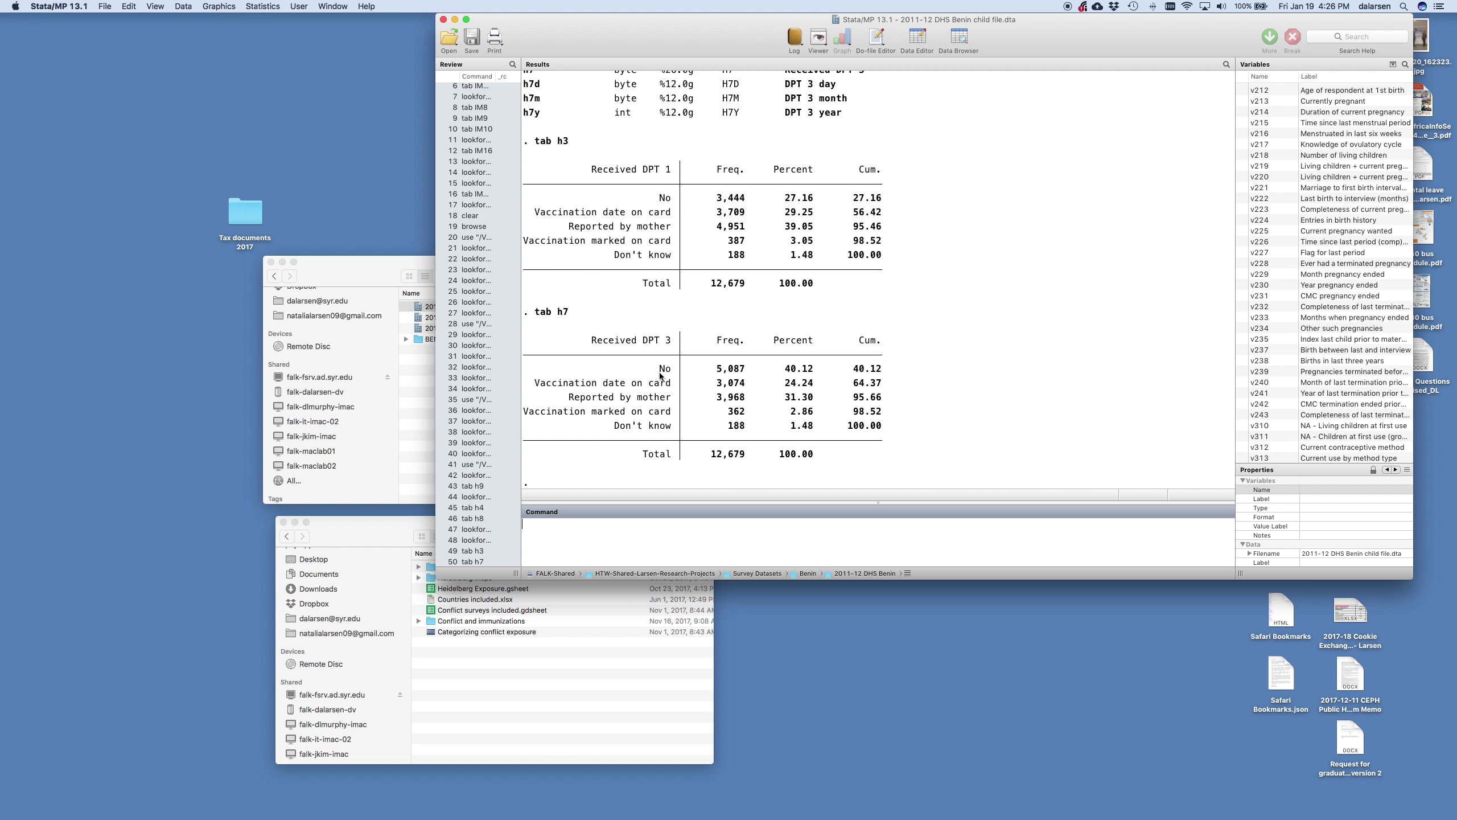
drag(659, 369, 930, 374)
- Search for bcg and h2 variables, then tabulate Received BCG (h2)
click(931, 313)
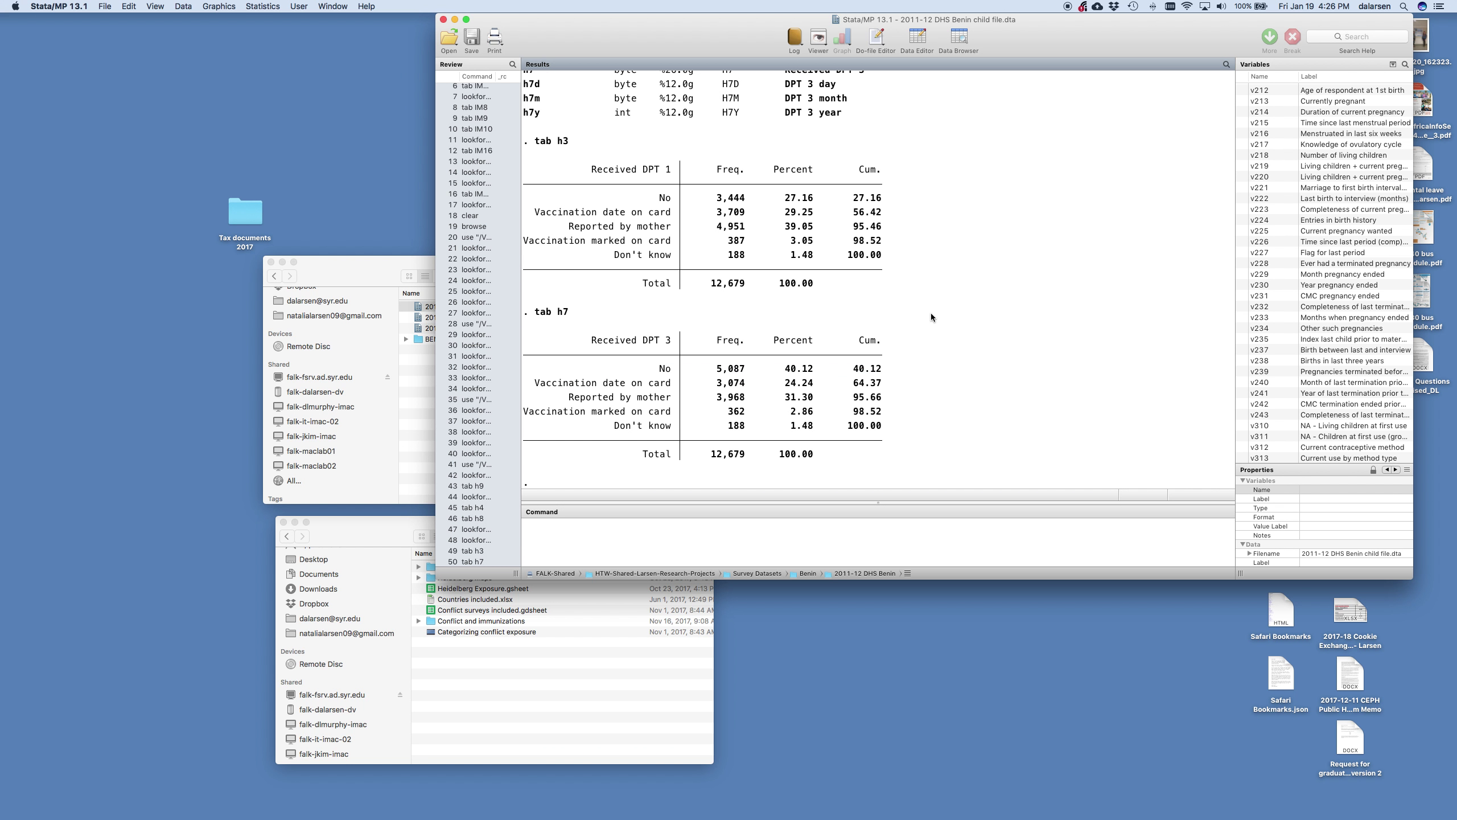
text(lookfor )
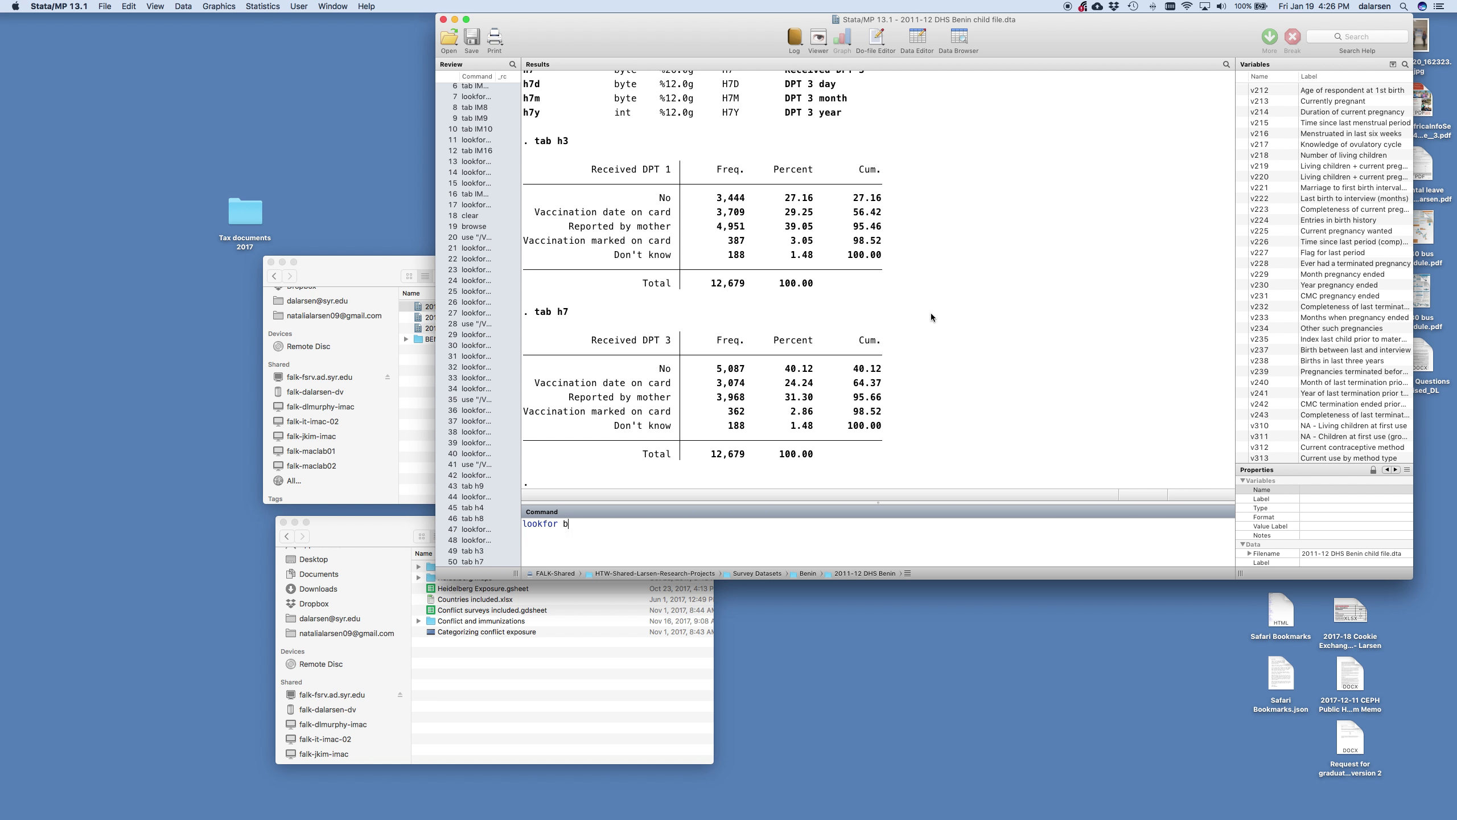
text(bcg)
key(Return)
text(lookfor h2)
key(Return)
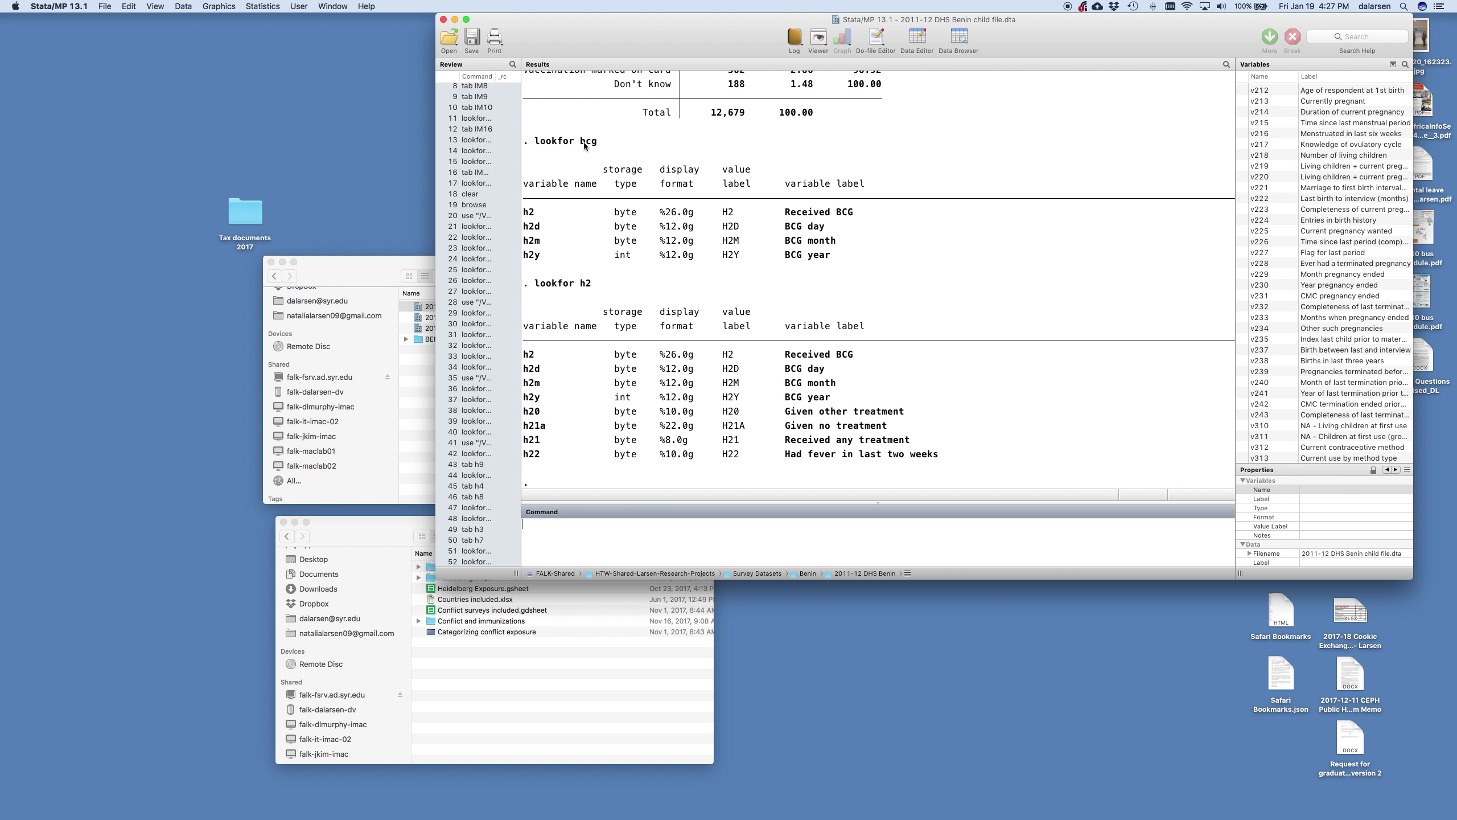
text(tab h2)
key(Return)
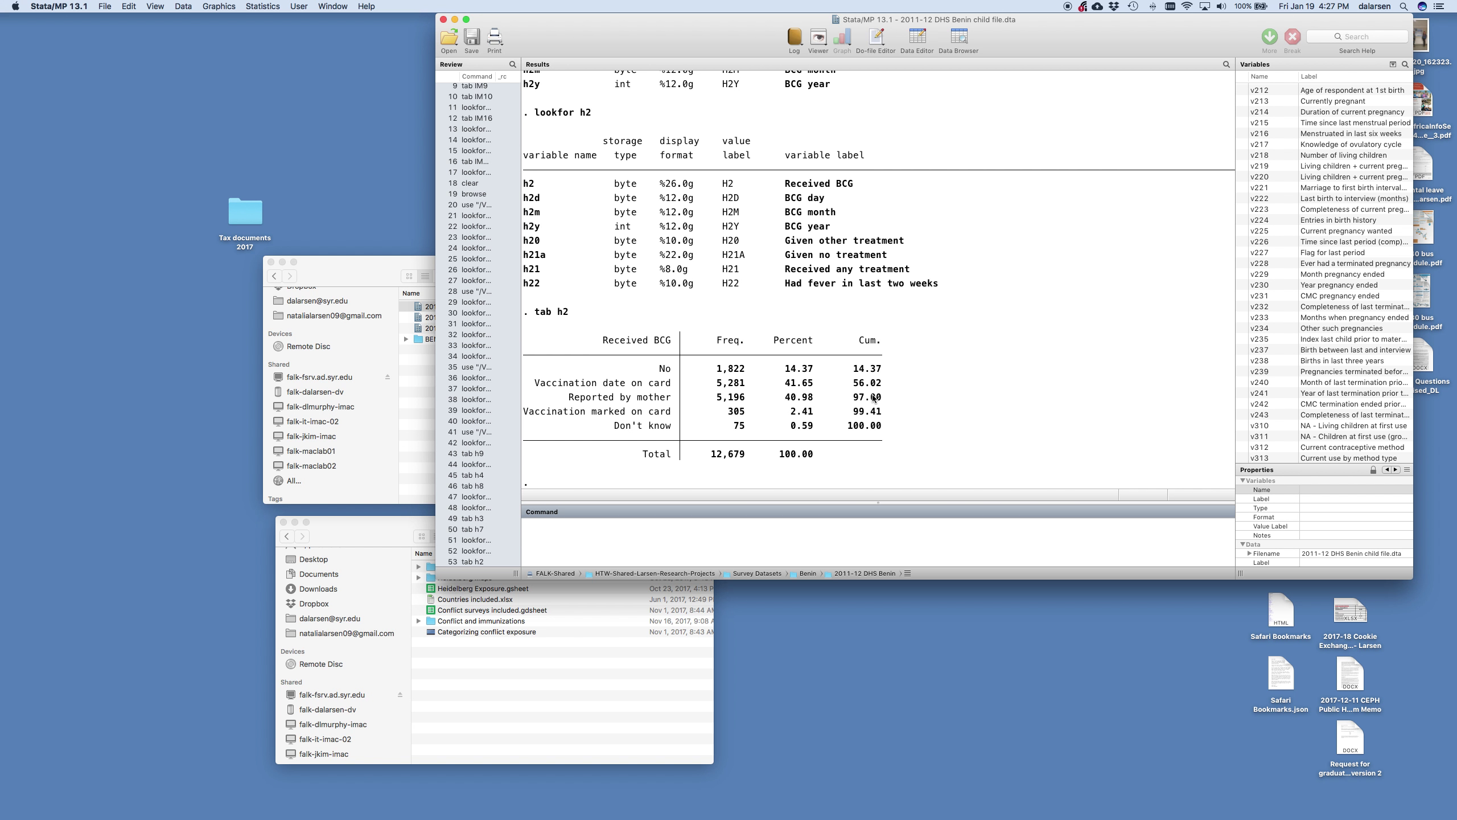
- Enter Y for Benin's BCG, Polio, Measles and DPT in row 10 of the tracker
key(super+Tab)
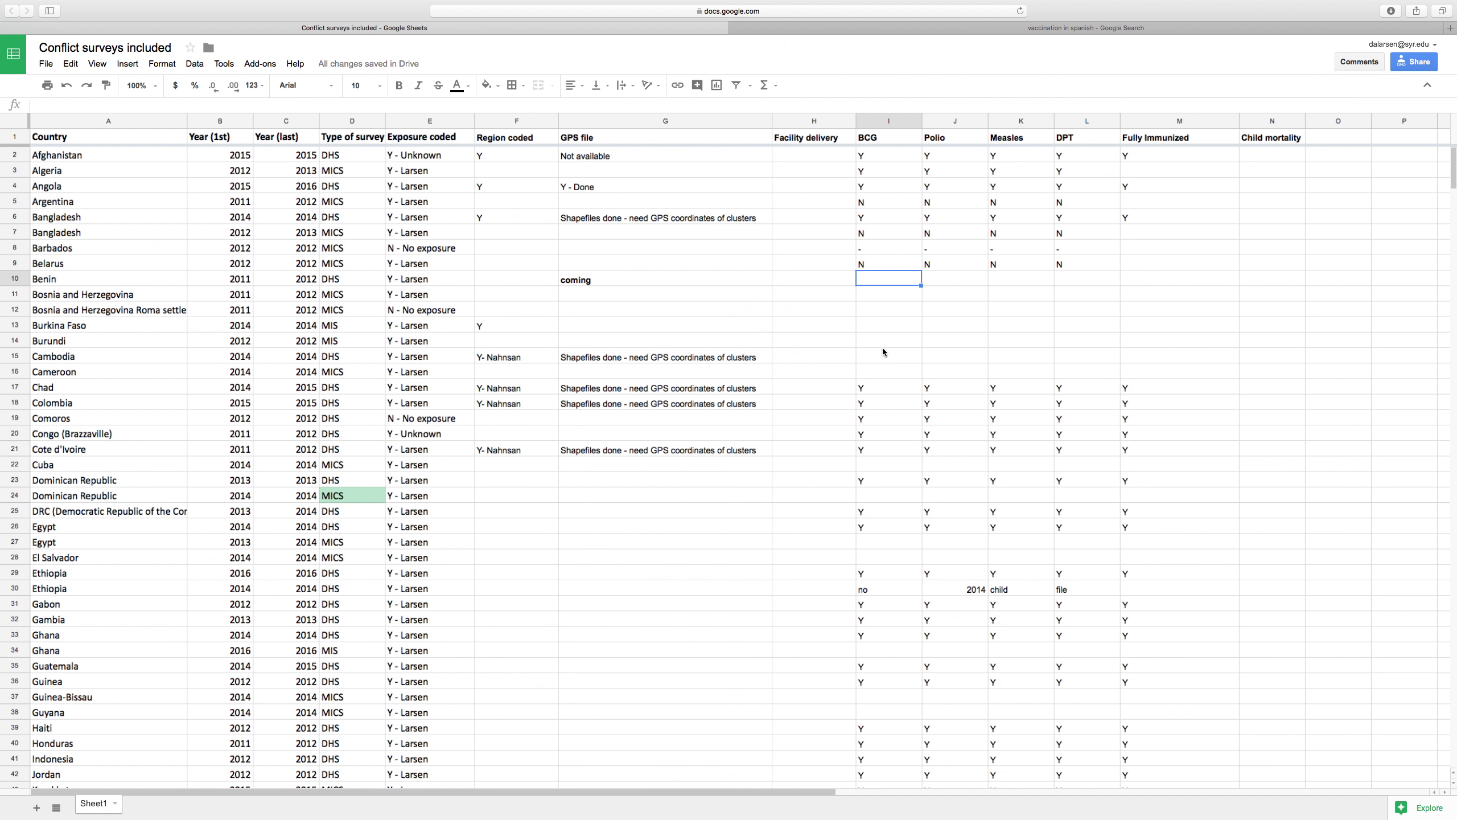
text(Y)
key(Tab)
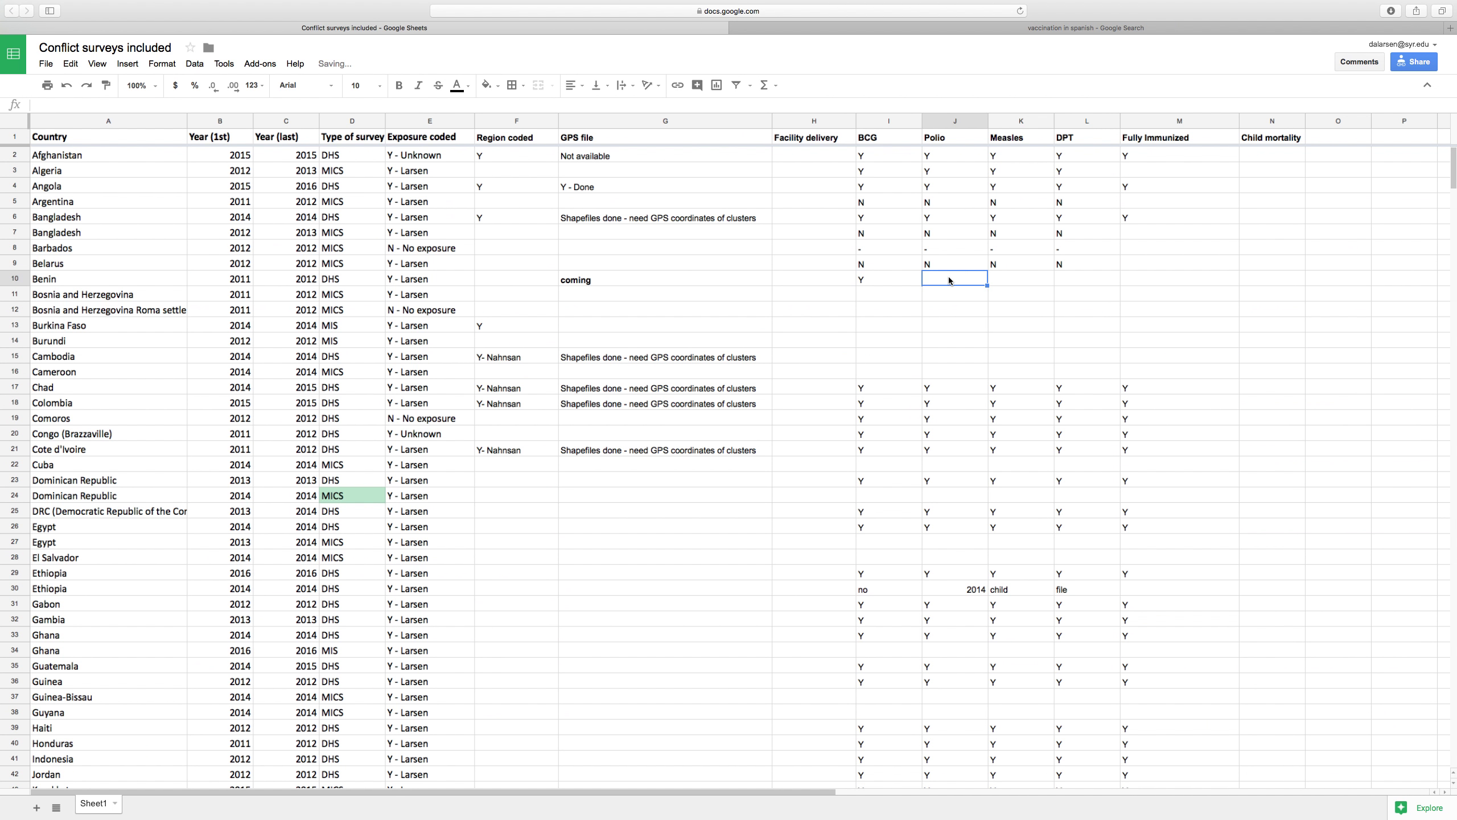
text(Y)
key(Tab)
text(Y)
key(Tab)
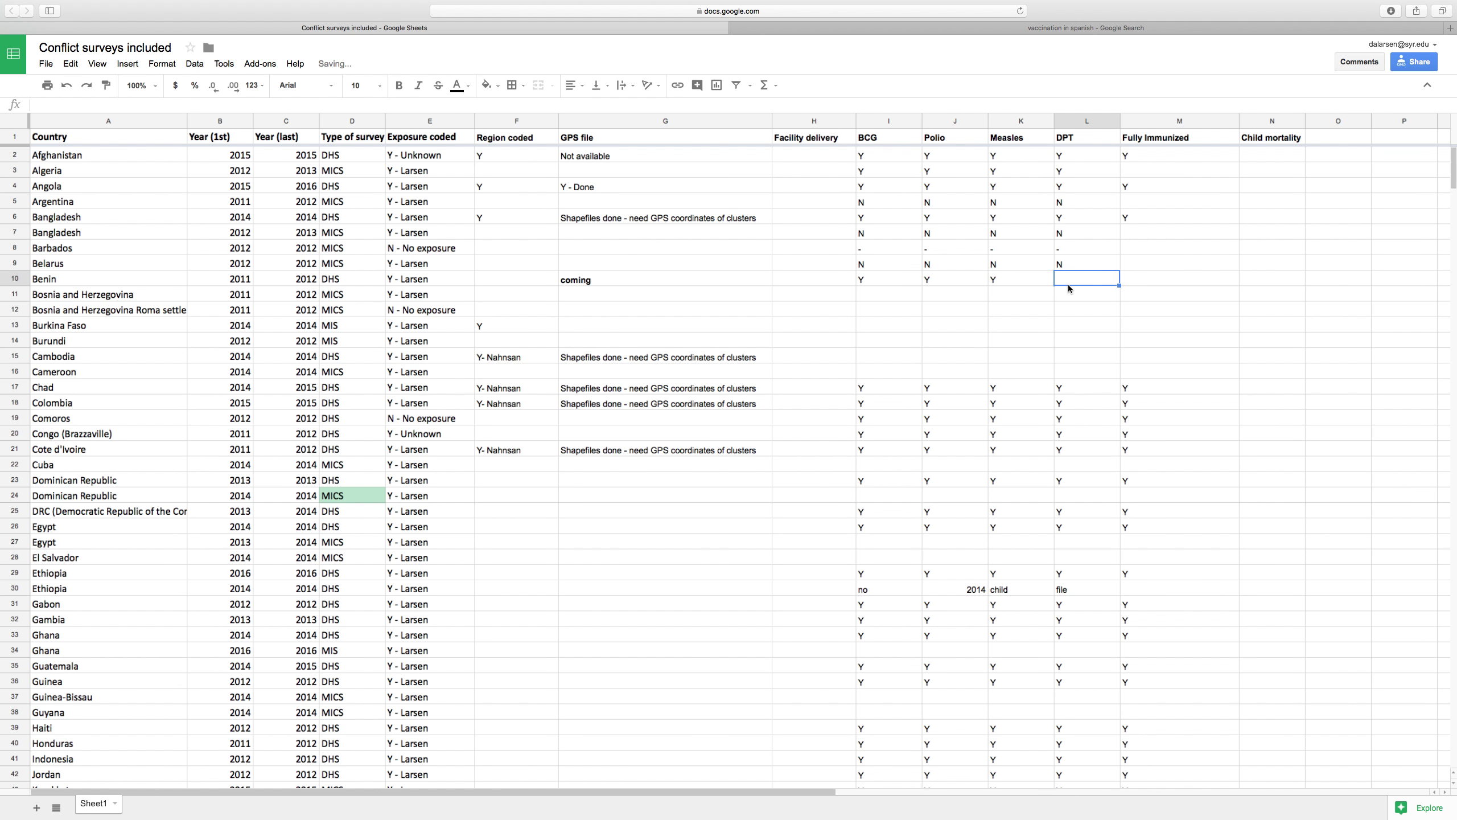
text(Y)
click(964, 301)
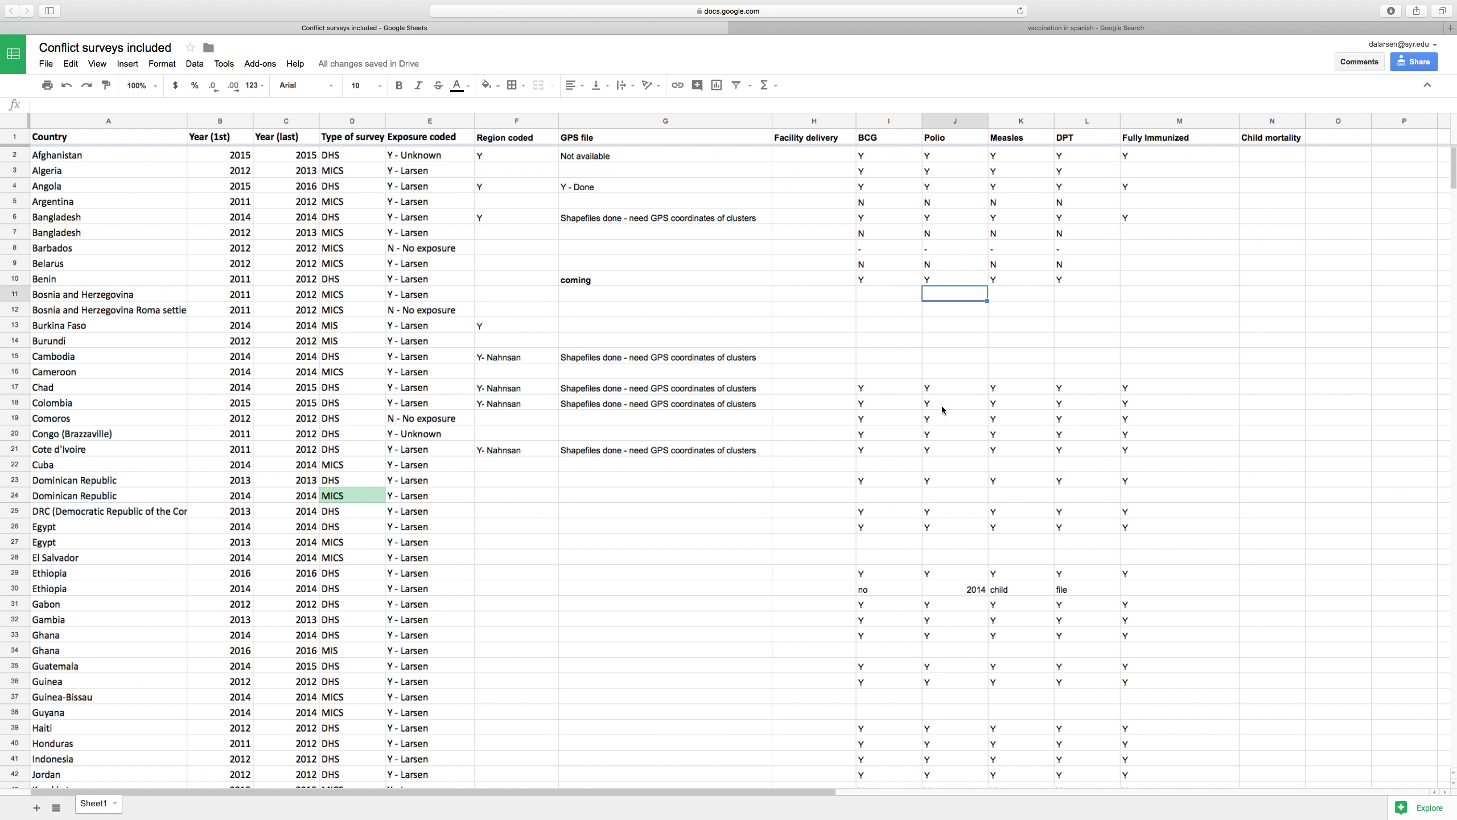
- Scroll the tracker and compare it against the Stata results to verify the Benin entries
scroll(941, 407, down, 20)
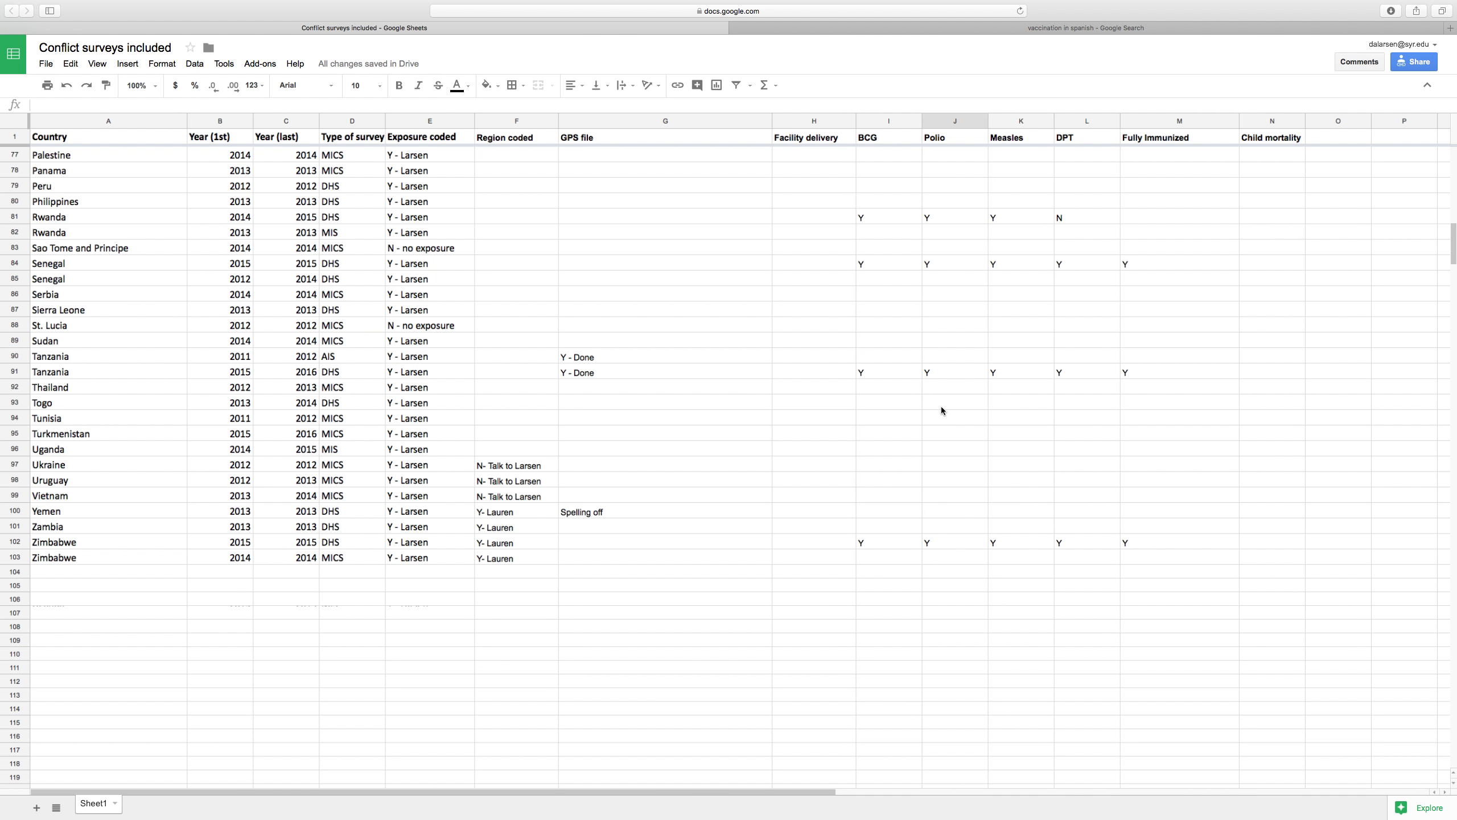
scroll(940, 406, up, 20)
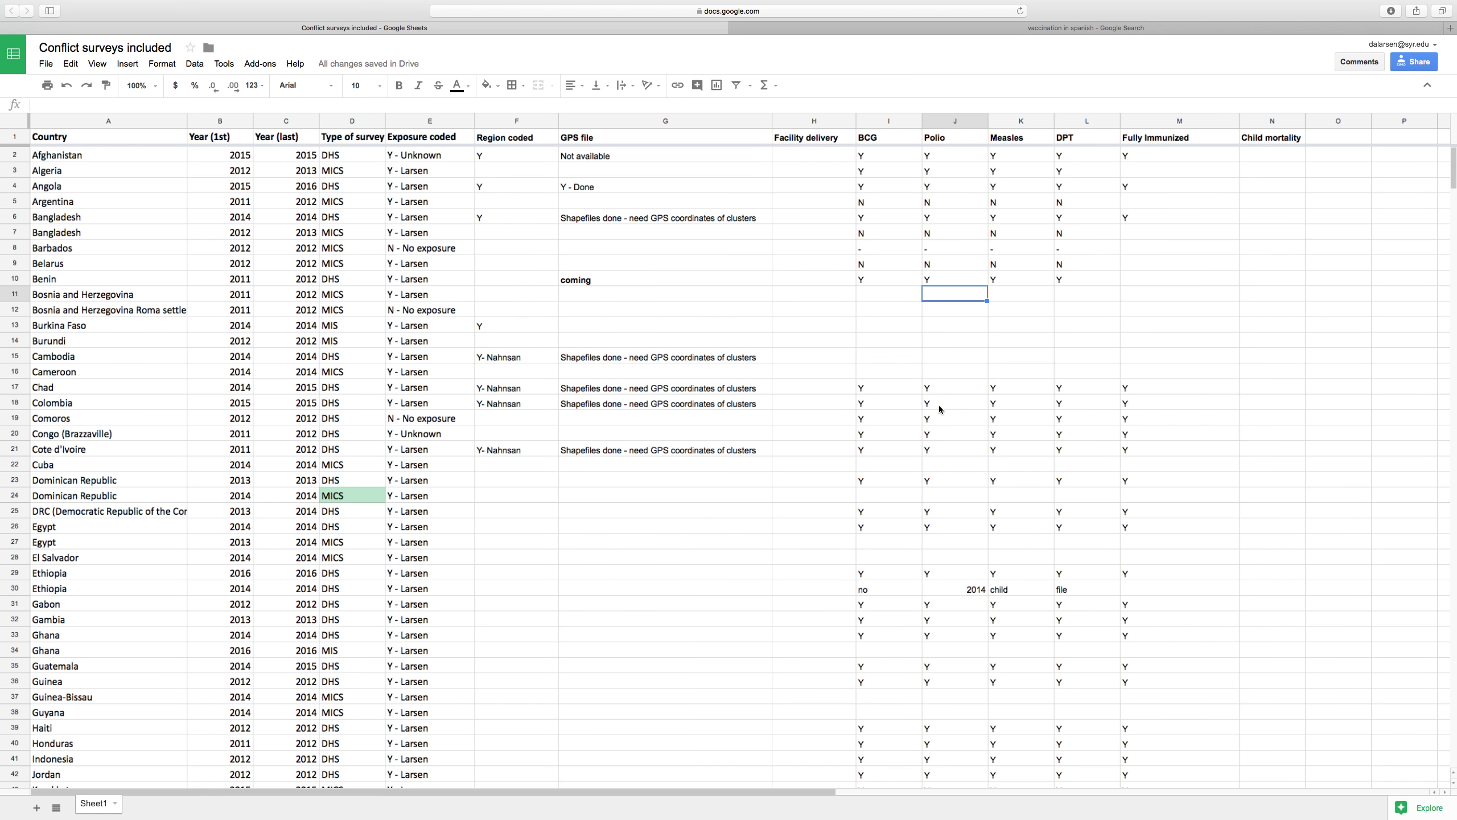
key(ctrl+Left)
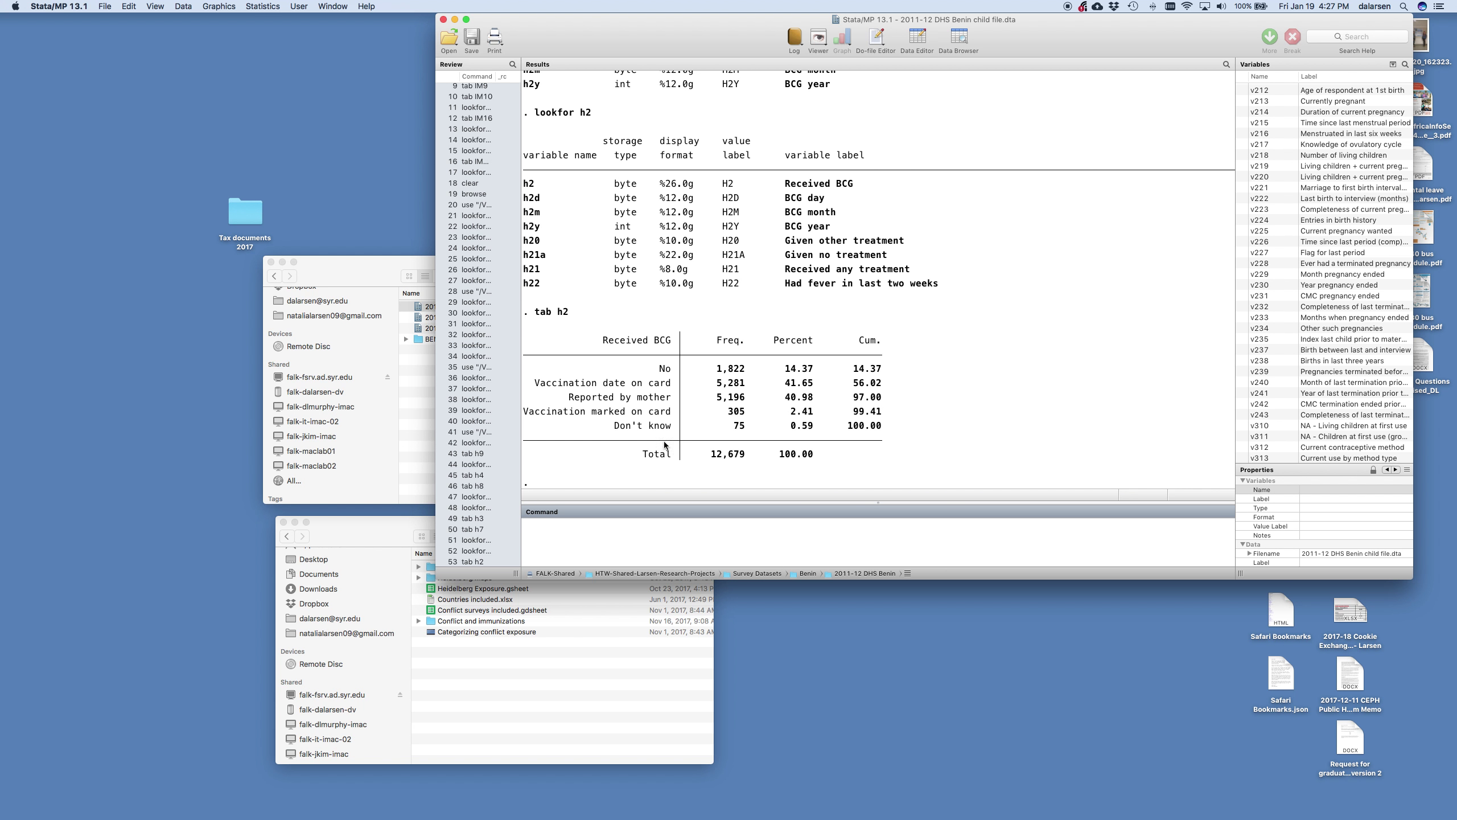
key(ctrl+Right)
scroll(969, 379, down, 15)
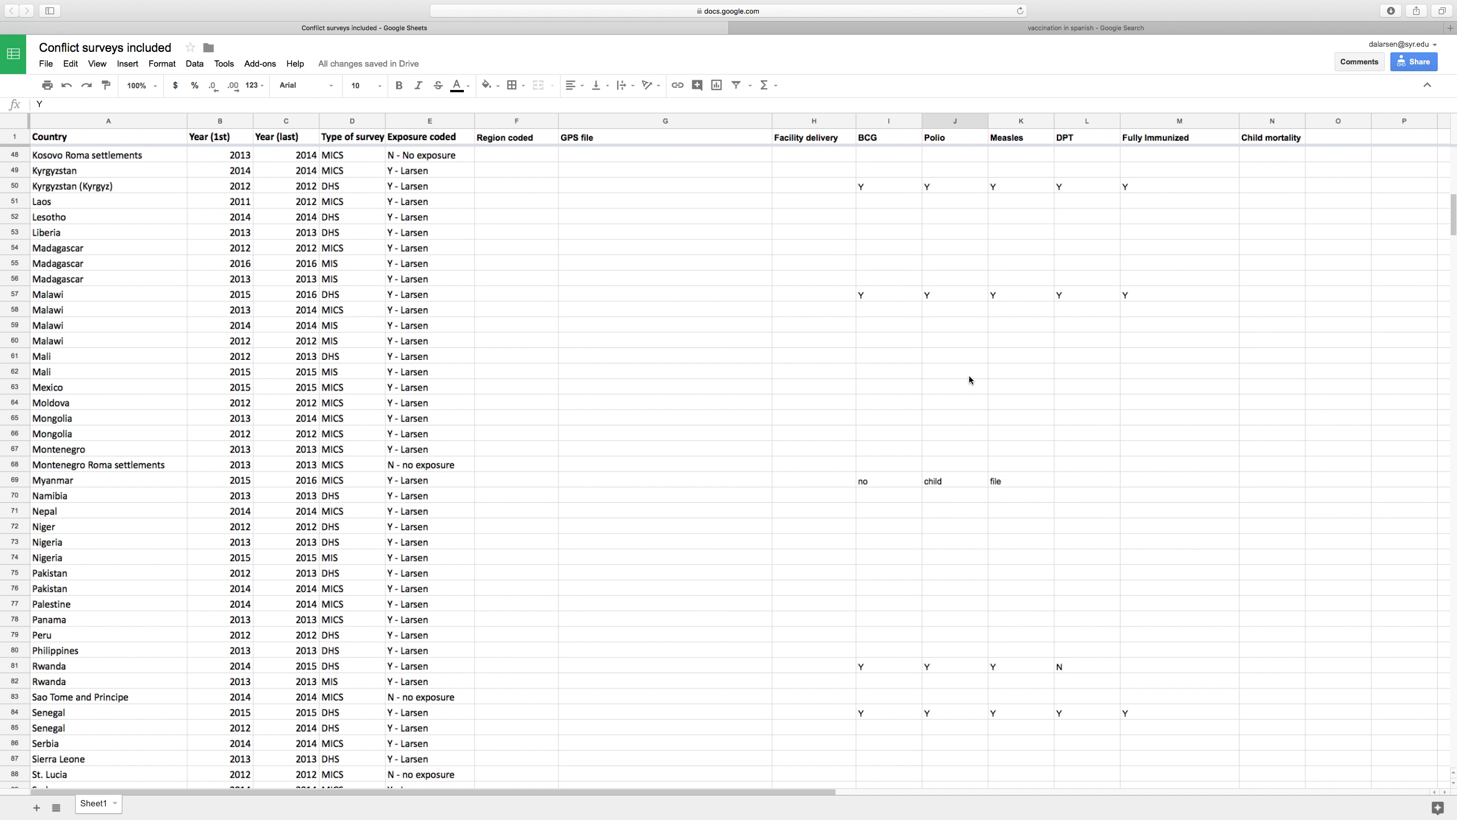
- Search Google for 'stata tutorial' and browse the Videos results
key(ctrl+Left)
key(ctrl+Right)
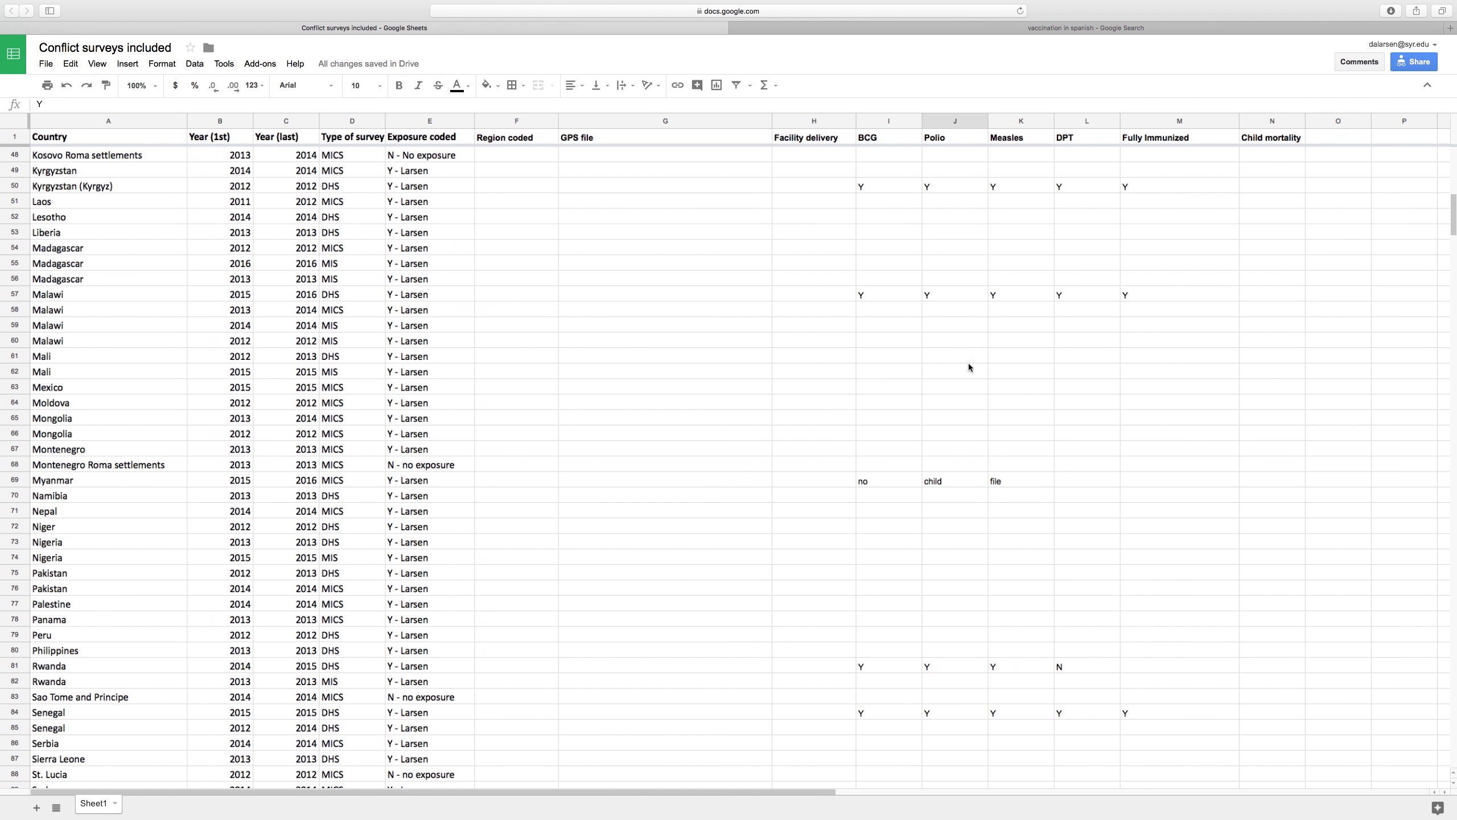
click(938, 28)
click(928, 14)
text(stata tutorial)
key(Return)
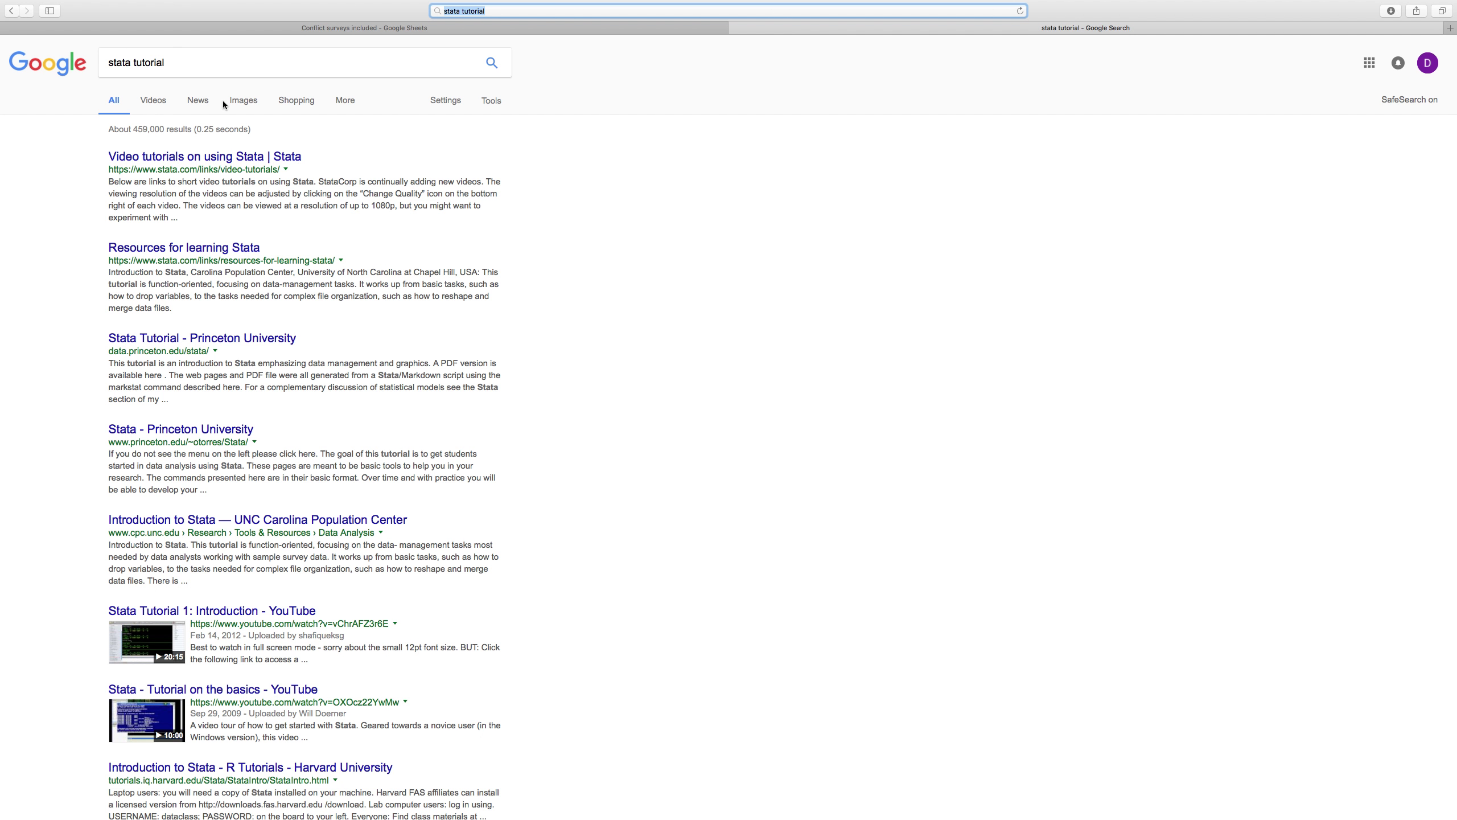
click(160, 101)
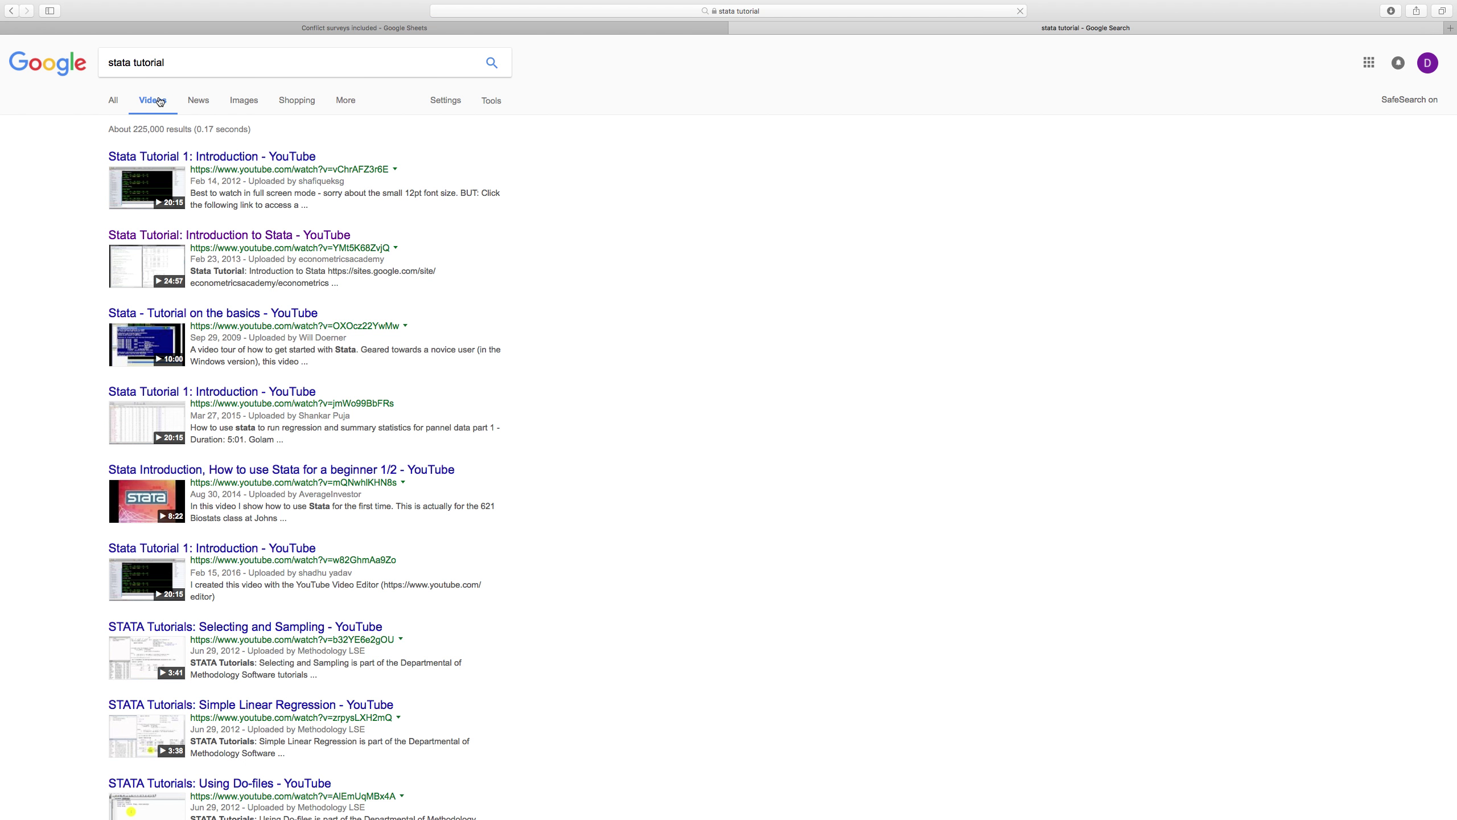
scroll(195, 390, down, 5)
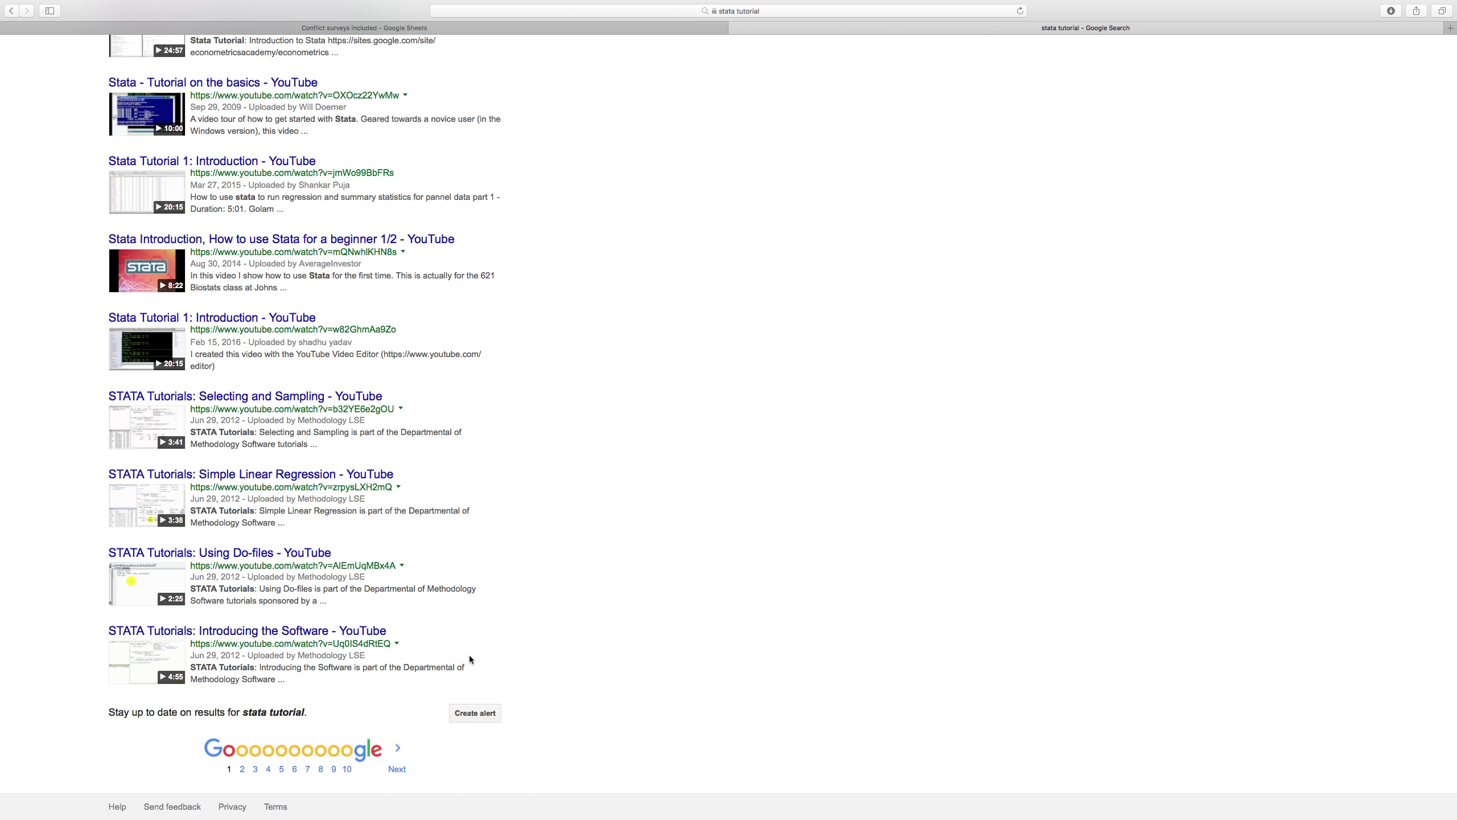
- Look over the tracker tab, then return to Stata's Benin Received BCG table
key(ctrl+Left)
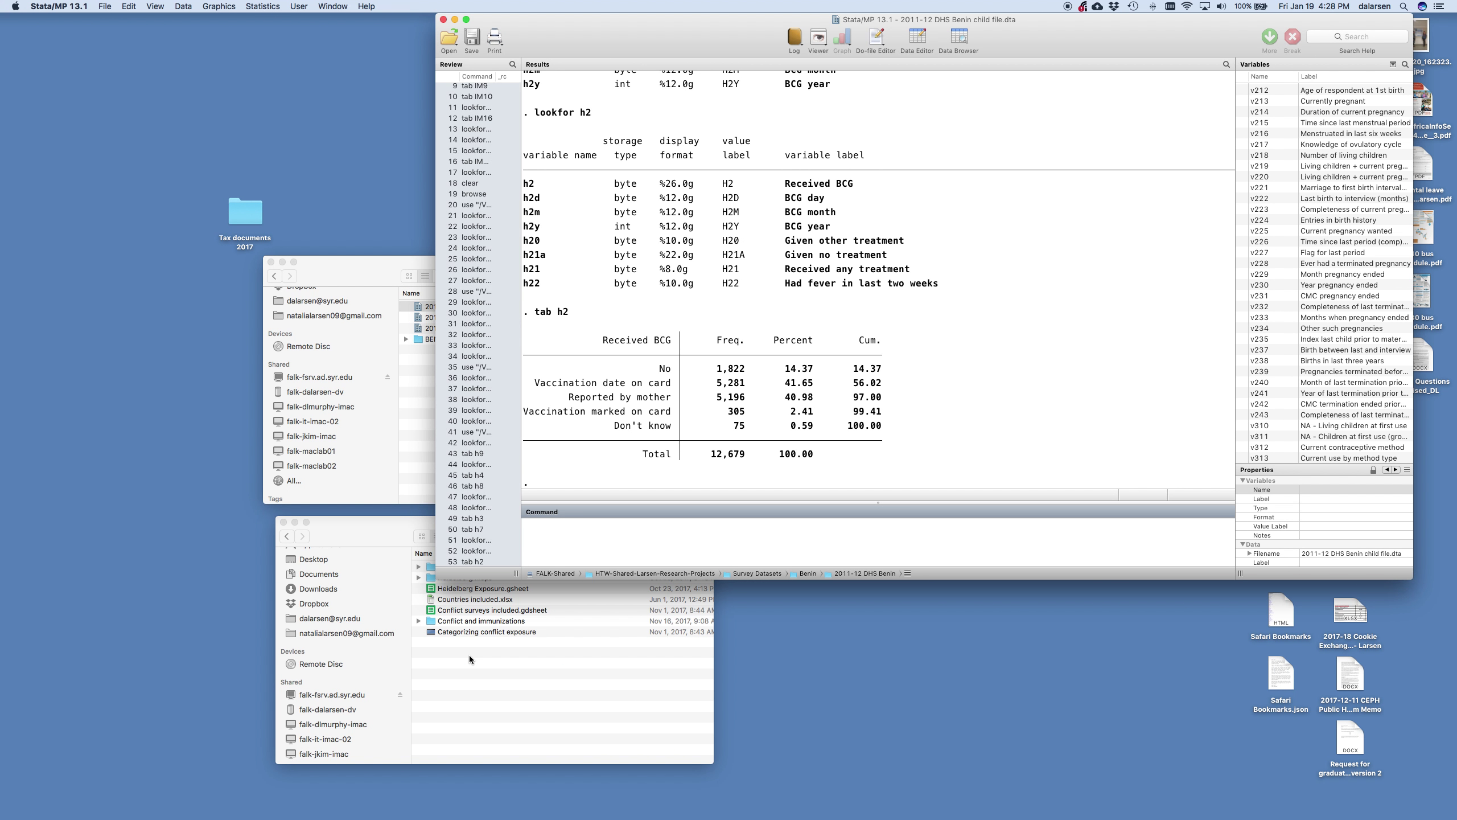
key(ctrl+Right)
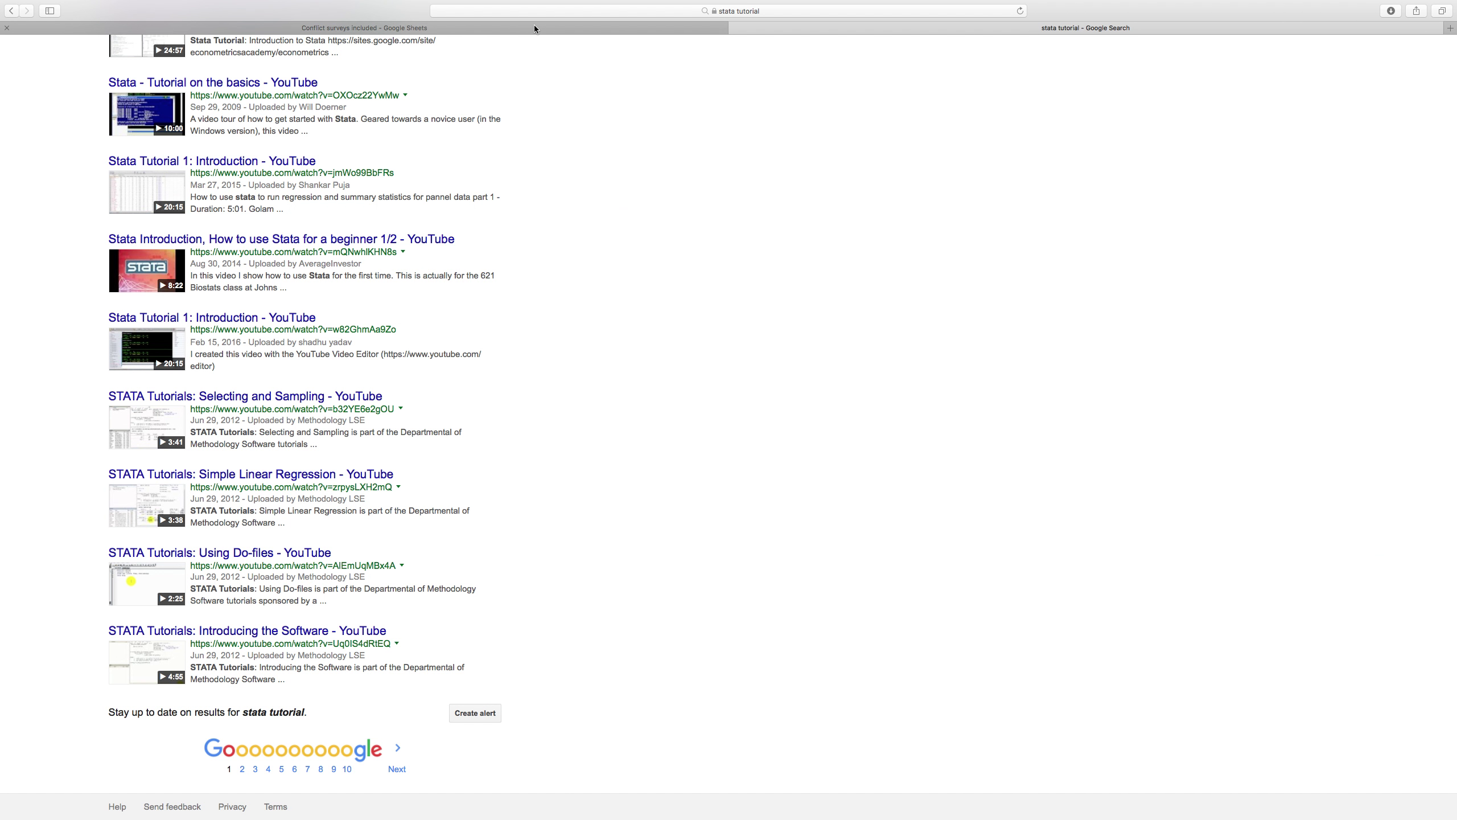
click(534, 26)
scroll(832, 339, up, 10)
scroll(832, 338, down, 1)
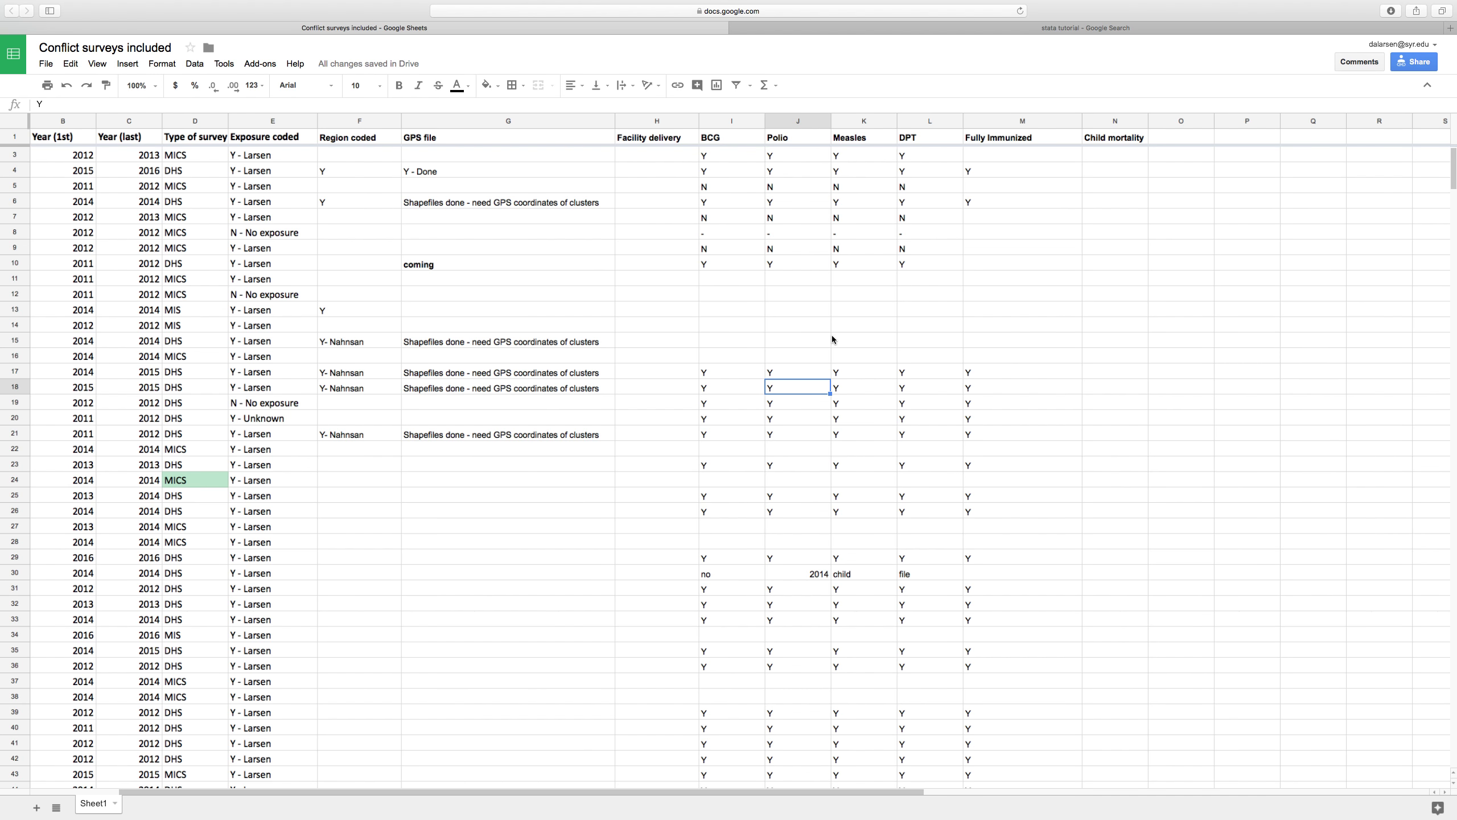
key(ctrl+Left)
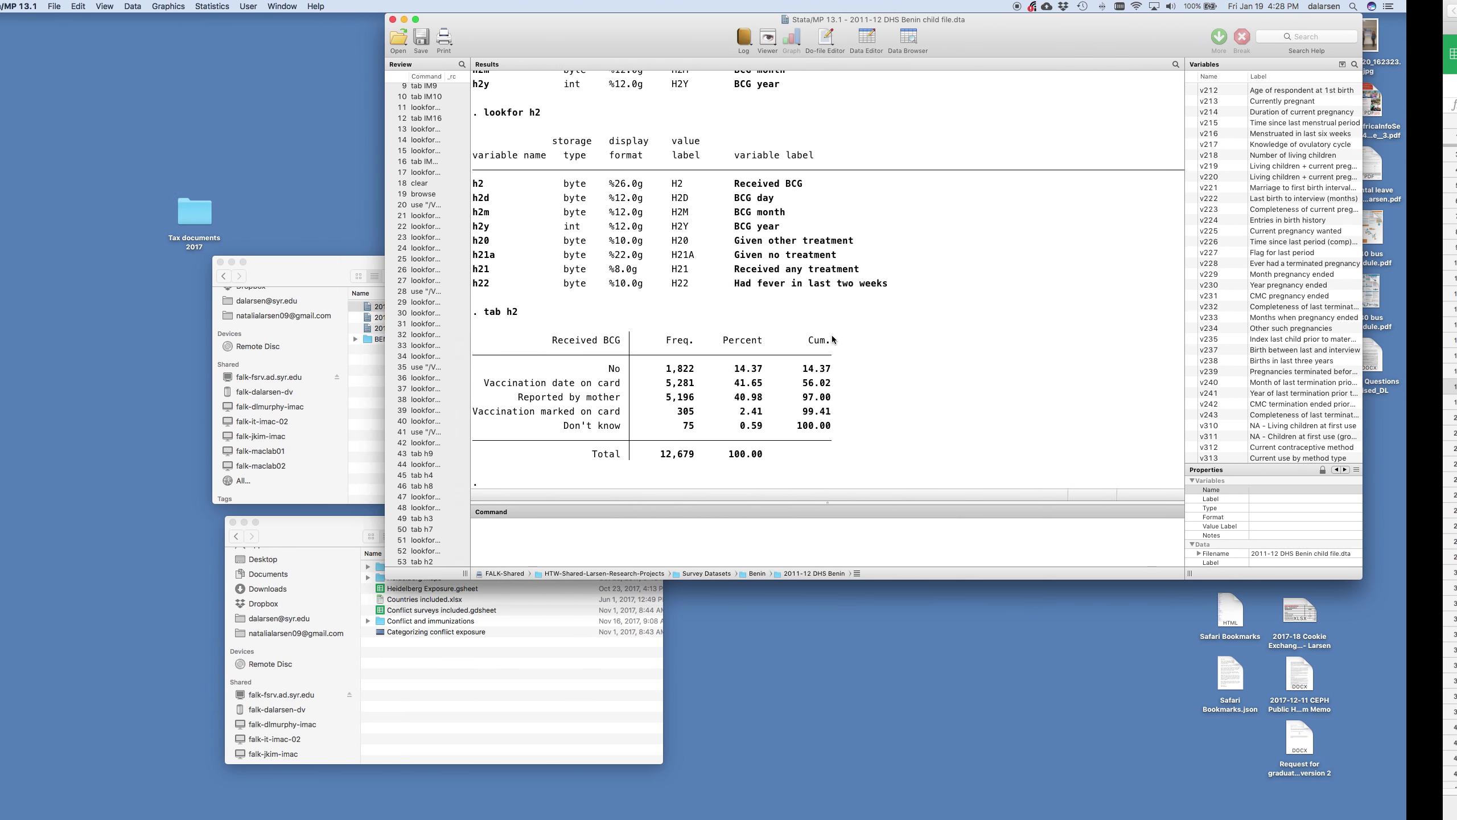